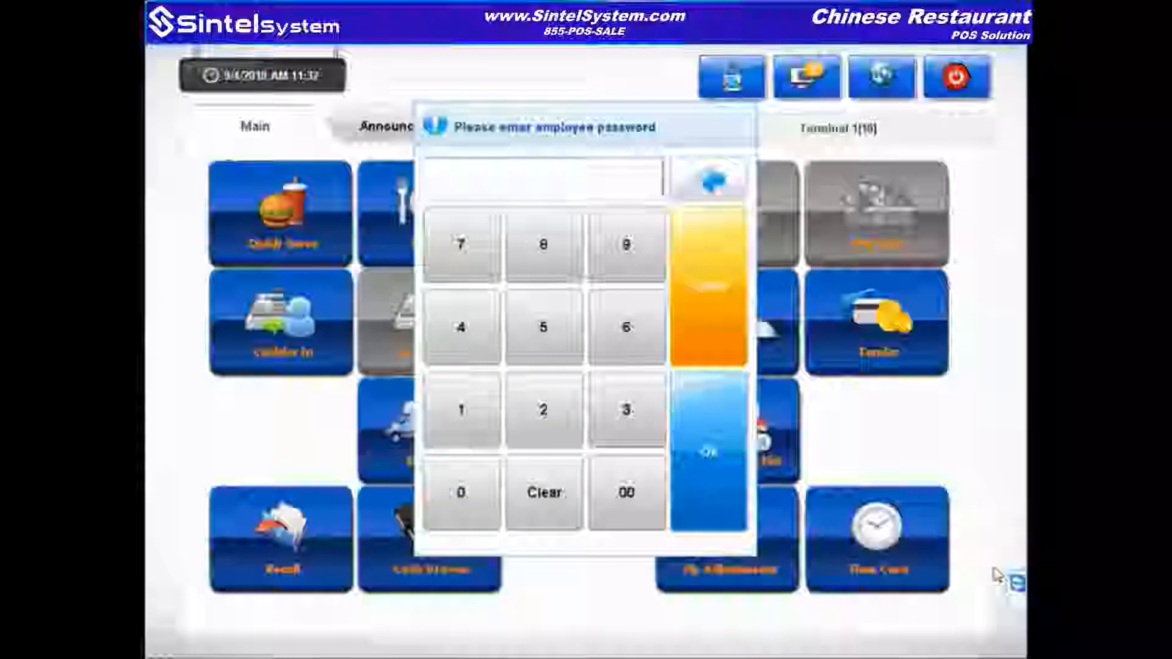
Step: Enter the employee password, clock in on the Time Card, and dismiss the confirmation
{"action": "type", "text": "***"}
{"action": "key", "text": "Return"}
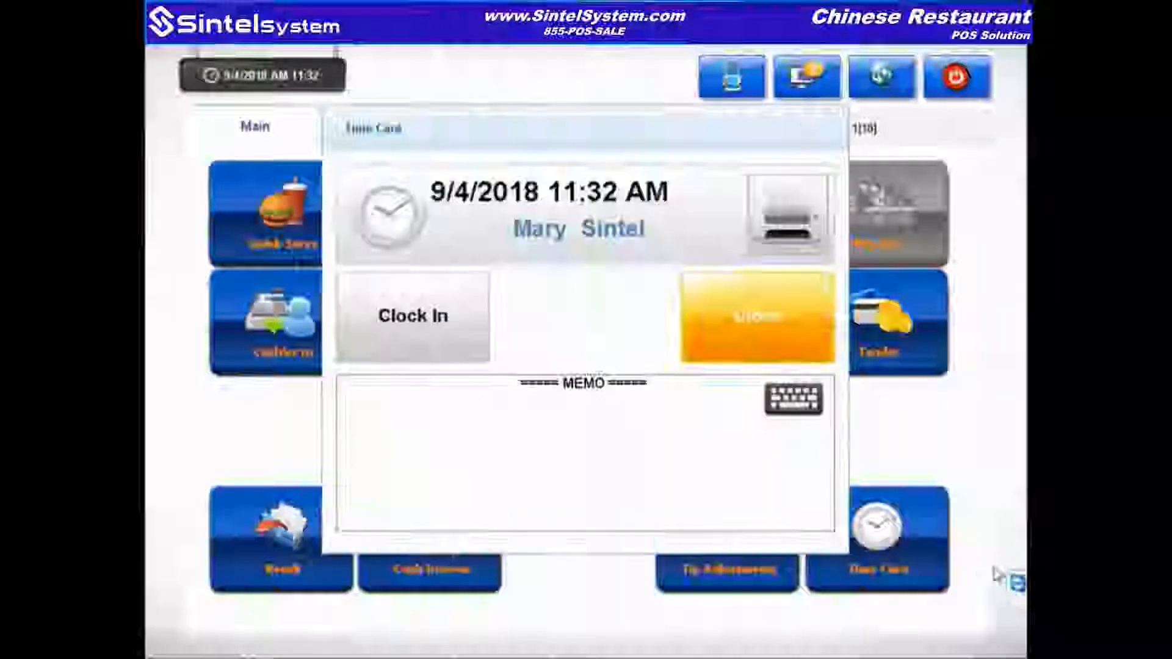
{"action": "left_click", "coordinate": [442, 340]}
{"action": "left_click", "coordinate": [609, 520]}
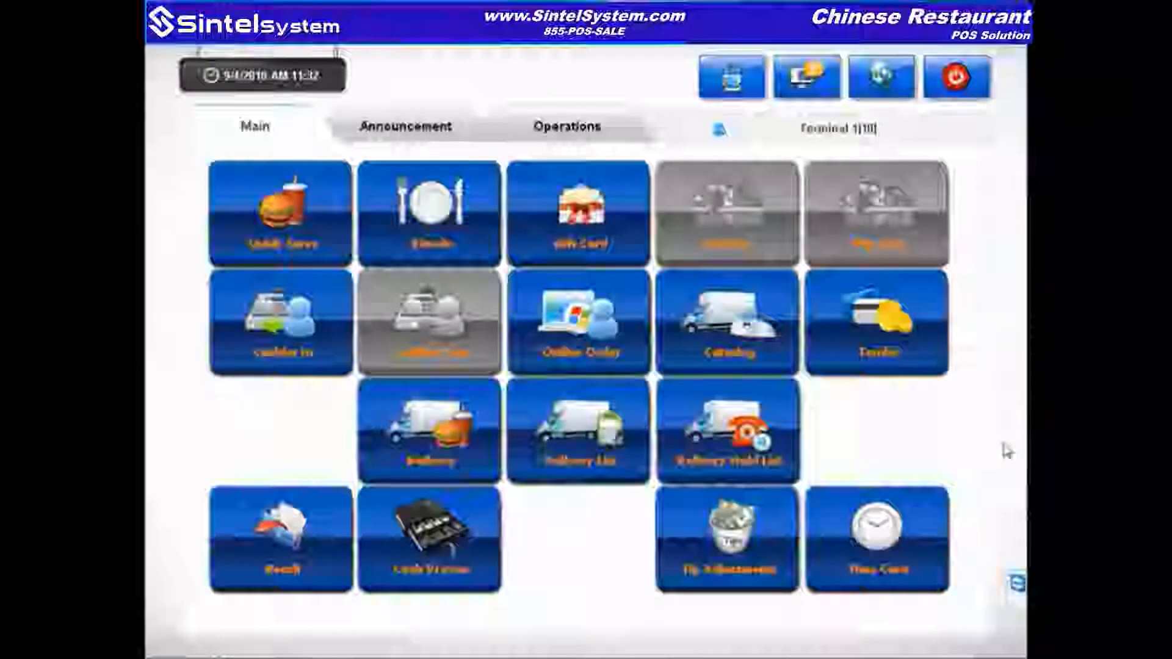
Step: Log in as the cashier and choose Cash Drawer 1 for the shift
{"action": "left_click", "coordinate": [282, 323]}
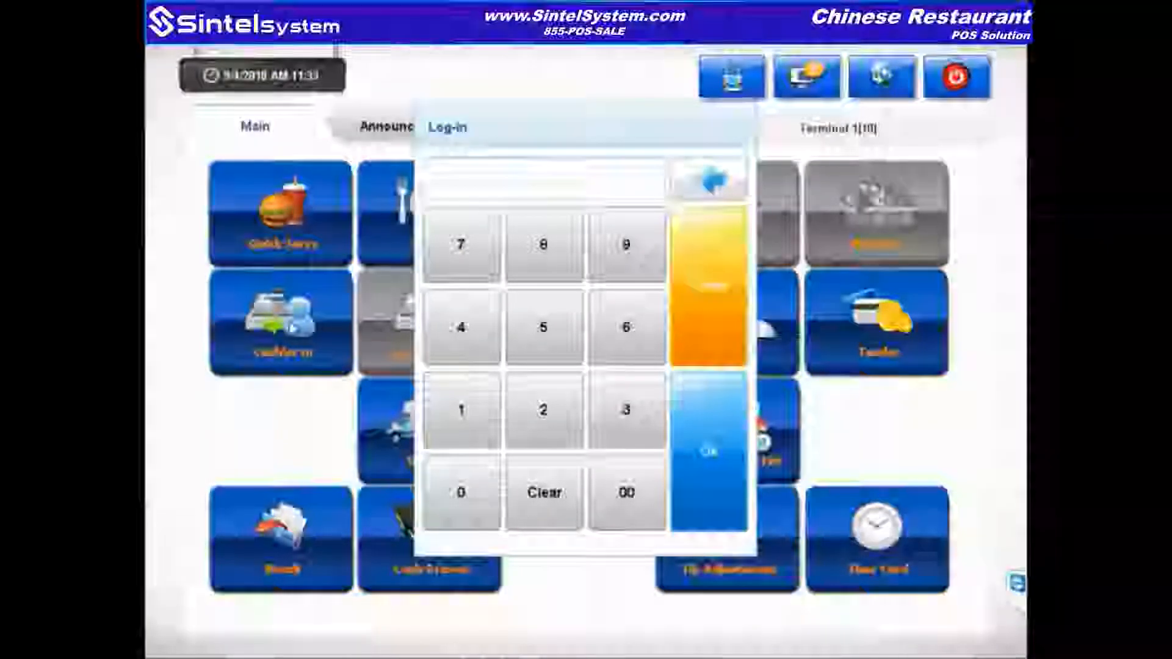
{"action": "type", "text": "**"}
{"action": "key", "text": "Return"}
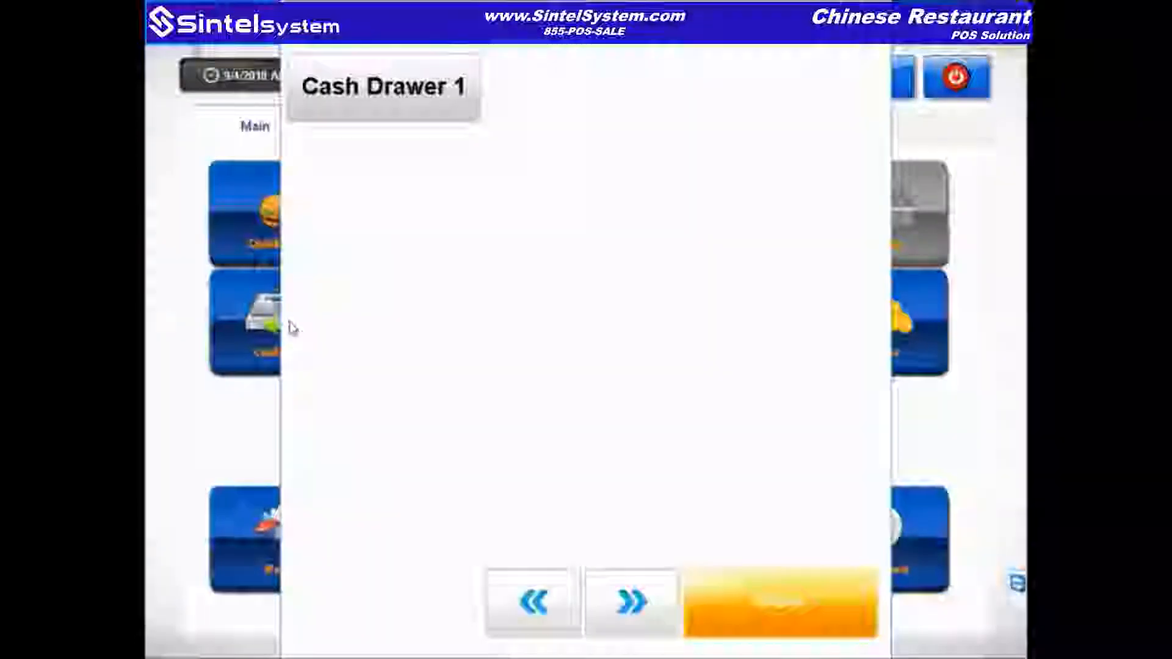
{"action": "left_click", "coordinate": [352, 109]}
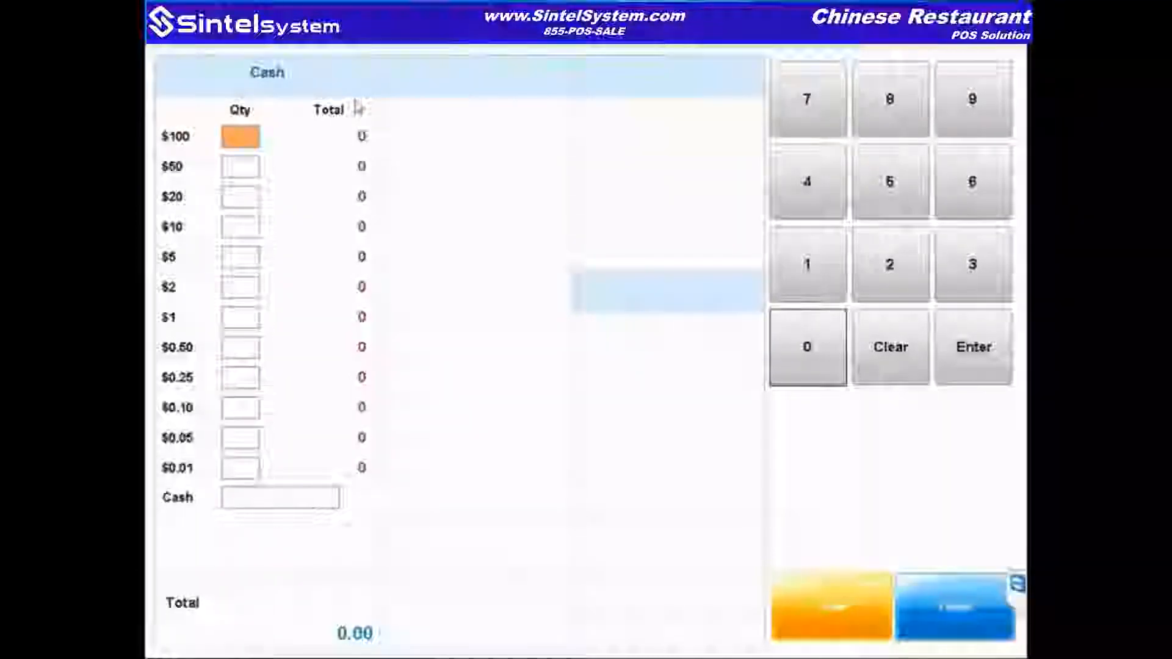
Step: Count 4×$20, 6×$10, 8×$5 and 20×$1 and save the 200.00 beginning balance
{"action": "left_click", "coordinate": [239, 200]}
{"action": "type", "text": "4"}
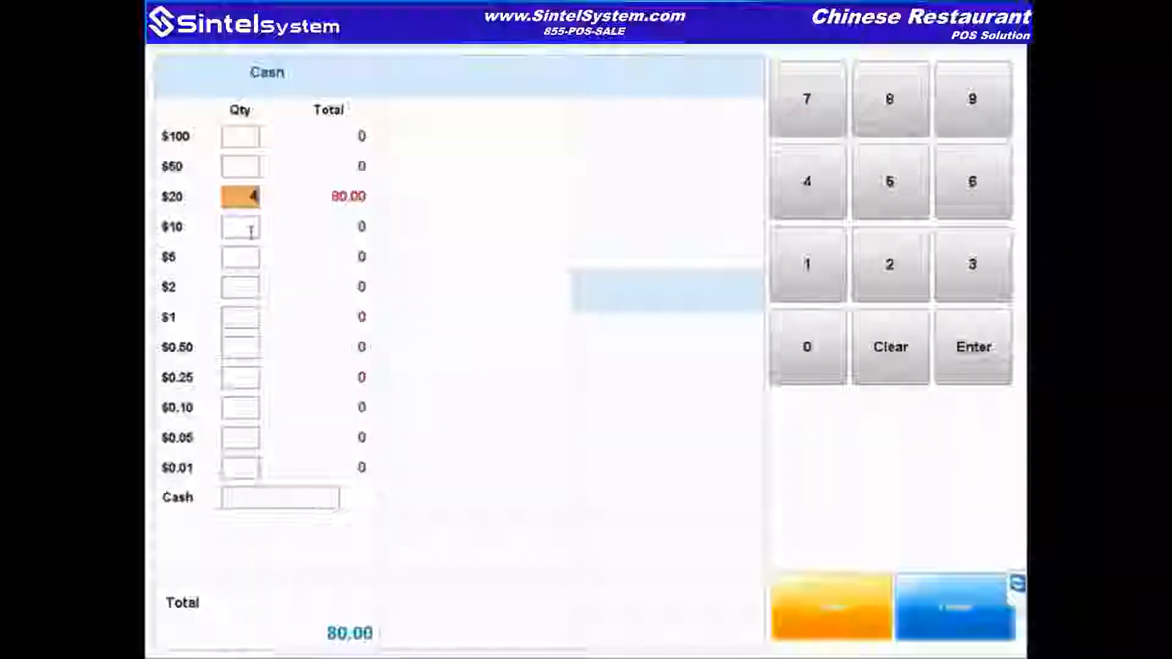
{"action": "left_click", "coordinate": [251, 227]}
{"action": "type", "text": "6"}
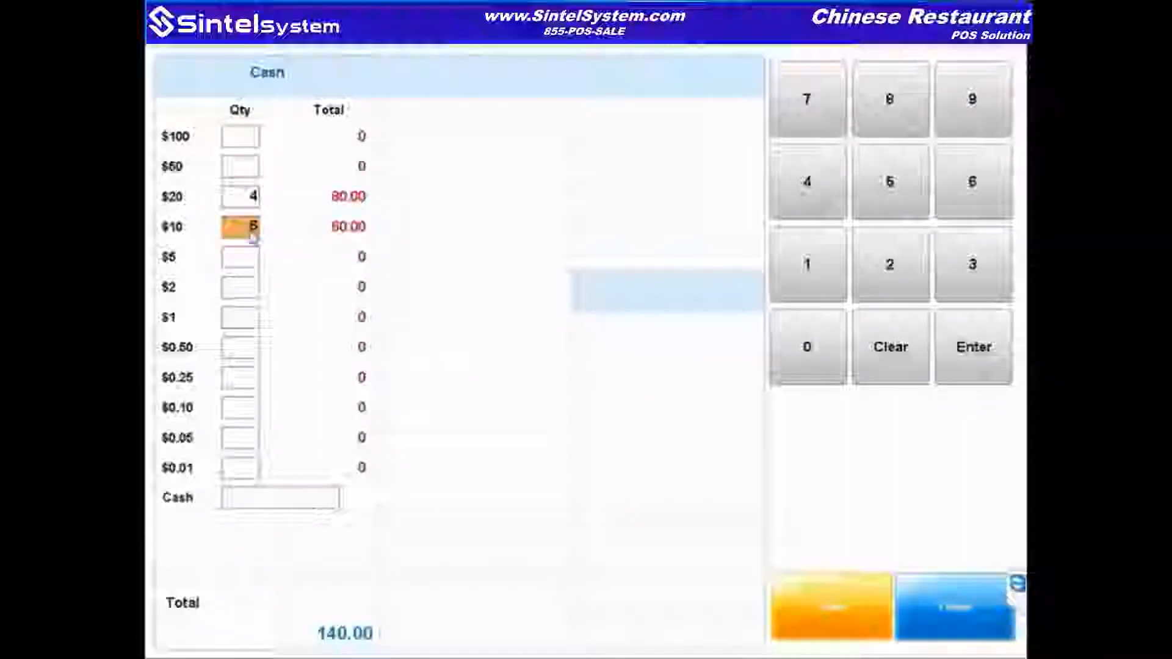
{"action": "left_click", "coordinate": [249, 252]}
{"action": "type", "text": "8"}
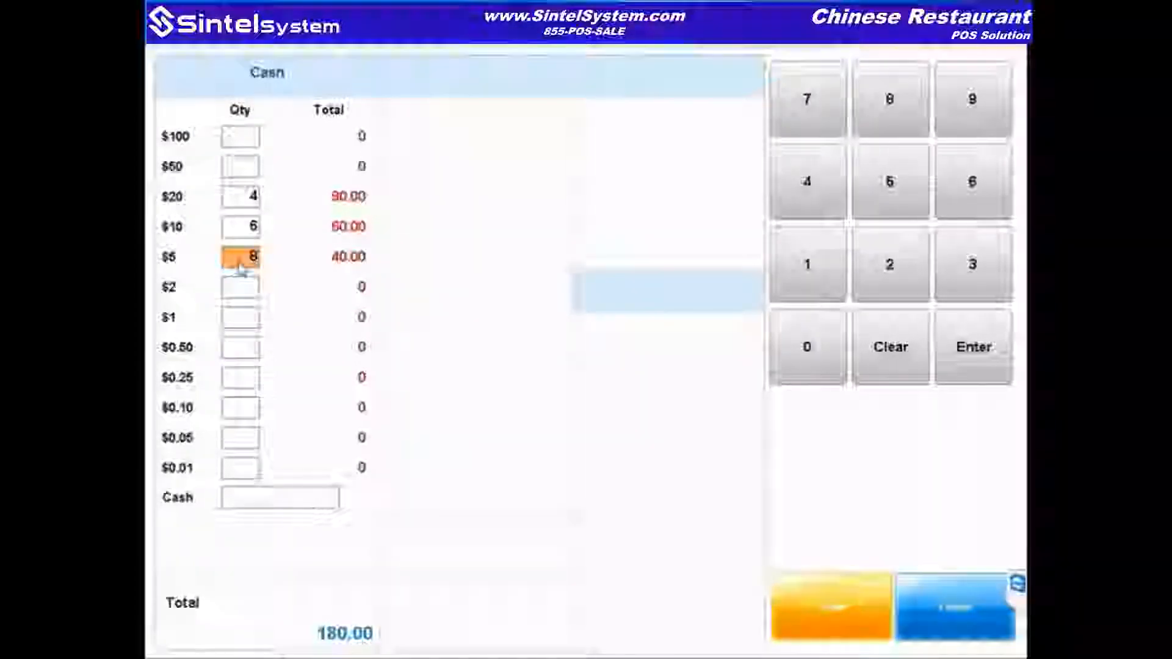
{"action": "left_click", "coordinate": [246, 318]}
{"action": "type", "text": "20"}
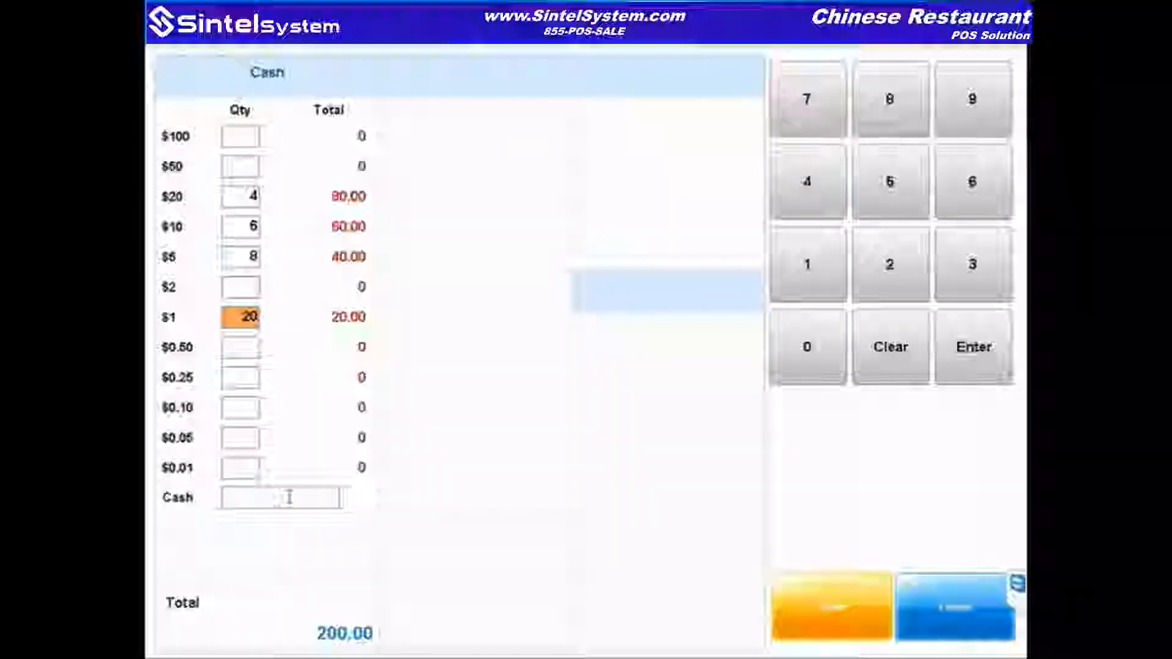
{"action": "left_click", "coordinate": [967, 613]}
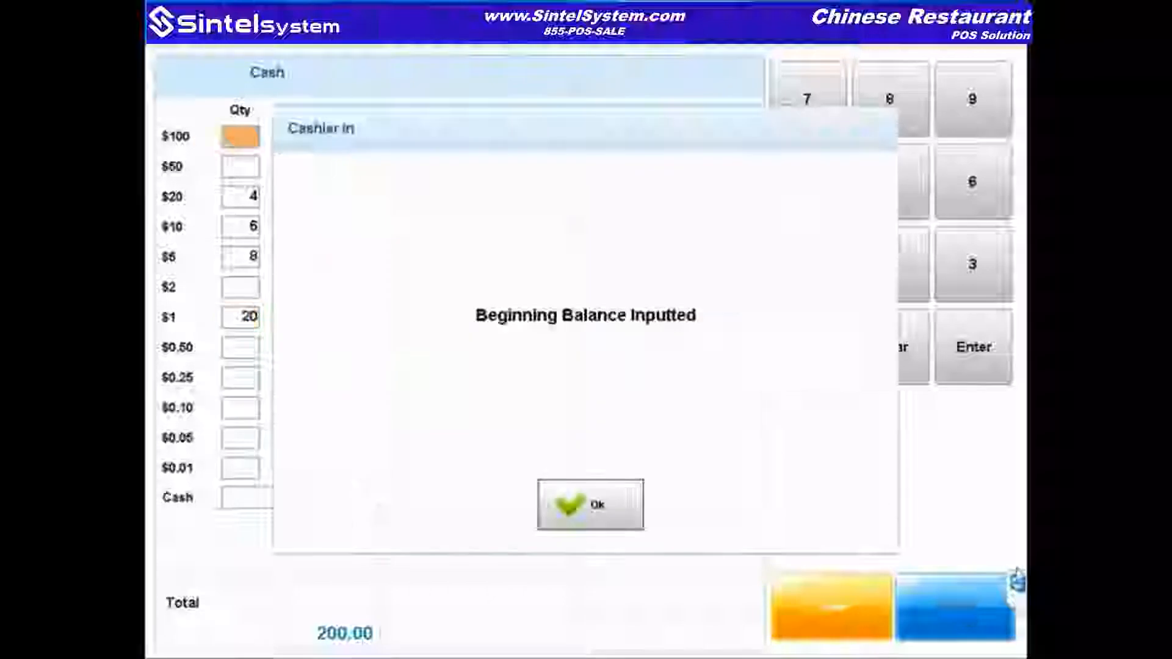
{"action": "left_click", "coordinate": [596, 509]}
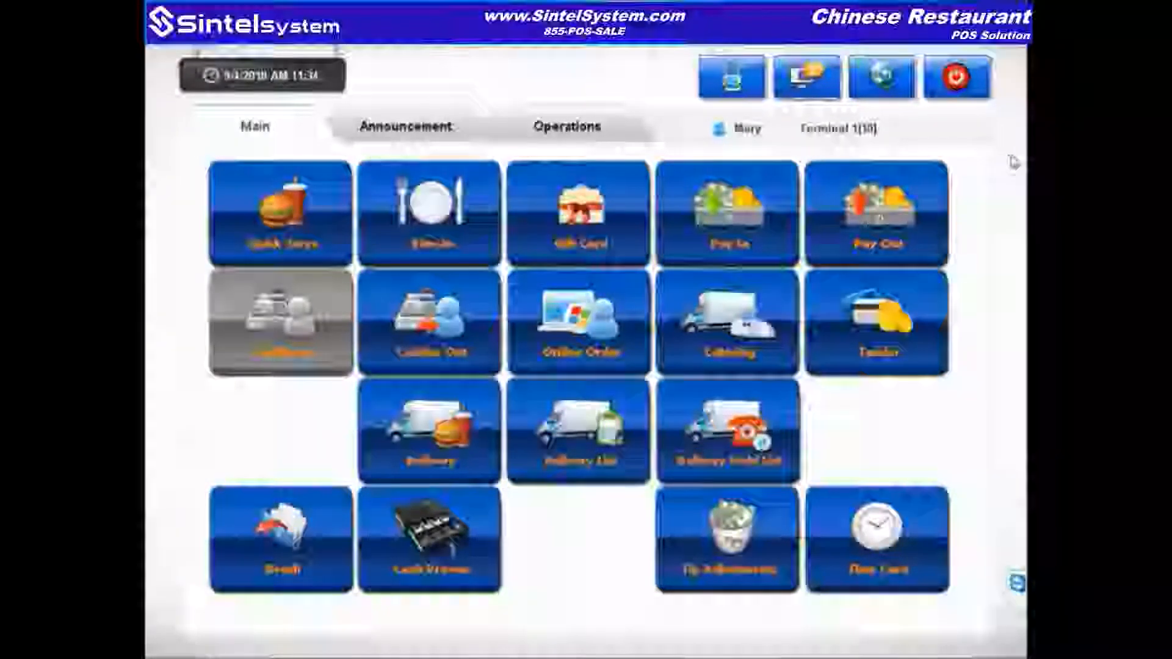
Step: Log in for an Eat In quick-serve order and select Ginger & Spice Tofu from the next category page
{"action": "left_click", "coordinate": [269, 250]}
{"action": "type", "text": "***"}
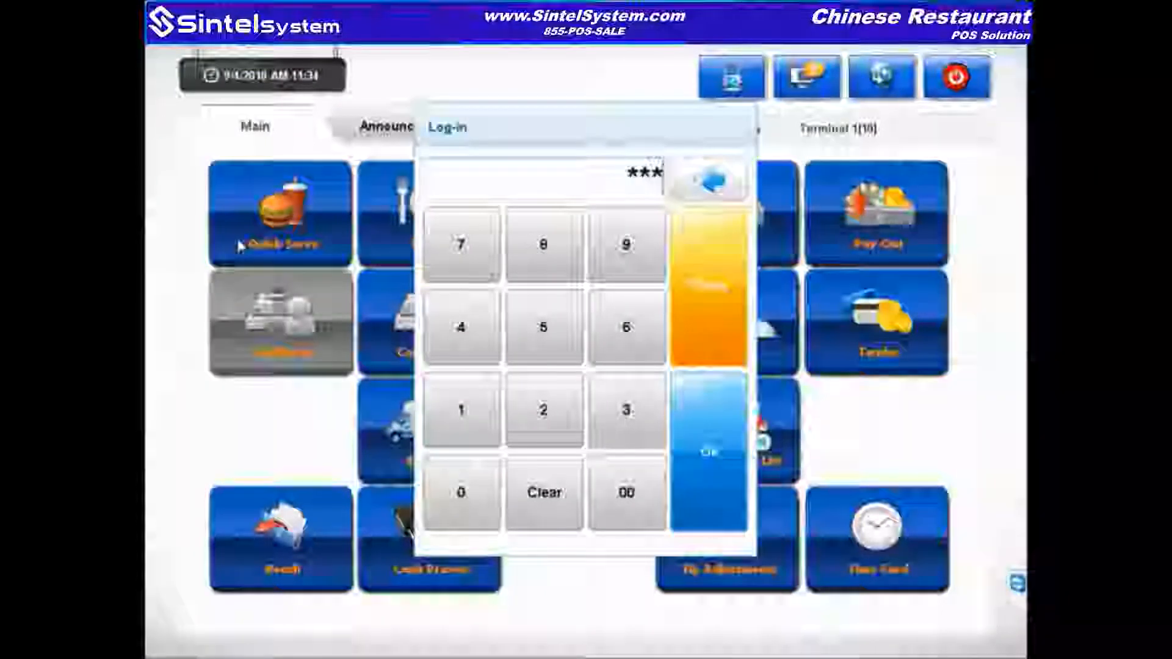
{"action": "key", "text": "Return"}
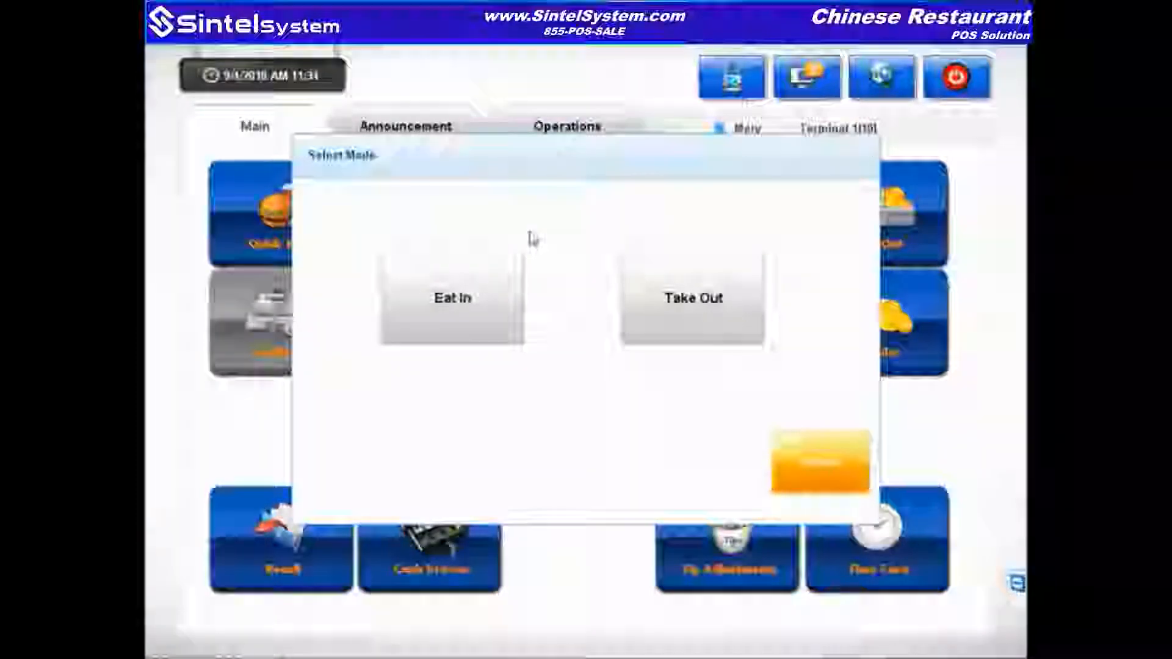
{"action": "left_click", "coordinate": [488, 323]}
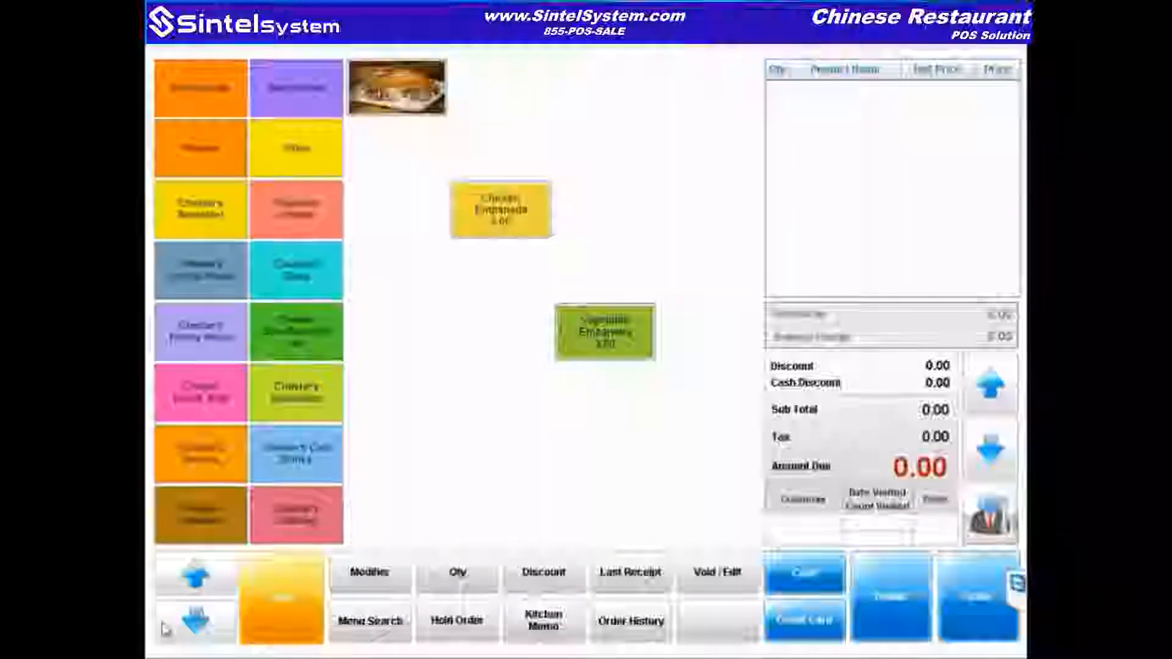
{"action": "left_click", "coordinate": [207, 627]}
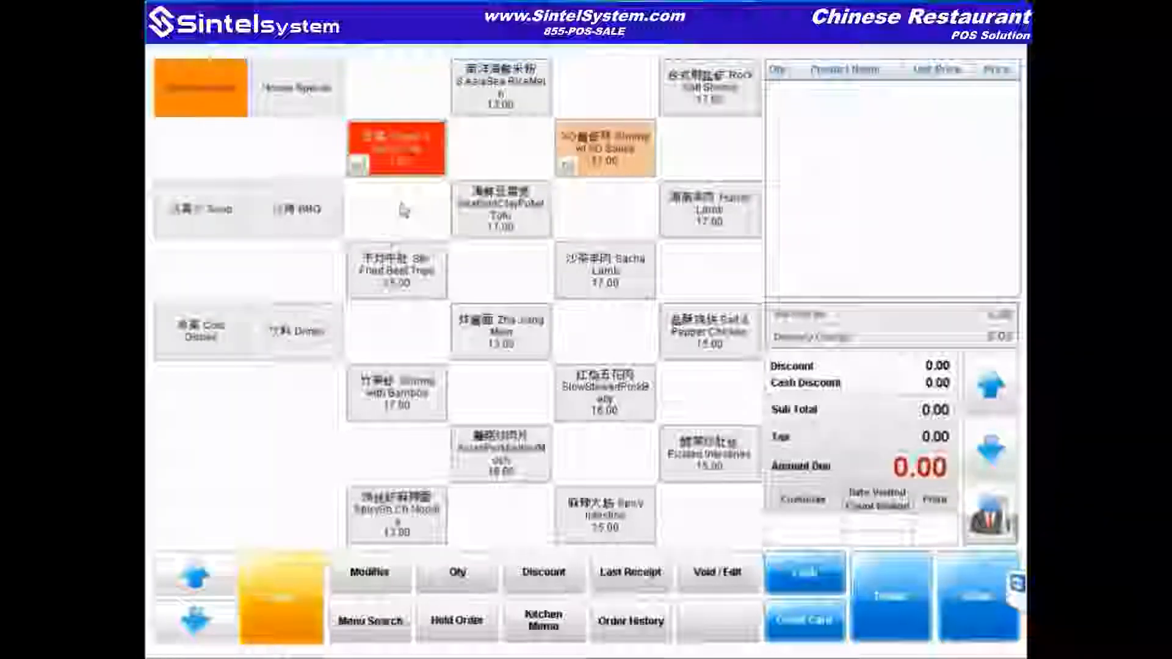
{"action": "left_click", "coordinate": [429, 168]}
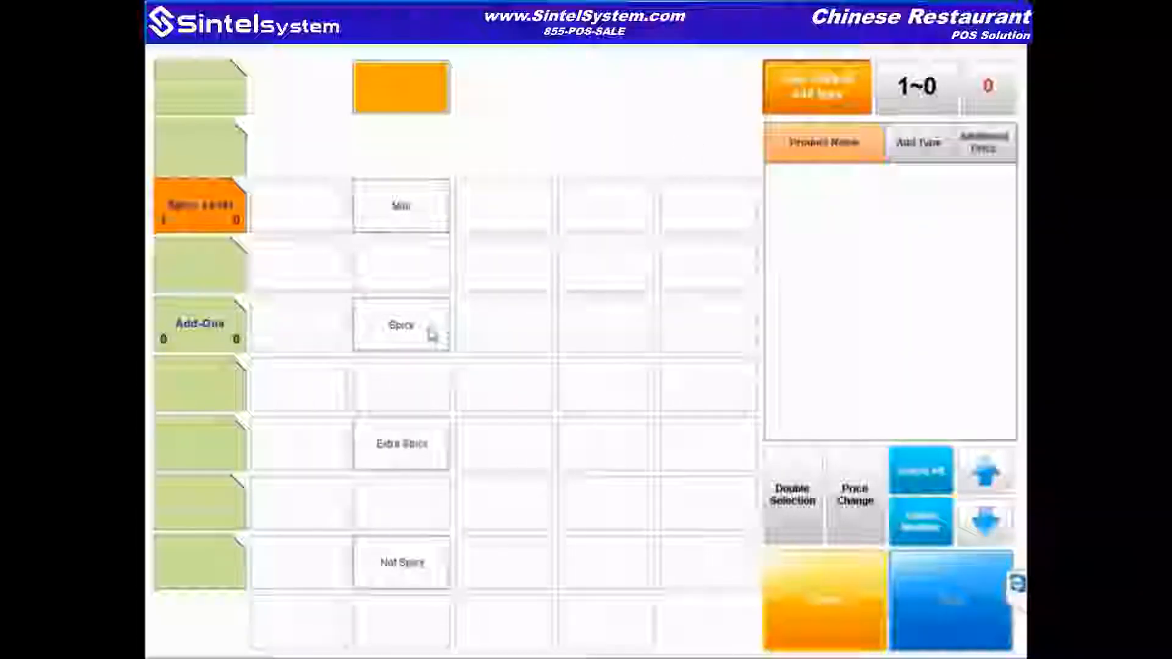
Step: Make the Ginger & Spice Tofu Mild with a Mushrooms add-on
{"action": "left_click", "coordinate": [410, 220]}
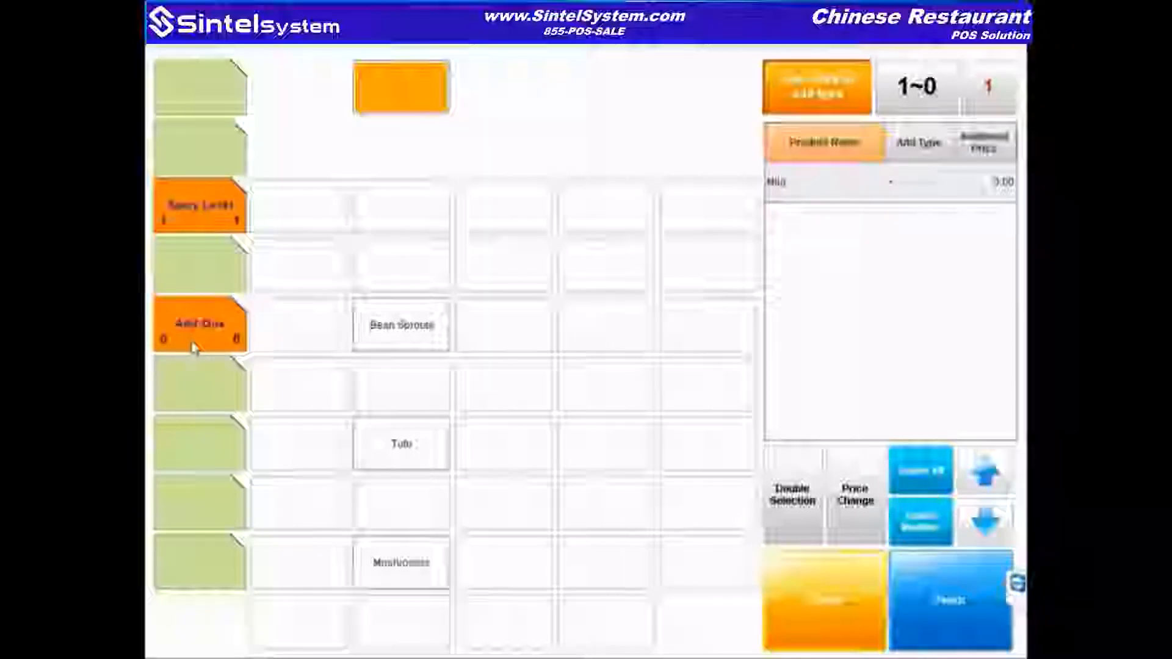
{"action": "left_click", "coordinate": [409, 579]}
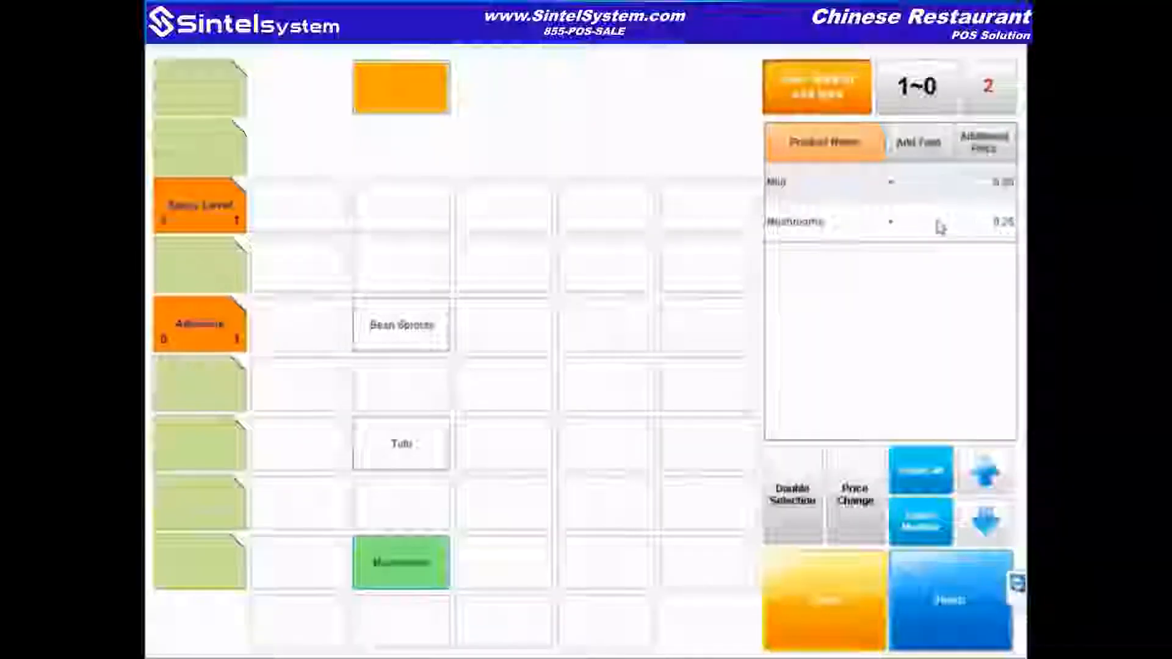
{"action": "left_click", "coordinate": [957, 609]}
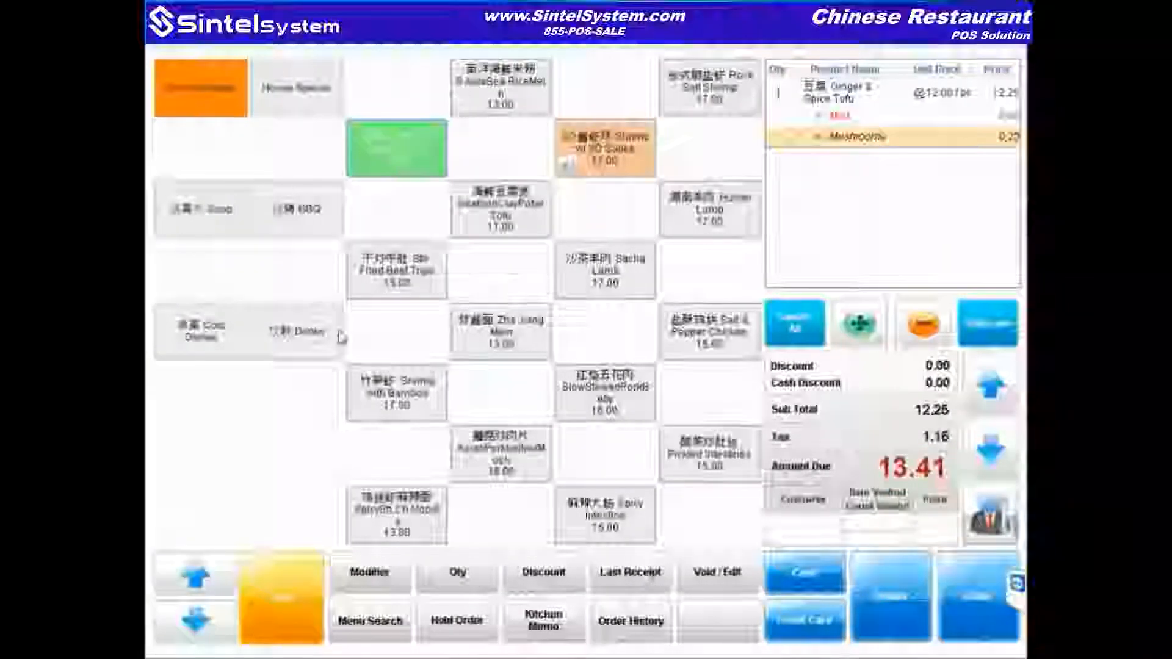
Step: Add Fungus Chicken Soup and a Coke to the order, bringing it to 28.77
{"action": "left_click", "coordinate": [194, 225]}
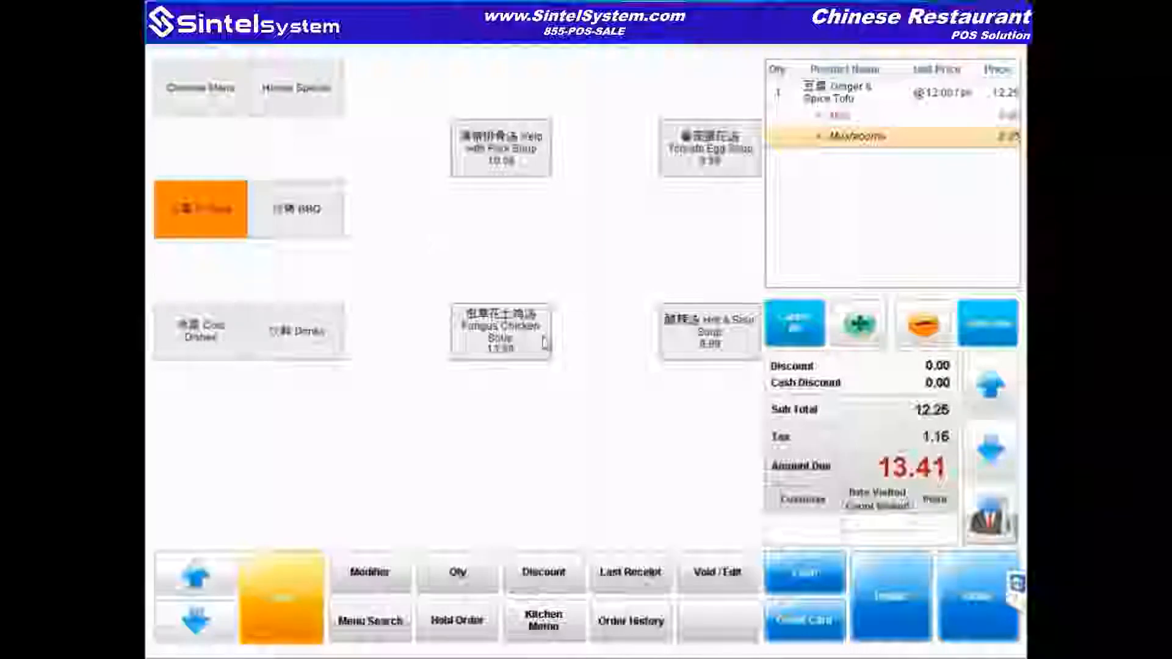
{"action": "left_click", "coordinate": [545, 343]}
{"action": "left_click", "coordinate": [287, 340]}
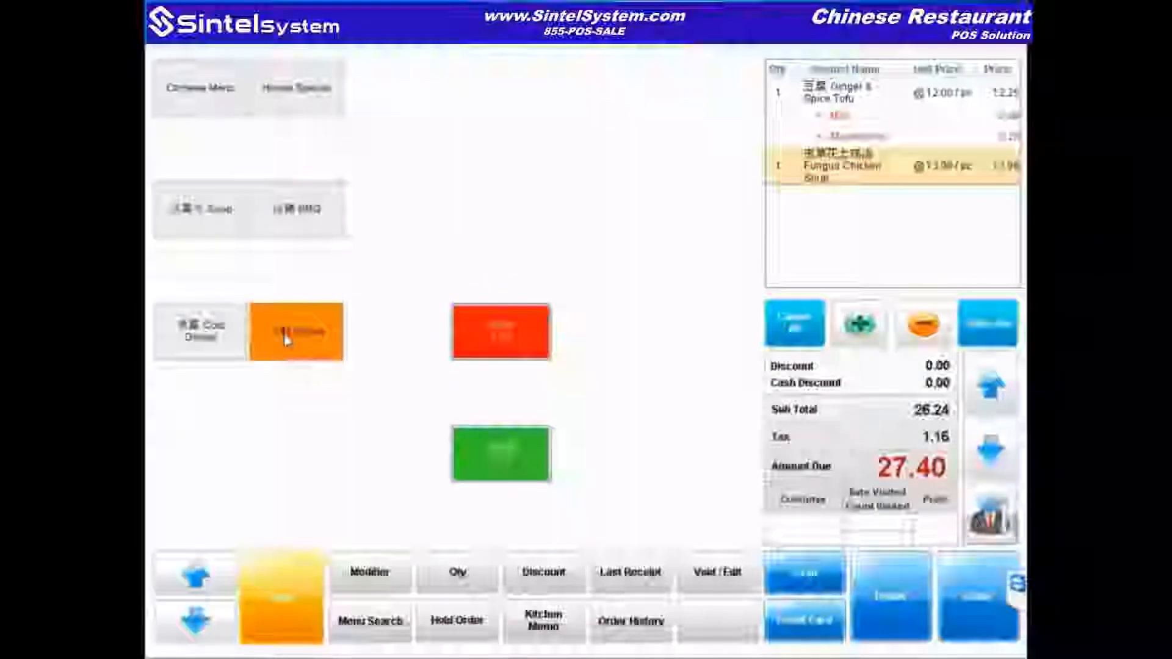
{"action": "left_click", "coordinate": [530, 349]}
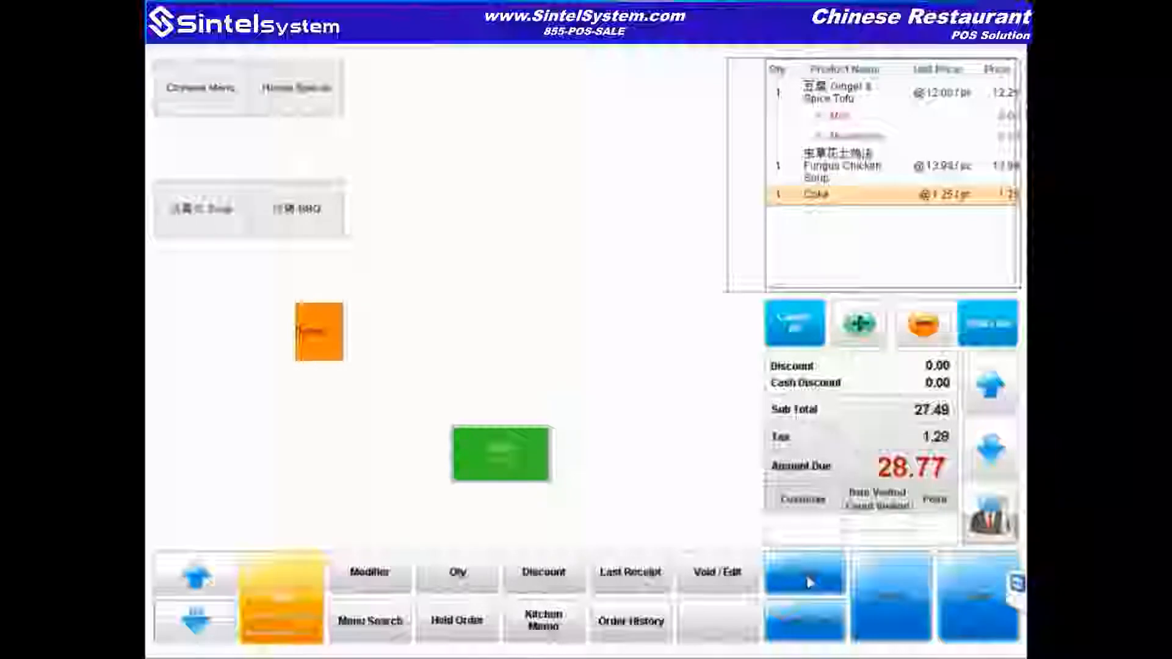
Step: Pay the 28.77 order with 30.00 cash, giving 1.23 change, and skip loyalty points
{"action": "left_click", "coordinate": [808, 581]}
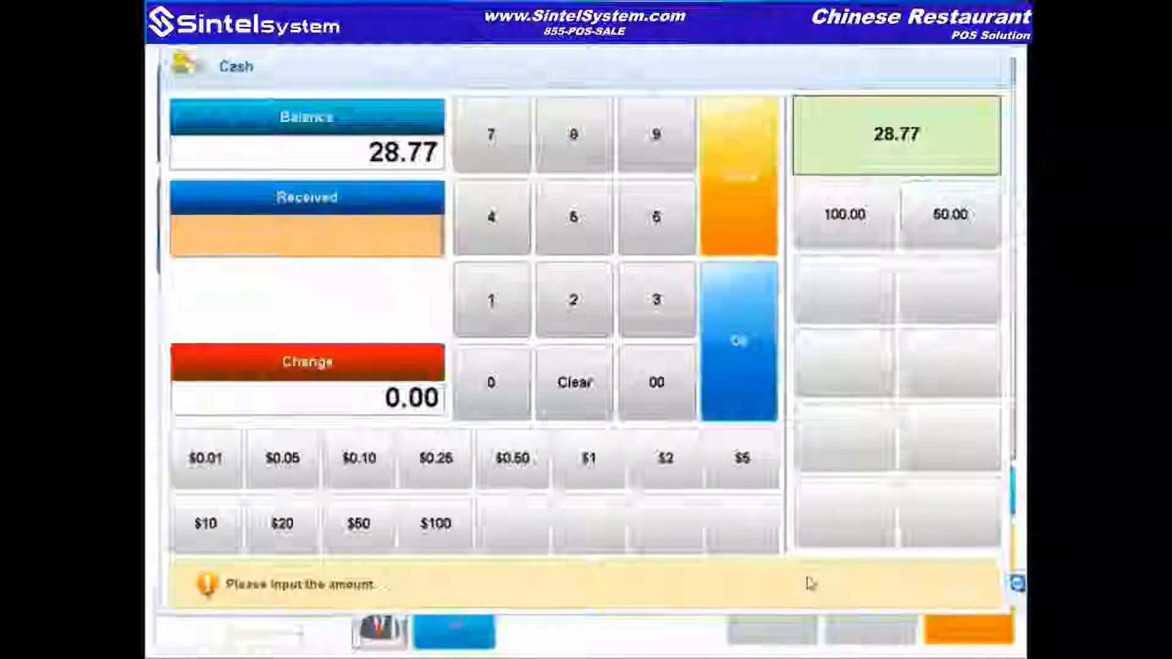
{"action": "type", "text": "3000"}
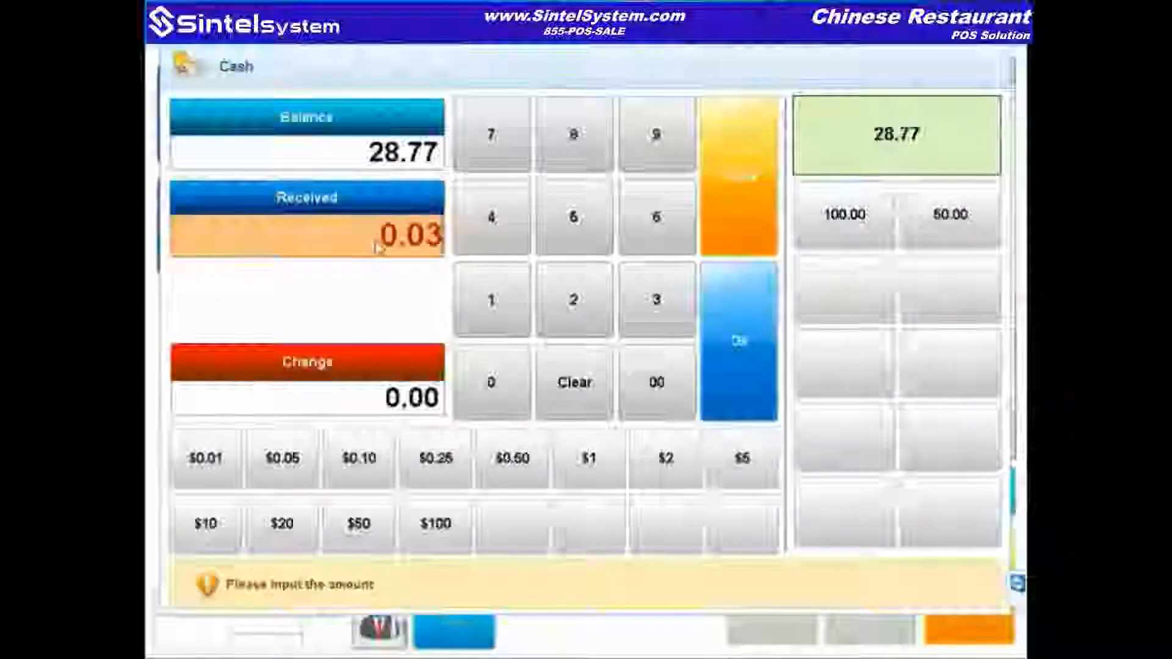
{"action": "left_click", "coordinate": [747, 366]}
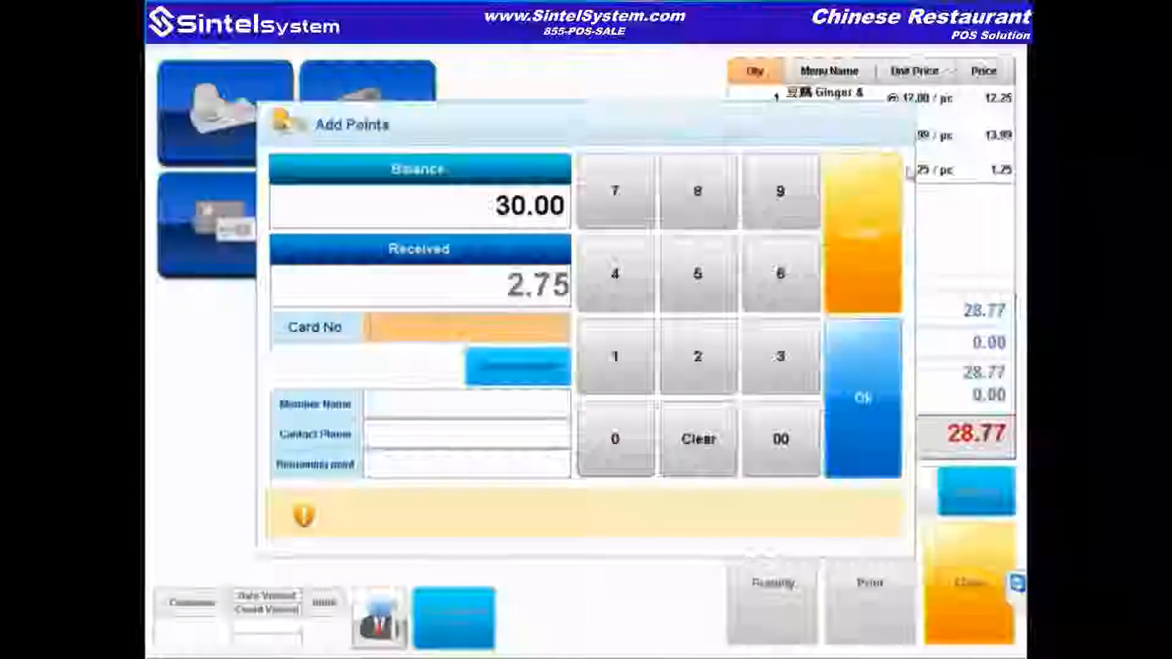
{"action": "left_click", "coordinate": [877, 249]}
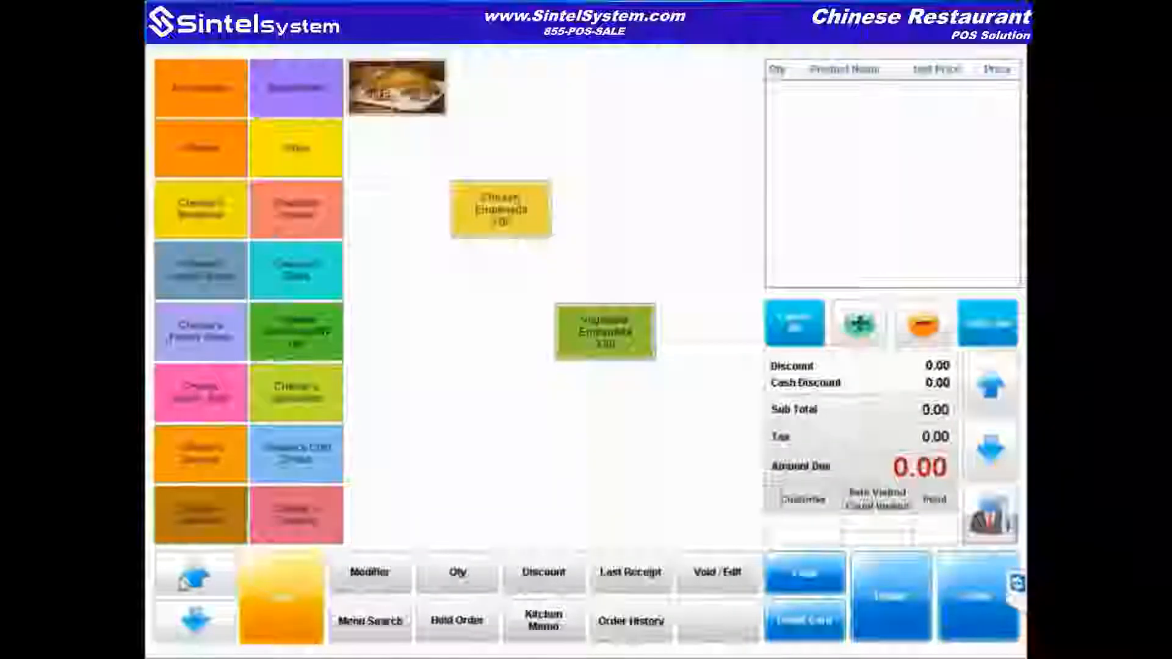
Step: Add Seafood Clay Pot Tofu and Hunan Lamb (37.23) from the Chinese menu and hold the order
{"action": "left_click", "coordinate": [215, 633]}
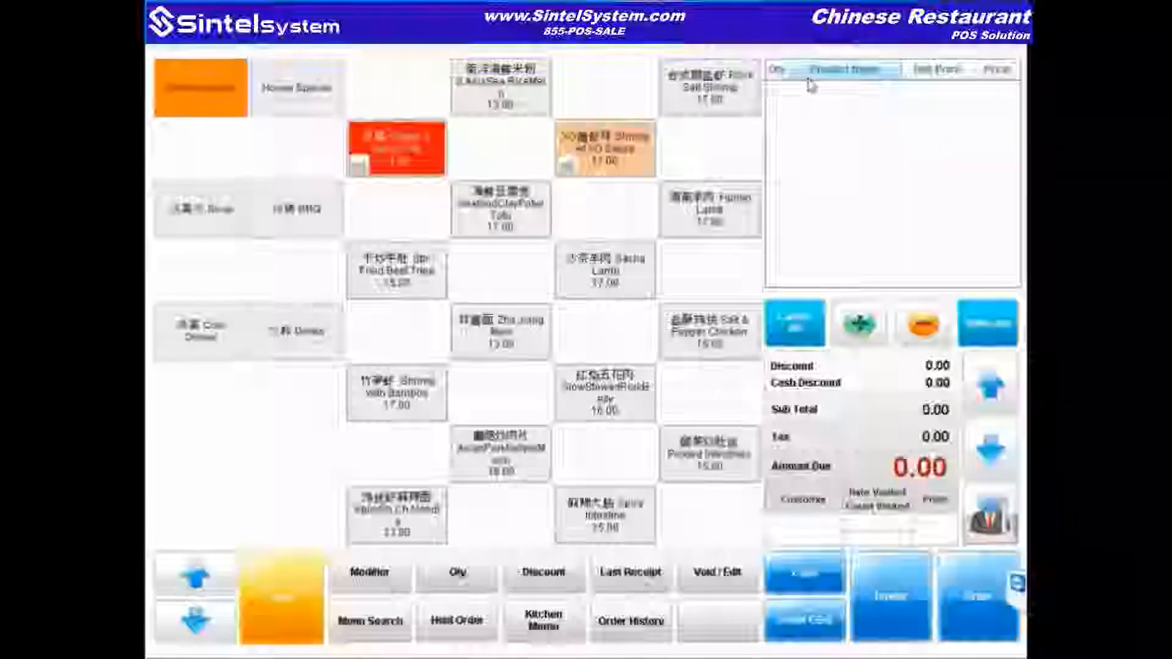
{"action": "left_click", "coordinate": [534, 215]}
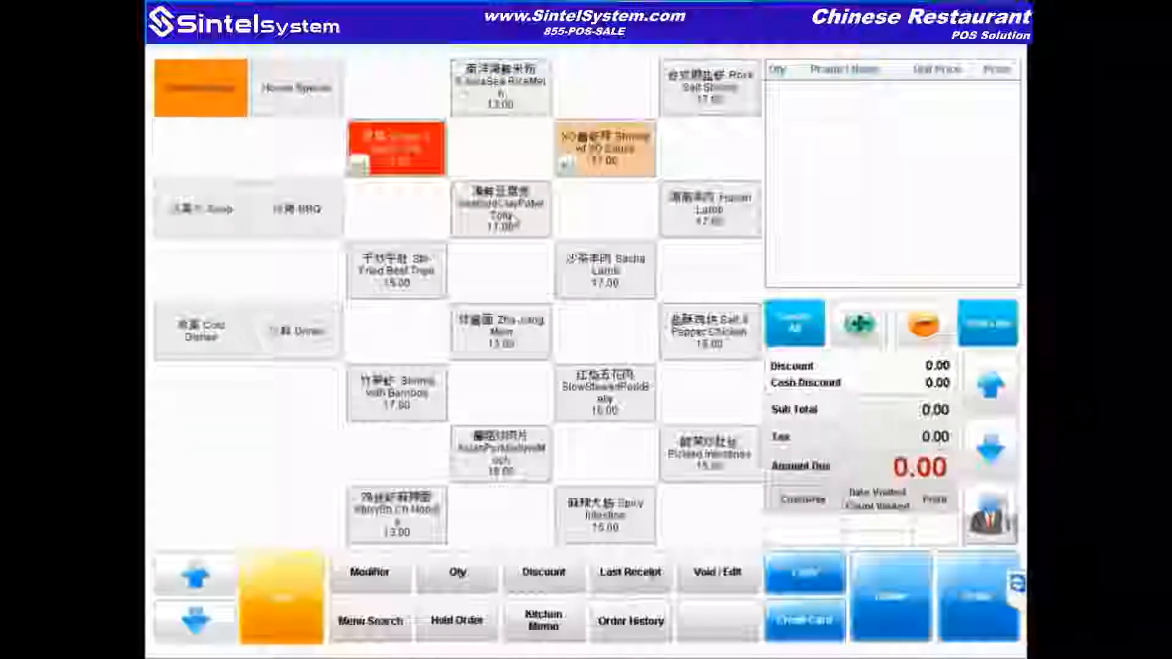
{"action": "left_click", "coordinate": [716, 216]}
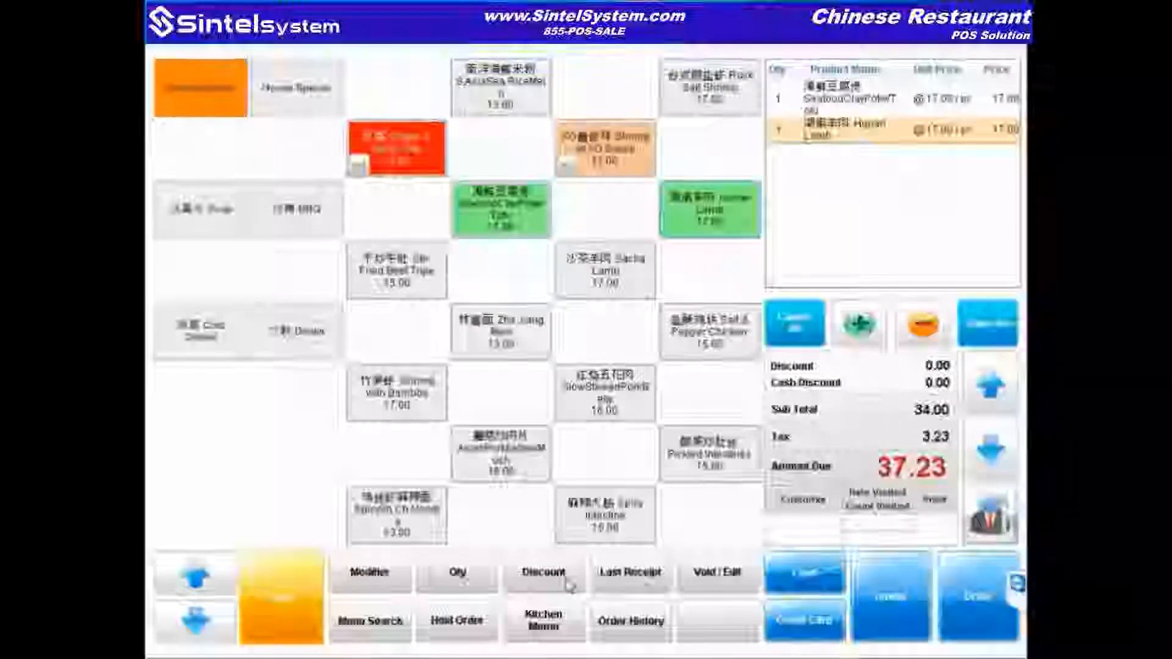
{"action": "left_click", "coordinate": [475, 635]}
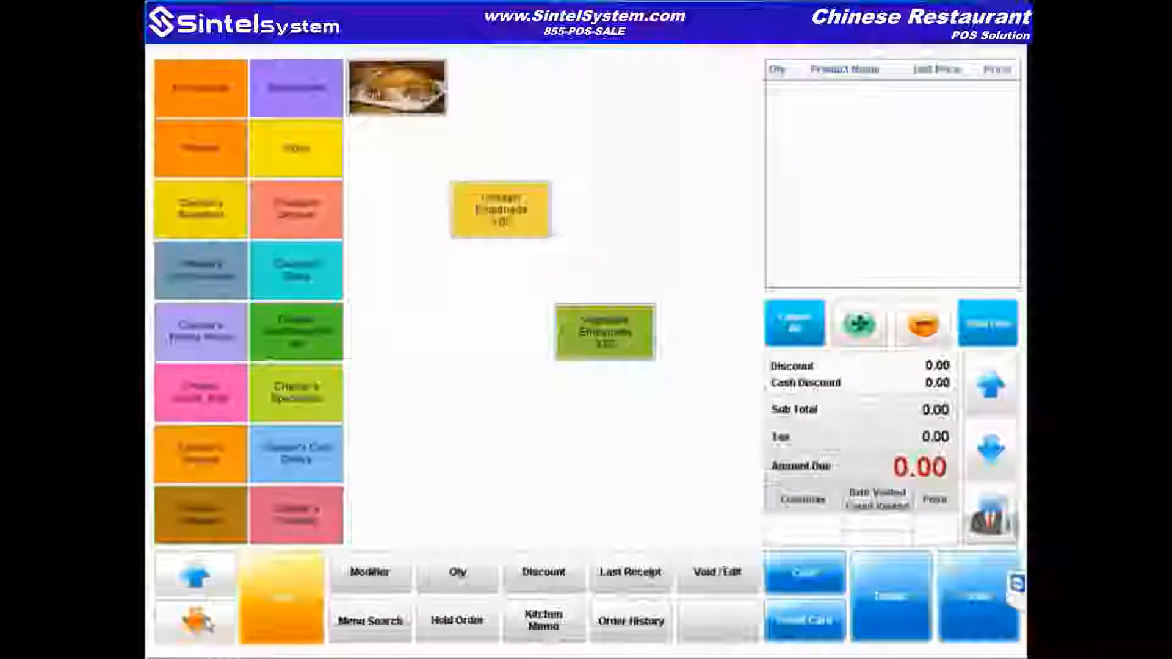
Step: Recall the held take-out order and open it for editing
{"action": "left_click", "coordinate": [462, 628]}
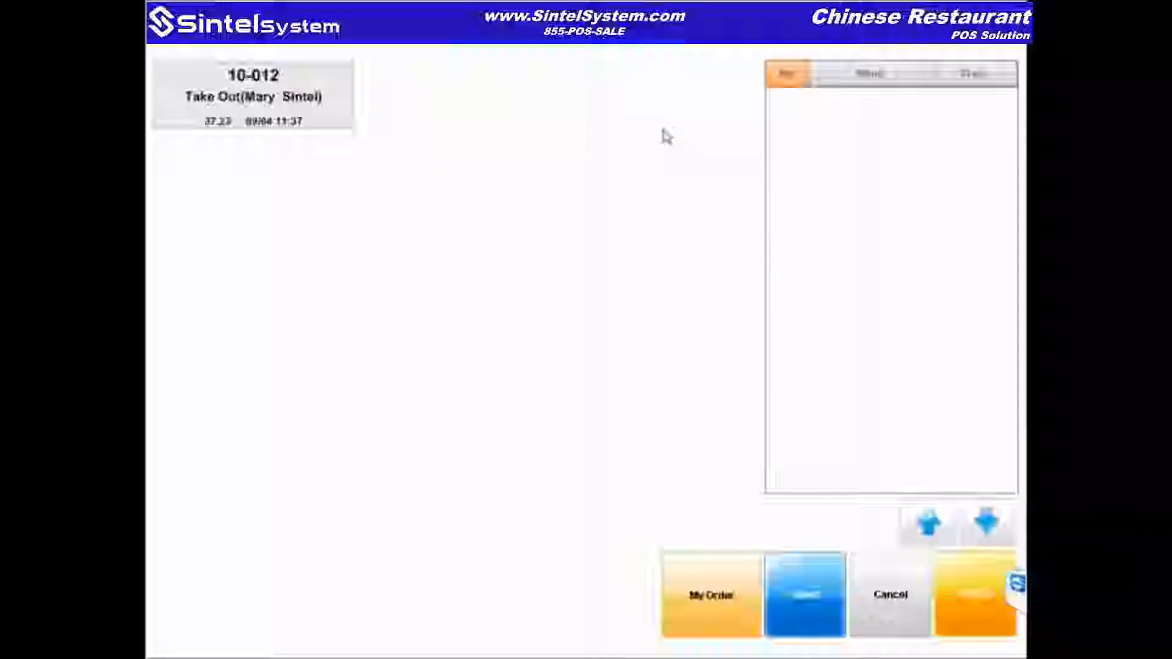
{"action": "left_click", "coordinate": [279, 108]}
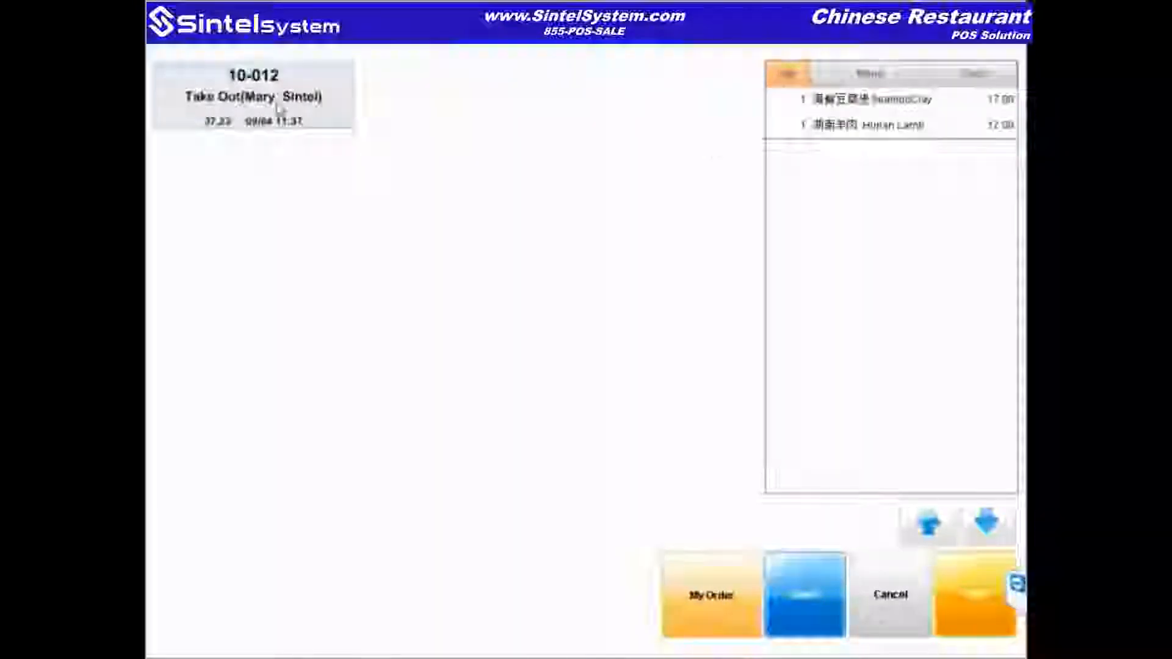
{"action": "left_click", "coordinate": [819, 609]}
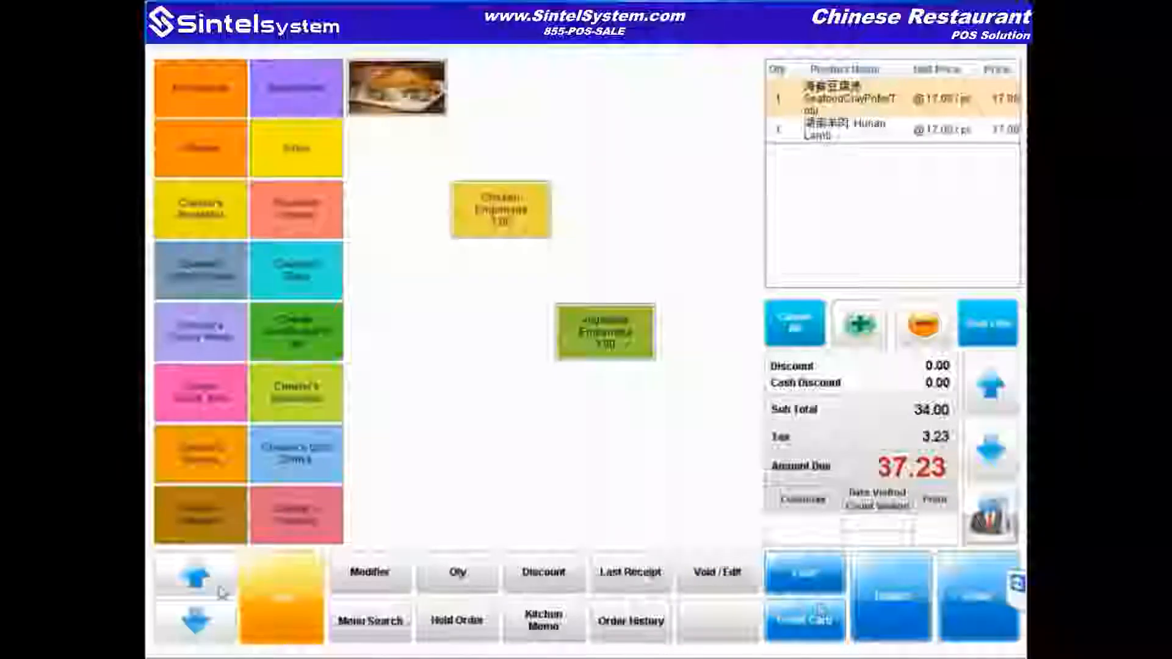
Step: Replace Hunan Lamb with Cold Dishes' Pig Ear with Chili Oil (26.27) and bring up Kitchen Memo
{"action": "left_click", "coordinate": [207, 635]}
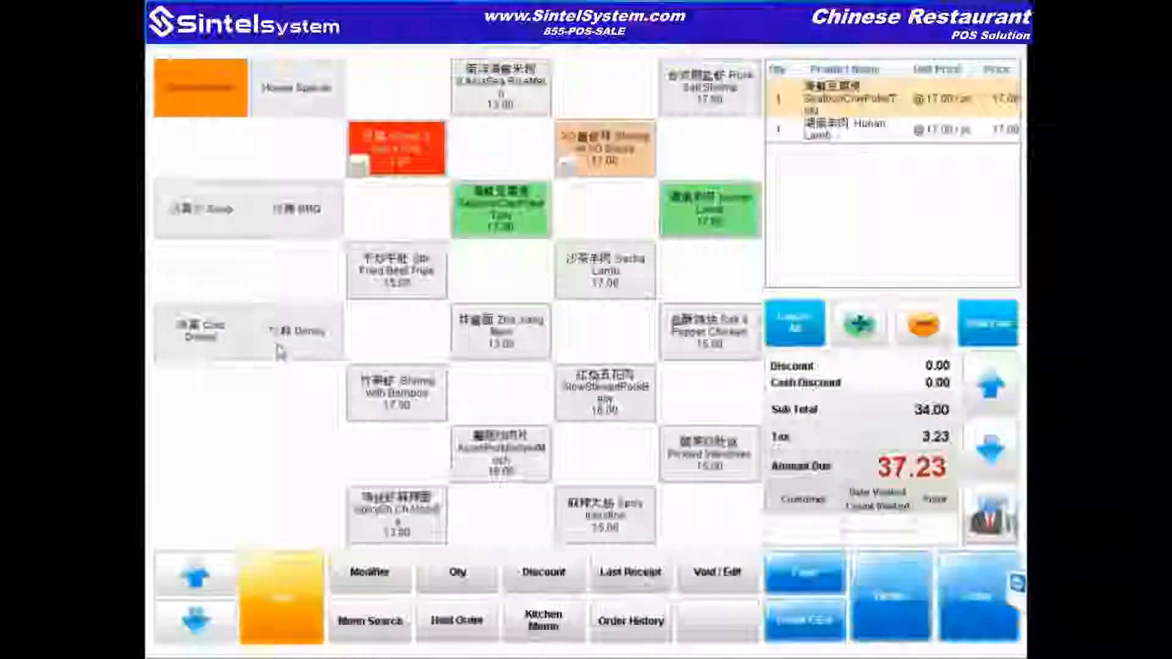
{"action": "left_click", "coordinate": [213, 345]}
{"action": "left_click", "coordinate": [399, 335]}
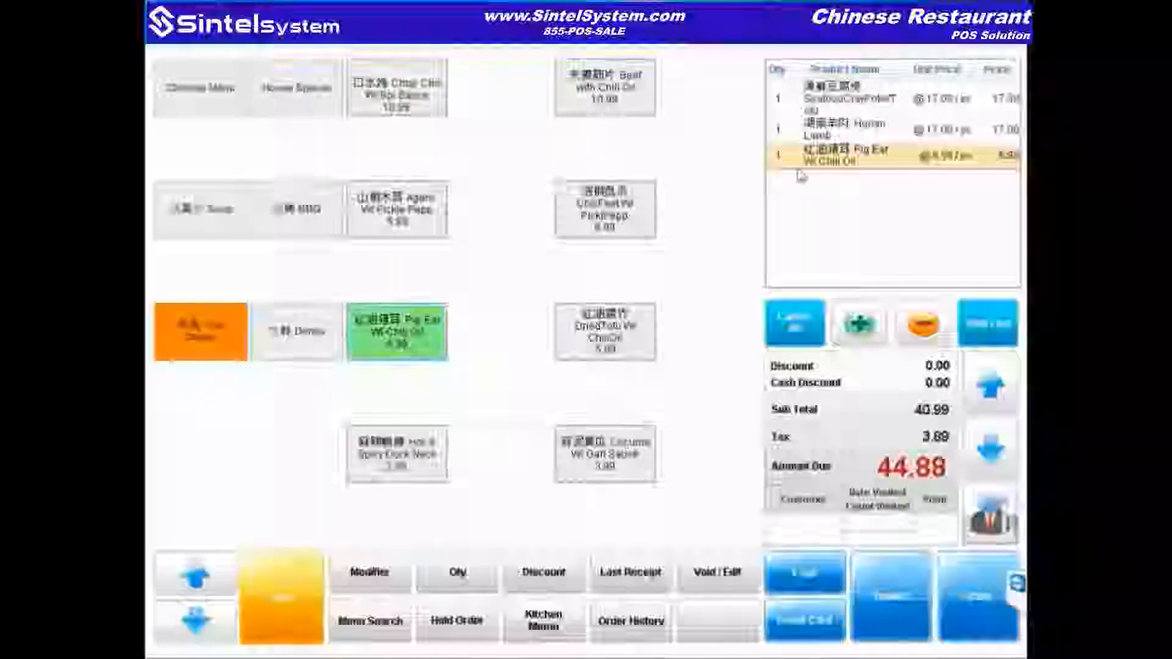
{"action": "left_click", "coordinate": [987, 324]}
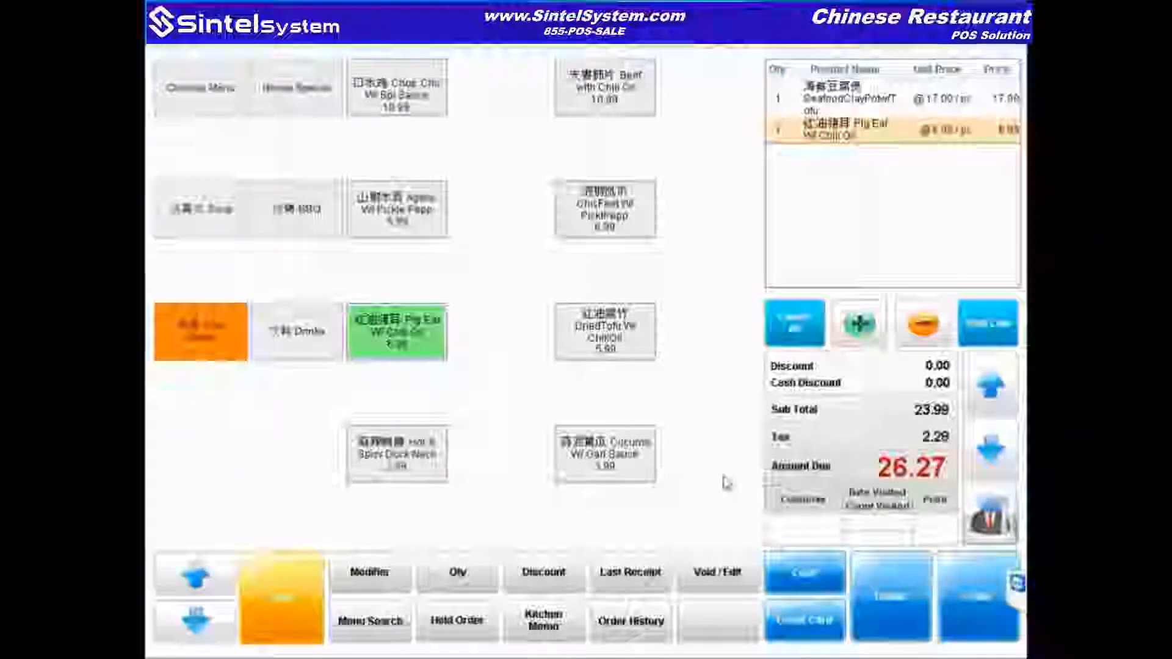
{"action": "left_click", "coordinate": [543, 623]}
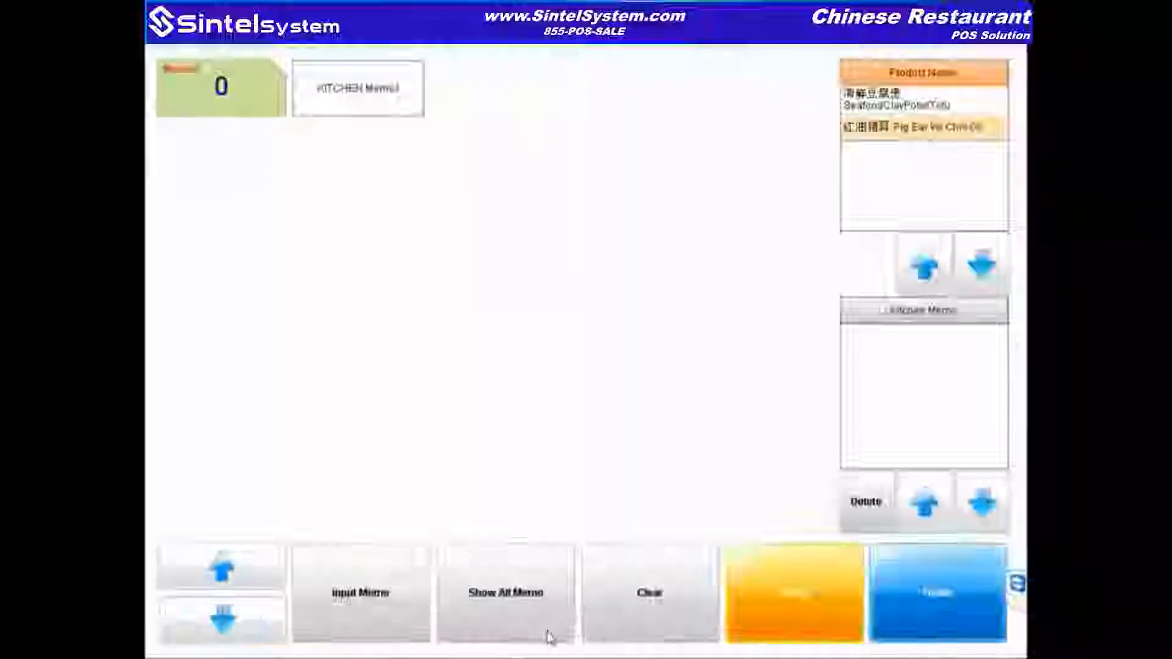
{"action": "left_click", "coordinate": [746, 617]}
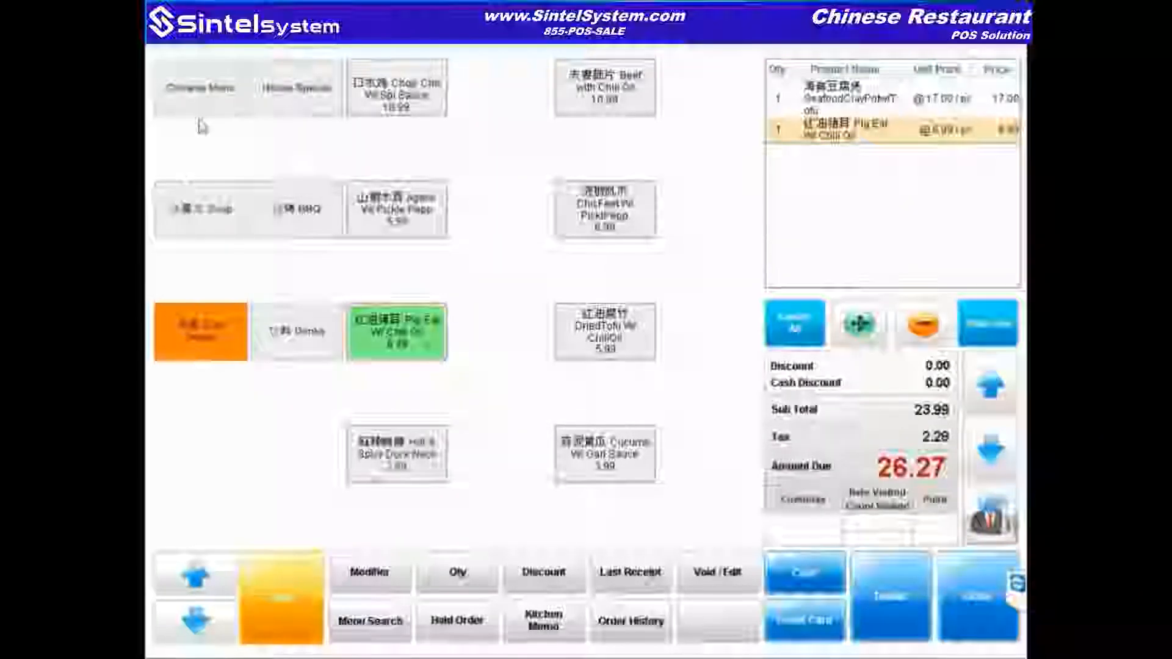
{"action": "left_click", "coordinate": [196, 95]}
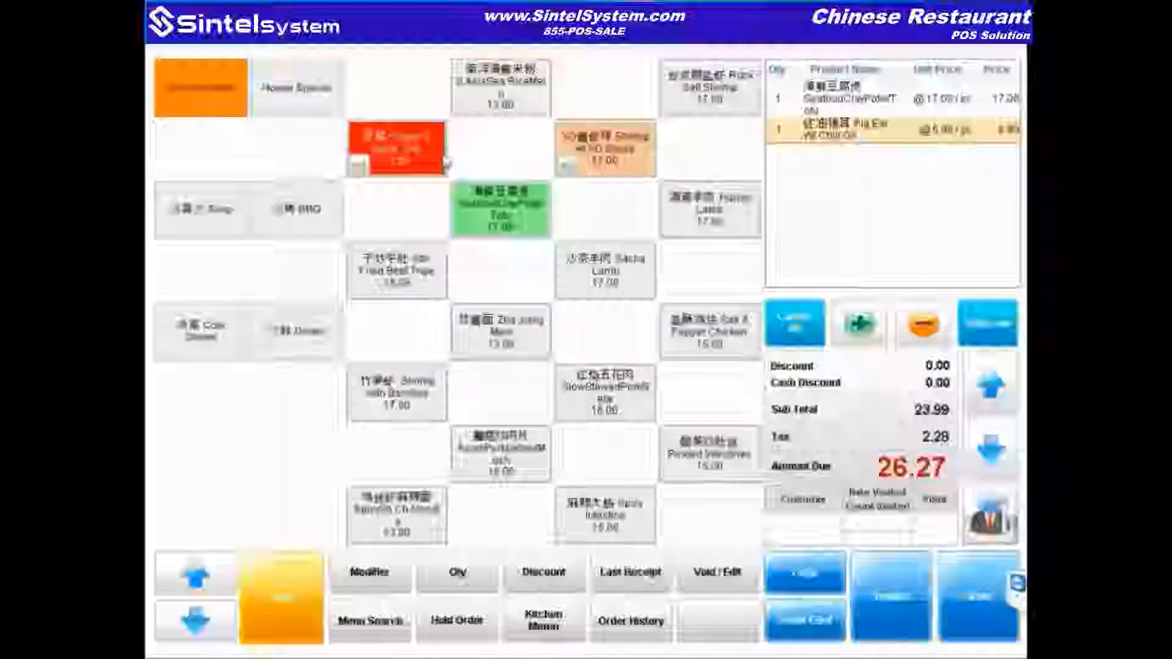
{"action": "left_click", "coordinate": [409, 160]}
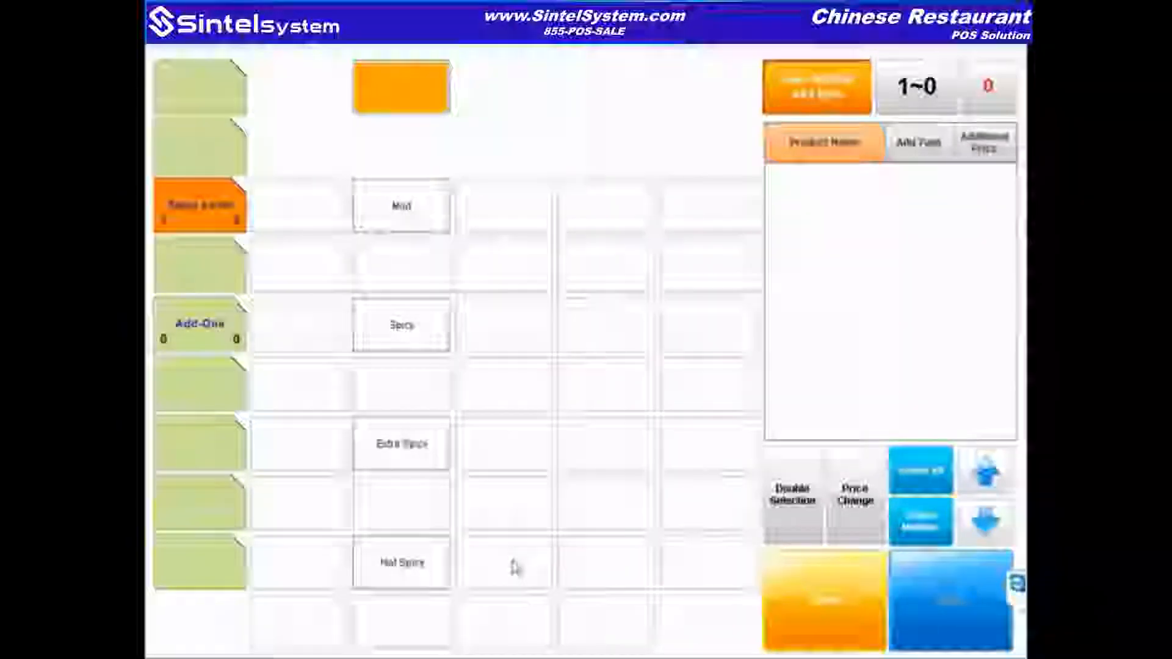
{"action": "left_click", "coordinate": [814, 604]}
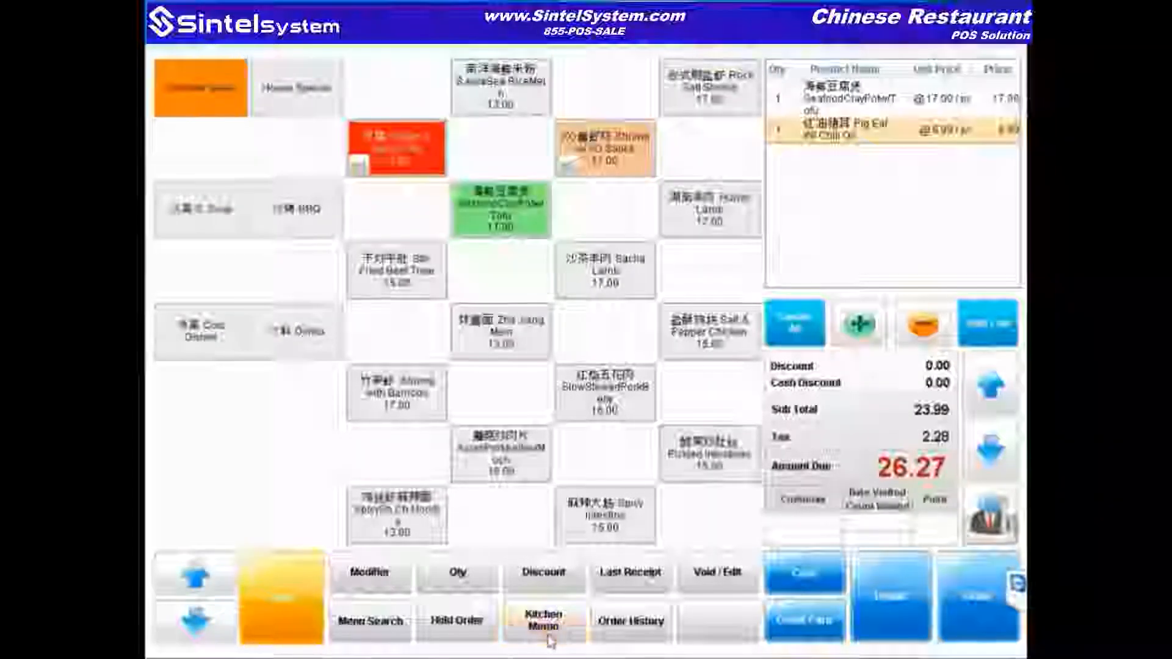
{"action": "left_click", "coordinate": [549, 637]}
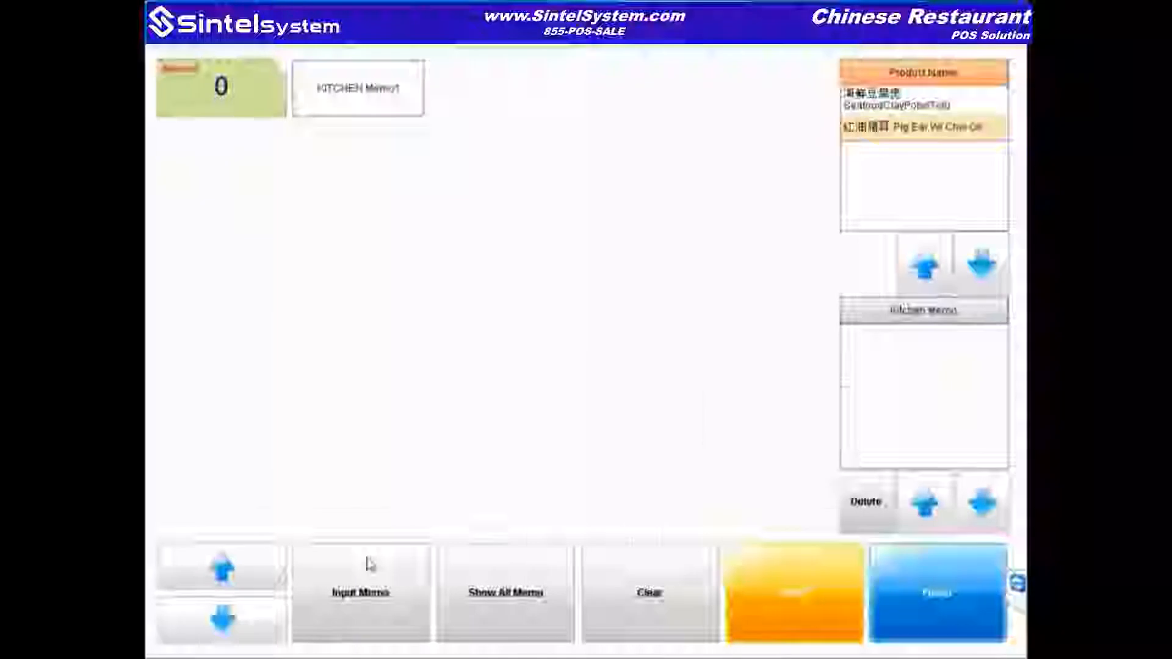
Step: Attach the kitchen memo "boiled instead of fried" to the Pig Ear with Chili Oil line
{"action": "left_click", "coordinate": [370, 565]}
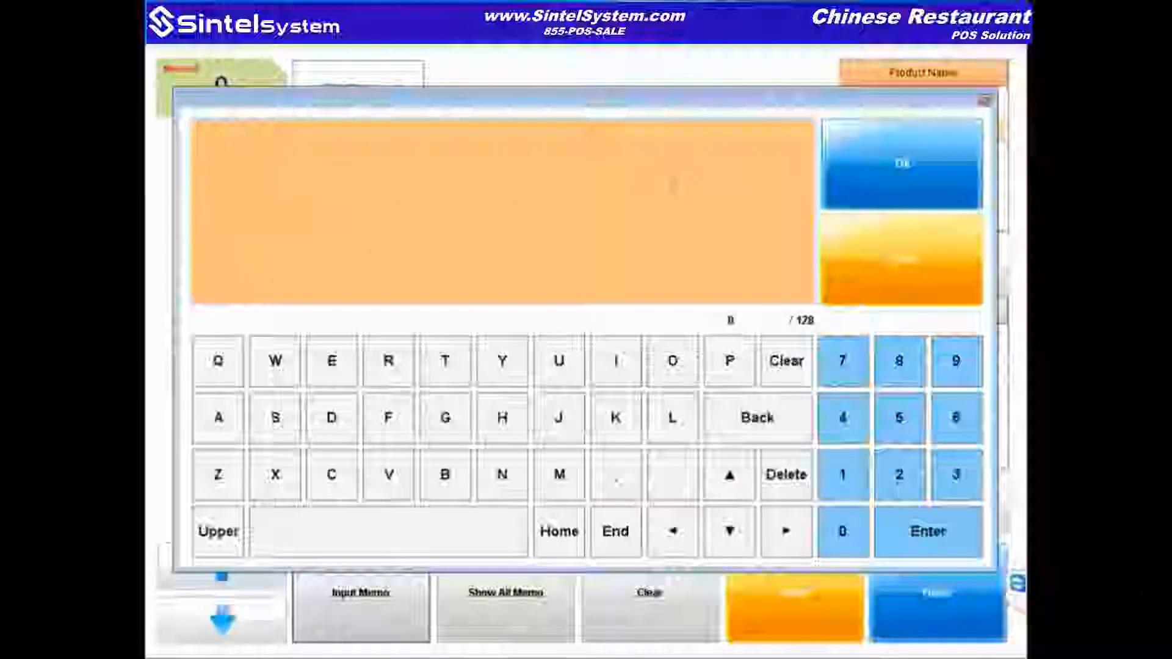
{"action": "type", "text": "boiled instead of fried"}
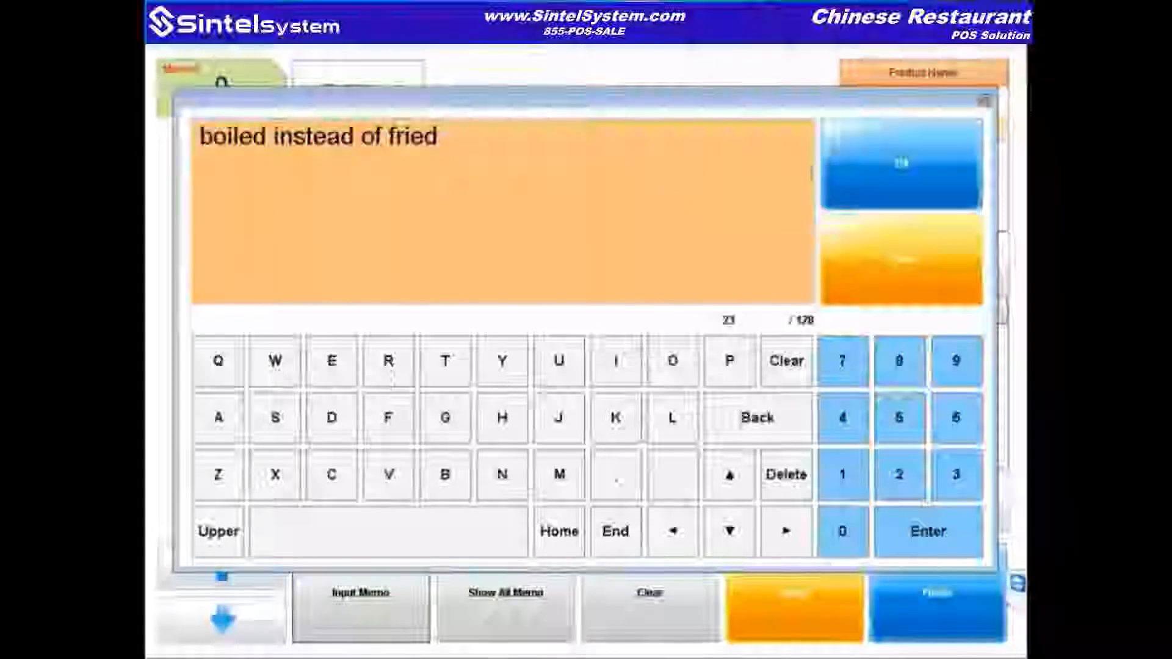
{"action": "left_click", "coordinate": [881, 177]}
{"action": "left_click", "coordinate": [929, 601]}
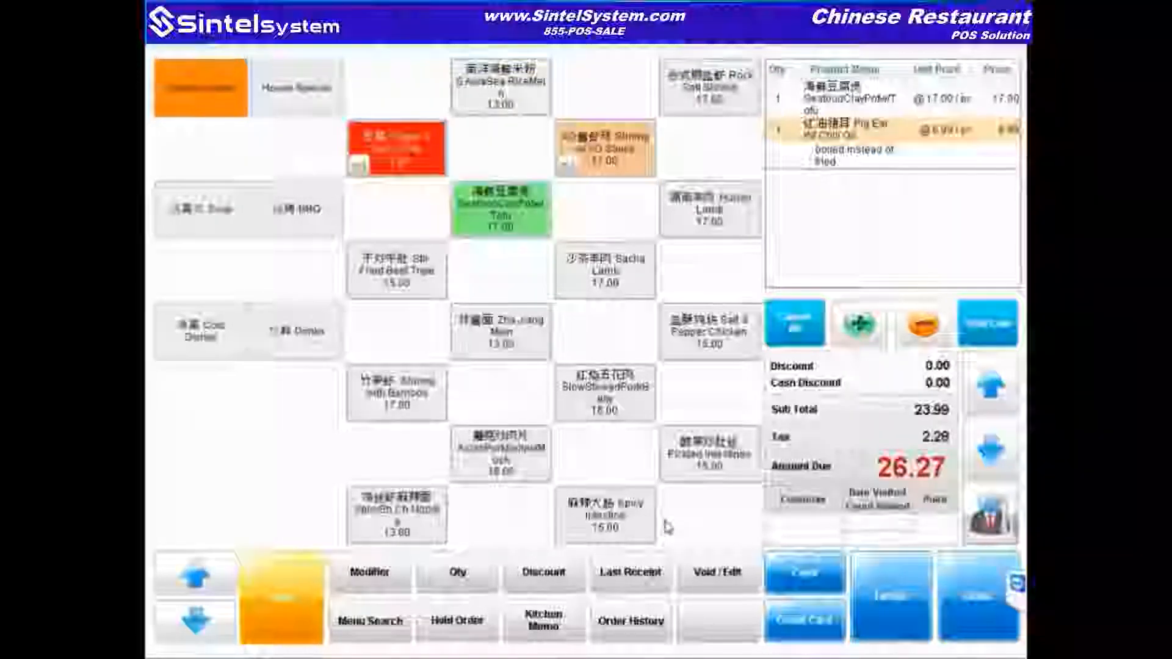
Step: Return to the main screen and start a dine-in order at a table after logging in
{"action": "left_click", "coordinate": [282, 587]}
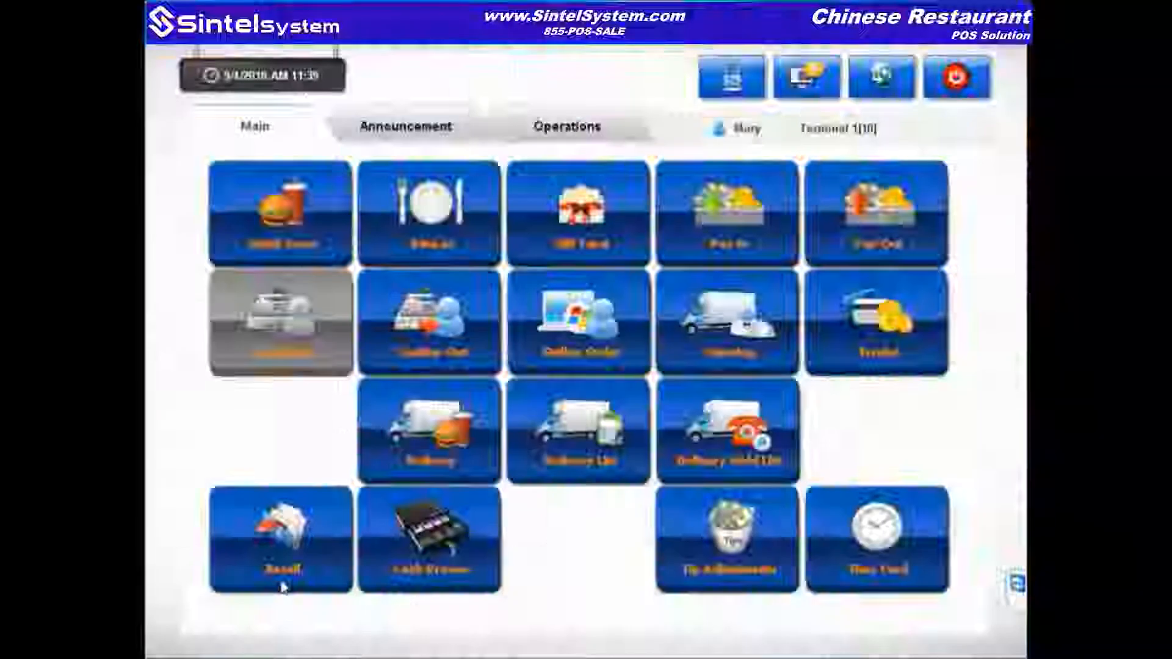
{"action": "left_click", "coordinate": [444, 250]}
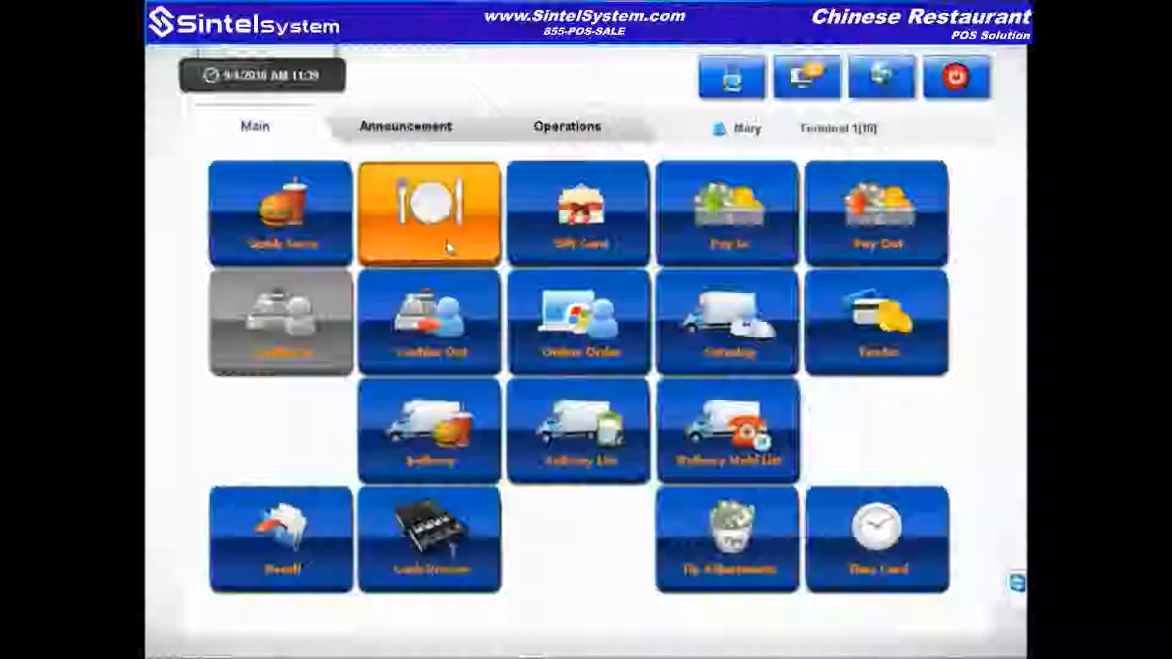
{"action": "left_click", "coordinate": [453, 245]}
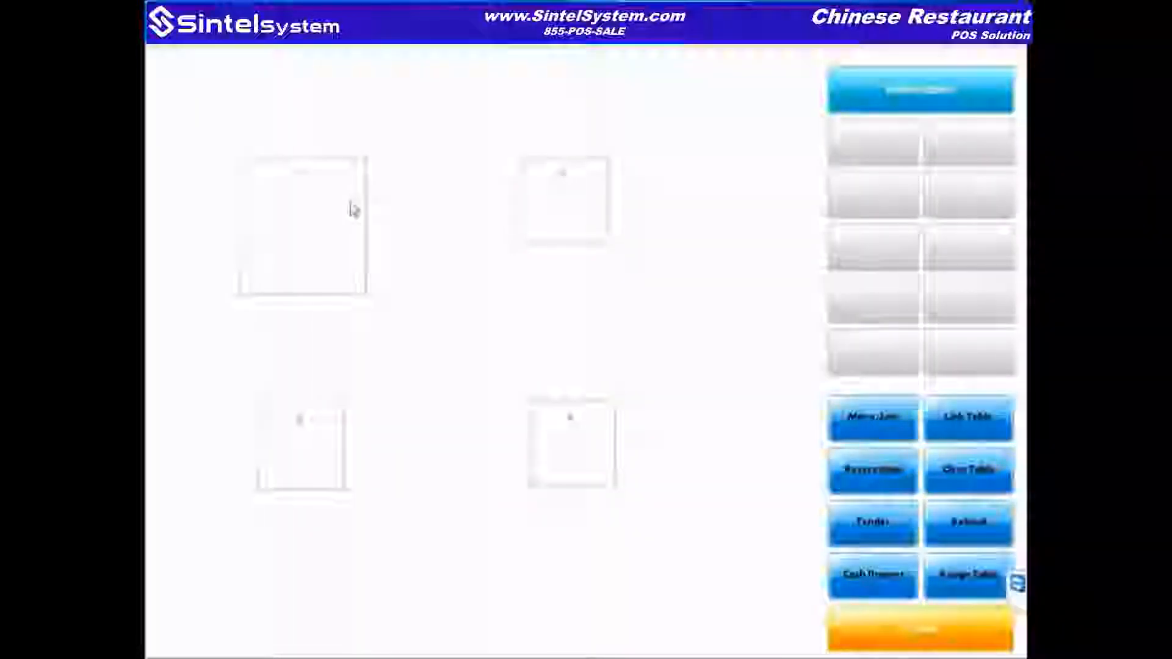
{"action": "left_click", "coordinate": [565, 226]}
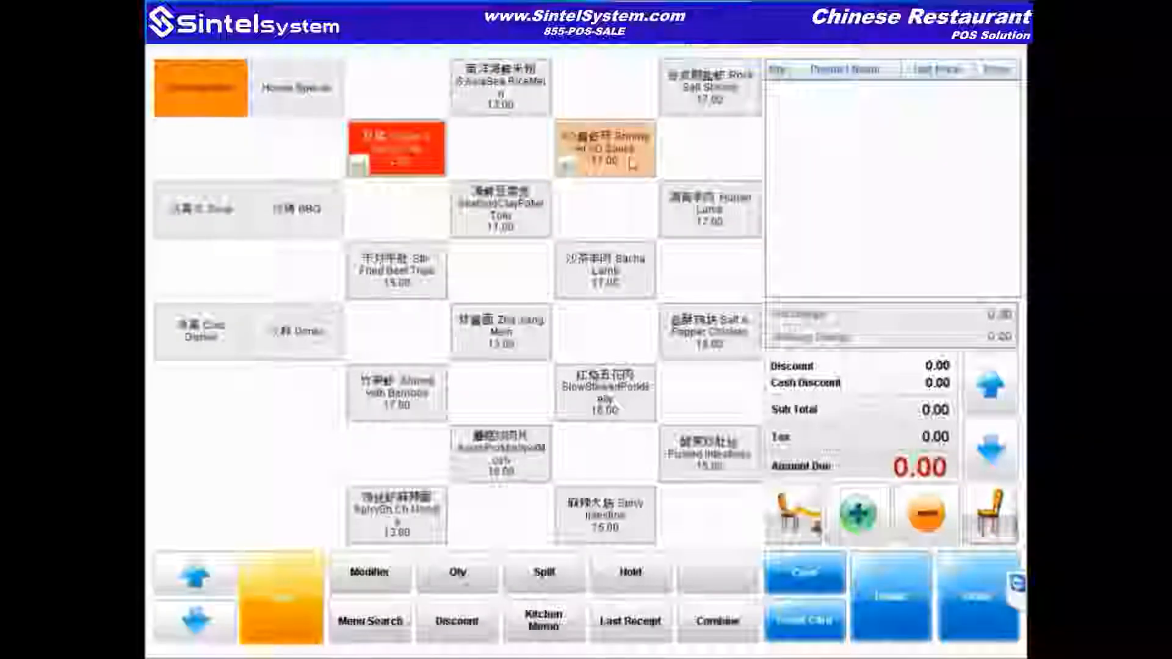
Step: Add Shrimp with XO Sauce, marked Spicy with Bean Sprouts, for 18.89 due
{"action": "left_click", "coordinate": [632, 163]}
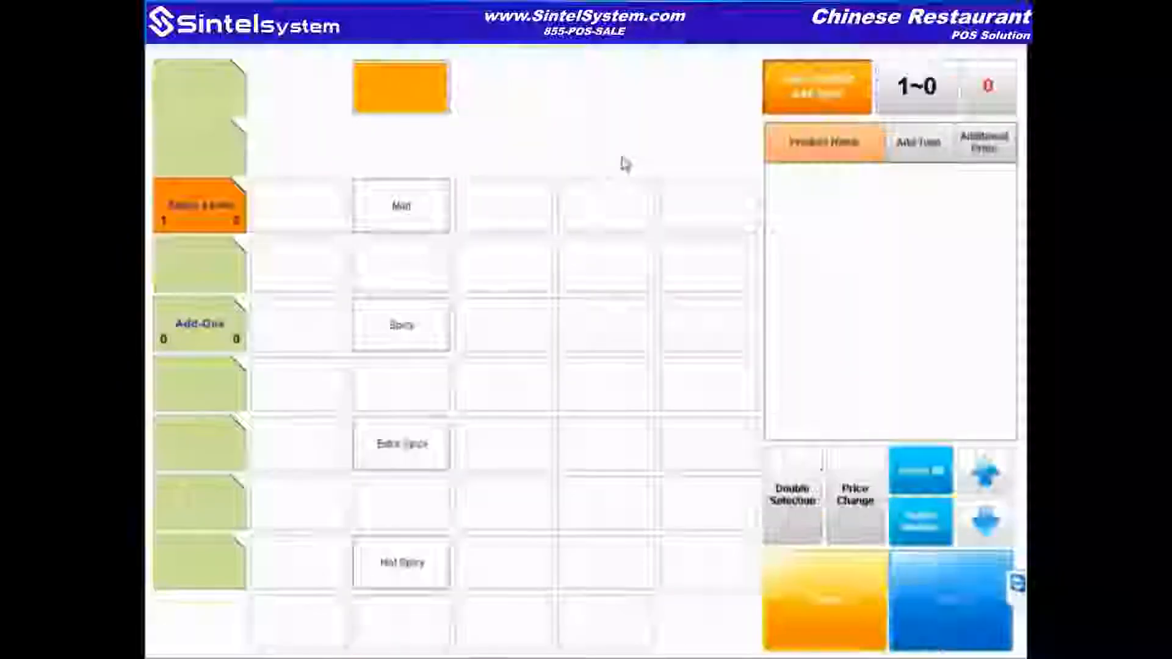
{"action": "left_click", "coordinate": [414, 351]}
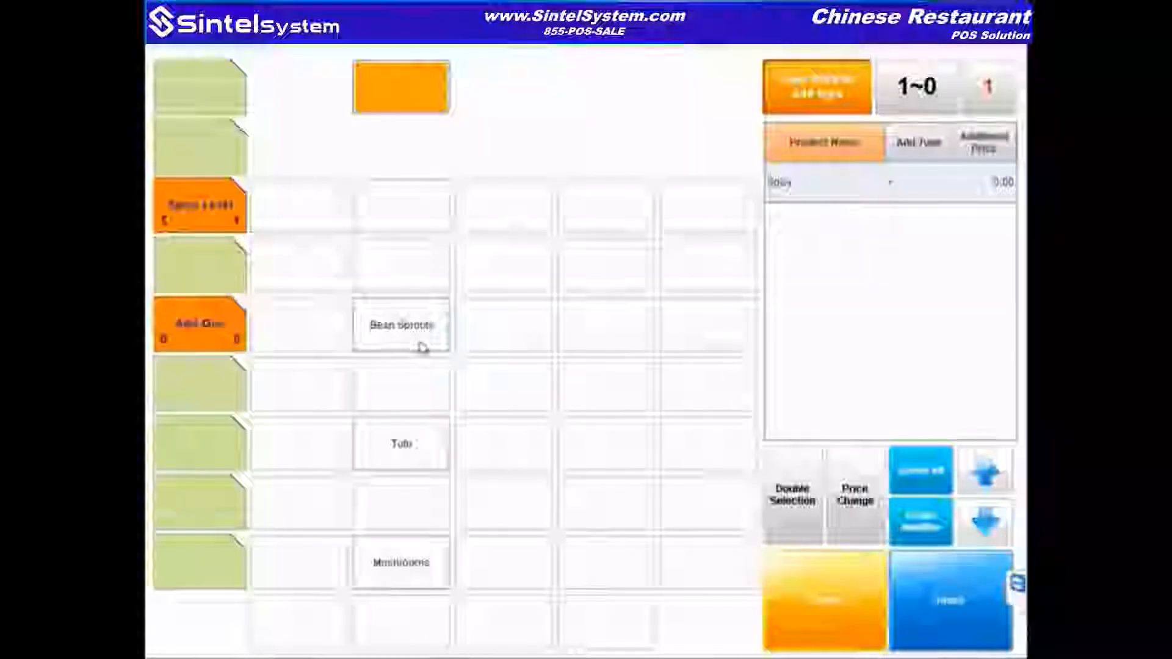
{"action": "left_click", "coordinate": [402, 342]}
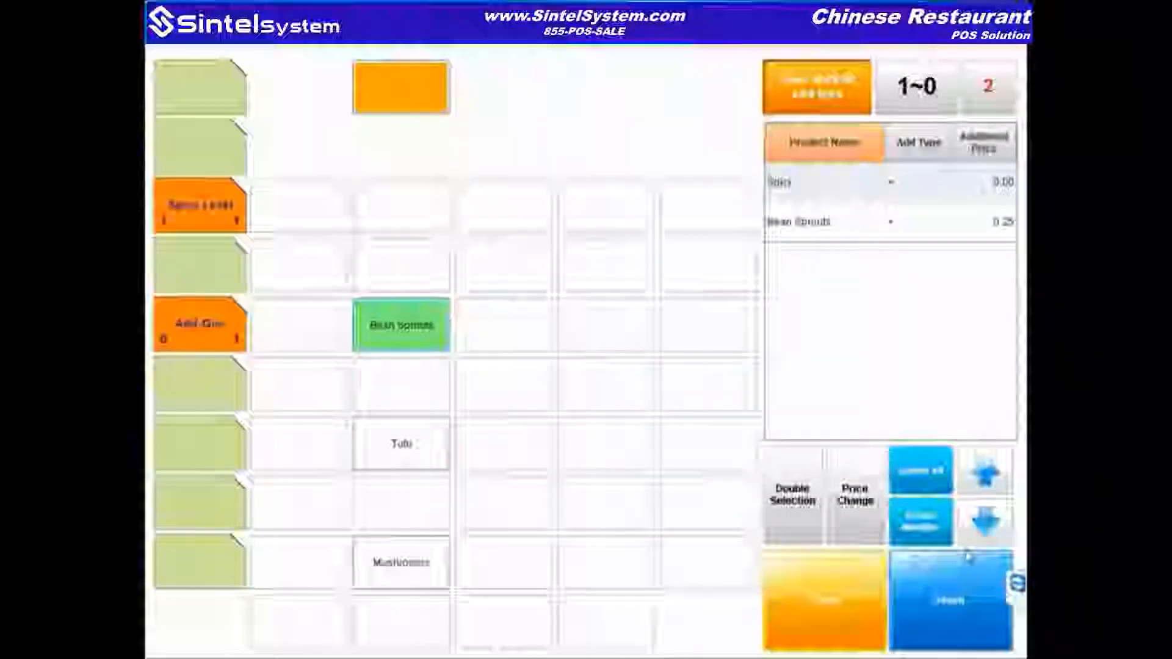
{"action": "left_click", "coordinate": [973, 599]}
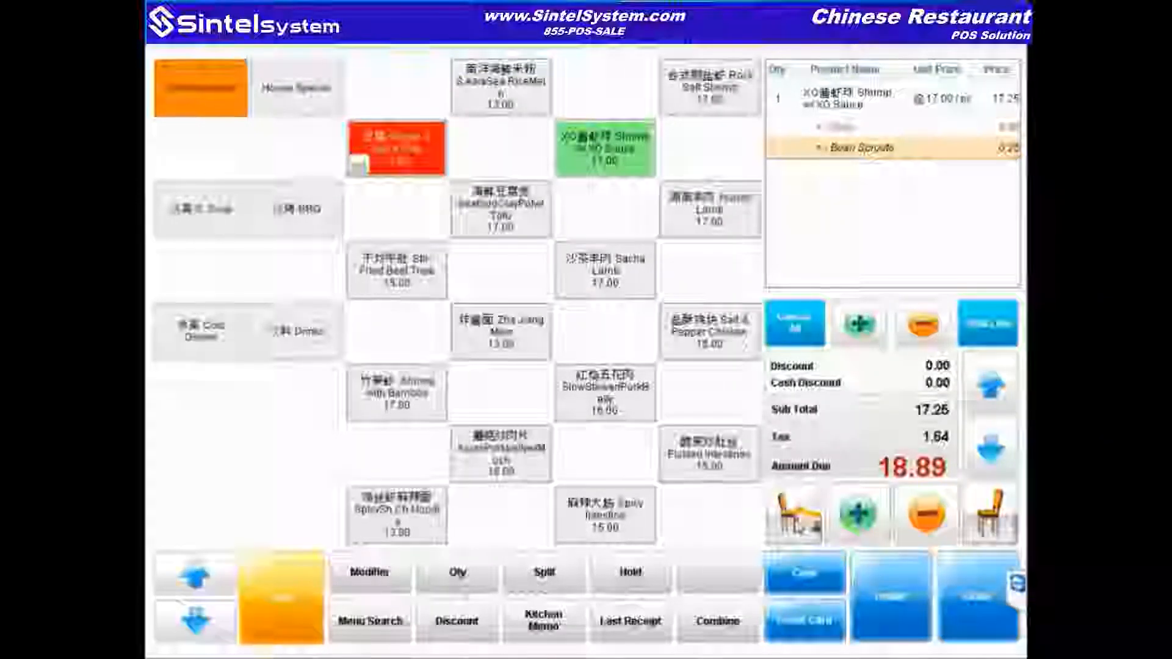
Step: Switch to seat 2 and add Seafood Clay Pot Tofu
{"action": "left_click", "coordinate": [797, 526]}
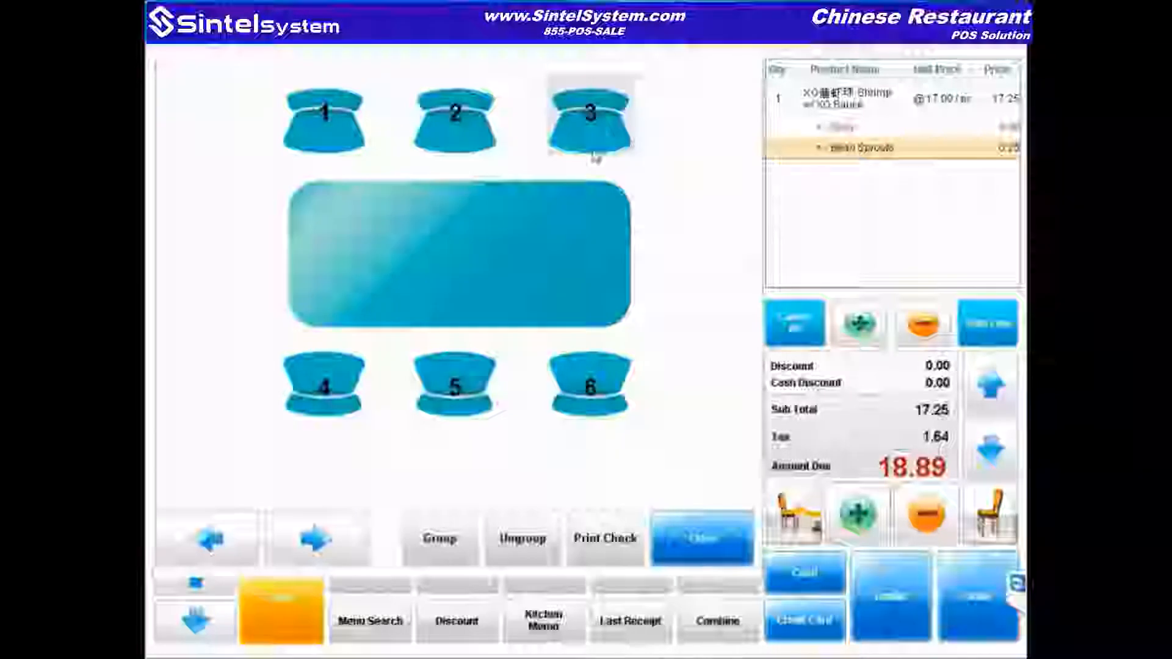
{"action": "left_click", "coordinate": [455, 116]}
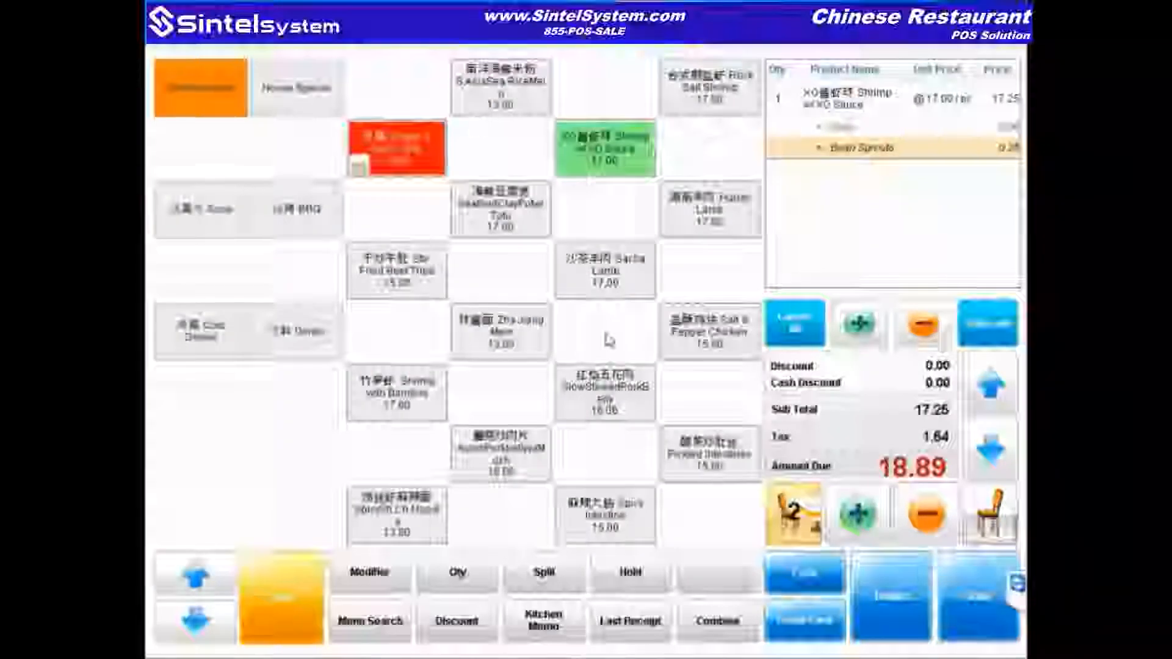
{"action": "left_click", "coordinate": [511, 223]}
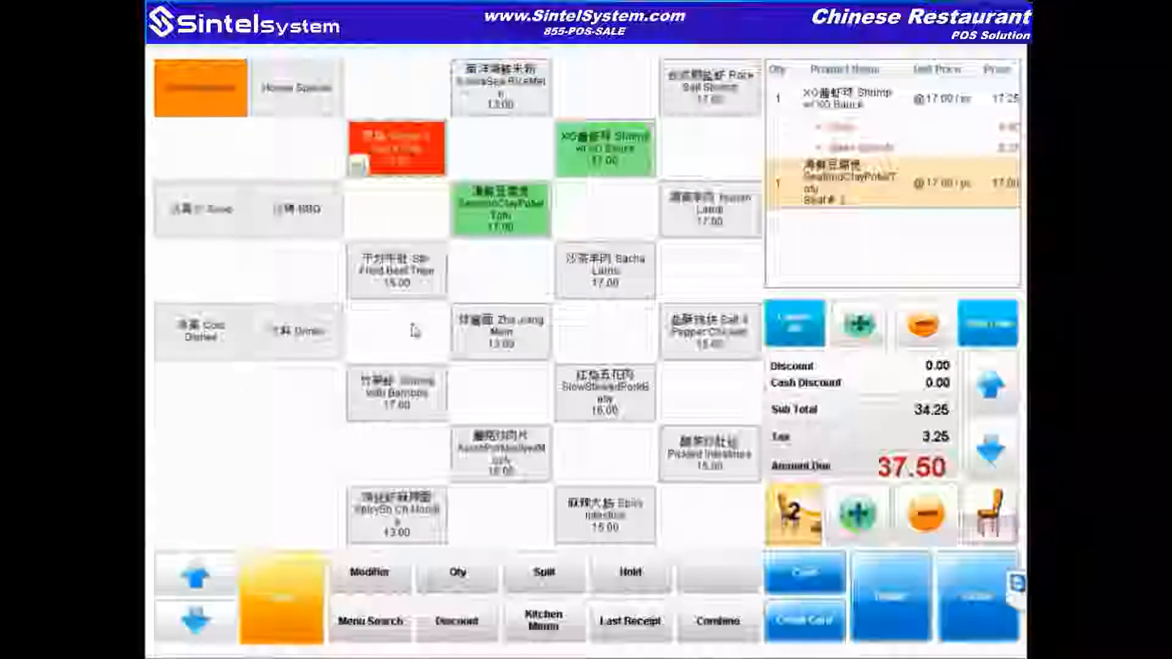
Step: Add a Coke and a Sprite for seat 2, bringing the total to 40.24, then select the tofu line
{"action": "left_click", "coordinate": [325, 323]}
{"action": "left_click", "coordinate": [532, 339]}
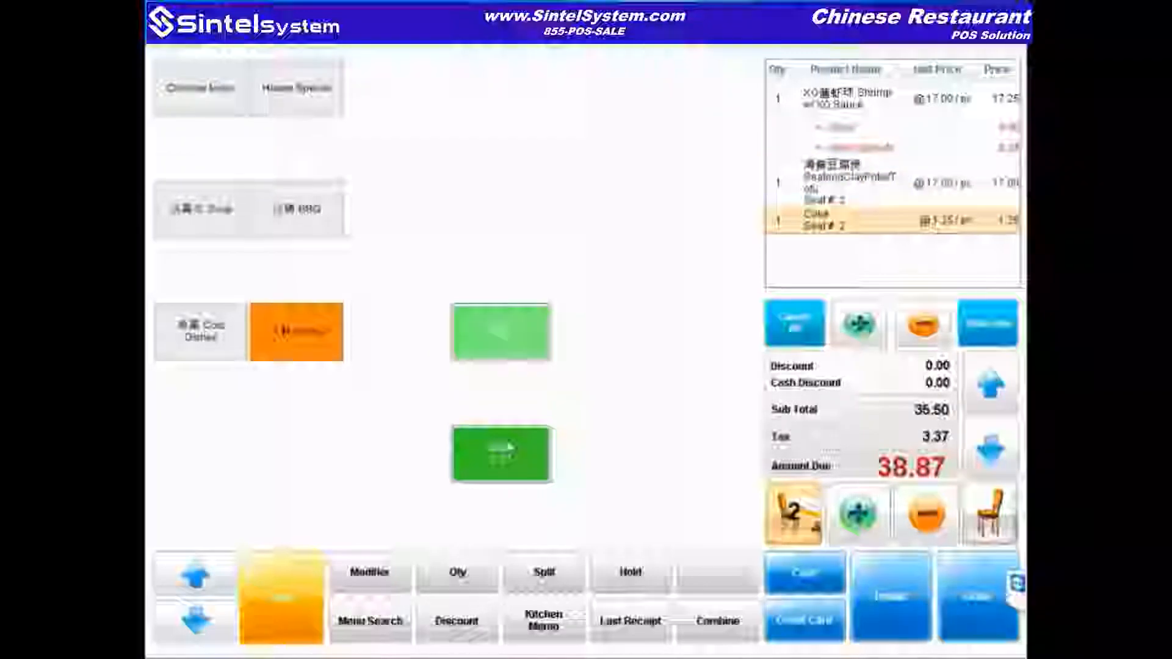
{"action": "left_click", "coordinate": [510, 448]}
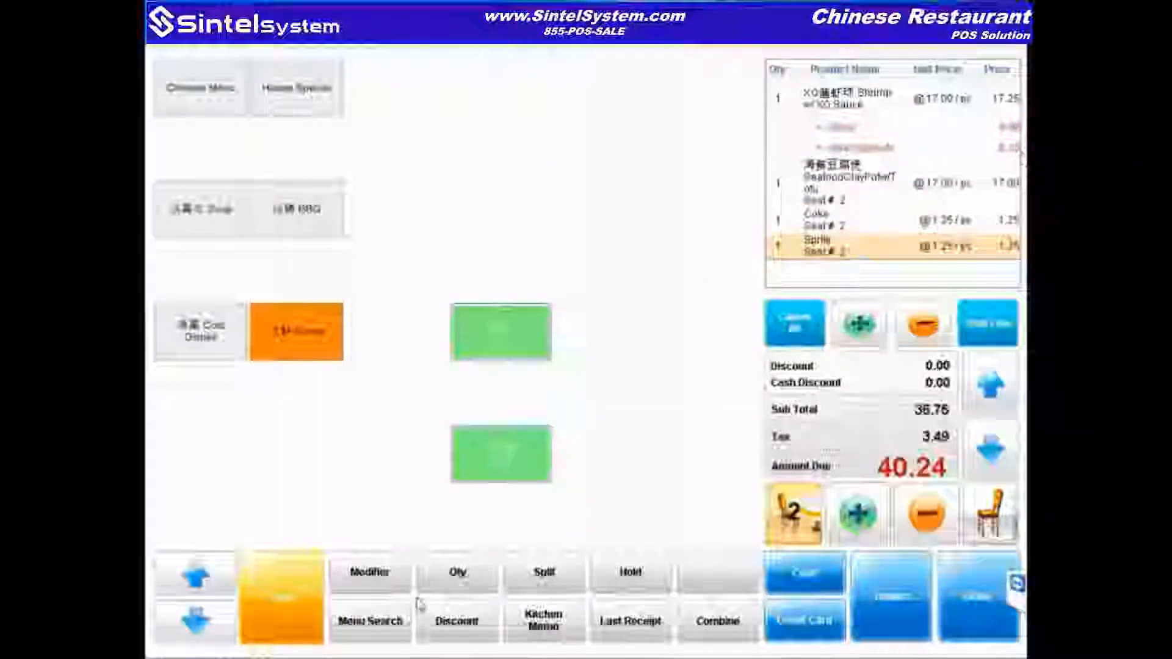
{"action": "left_click", "coordinate": [860, 183]}
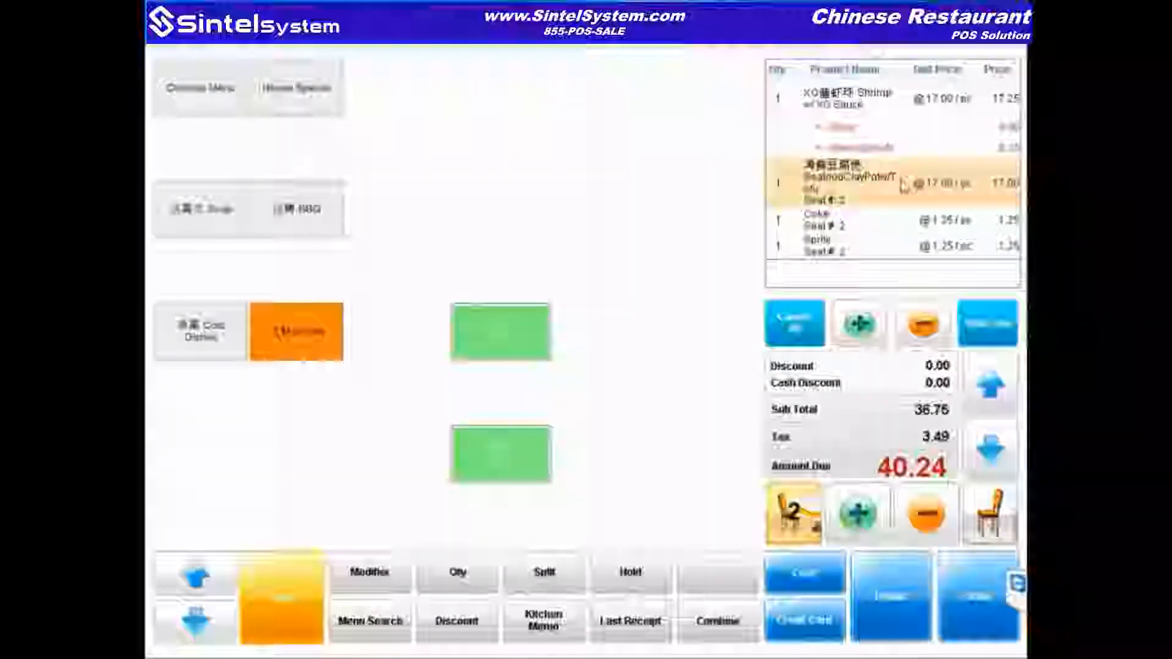
Step: Write a 'no salt' kitchen memo on the order
{"action": "left_click", "coordinate": [543, 620]}
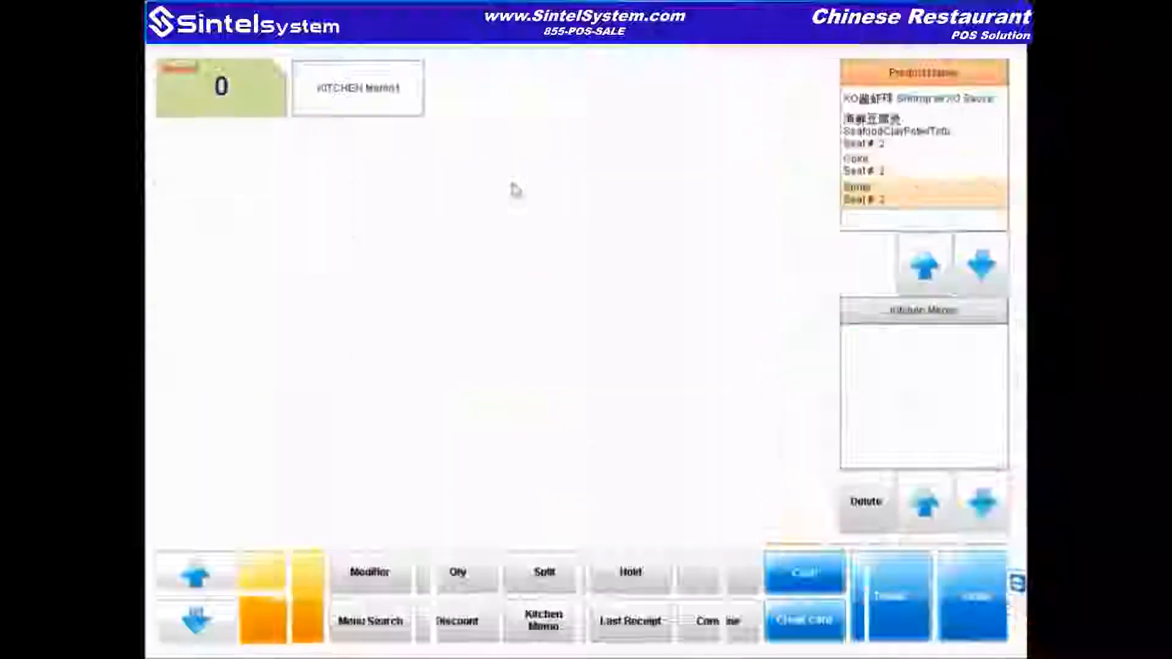
{"action": "left_click", "coordinate": [364, 620]}
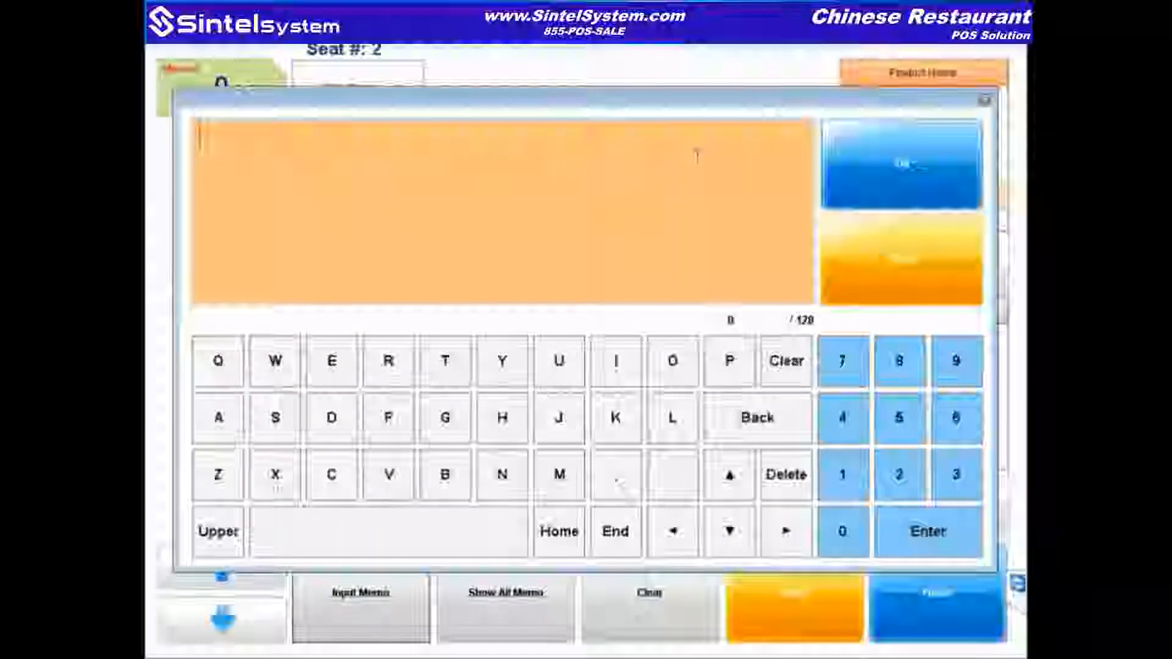
{"action": "type", "text": "n"}
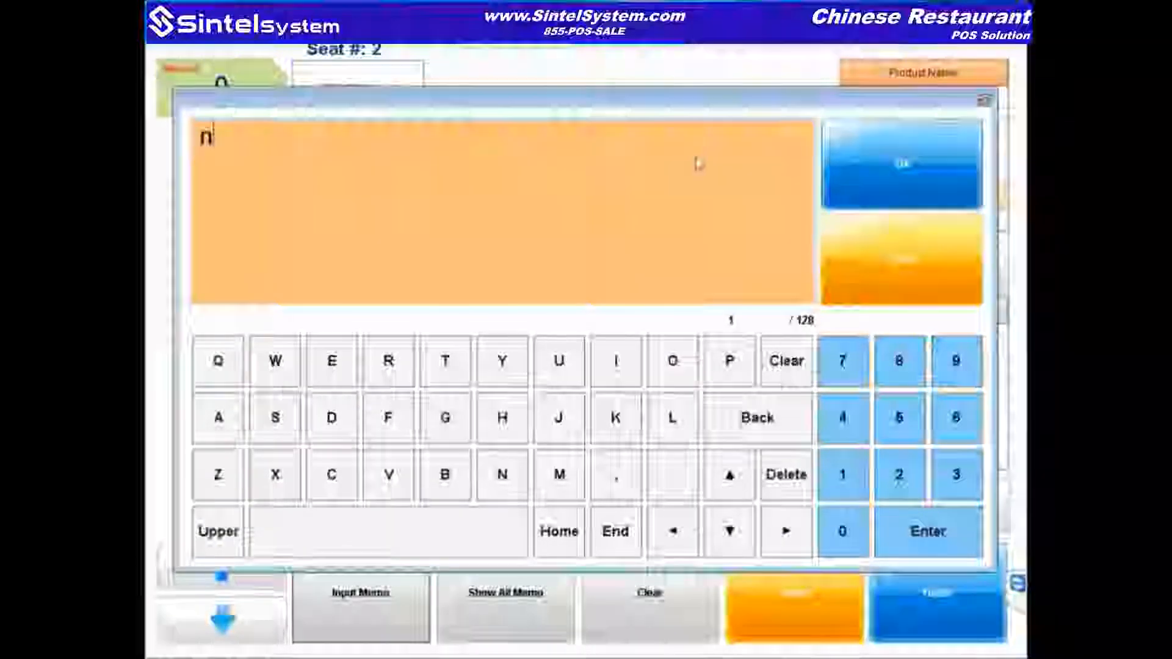
{"action": "type", "text": "o salt"}
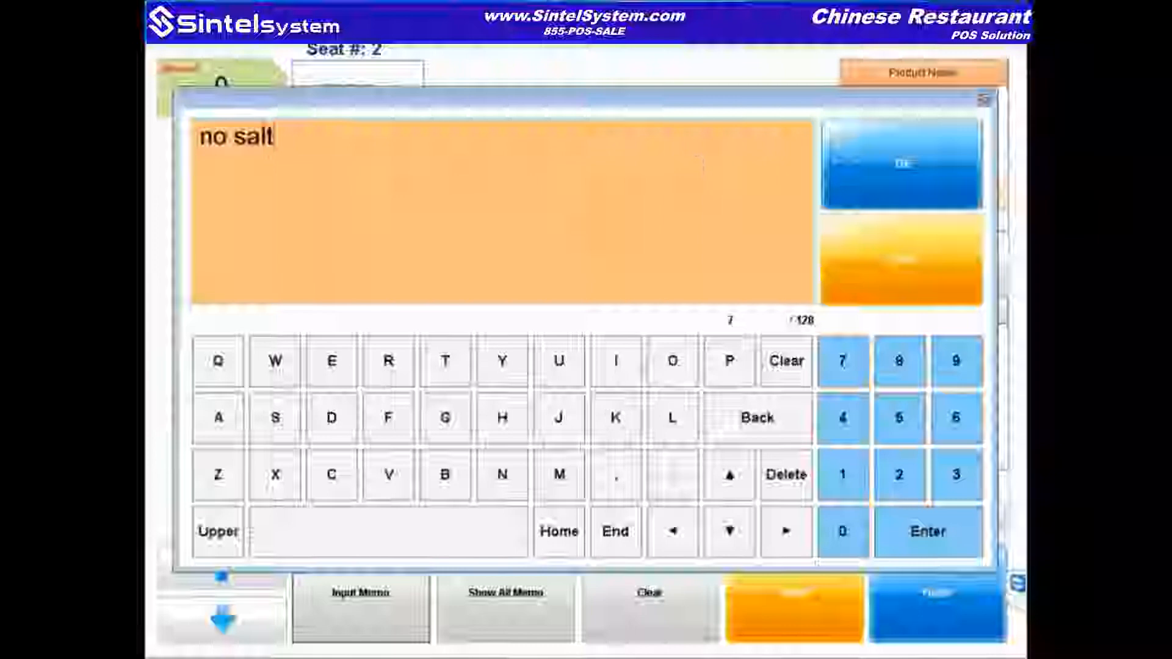
{"action": "left_click", "coordinate": [952, 199]}
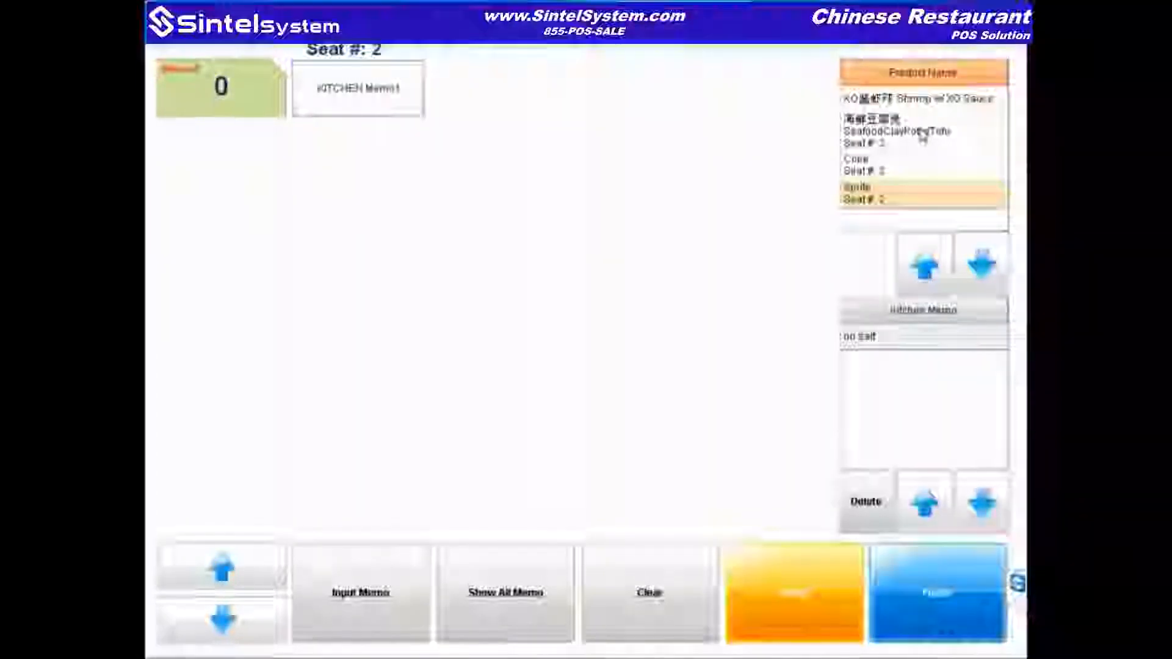
Step: Attach the 'no salt' memo to the Seafood Clay Pot Tofu line and return to the order
{"action": "left_click", "coordinate": [921, 132]}
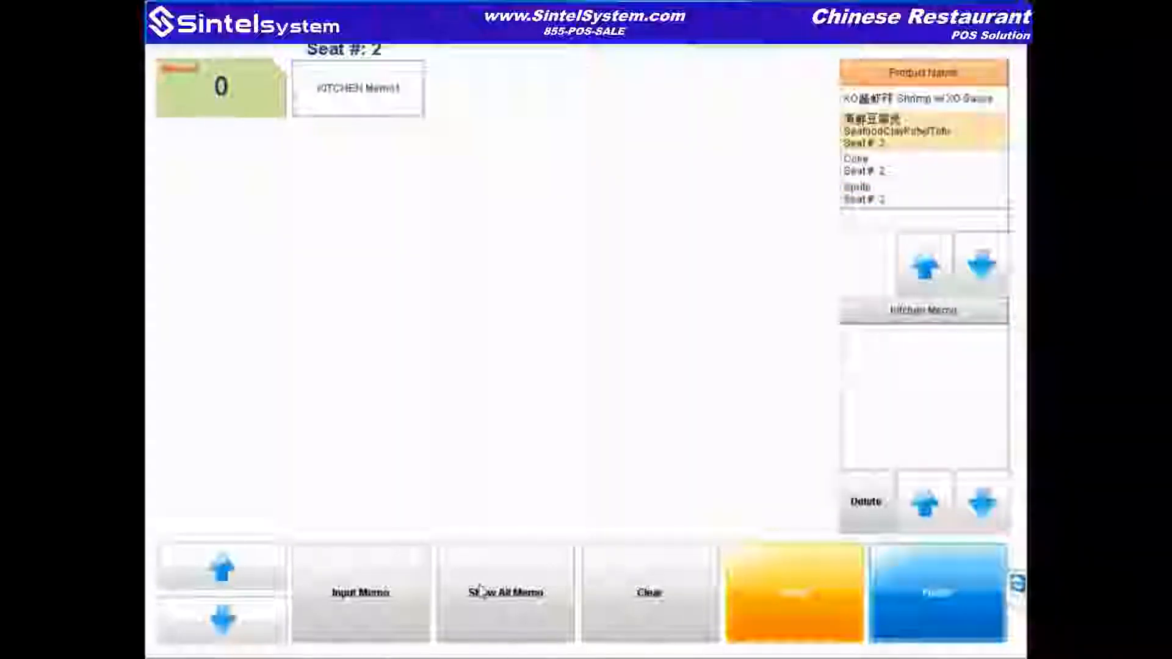
{"action": "left_click", "coordinate": [426, 563]}
{"action": "type", "text": "no salt"}
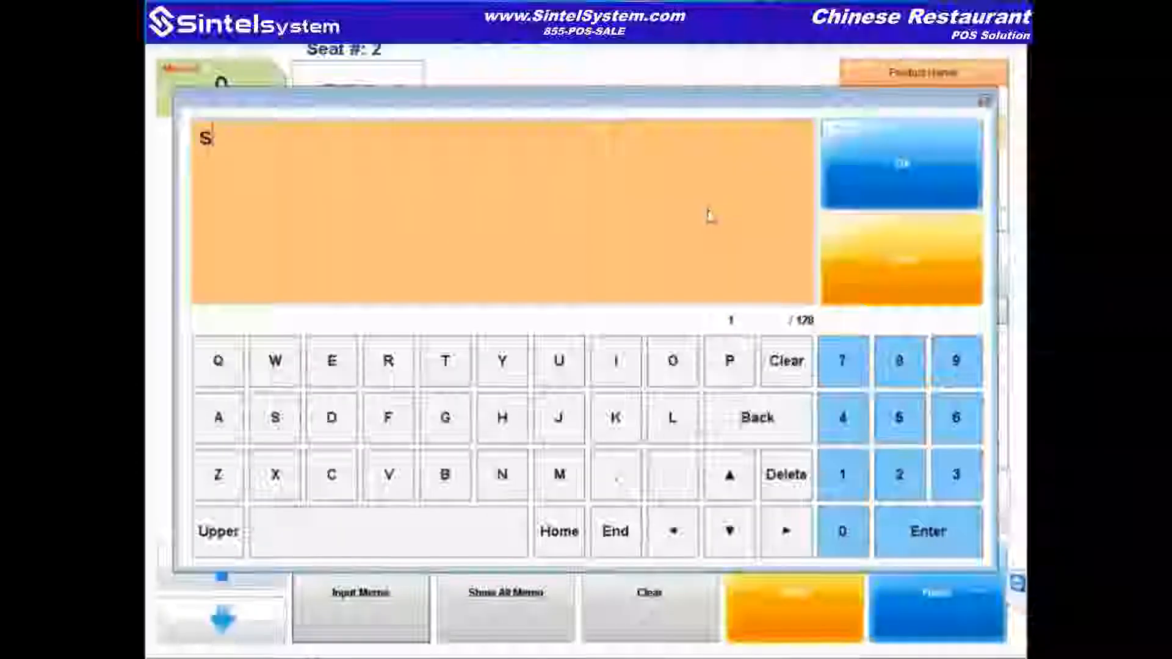
{"action": "left_click", "coordinate": [833, 145]}
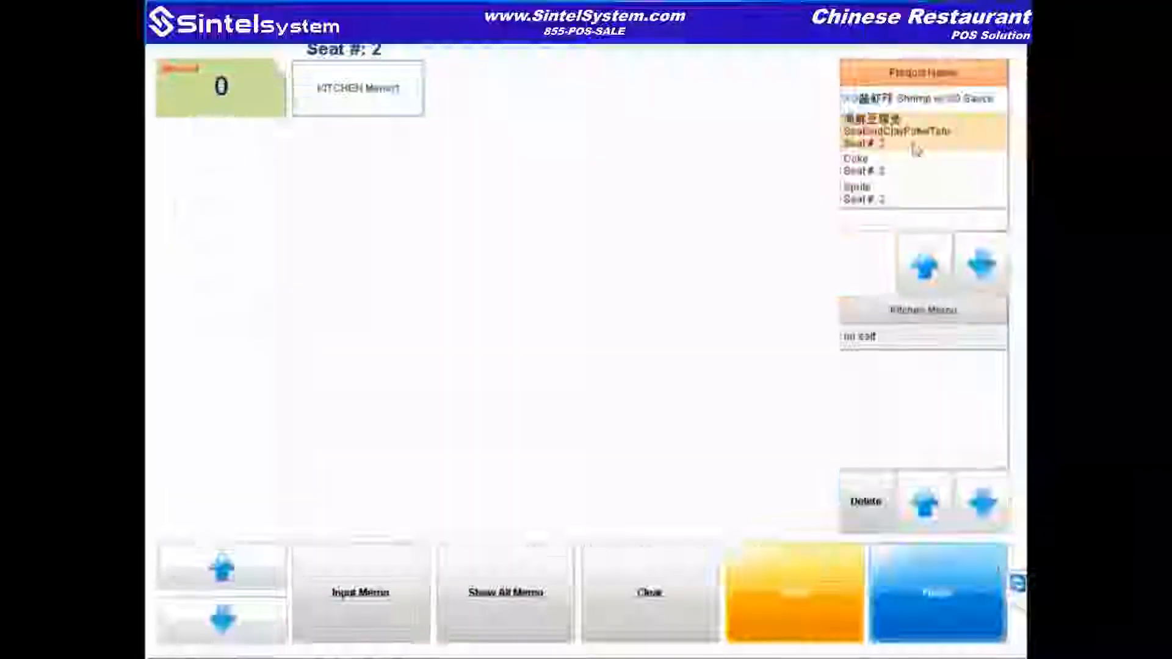
{"action": "left_click", "coordinate": [954, 580]}
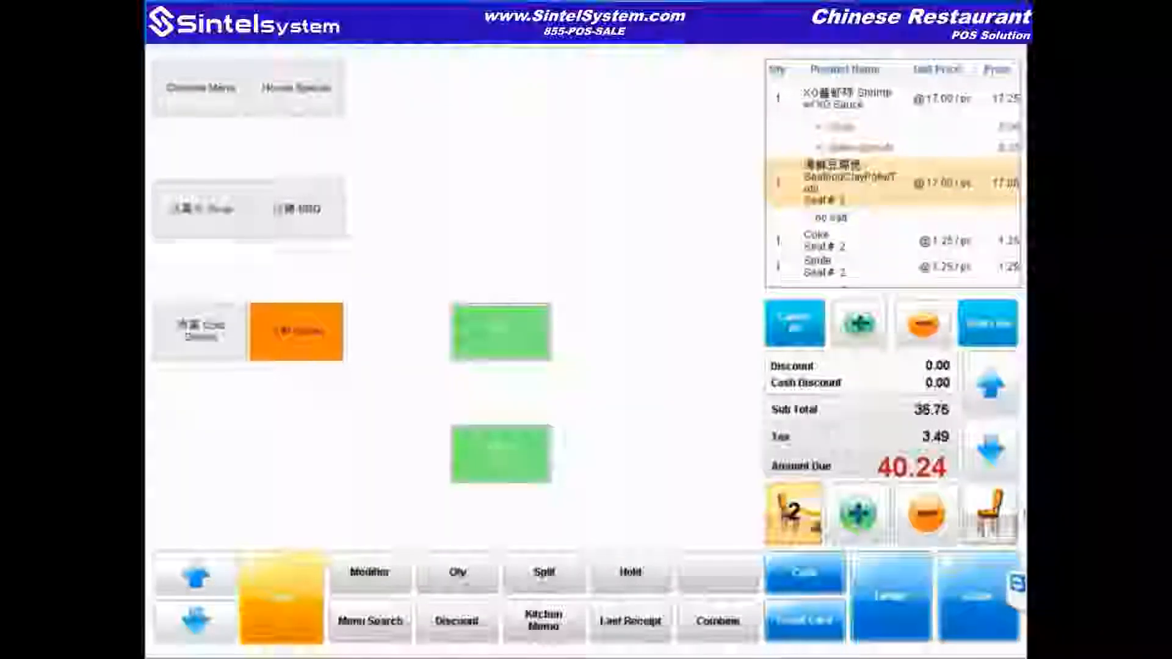
Step: Go to the main menu, enter Dine In, and log in to reopen the table's 40.24 order
{"action": "left_click", "coordinate": [979, 612]}
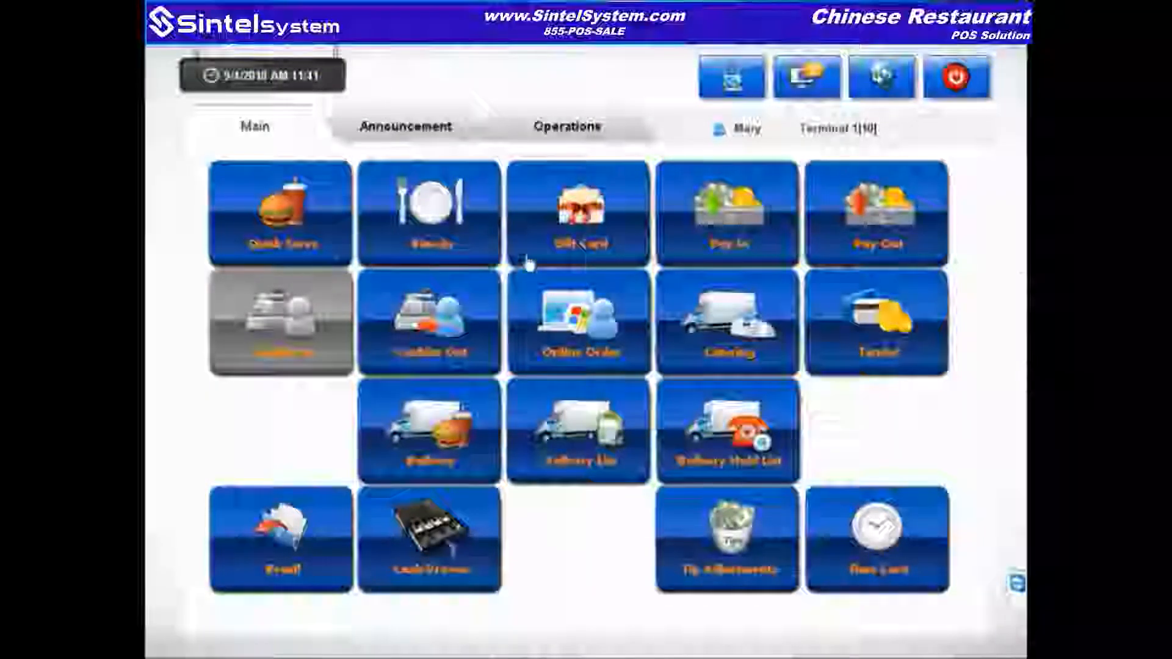
{"action": "left_click", "coordinate": [465, 243]}
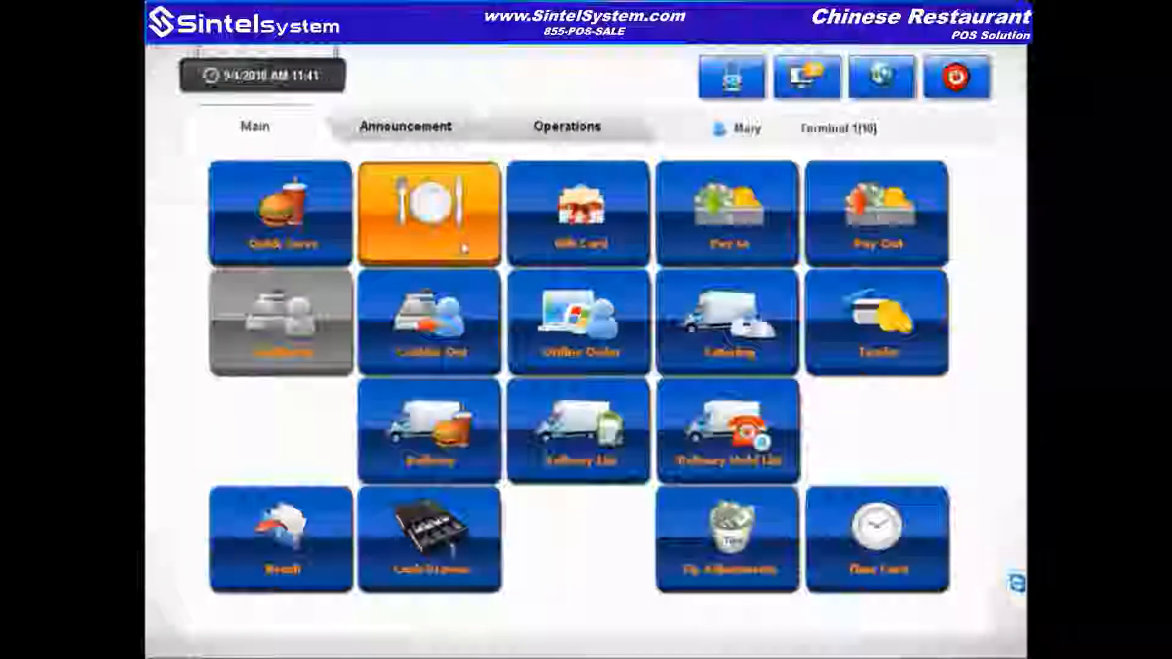
{"action": "left_click", "coordinate": [462, 246]}
{"action": "left_click", "coordinate": [462, 245]}
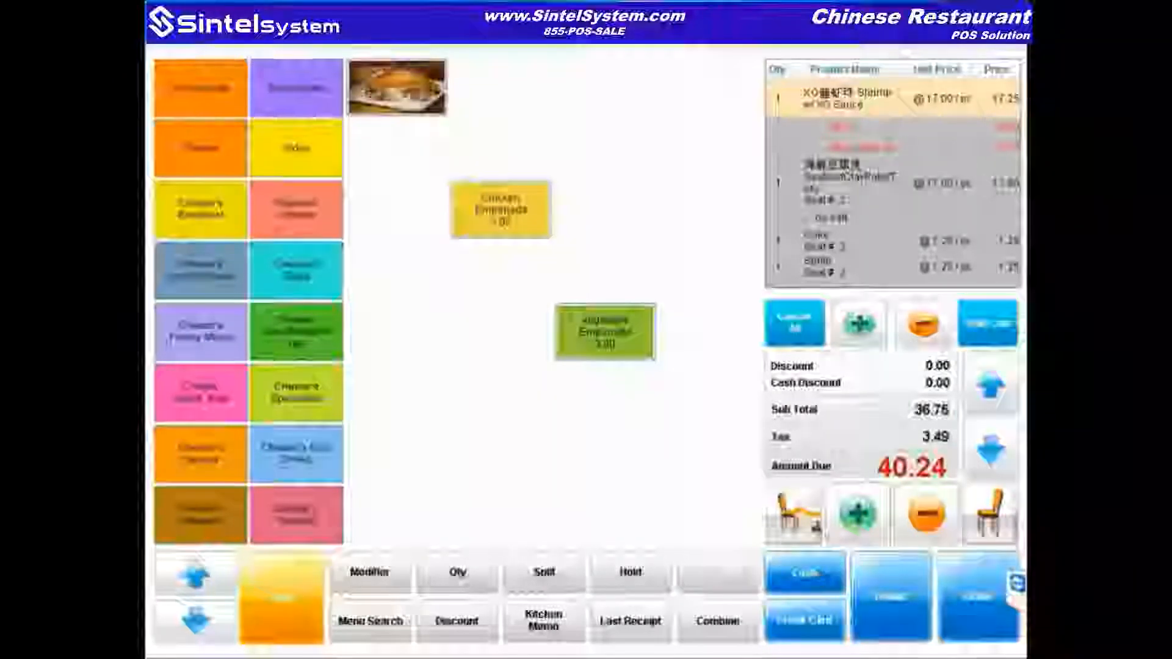
Step: Start a credit card payment, then close the Credit Card Sale and Add Points windows
{"action": "left_click", "coordinate": [813, 621]}
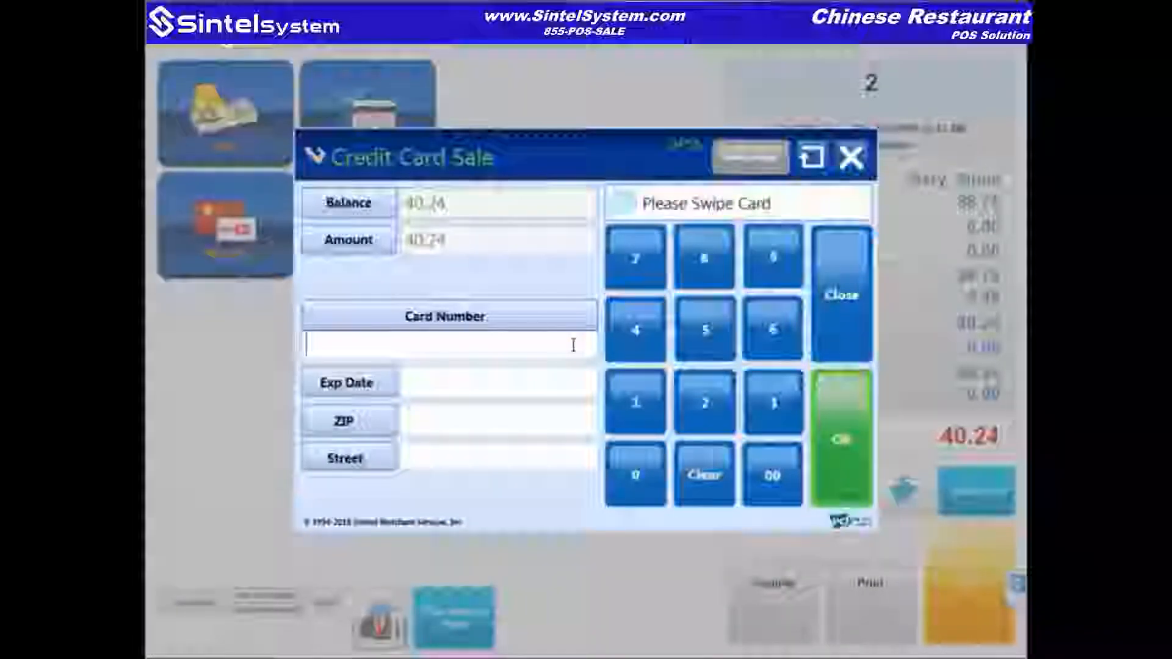
{"action": "left_click", "coordinate": [850, 326]}
{"action": "left_click", "coordinate": [267, 159]}
{"action": "left_click", "coordinate": [367, 226]}
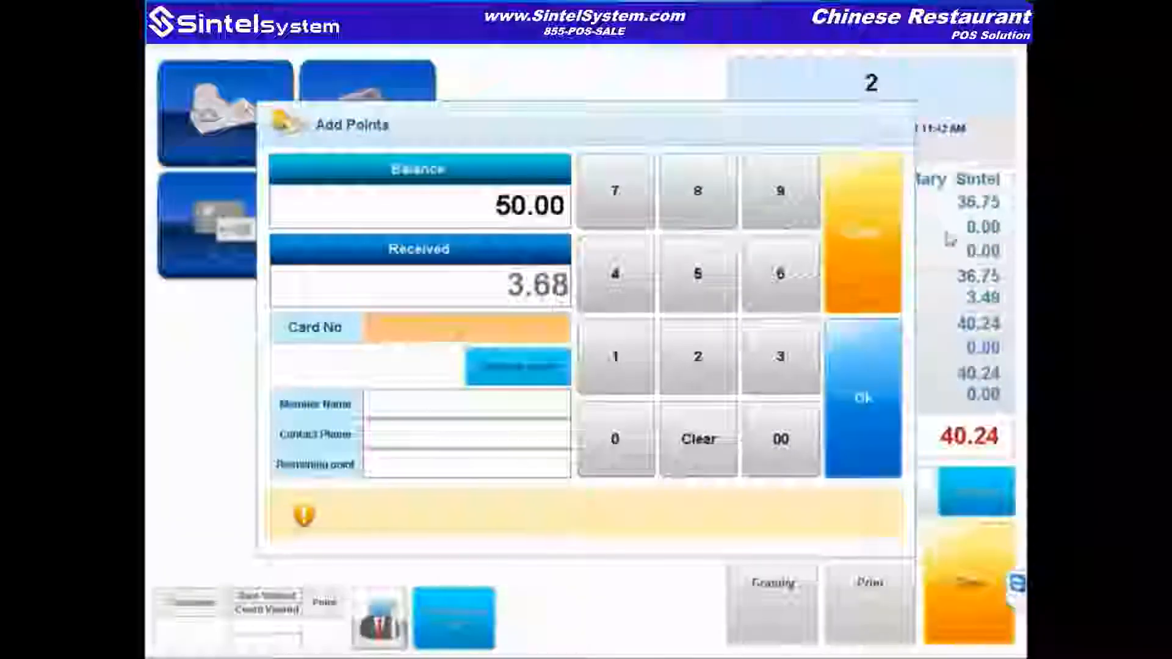
{"action": "left_click", "coordinate": [857, 269]}
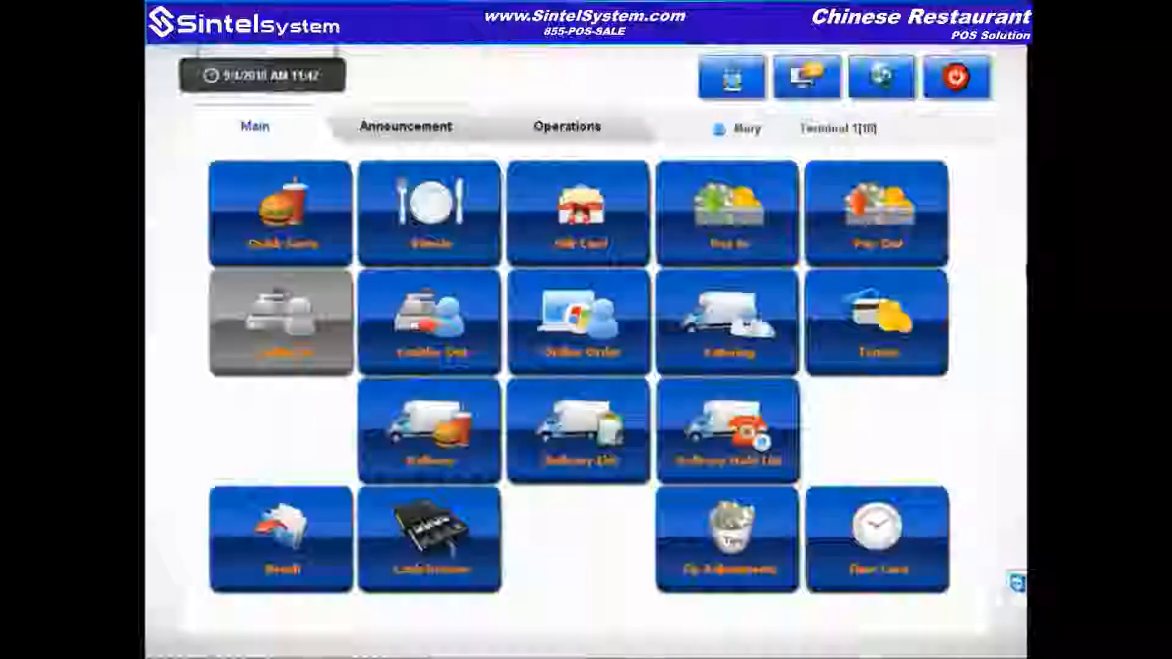
{"action": "left_click", "coordinate": [430, 214]}
{"action": "key", "text": "Return"}
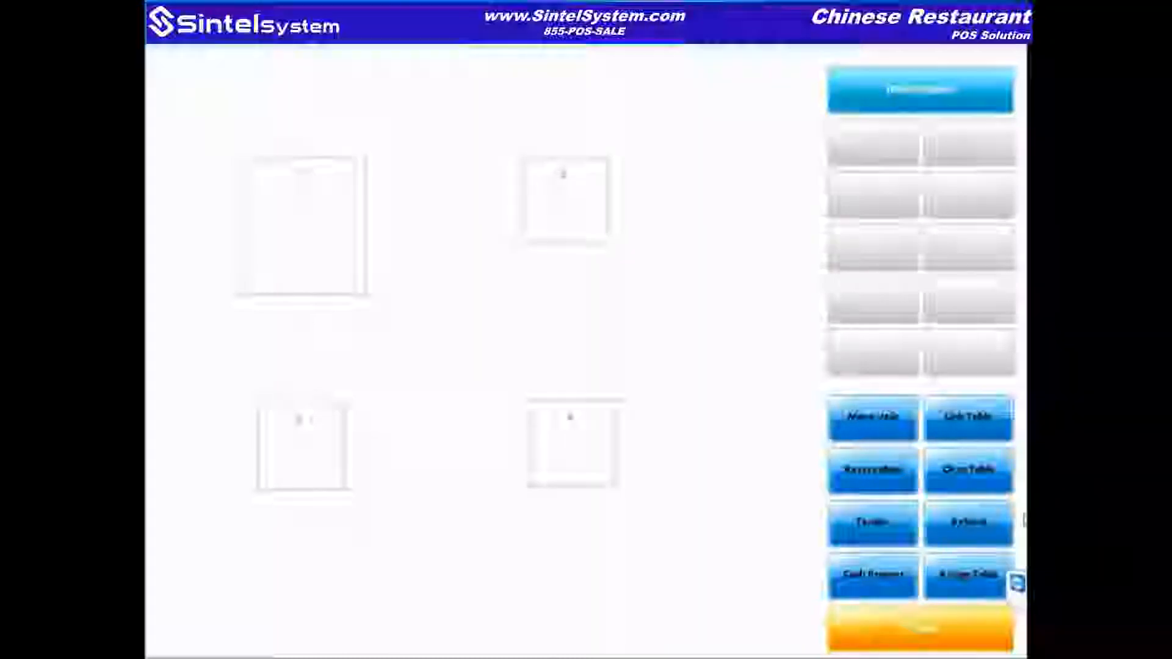
{"action": "left_click", "coordinate": [949, 641]}
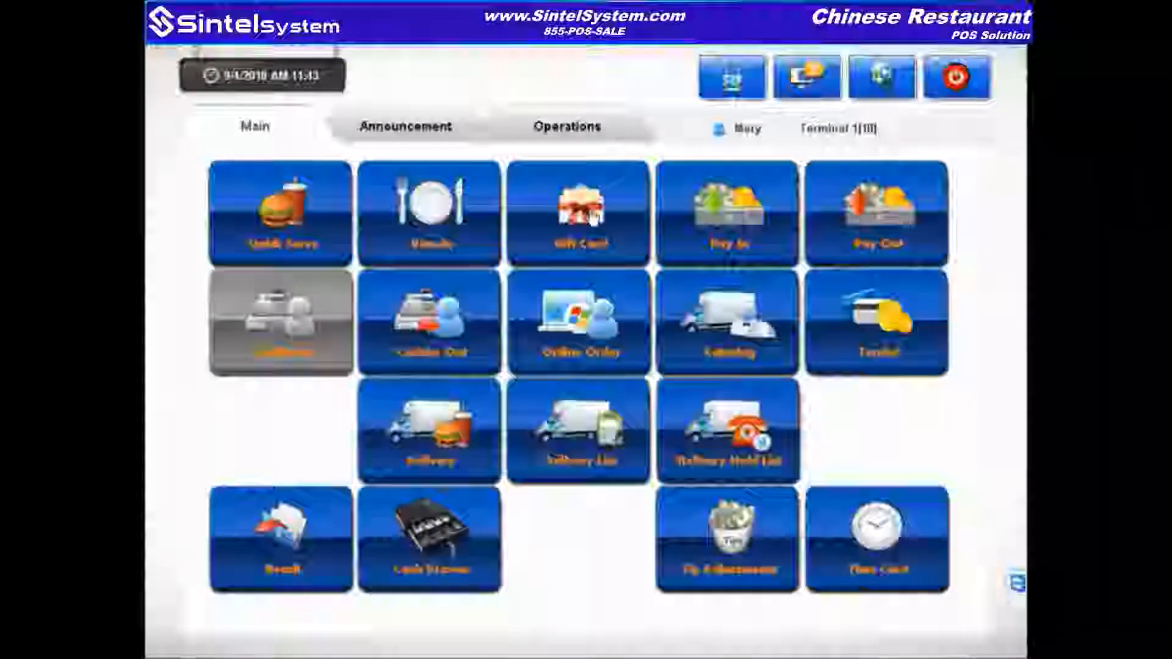
{"action": "left_click", "coordinate": [593, 217]}
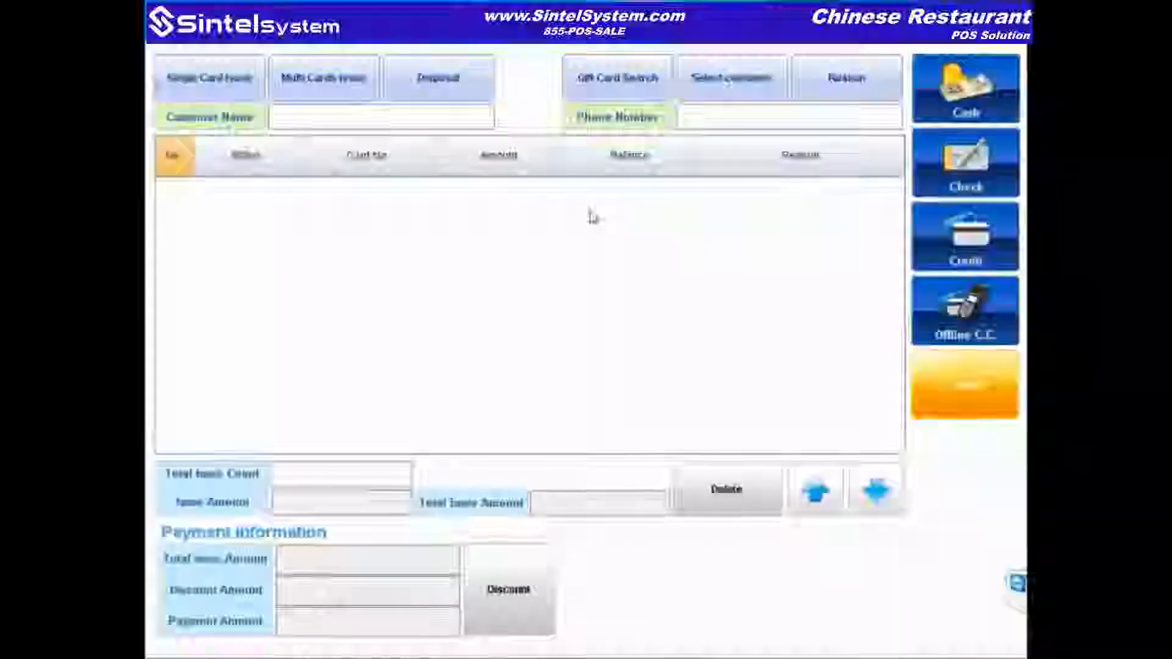
{"action": "left_click", "coordinate": [955, 383]}
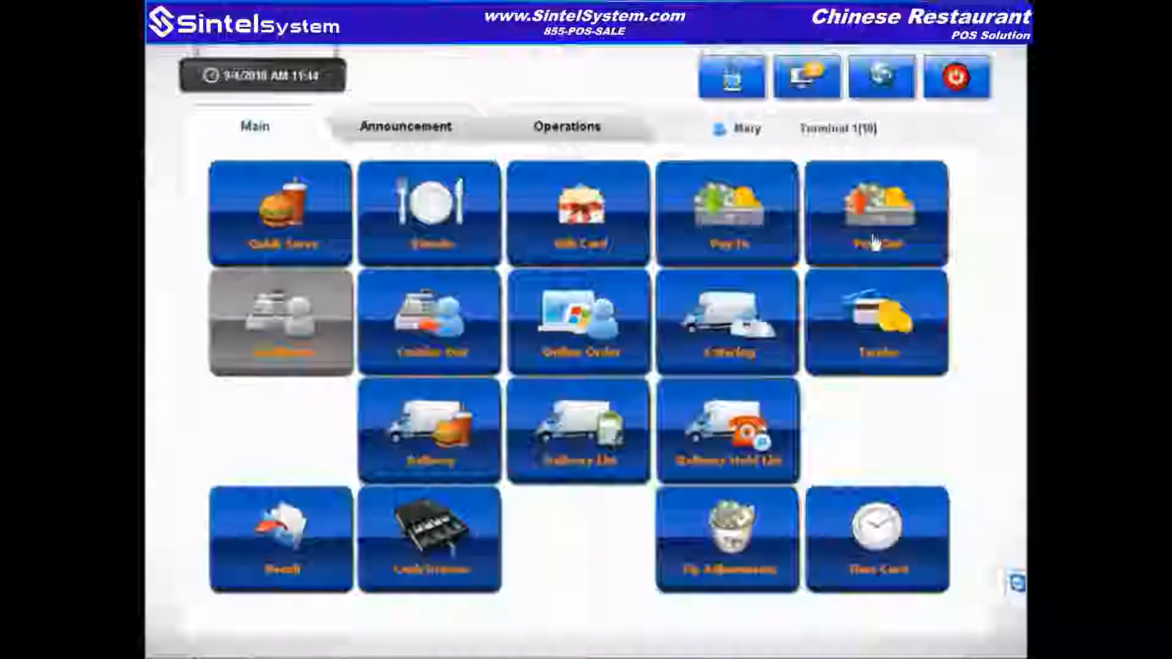
Step: Log in for a Pay In and enter a 1.25 Cash Deposit
{"action": "left_click", "coordinate": [749, 242]}
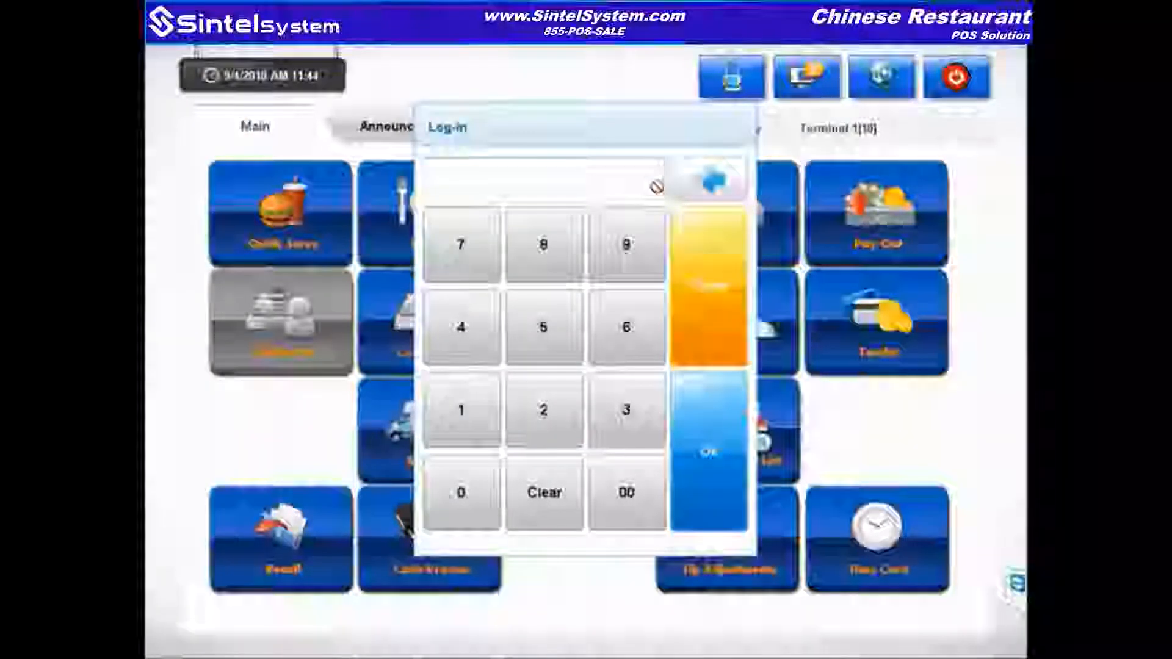
{"action": "type", "text": "***"}
{"action": "key", "text": "Return"}
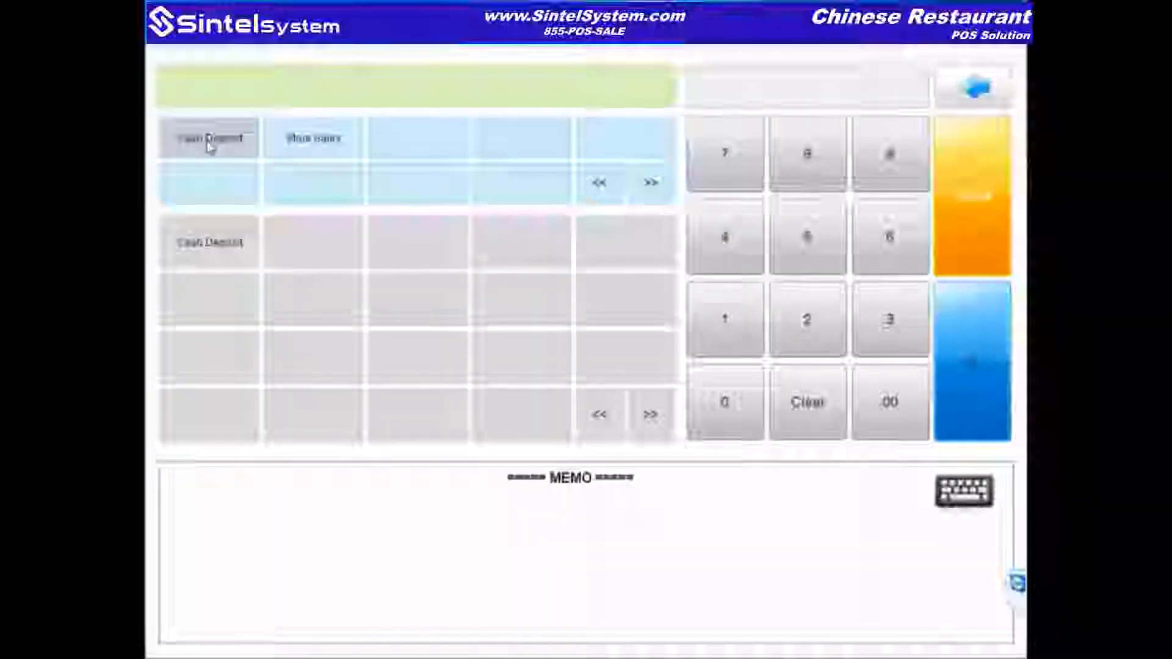
{"action": "left_click", "coordinate": [230, 249]}
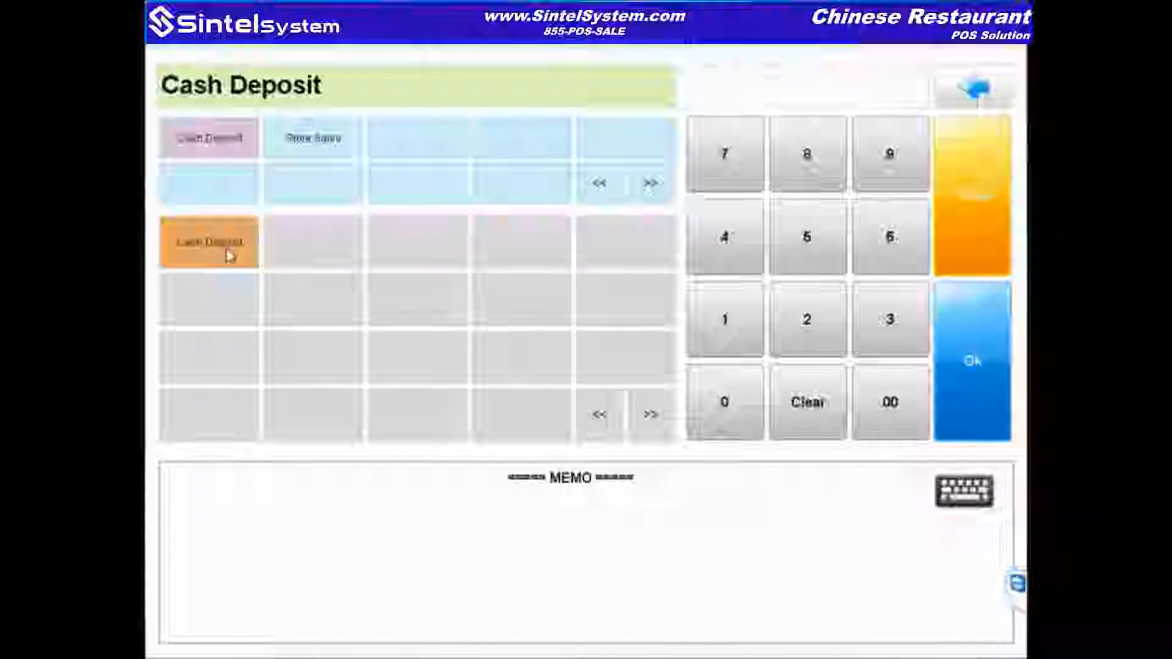
{"action": "left_click", "coordinate": [751, 335]}
{"action": "left_click", "coordinate": [819, 338]}
{"action": "left_click", "coordinate": [814, 238]}
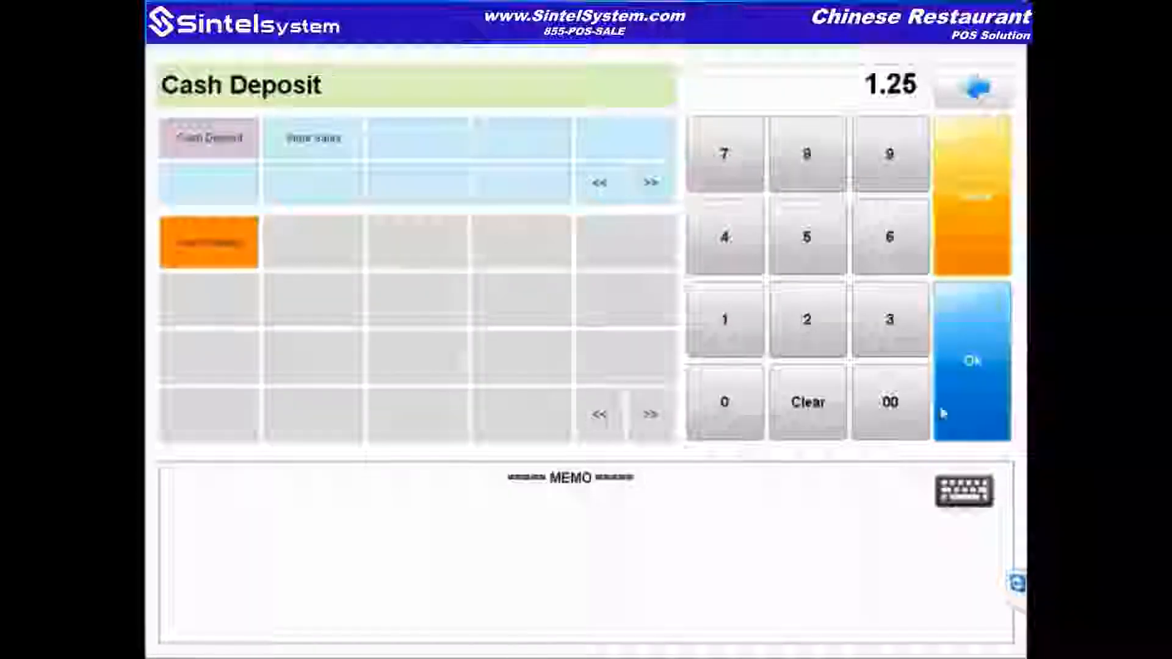
Step: Add the memo 'pennies' to the deposit, complete it, and start Pay Out
{"action": "left_click", "coordinate": [967, 491]}
{"action": "type", "text": "pennies"}
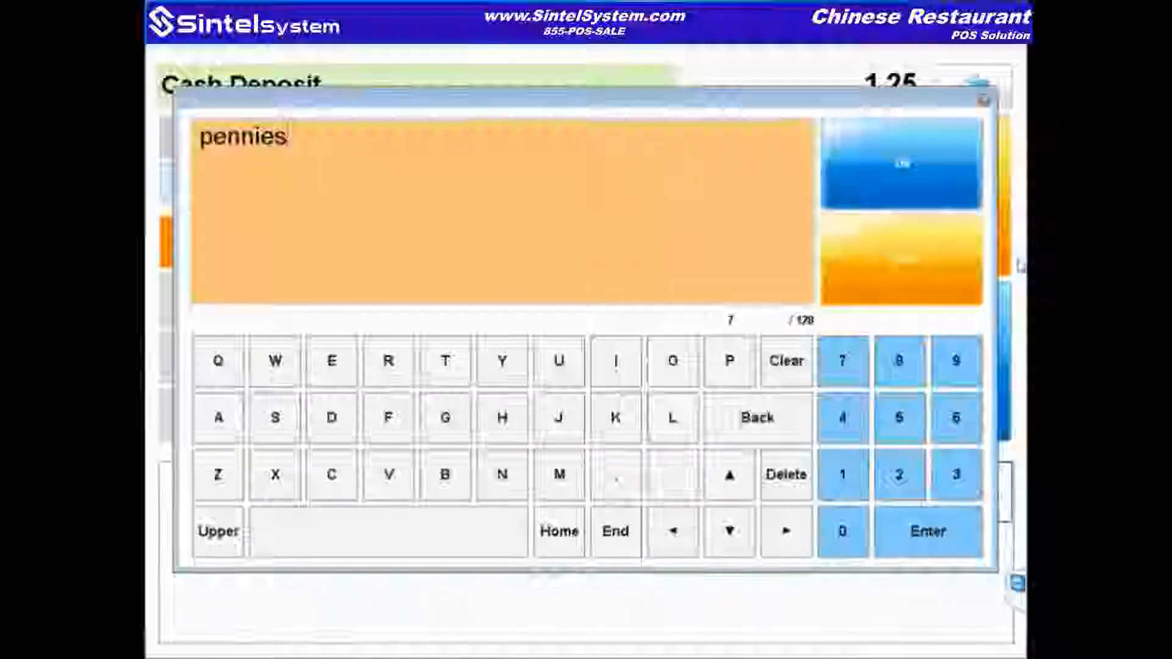
{"action": "left_click", "coordinate": [871, 178]}
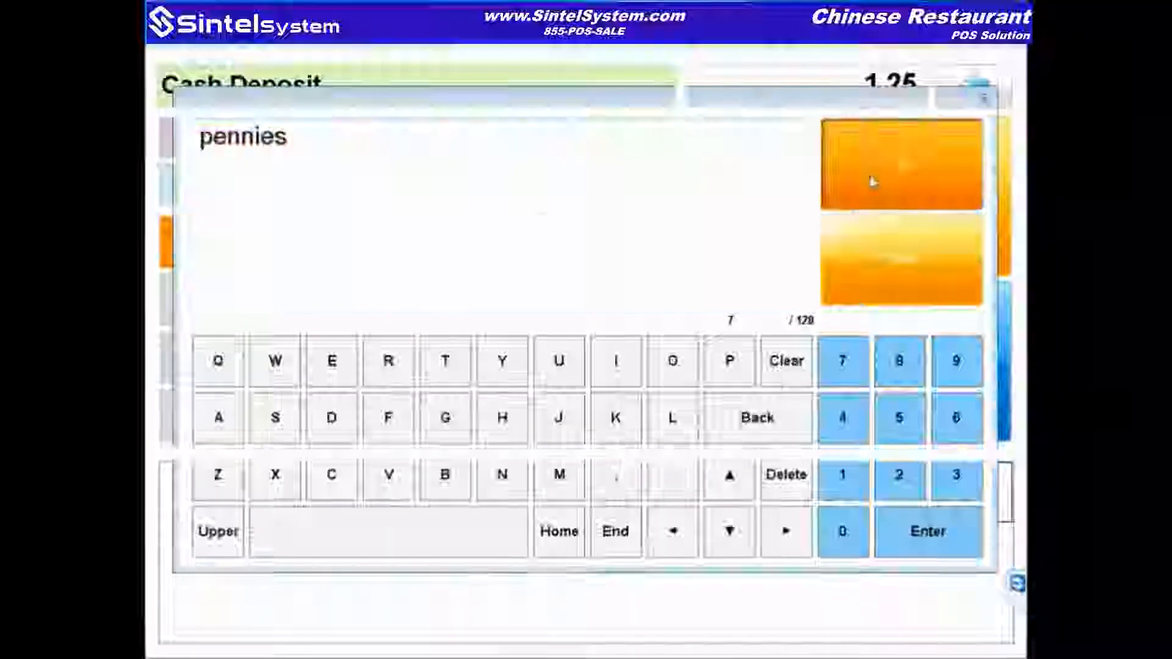
{"action": "left_click", "coordinate": [1005, 374]}
{"action": "left_click", "coordinate": [590, 509]}
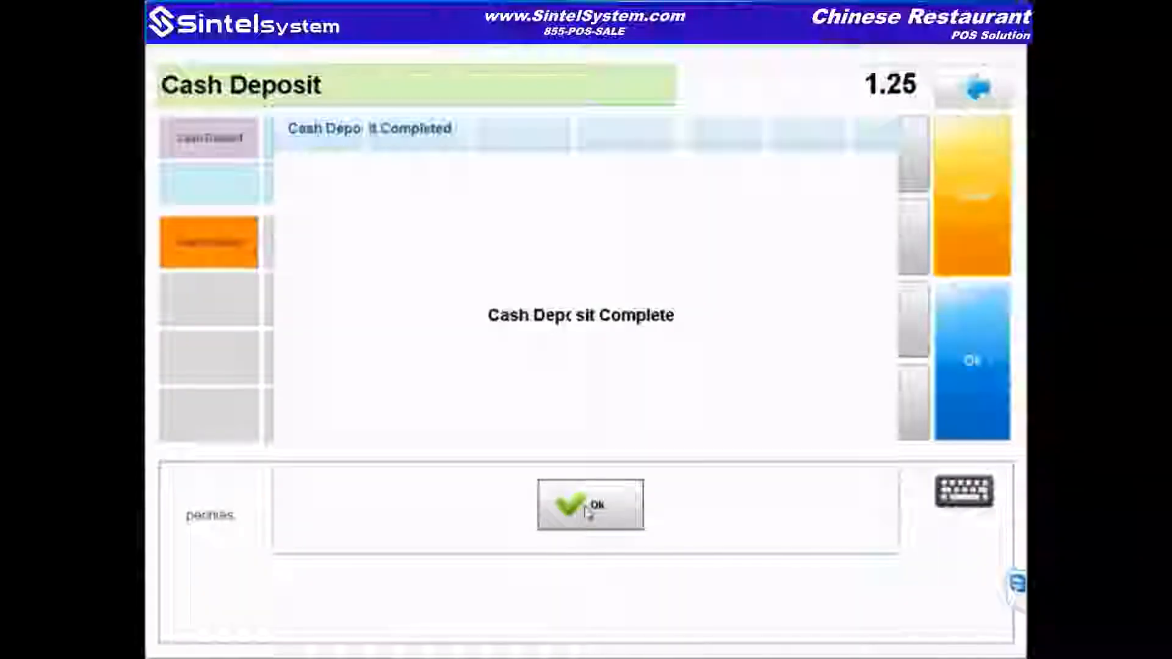
{"action": "left_click", "coordinate": [877, 219]}
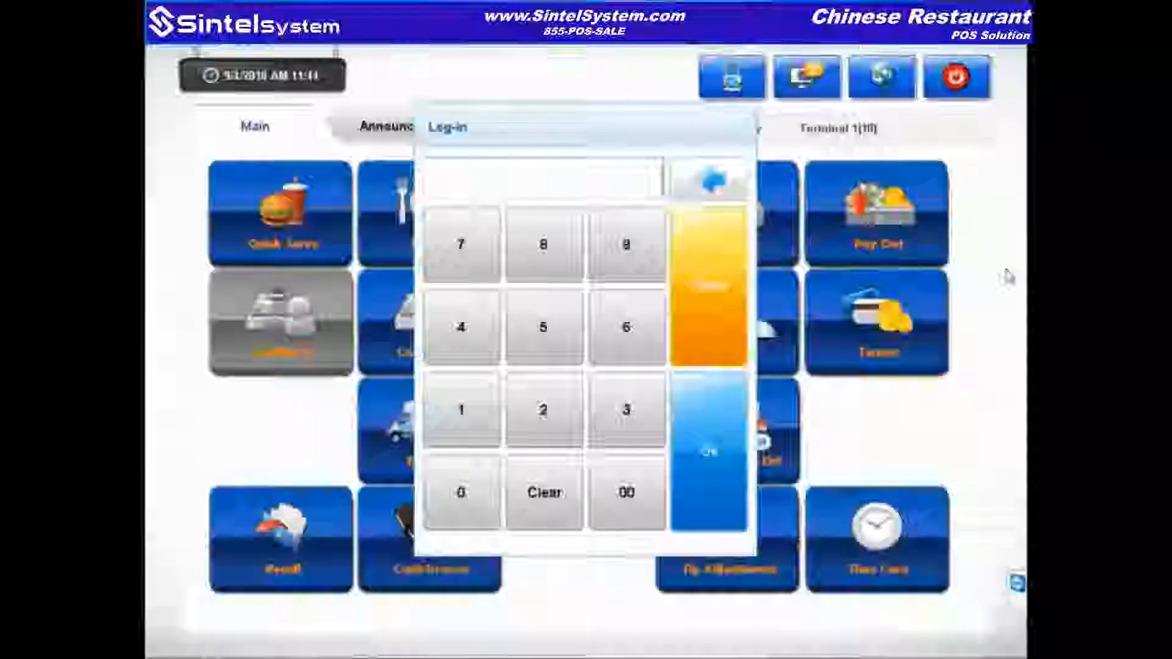
Step: Log in and record a 5.00 Cash Withdrawal pay-out, confirming it
{"action": "type", "text": "**"}
{"action": "key", "text": "Return"}
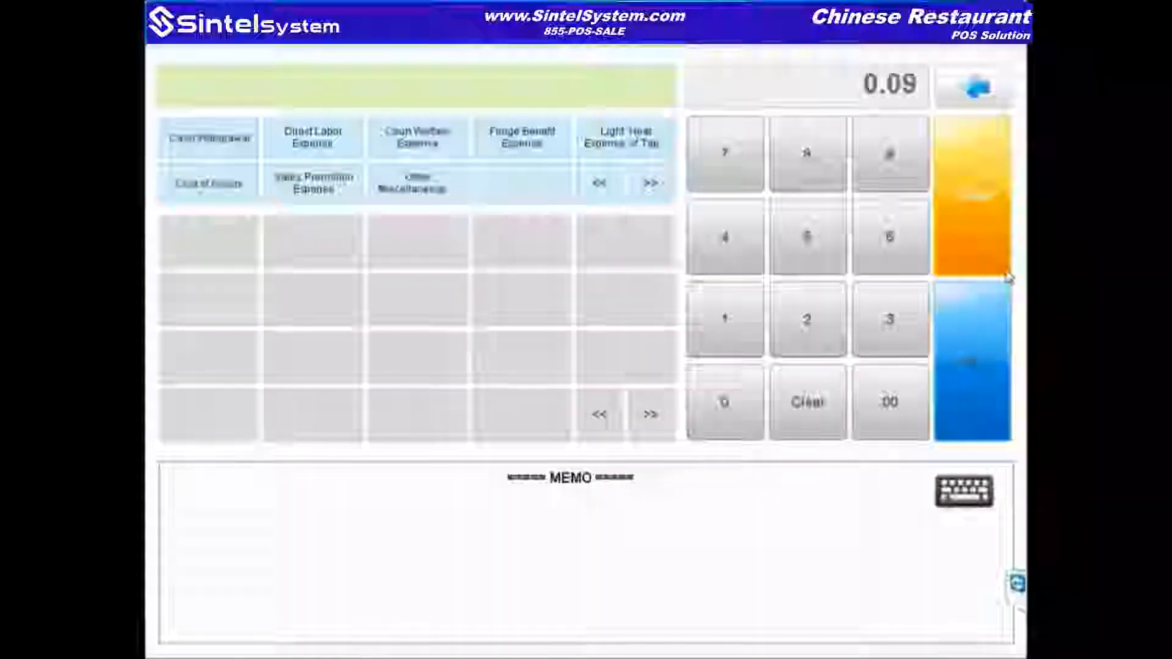
{"action": "left_click", "coordinate": [227, 139]}
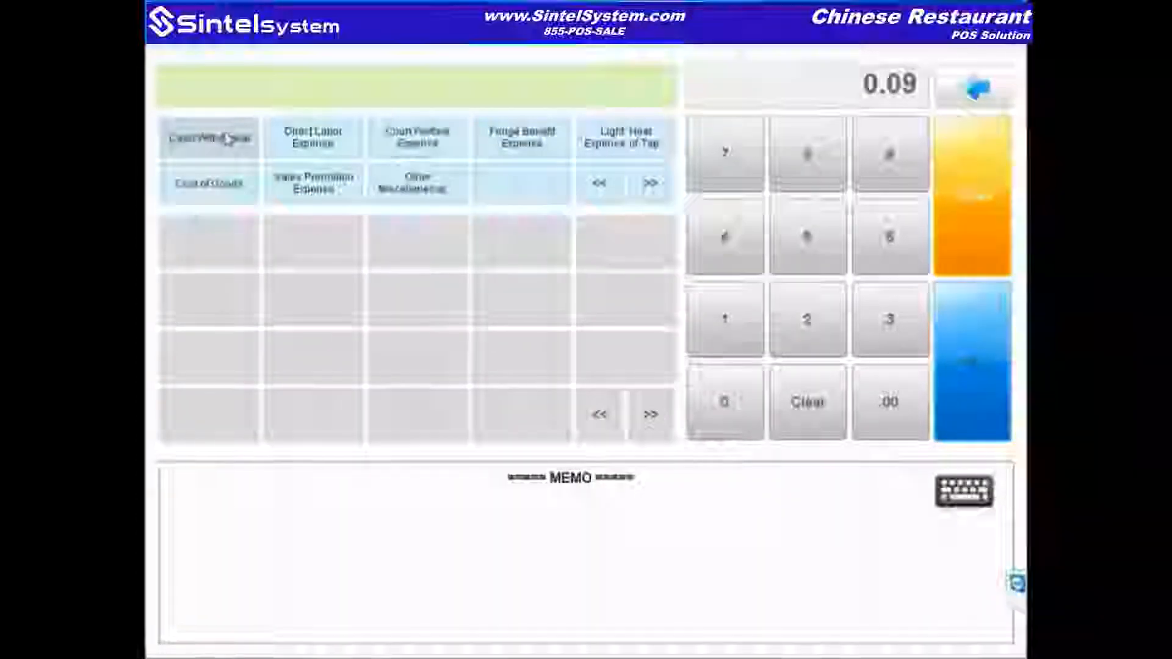
{"action": "left_click", "coordinate": [209, 241]}
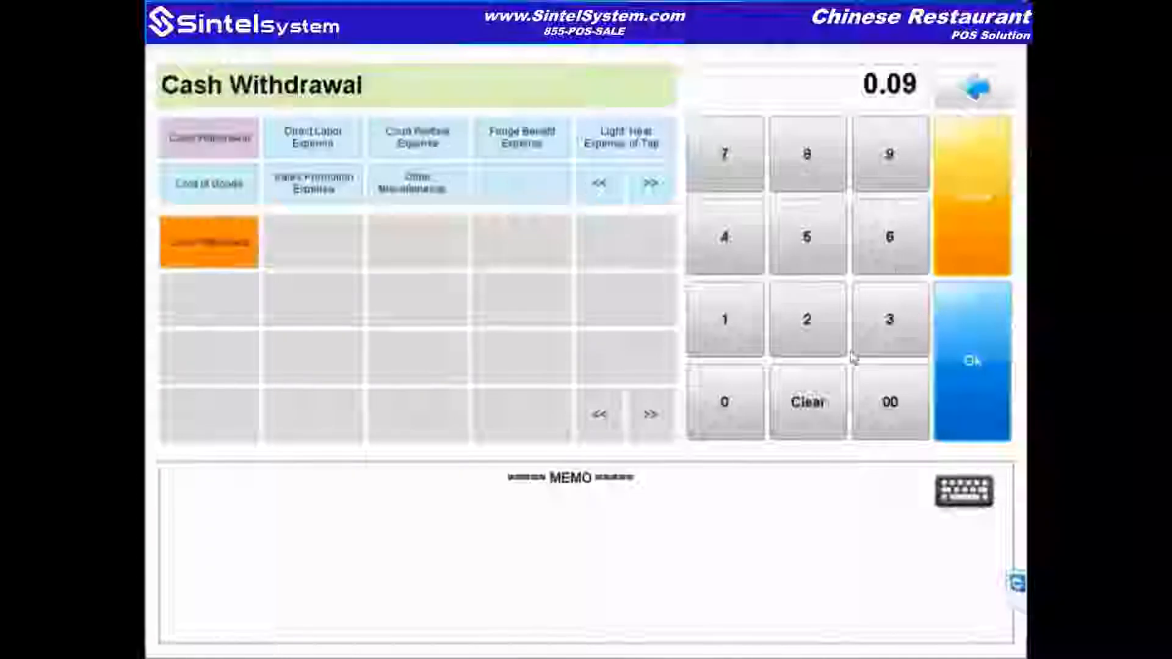
{"action": "left_click", "coordinate": [816, 387]}
{"action": "left_click", "coordinate": [806, 241]}
{"action": "left_click", "coordinate": [753, 397]}
{"action": "left_click", "coordinate": [753, 397]}
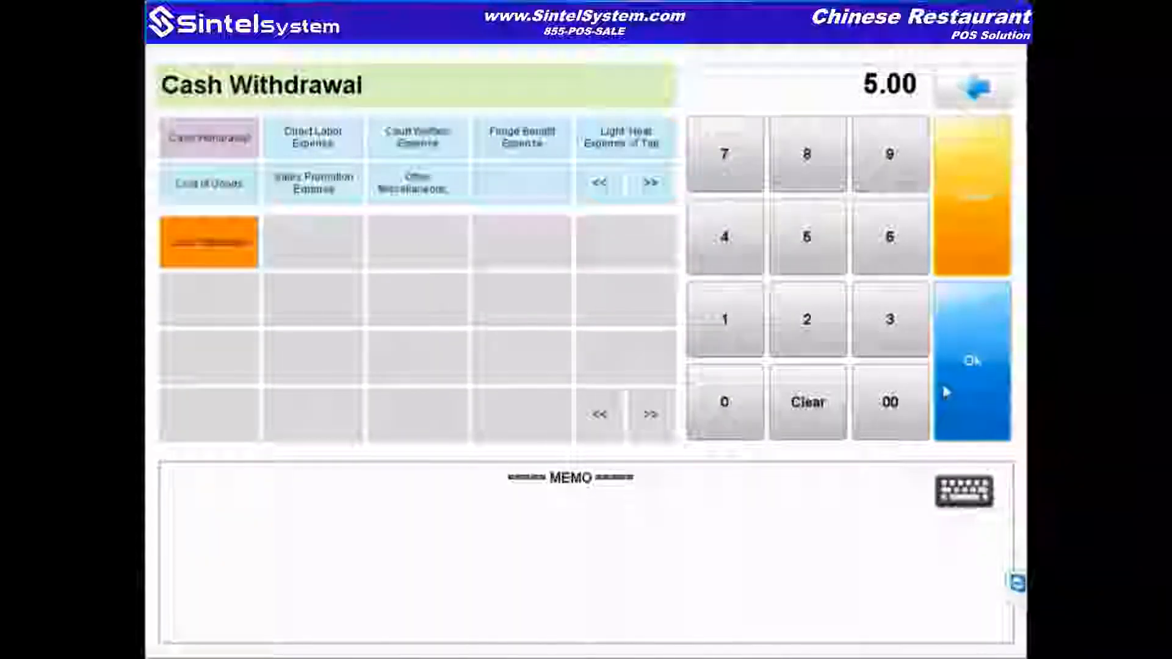
{"action": "left_click", "coordinate": [977, 391]}
{"action": "left_click", "coordinate": [624, 513]}
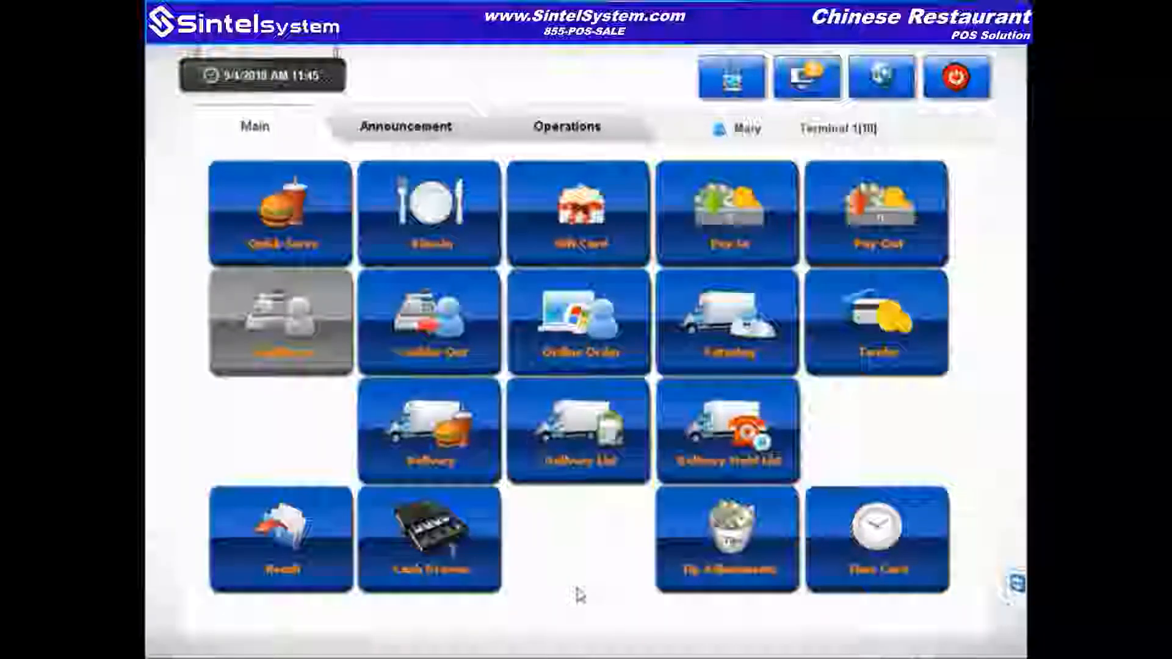
Step: Launch the epipay ordering site and open Boneless Wings 12pc from the Chester's Chicken menu
{"action": "key", "text": "super"}
{"action": "key", "text": "super"}
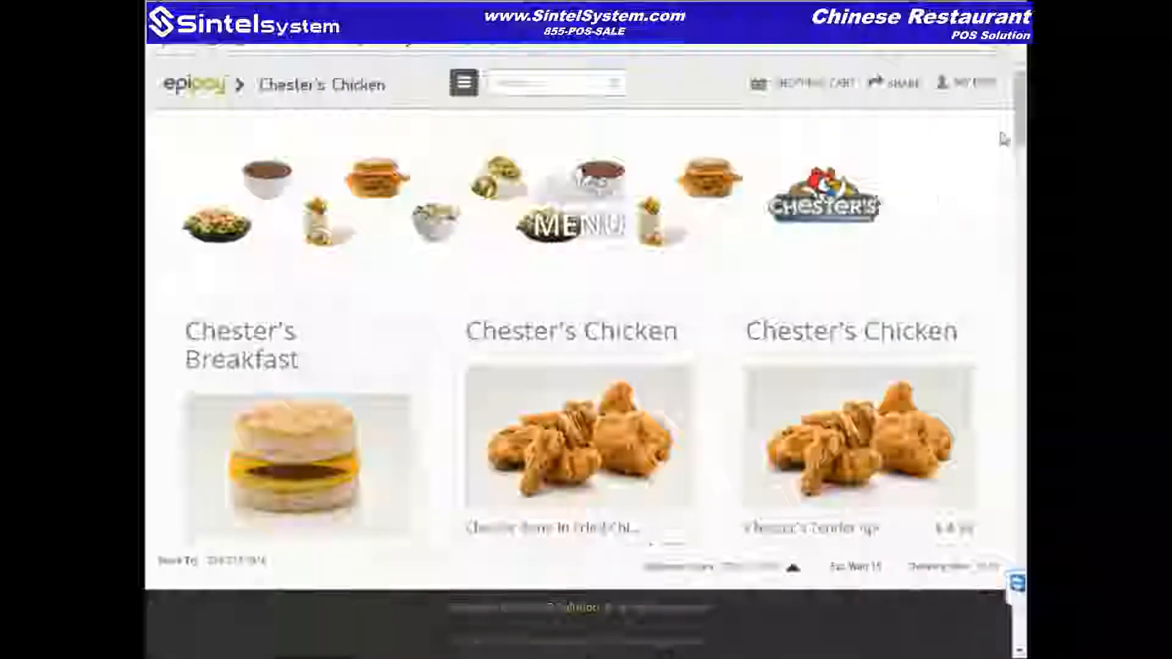
{"action": "scroll", "coordinate": [1020, 151], "scroll_direction": "down", "scroll_amount": 2}
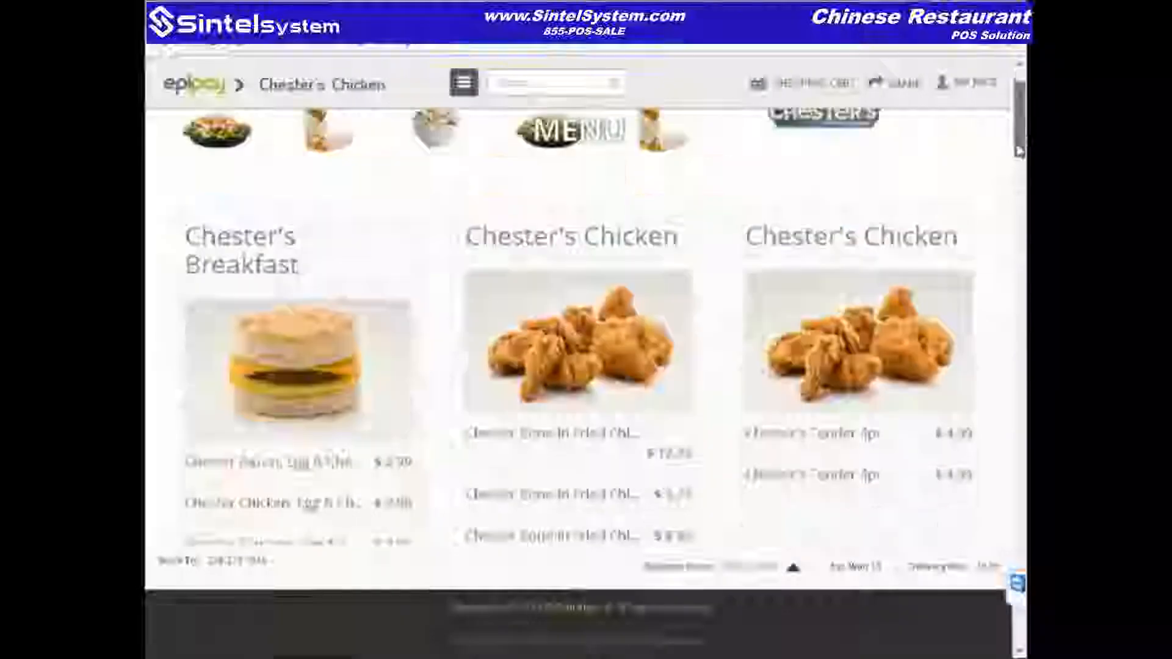
{"action": "scroll", "coordinate": [1019, 151], "scroll_direction": "down", "scroll_amount": 2}
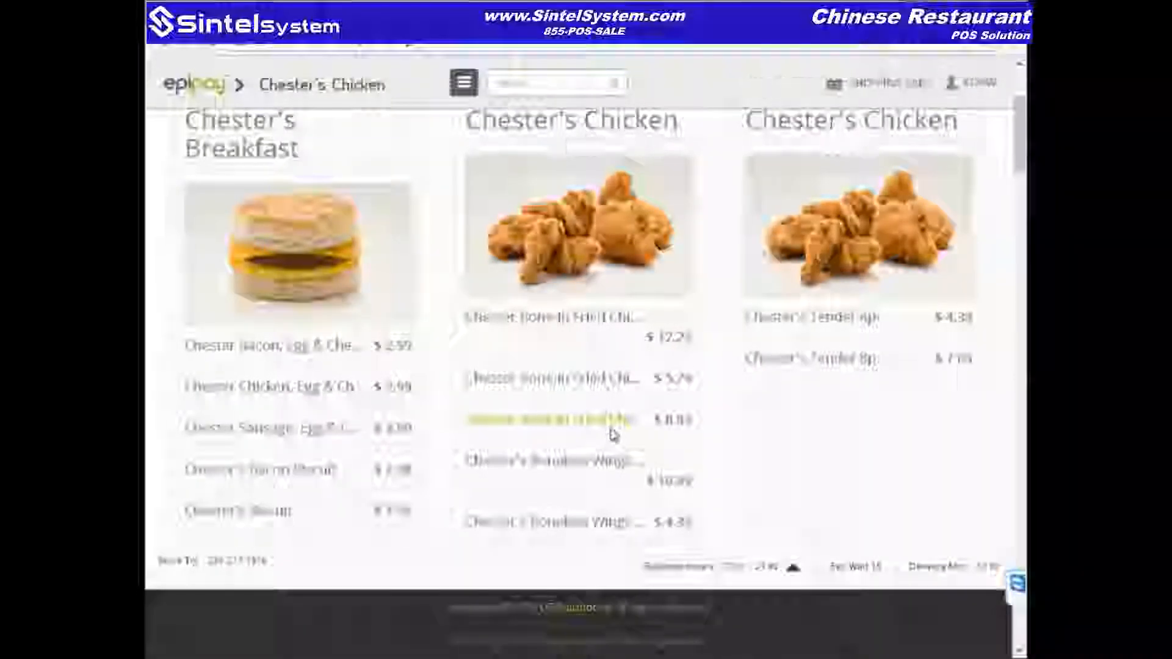
{"action": "left_click", "coordinate": [613, 435]}
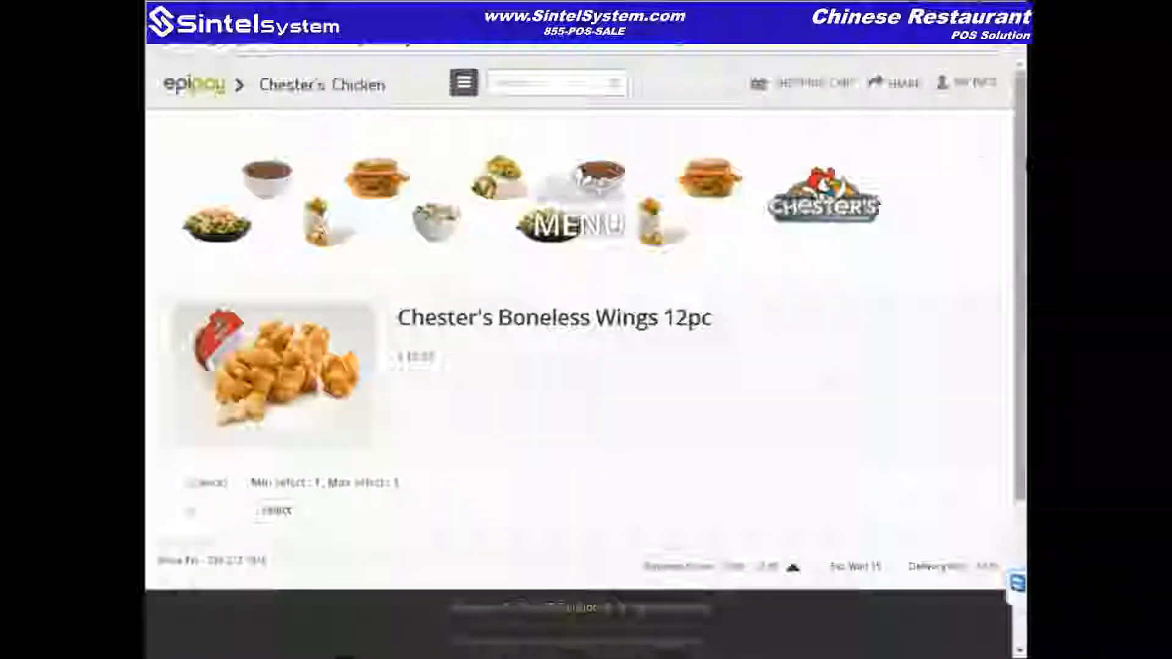
Step: Add Boneless Wings 12pc to the order with BBQ sauce and the note 'notra sauce'
{"action": "left_click_drag", "start_coordinate": [1023, 166], "coordinate": [1023, 222]}
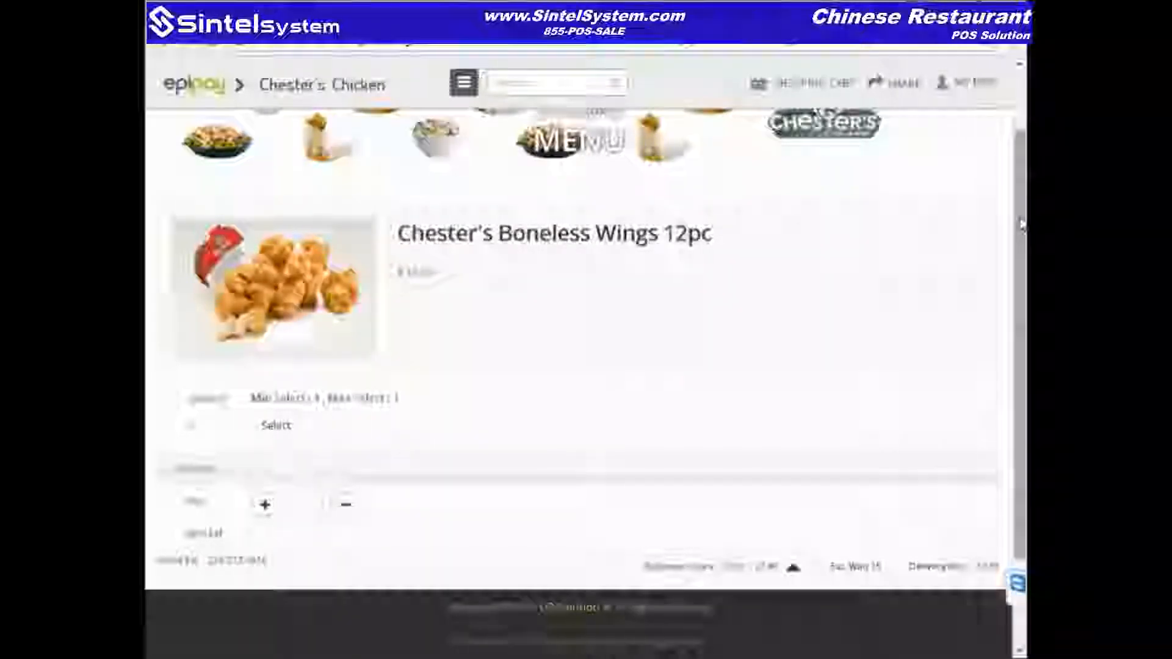
{"action": "scroll", "coordinate": [306, 343], "scroll_direction": "down", "scroll_amount": 1}
{"action": "left_click", "coordinate": [332, 383]}
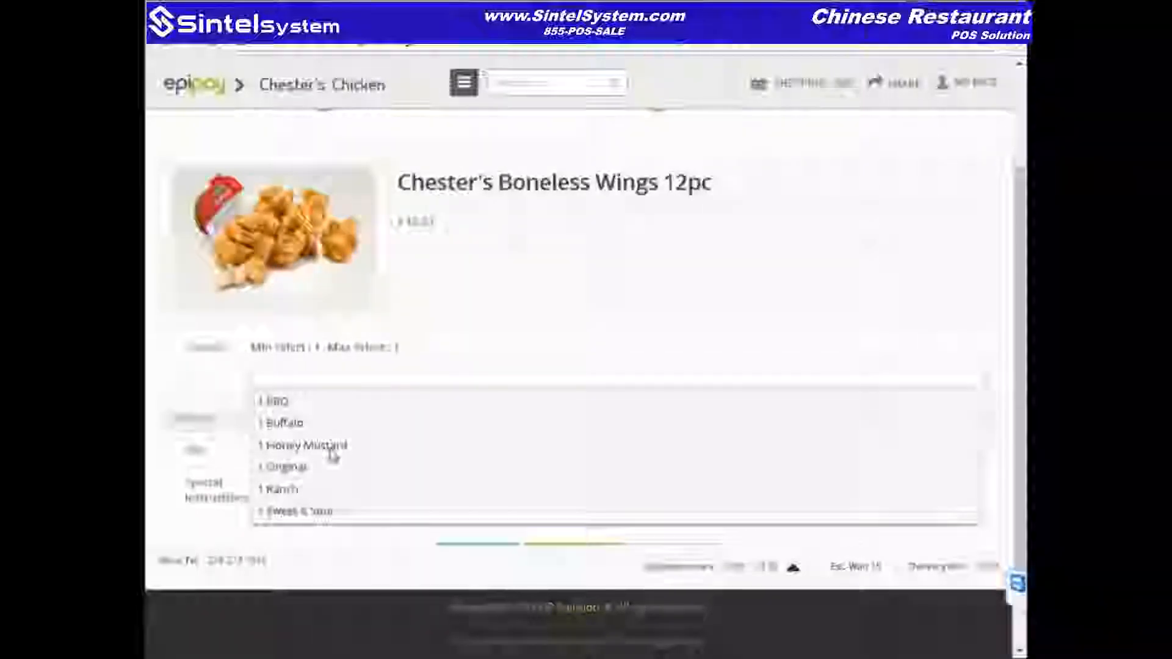
{"action": "left_click", "coordinate": [293, 403]}
{"action": "left_click_drag", "start_coordinate": [1023, 249], "coordinate": [1023, 300]}
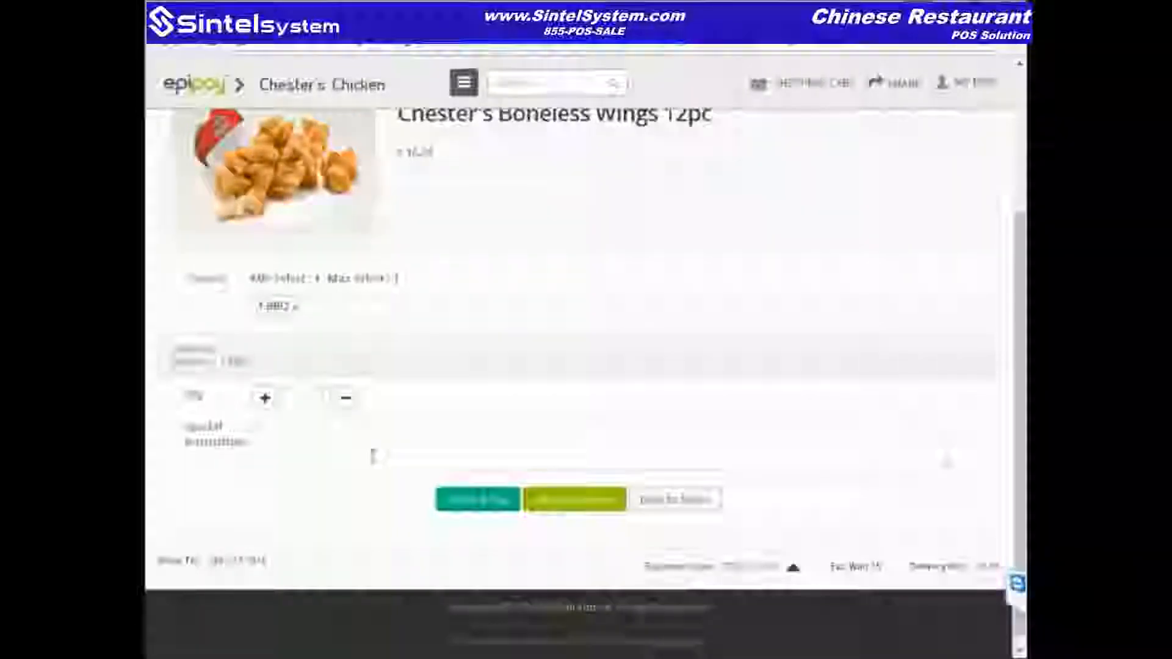
{"action": "type", "text": "notra sauce"}
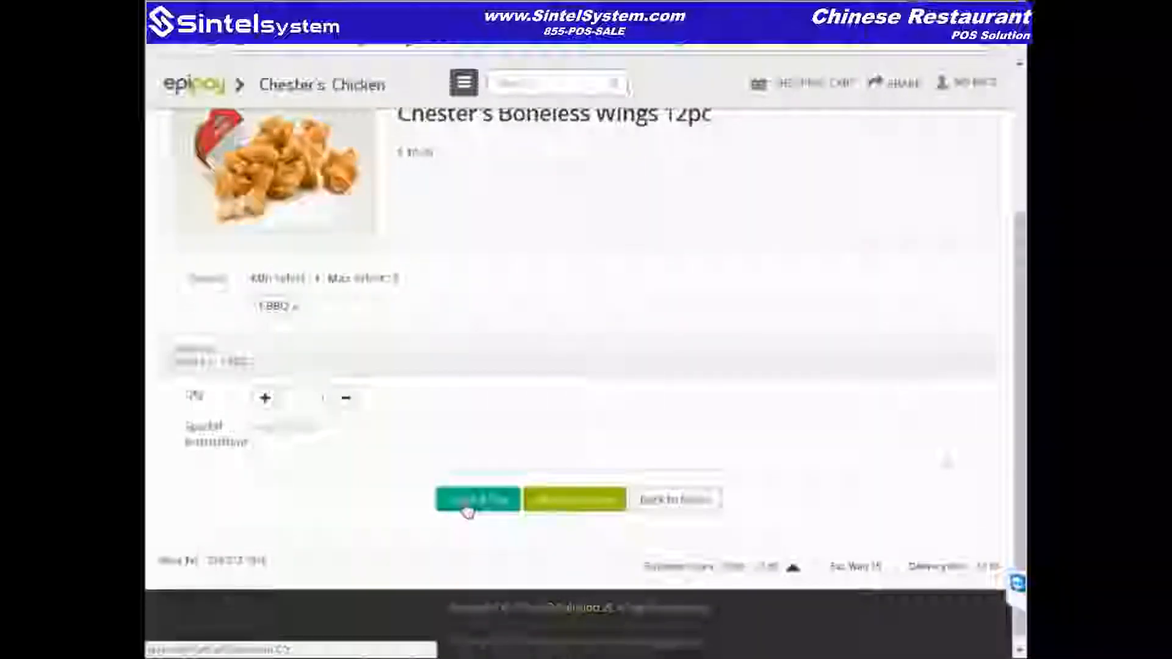
{"action": "left_click", "coordinate": [568, 511]}
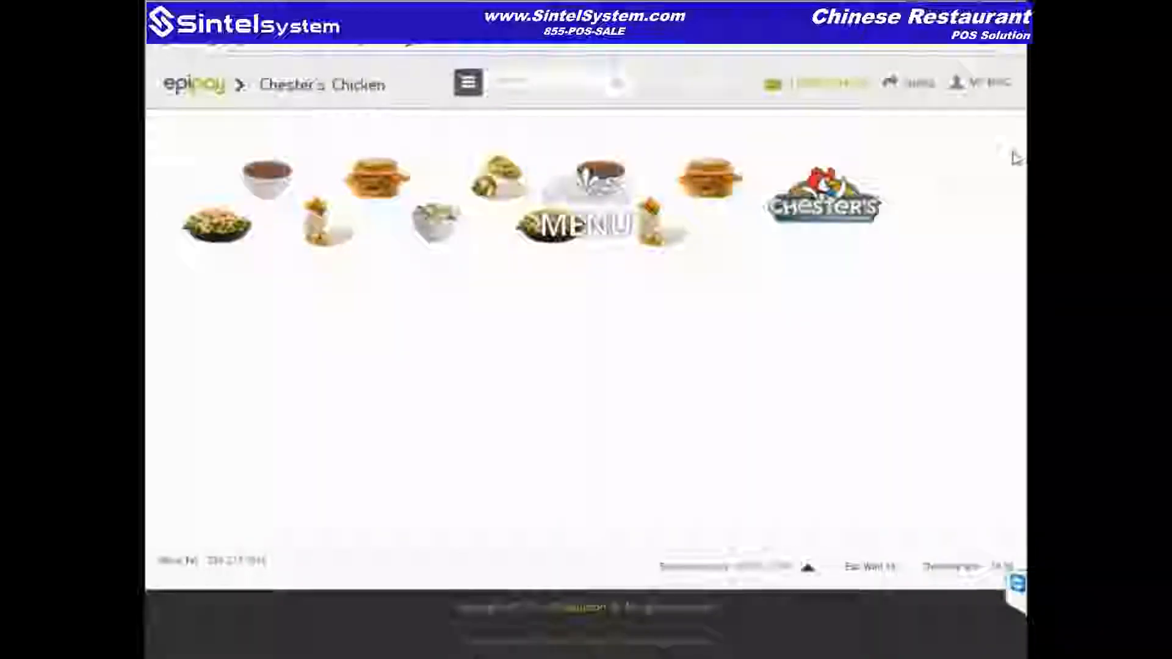
Step: Add Chester's Tender 8pc and proceed to the $37.30 checkout
{"action": "left_click_drag", "start_coordinate": [1021, 151], "coordinate": [1021, 177]}
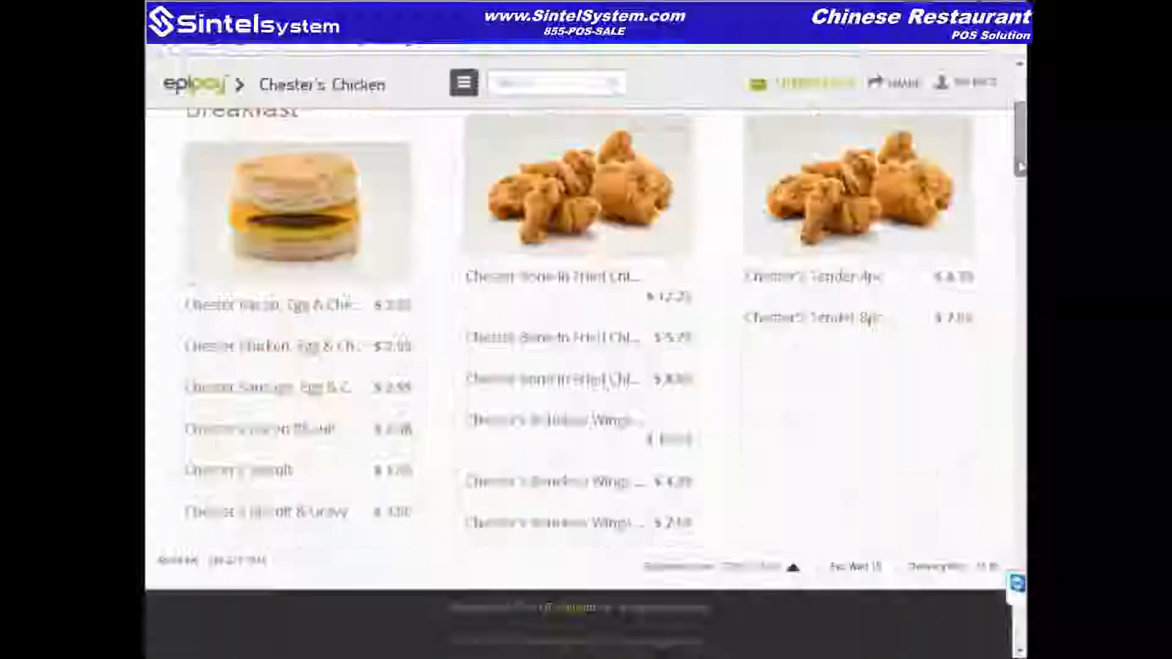
{"action": "left_click", "coordinate": [853, 327]}
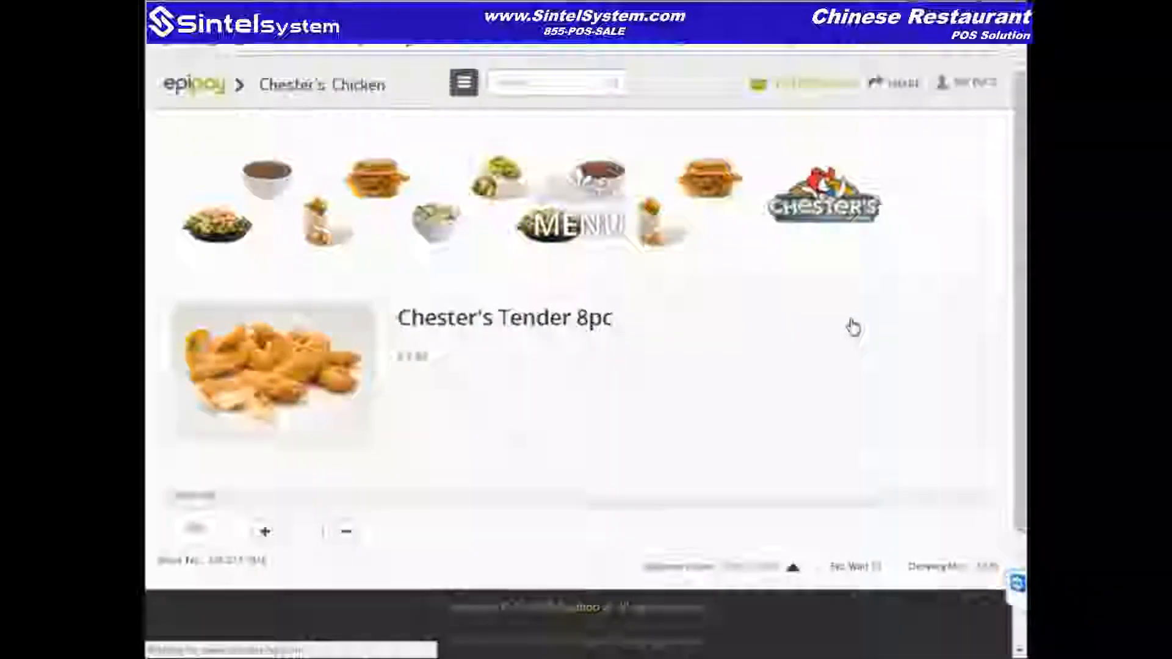
{"action": "scroll", "coordinate": [366, 427], "scroll_direction": "down", "scroll_amount": 2}
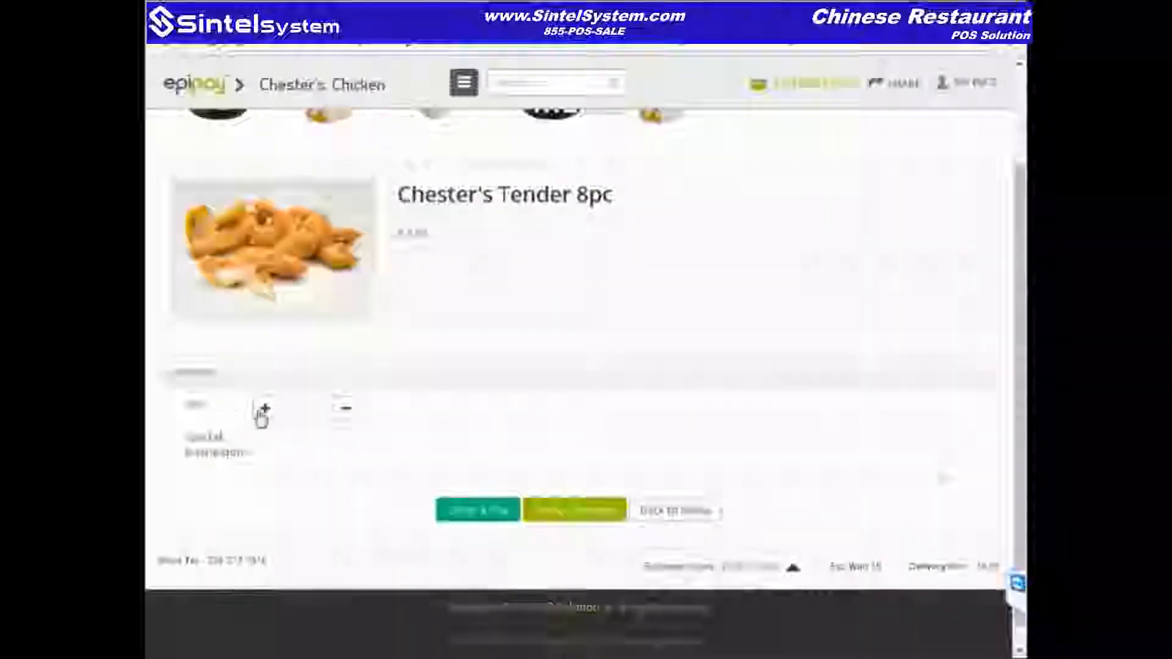
{"action": "left_click", "coordinate": [493, 523]}
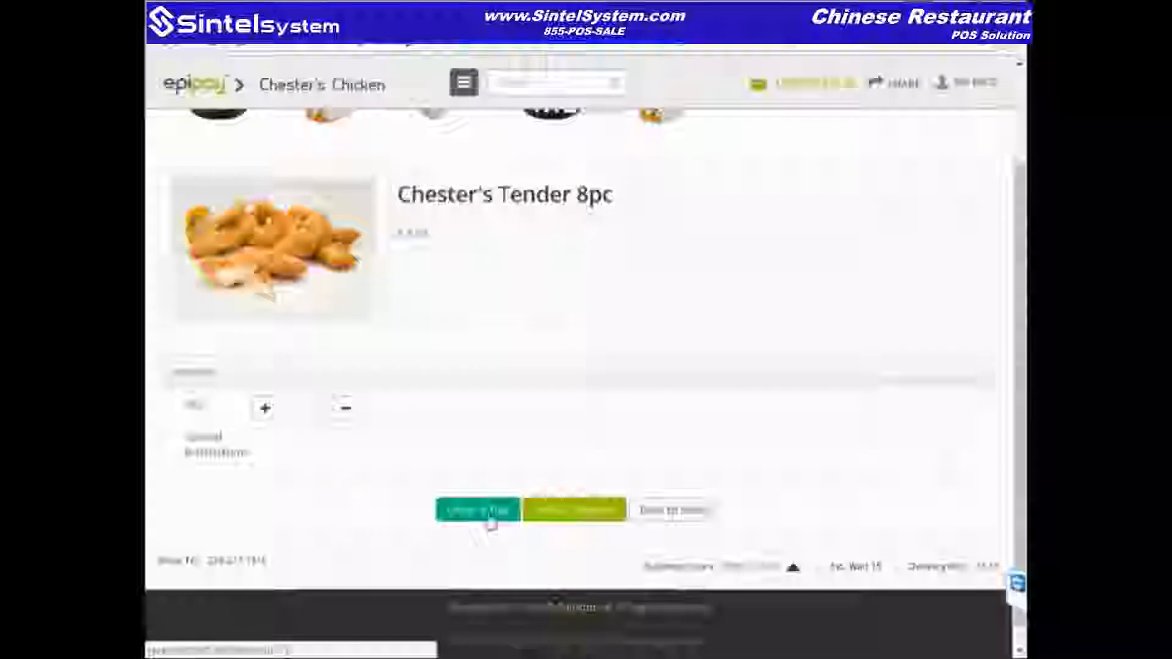
{"action": "left_click_drag", "start_coordinate": [1020, 161], "coordinate": [1016, 307]}
{"action": "left_click", "coordinate": [413, 298]}
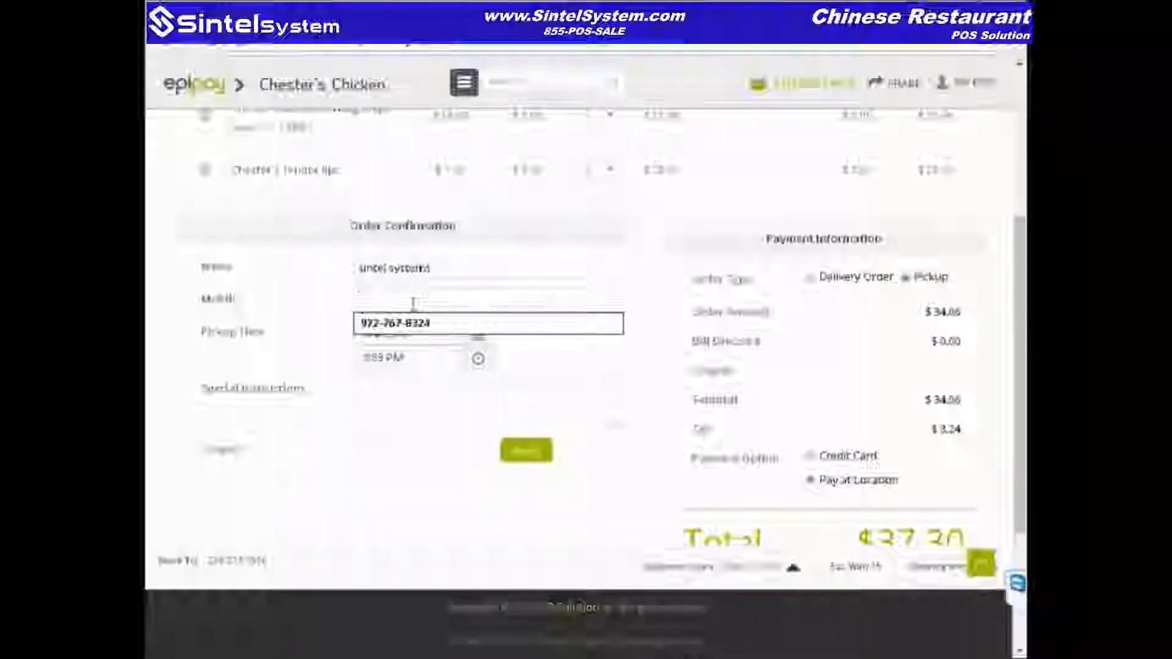
Step: Fill the Mobile field with the saved autofill number
{"action": "key", "text": "Down"}
{"action": "left_click", "coordinate": [412, 325]}
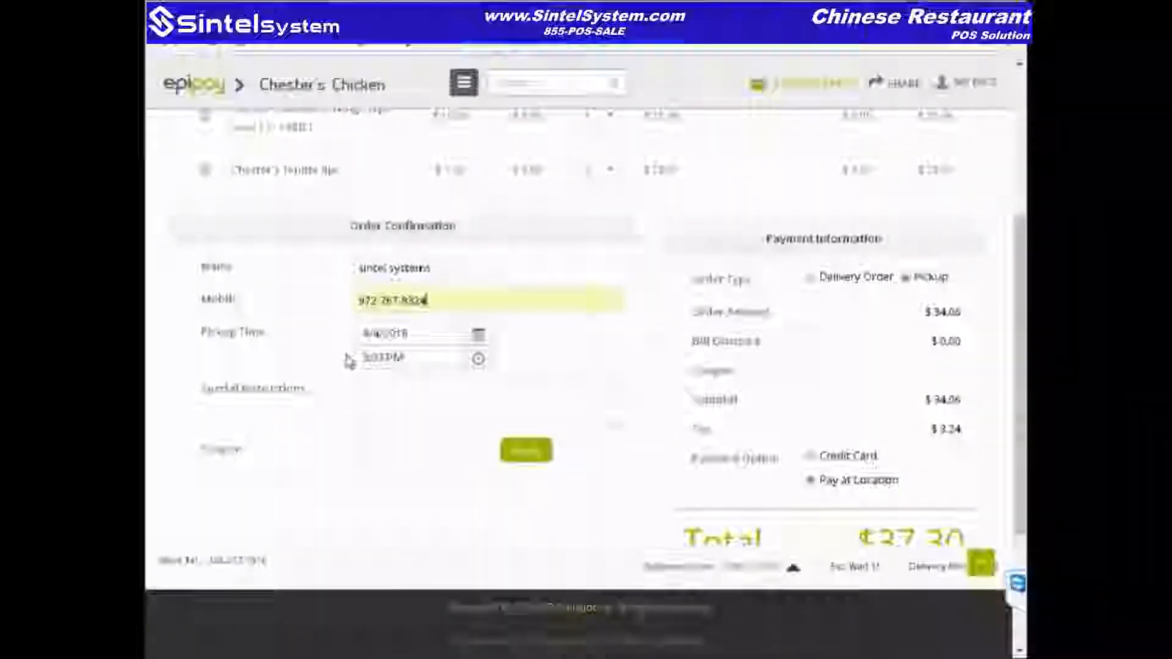
{"action": "scroll", "coordinate": [827, 290], "scroll_direction": "down", "scroll_amount": 1}
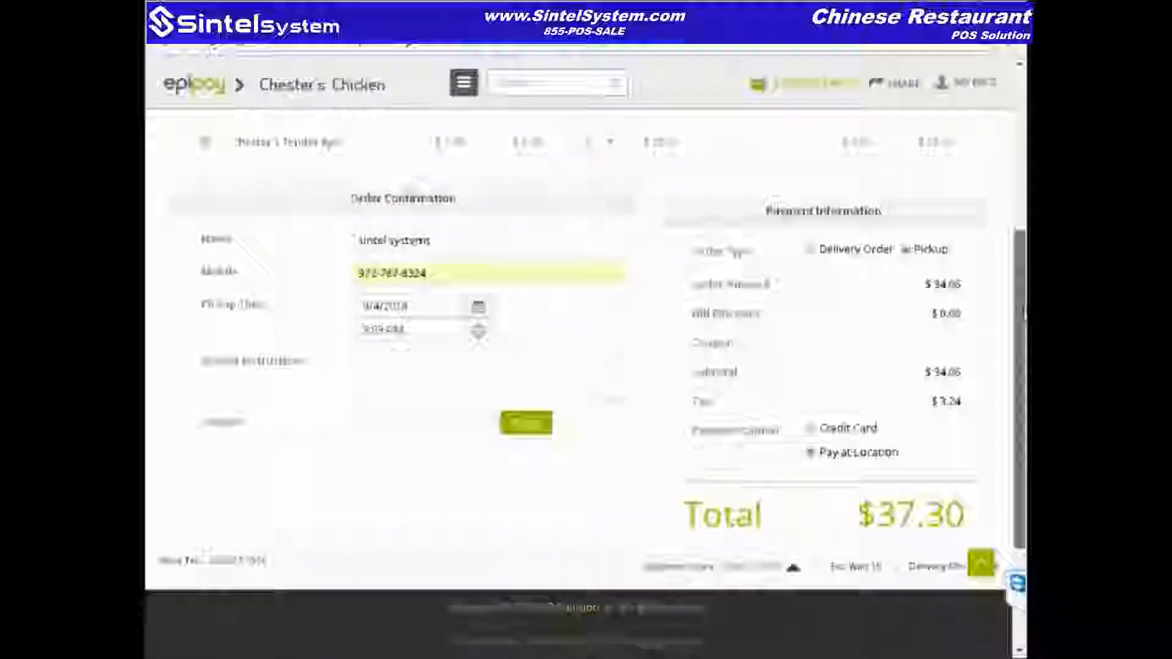
{"action": "left_click_drag", "start_coordinate": [1025, 330], "coordinate": [1024, 335]}
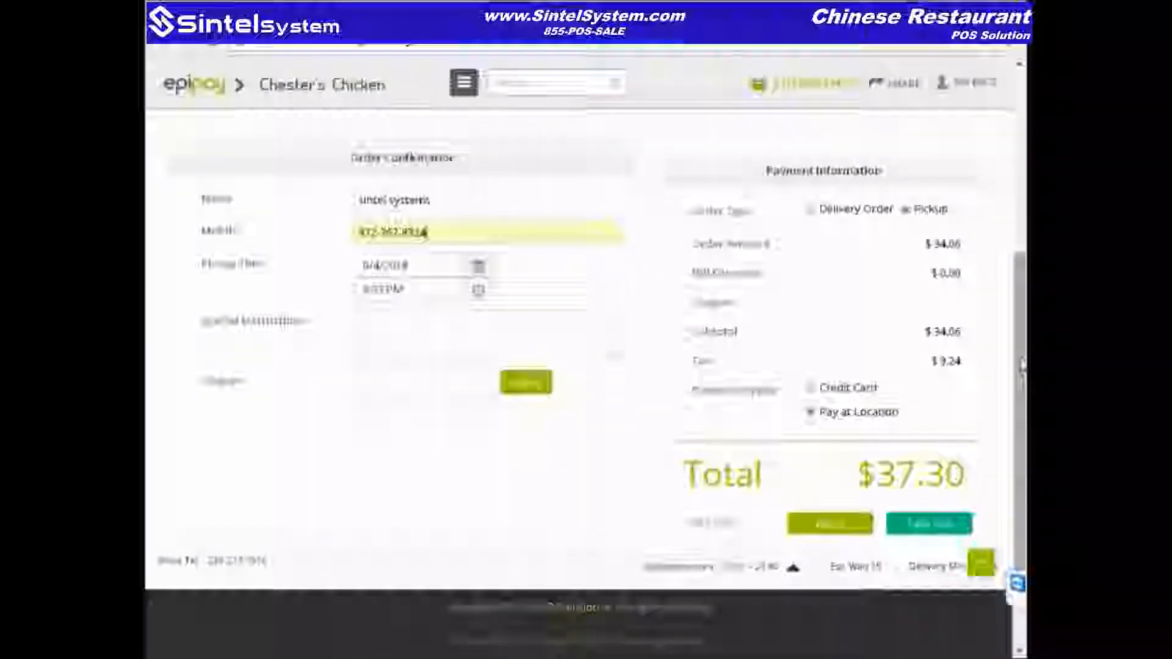
{"action": "scroll", "coordinate": [1022, 363], "scroll_direction": "down", "scroll_amount": 1}
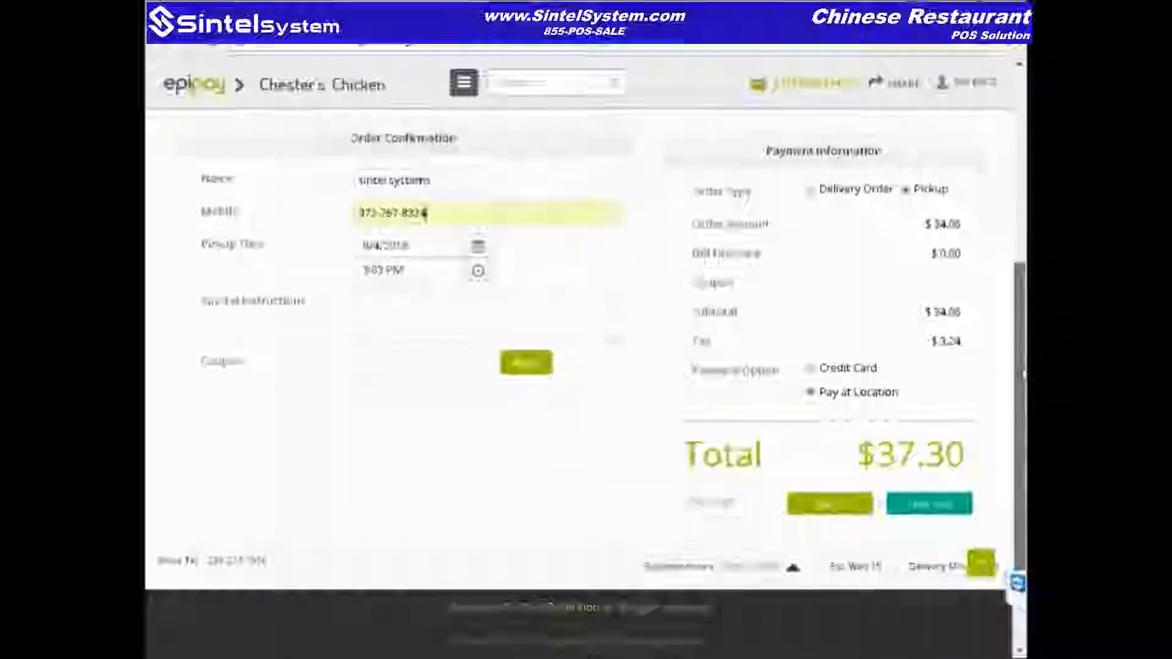
Step: Choose Credit Card as the payment method and submit the order
{"action": "left_click", "coordinate": [812, 372]}
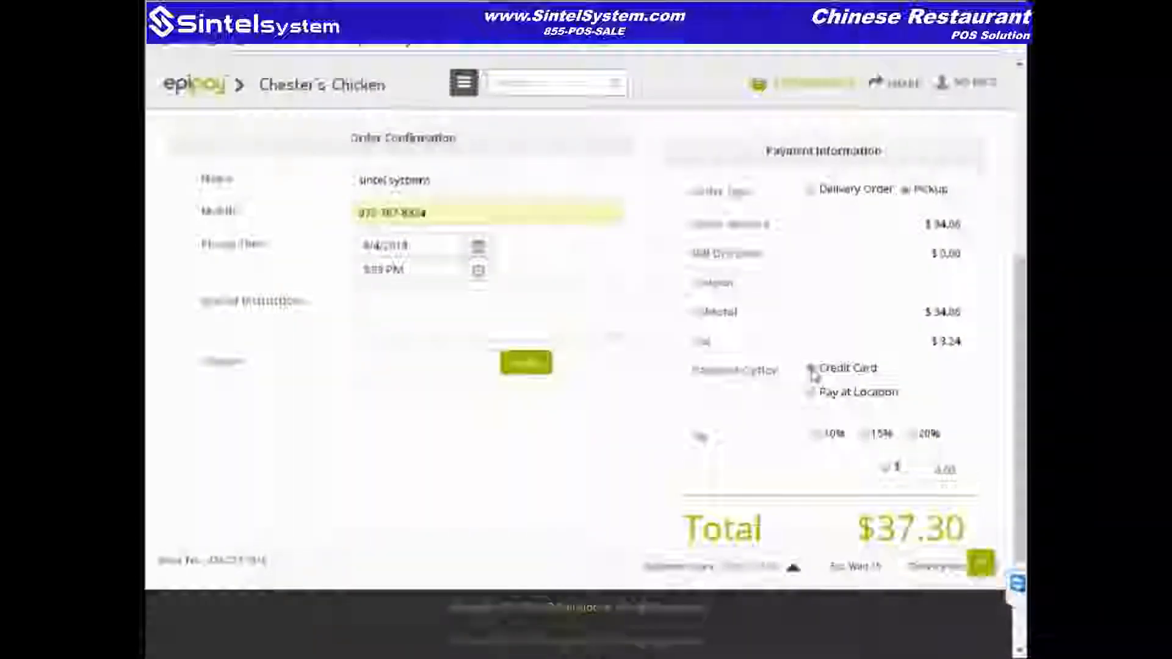
{"action": "scroll", "coordinate": [1020, 327], "scroll_direction": "down", "scroll_amount": 3}
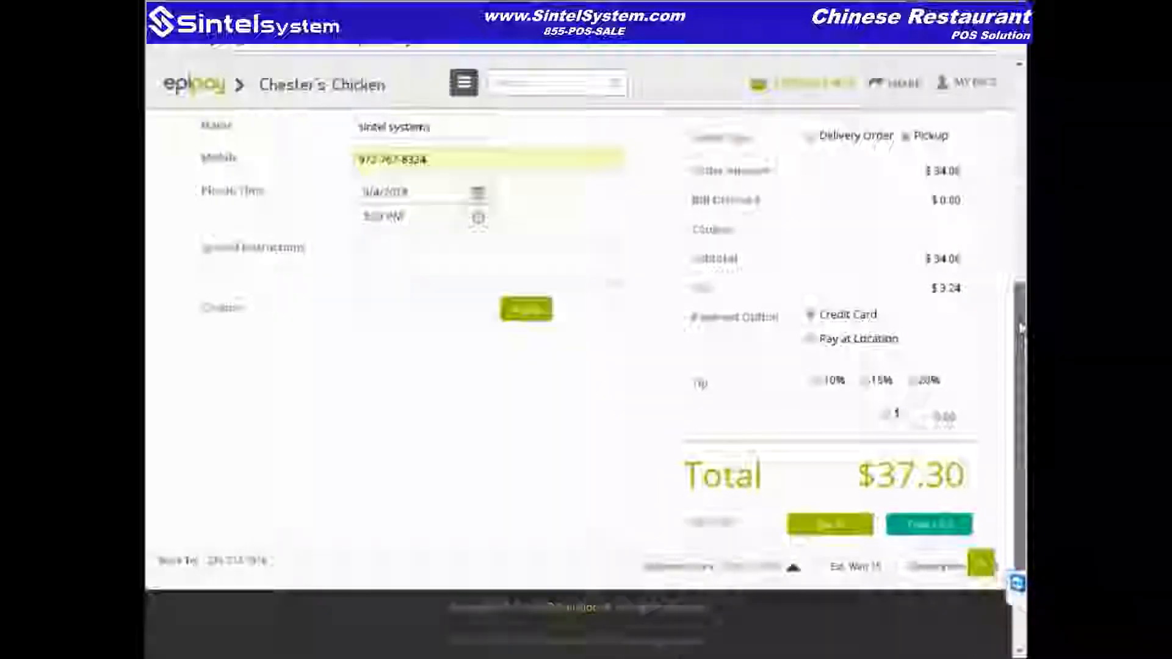
{"action": "scroll", "coordinate": [1021, 328], "scroll_direction": "down", "scroll_amount": 1}
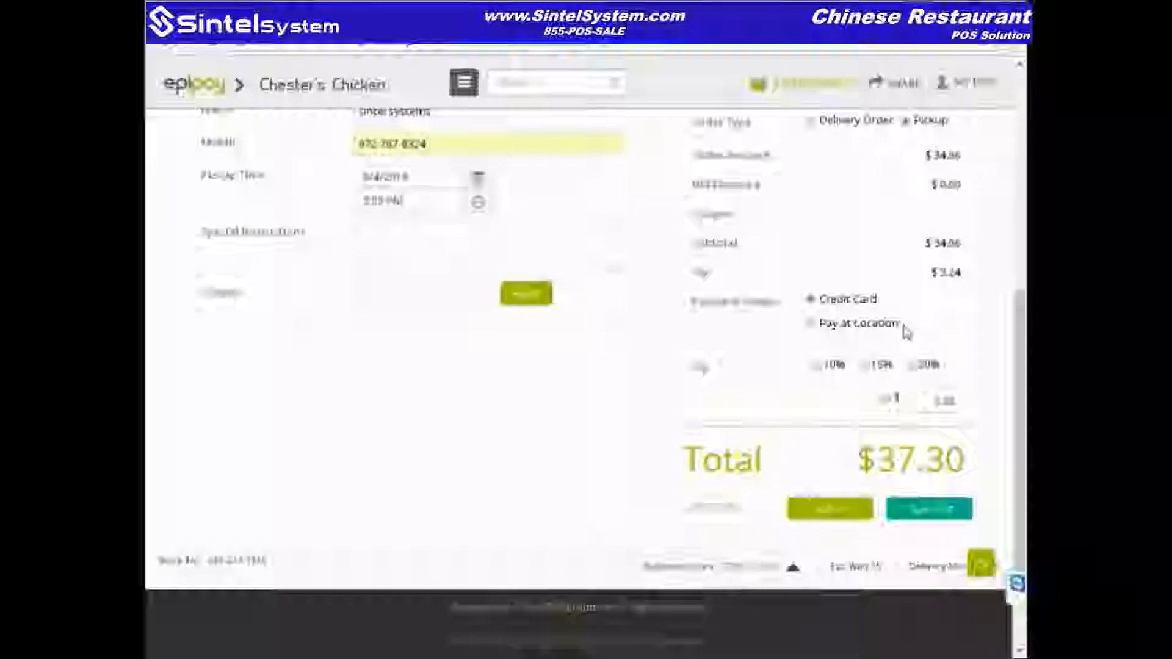
{"action": "left_click_drag", "start_coordinate": [1020, 343], "coordinate": [1021, 351]}
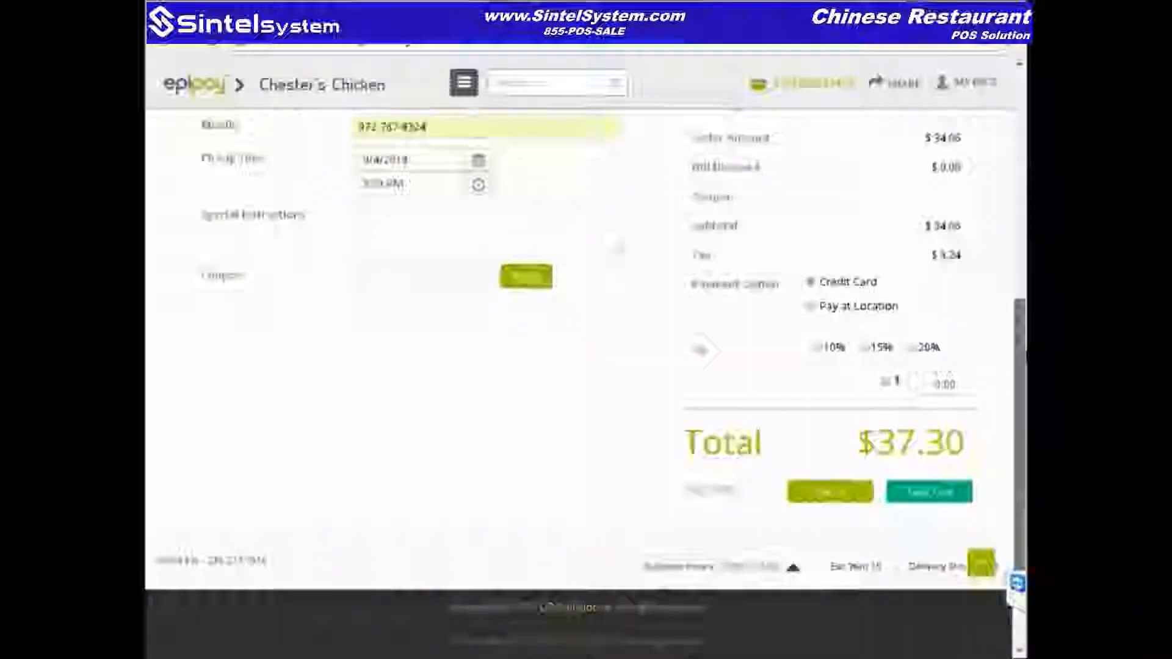
{"action": "left_click_drag", "start_coordinate": [1023, 352], "coordinate": [1023, 392]}
{"action": "left_click", "coordinate": [558, 496]}
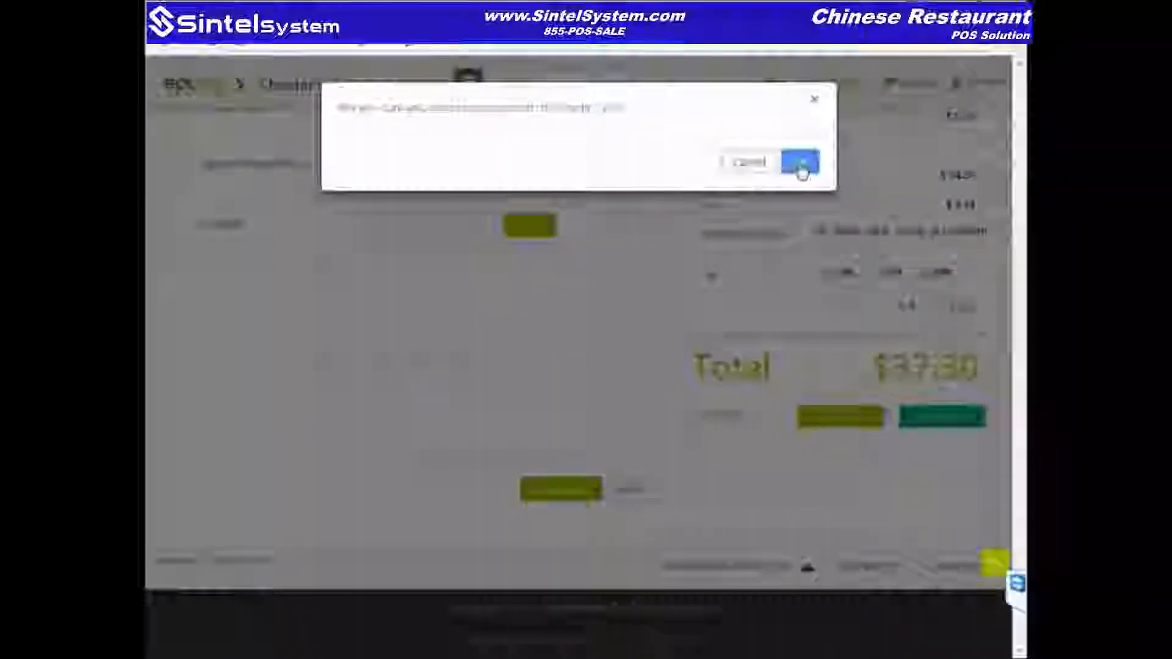
Step: Confirm the submission, dismiss the WebKnight alert, and switch payment to Pay at Location
{"action": "left_click", "coordinate": [801, 171]}
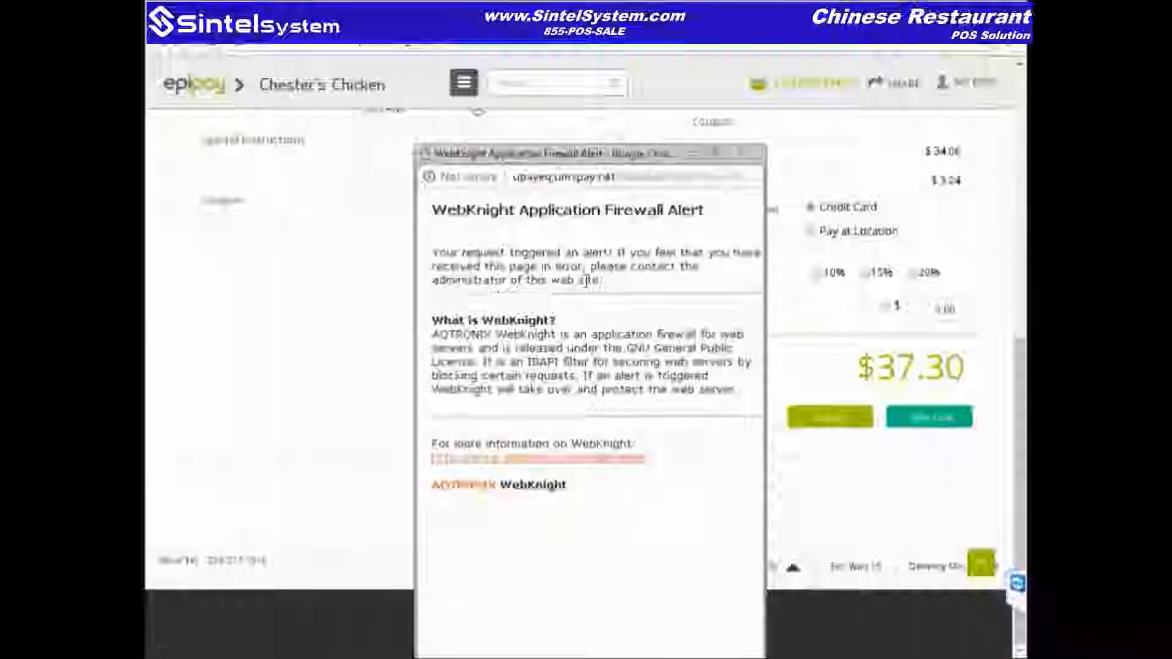
{"action": "left_click", "coordinate": [743, 152]}
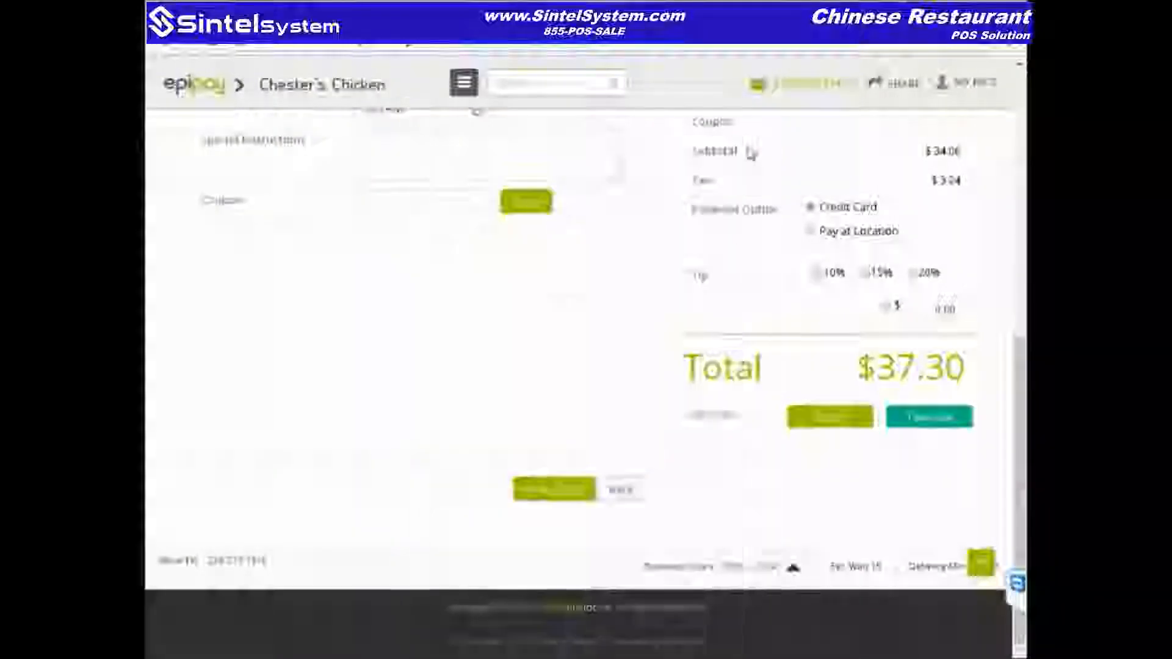
{"action": "left_click", "coordinate": [811, 234]}
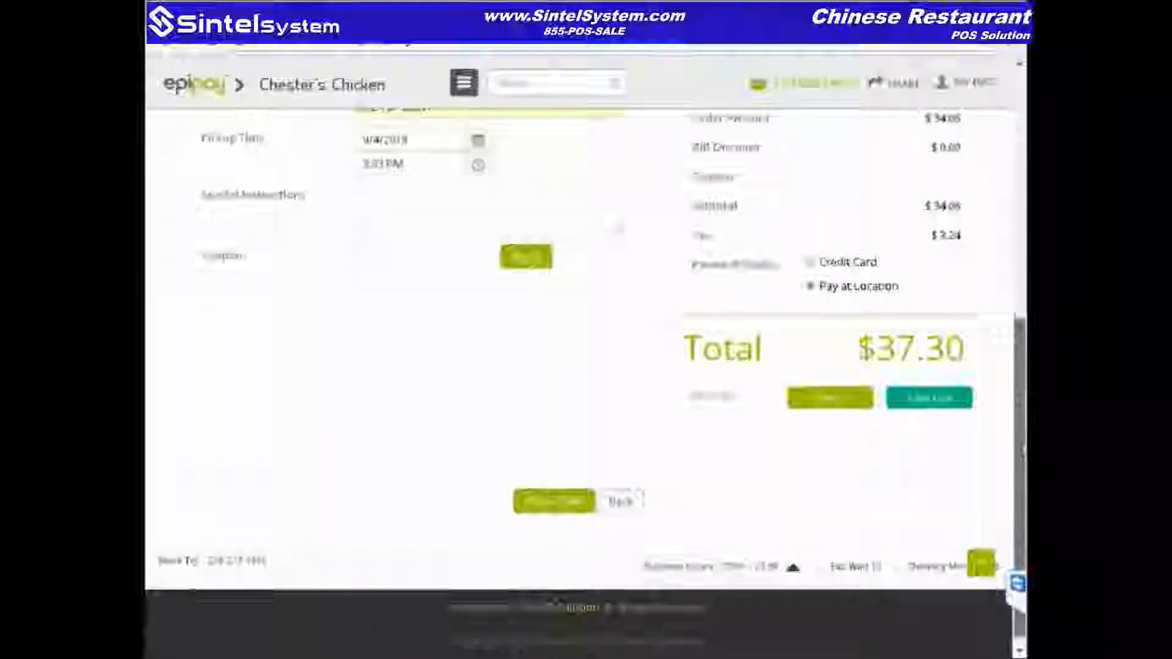
Step: Enter the special instruction 'extra forks' and submit the pickup order
{"action": "scroll", "coordinate": [638, 332], "scroll_direction": "up", "scroll_amount": 2}
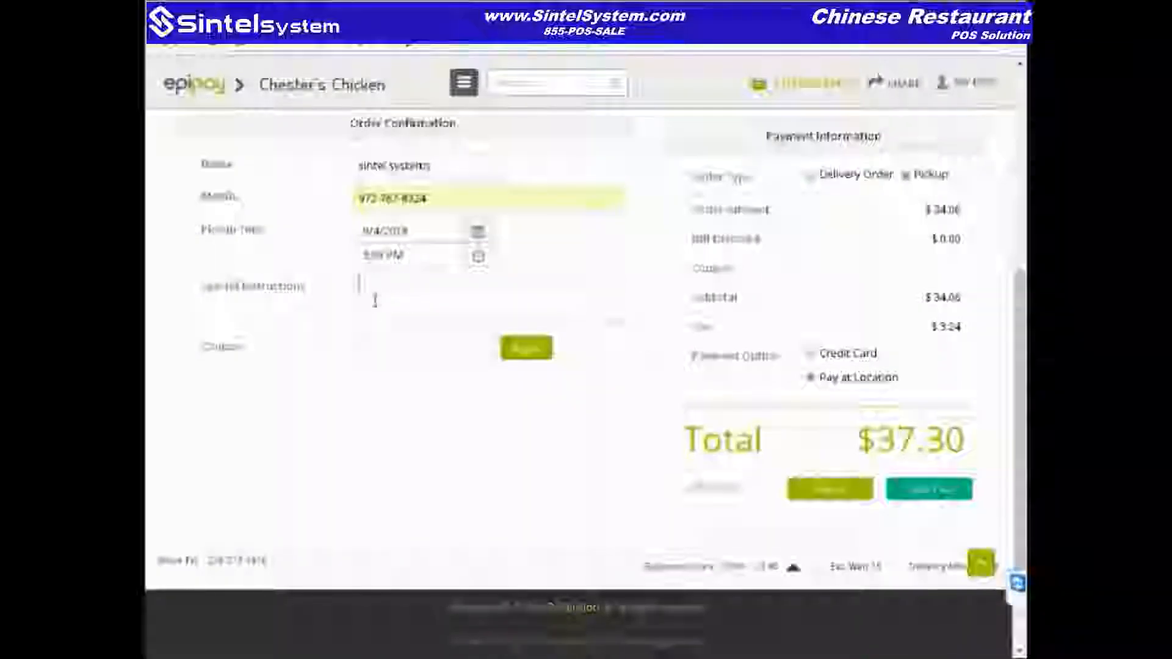
{"action": "left_click", "coordinate": [375, 300]}
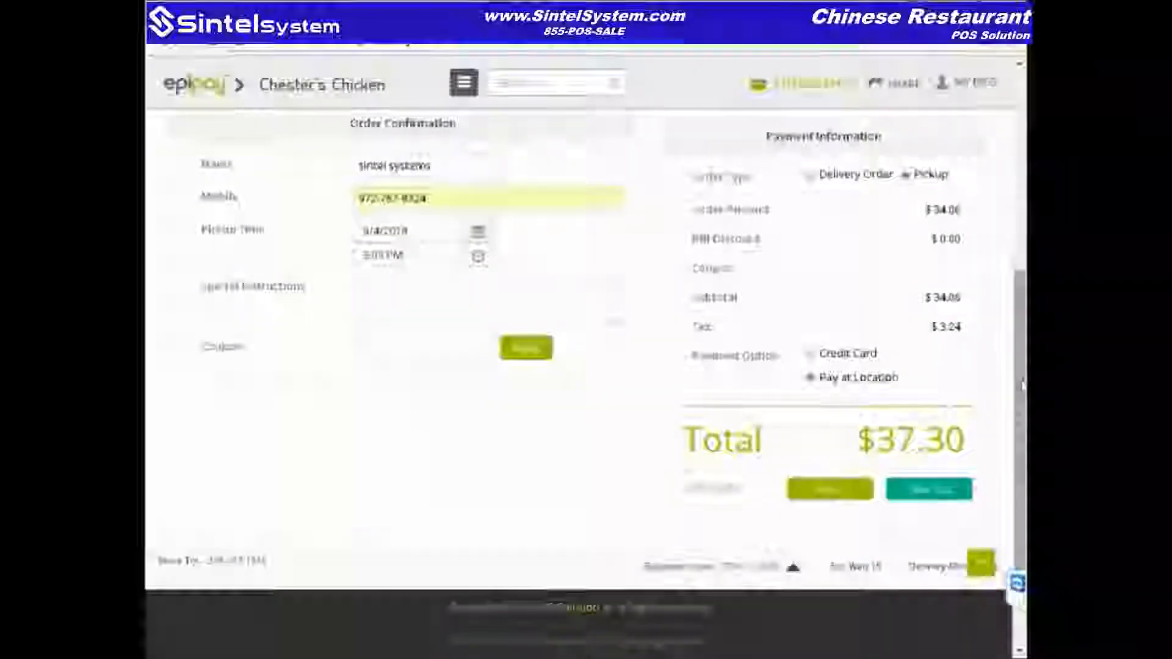
{"action": "scroll", "coordinate": [1023, 385], "scroll_direction": "up", "scroll_amount": 1}
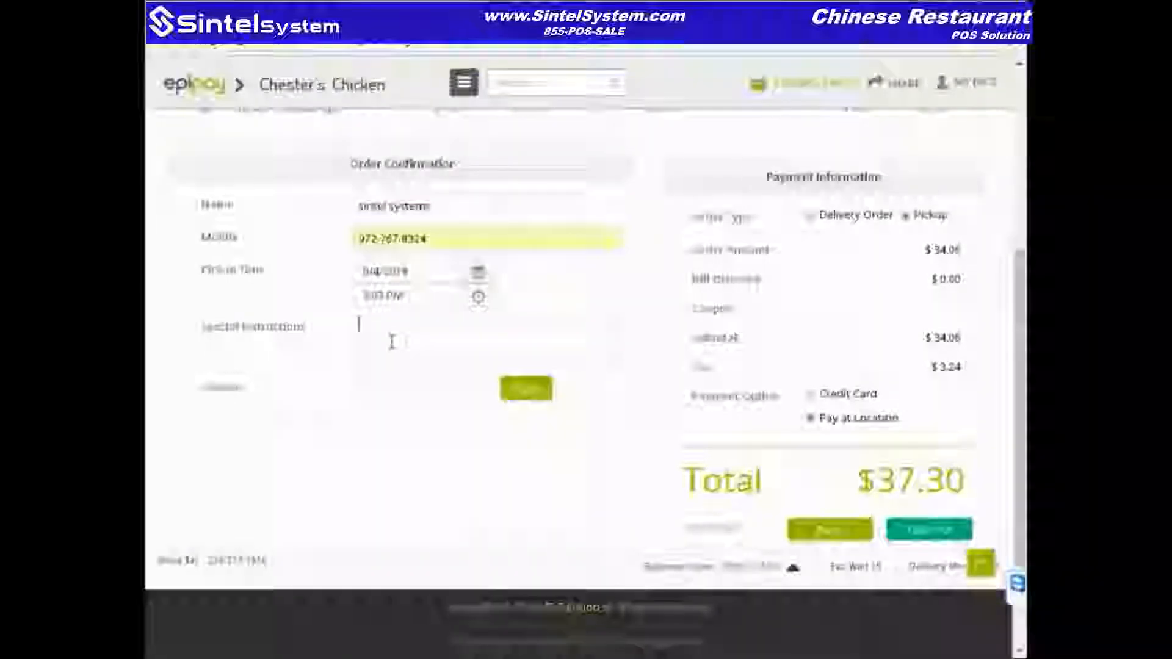
{"action": "type", "text": "extra"}
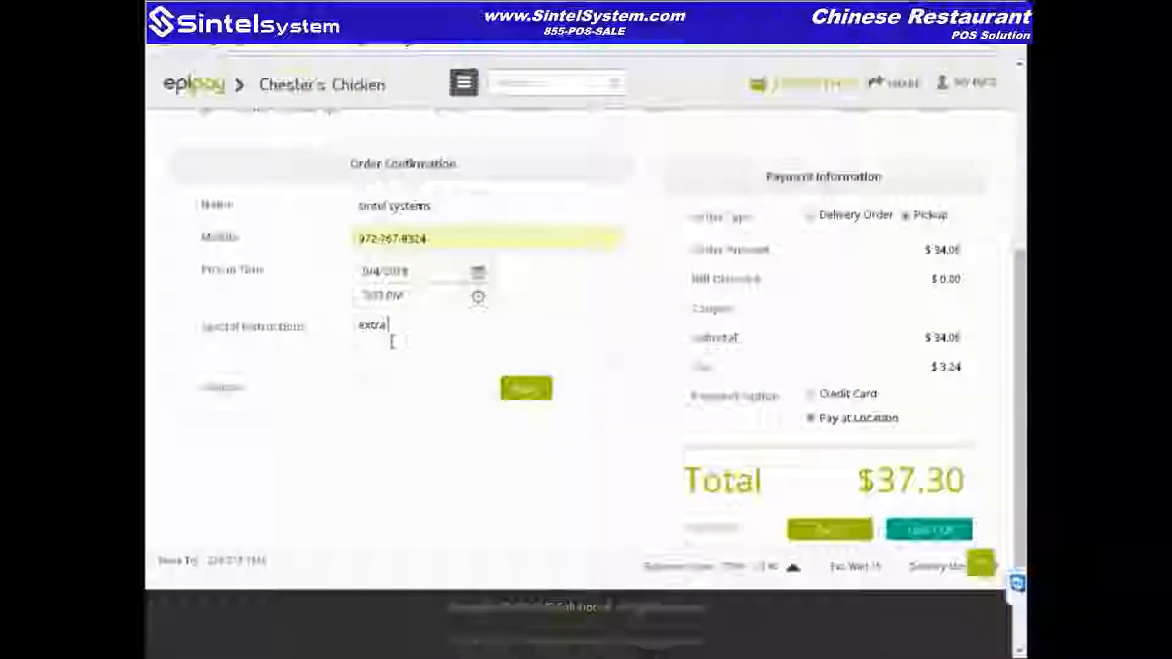
{"action": "type", "text": " forks"}
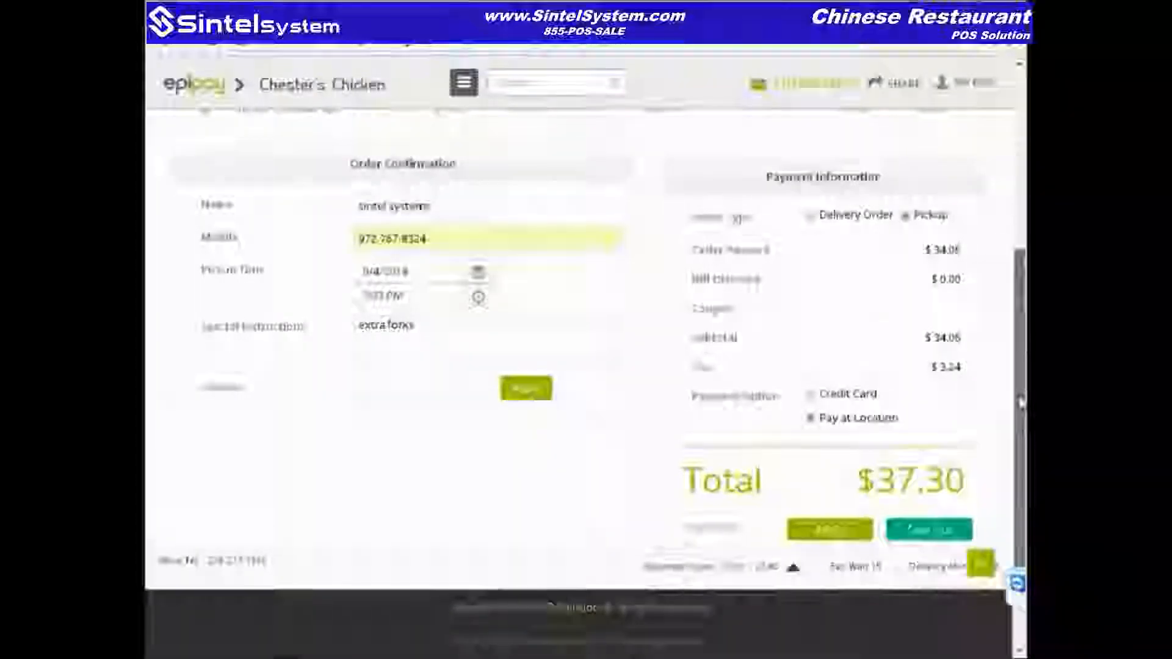
{"action": "scroll", "coordinate": [1020, 357], "scroll_direction": "down", "scroll_amount": 2}
{"action": "left_click", "coordinate": [549, 499]}
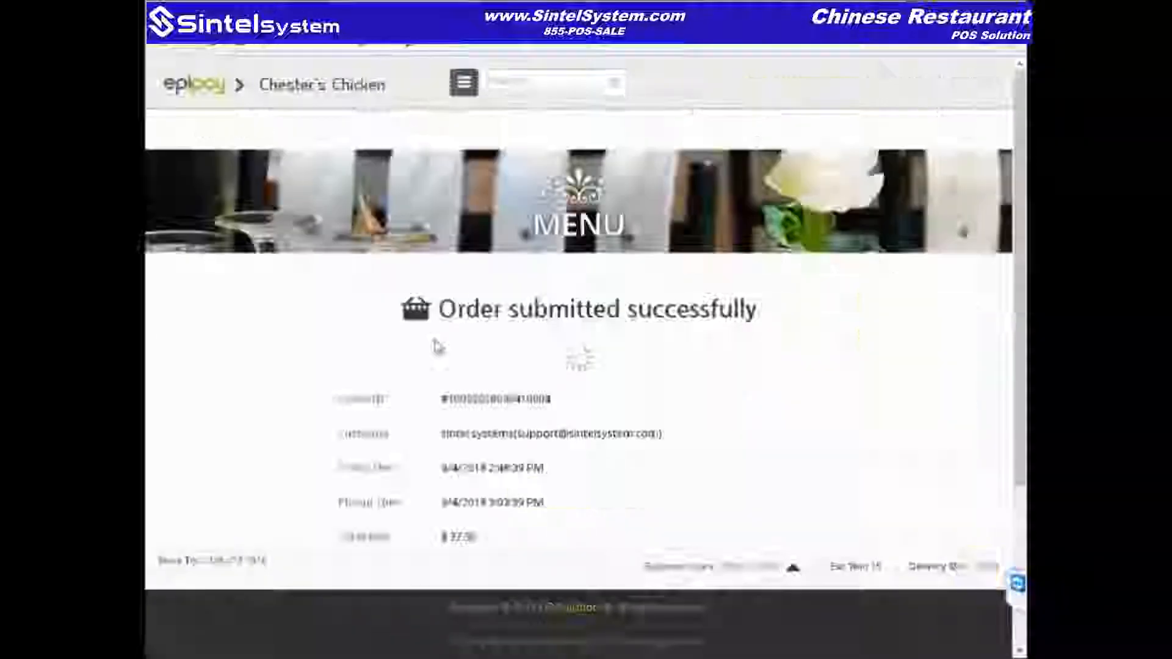
Step: Leave the order confirmation page using the green button at its bottom
{"action": "scroll", "coordinate": [1011, 335], "scroll_direction": "down", "scroll_amount": 3}
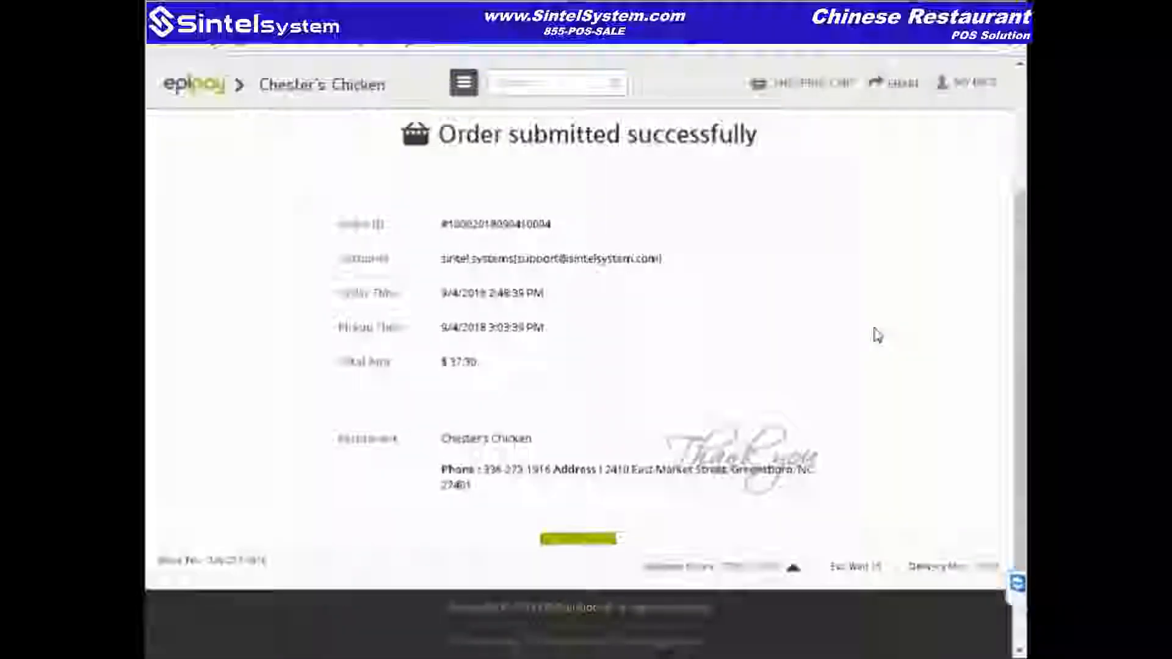
{"action": "left_click", "coordinate": [578, 545]}
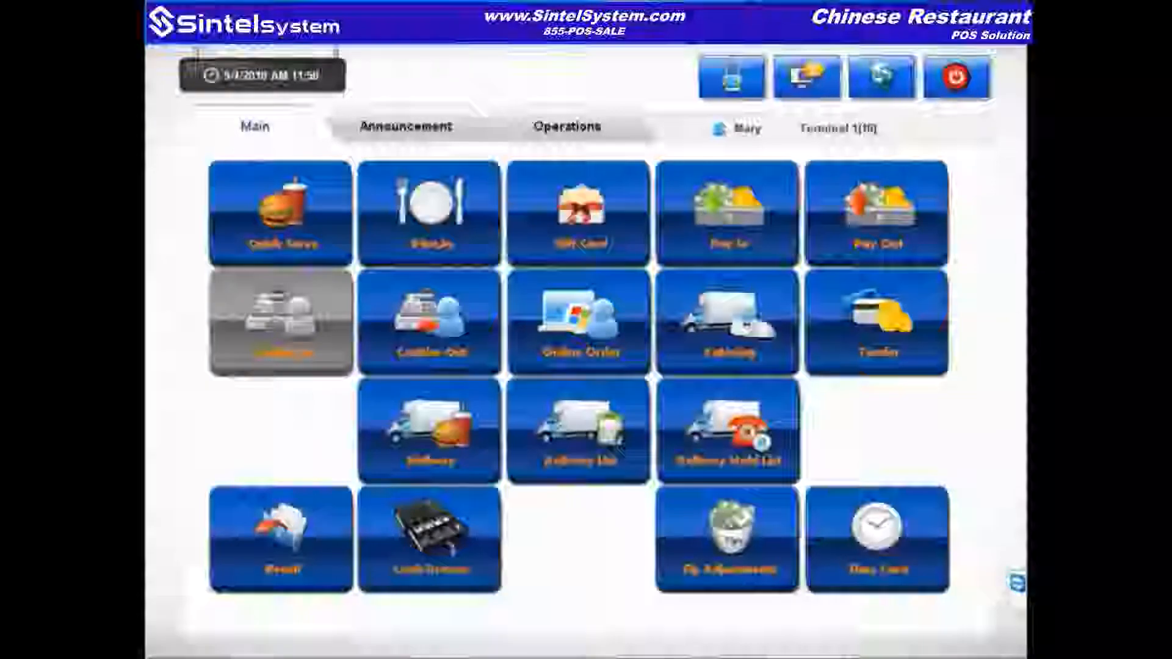
Step: Sort the incoming online orders by customer and send the mapped wings-and-tenders web order into the POS
{"action": "left_click", "coordinate": [579, 339]}
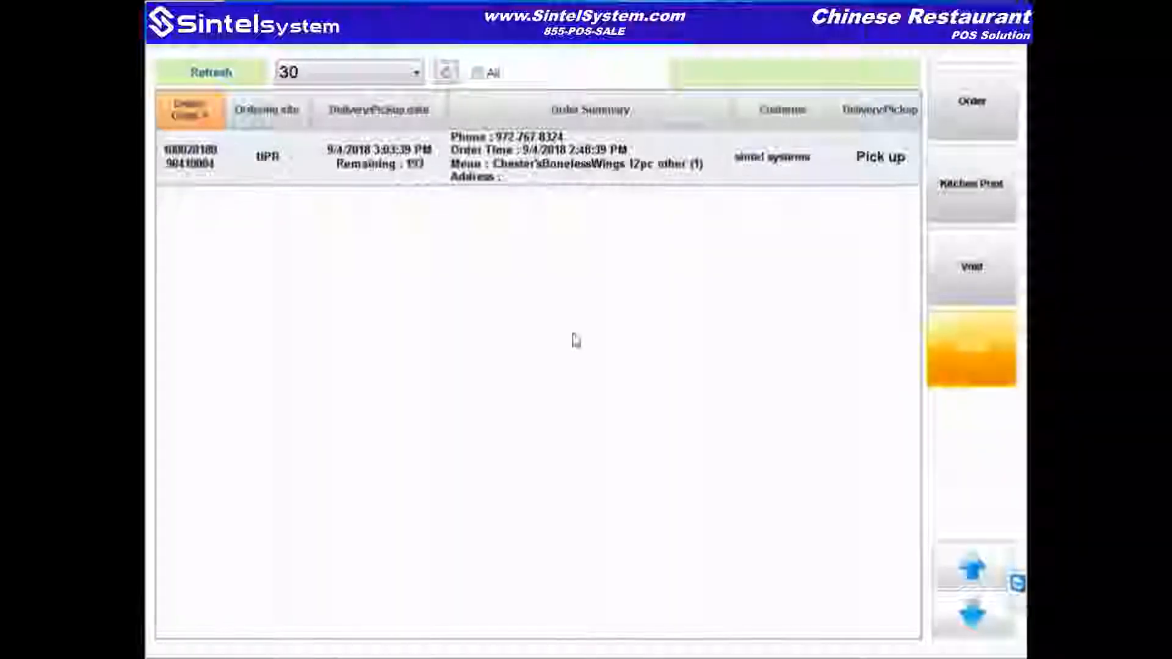
{"action": "left_click", "coordinate": [827, 119]}
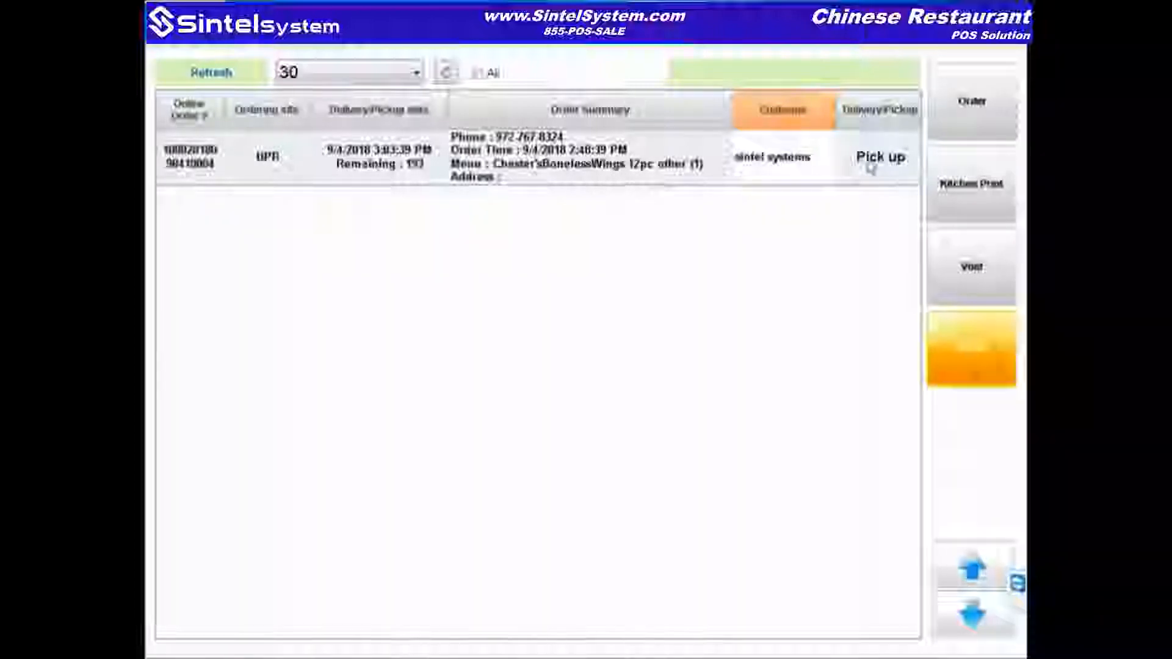
{"action": "left_click", "coordinate": [979, 130]}
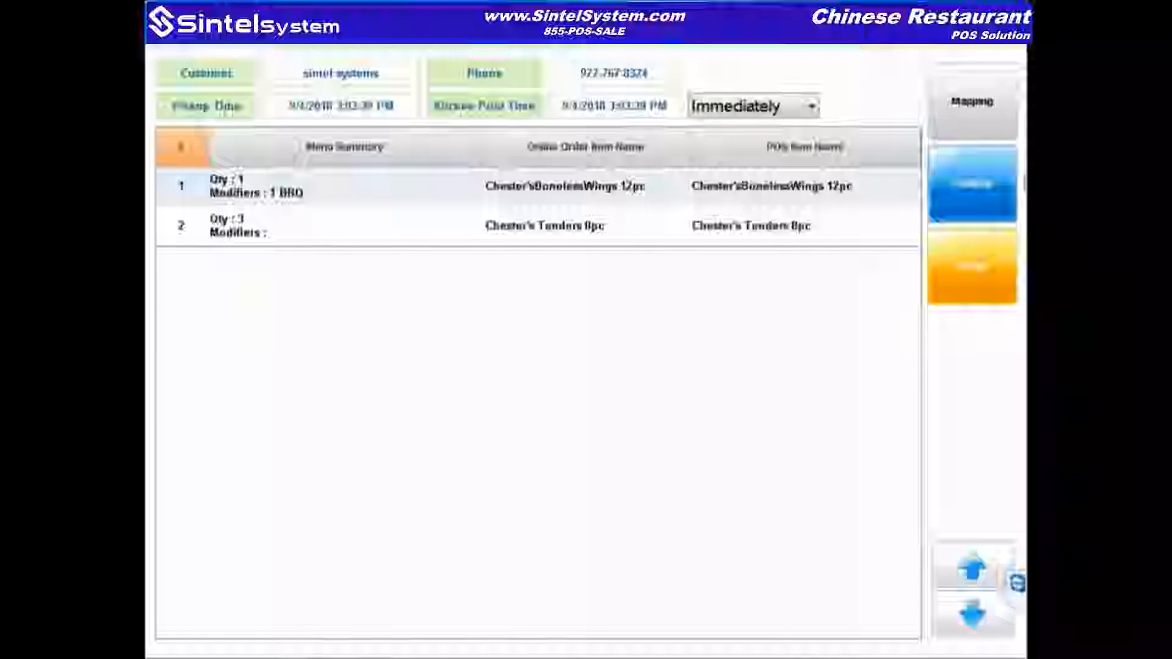
{"action": "left_click", "coordinate": [980, 189]}
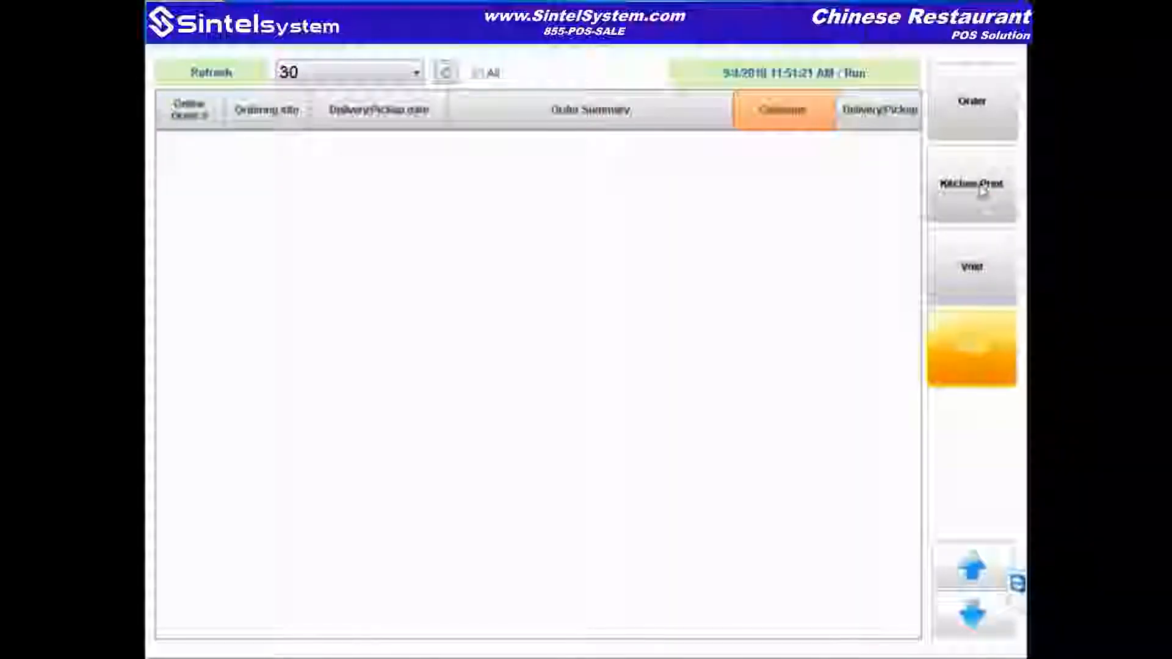
Step: Close the online order list, reopen it once, then close it again to the main menu tiles
{"action": "left_click", "coordinate": [962, 355]}
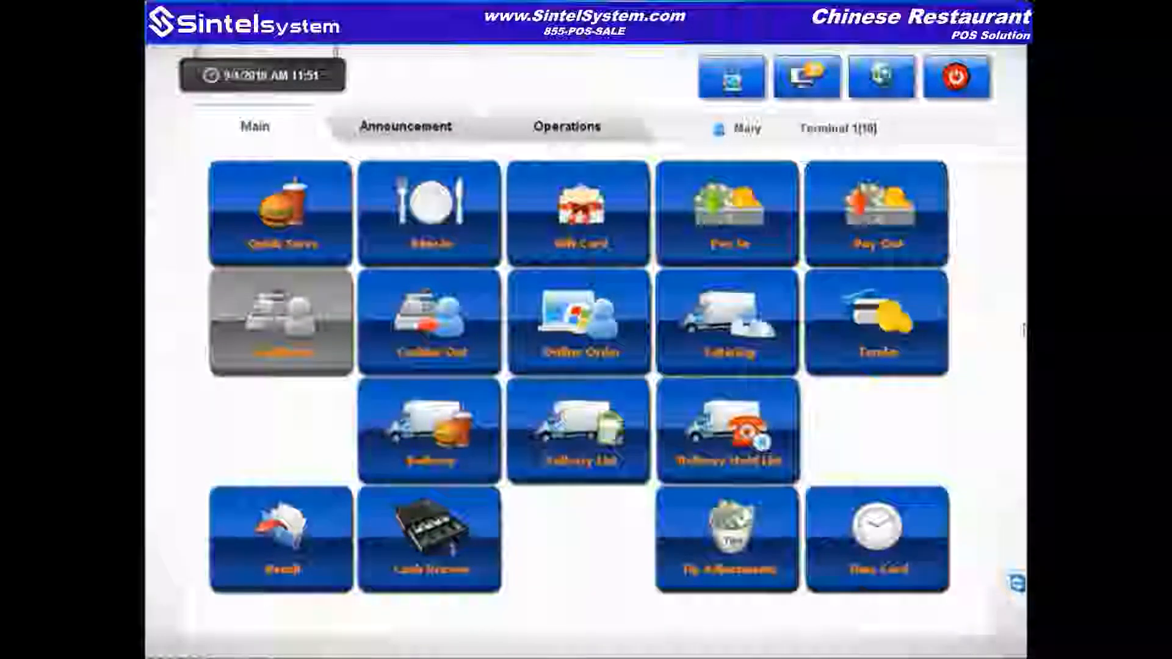
{"action": "left_click", "coordinate": [586, 347]}
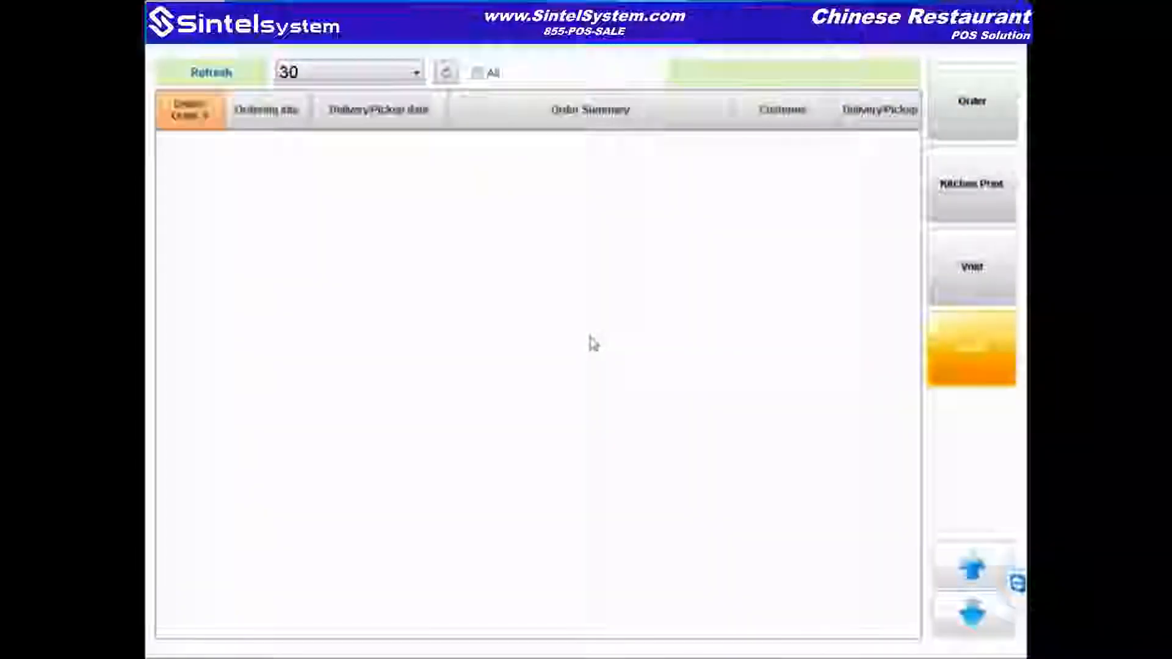
{"action": "left_click", "coordinate": [1001, 355]}
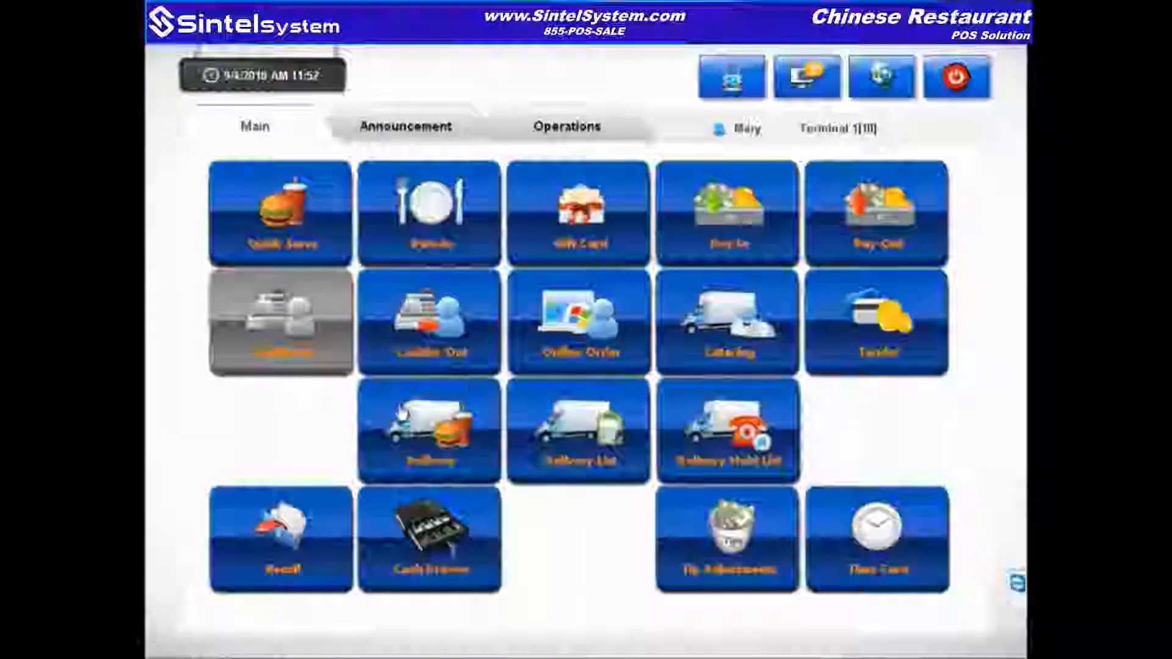
Step: Start a new delivery order and log in with the employee code
{"action": "left_click", "coordinate": [425, 469]}
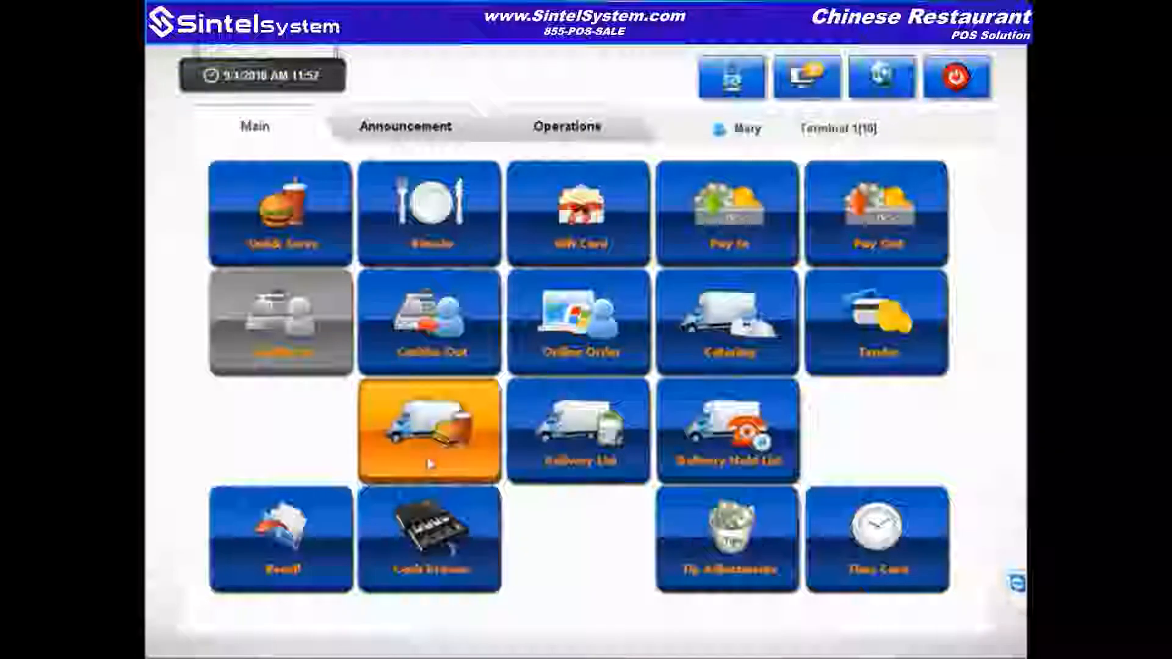
{"action": "left_click", "coordinate": [713, 281]}
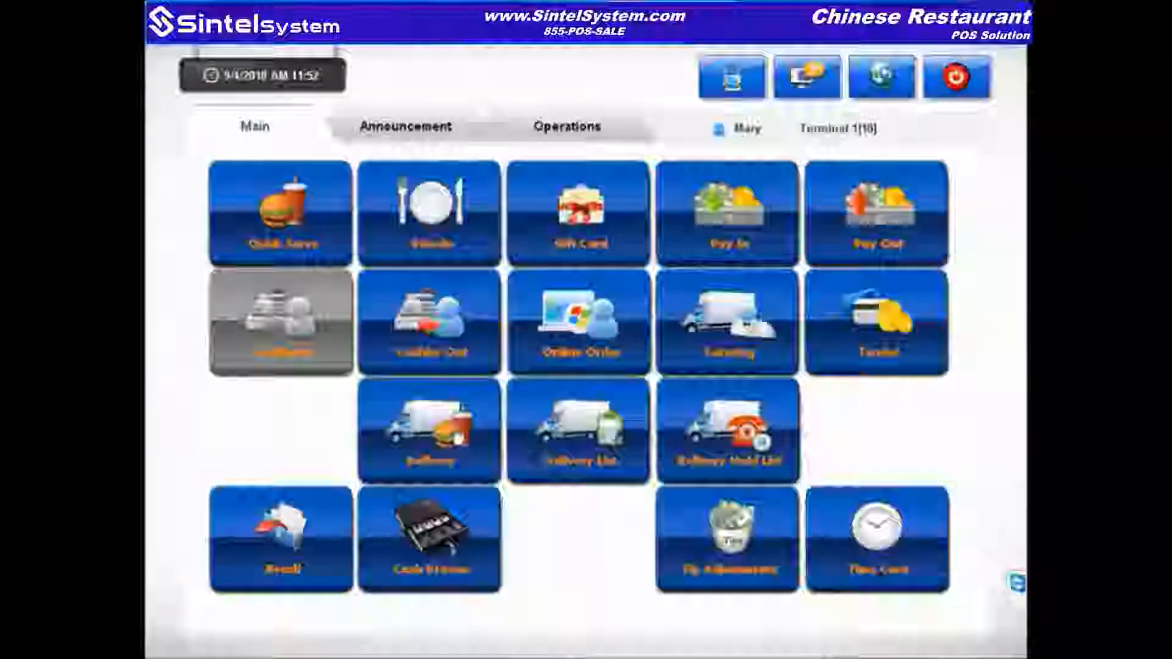
{"action": "left_click", "coordinate": [453, 435]}
{"action": "left_click", "coordinate": [451, 435]}
{"action": "left_click", "coordinate": [450, 434]}
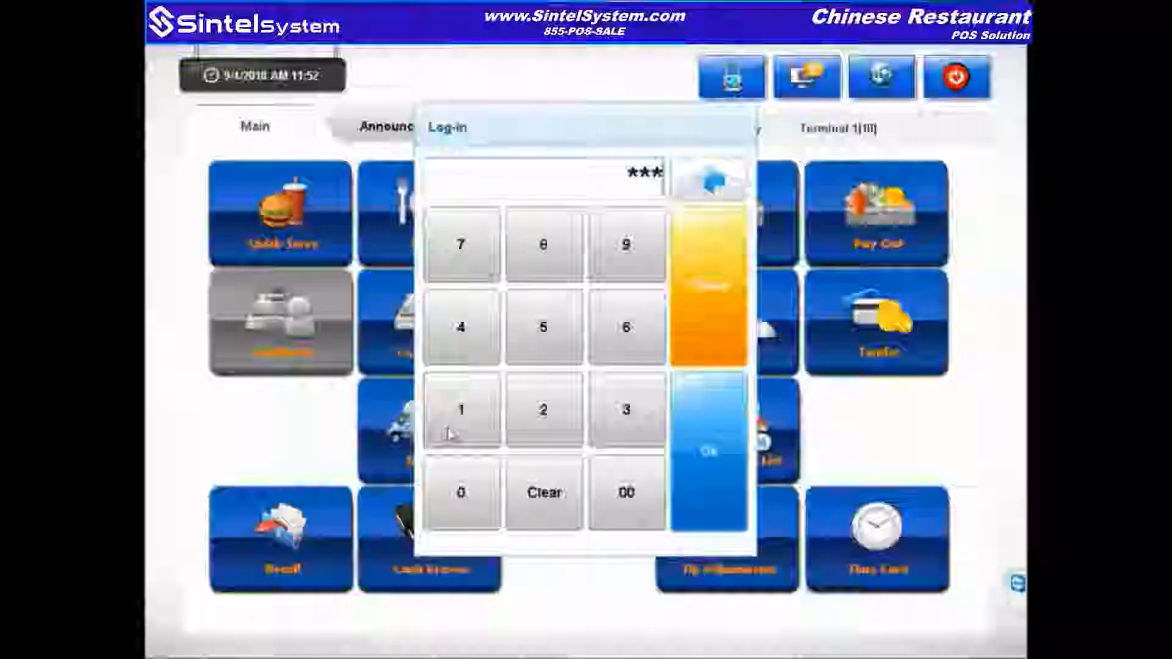
{"action": "left_click", "coordinate": [450, 434]}
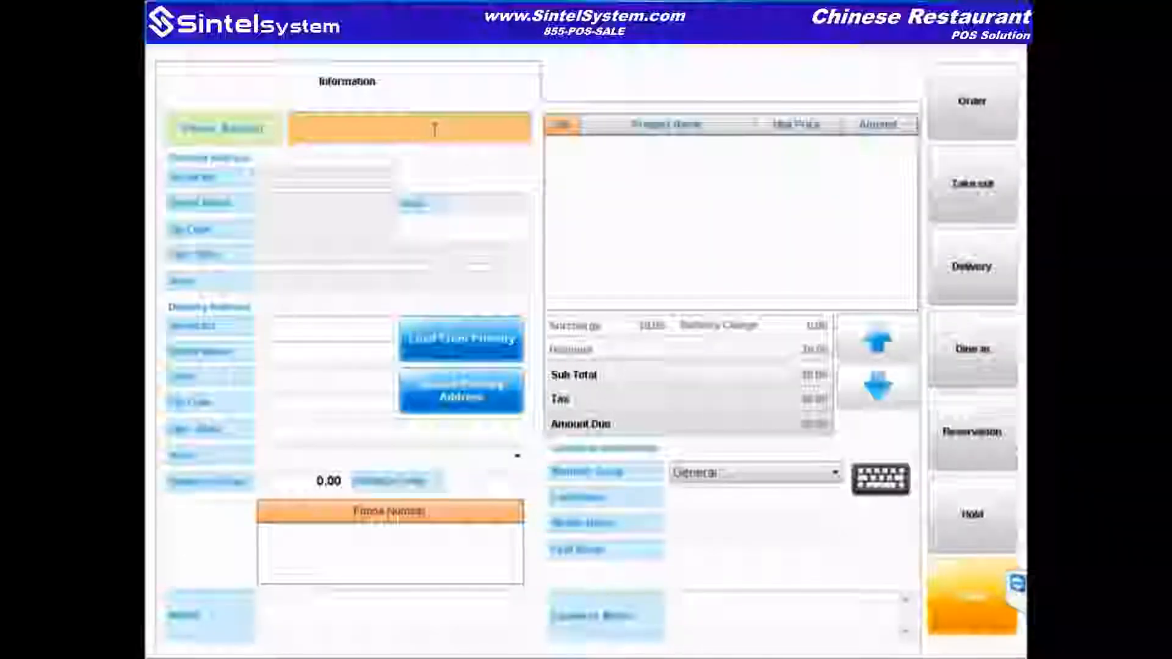
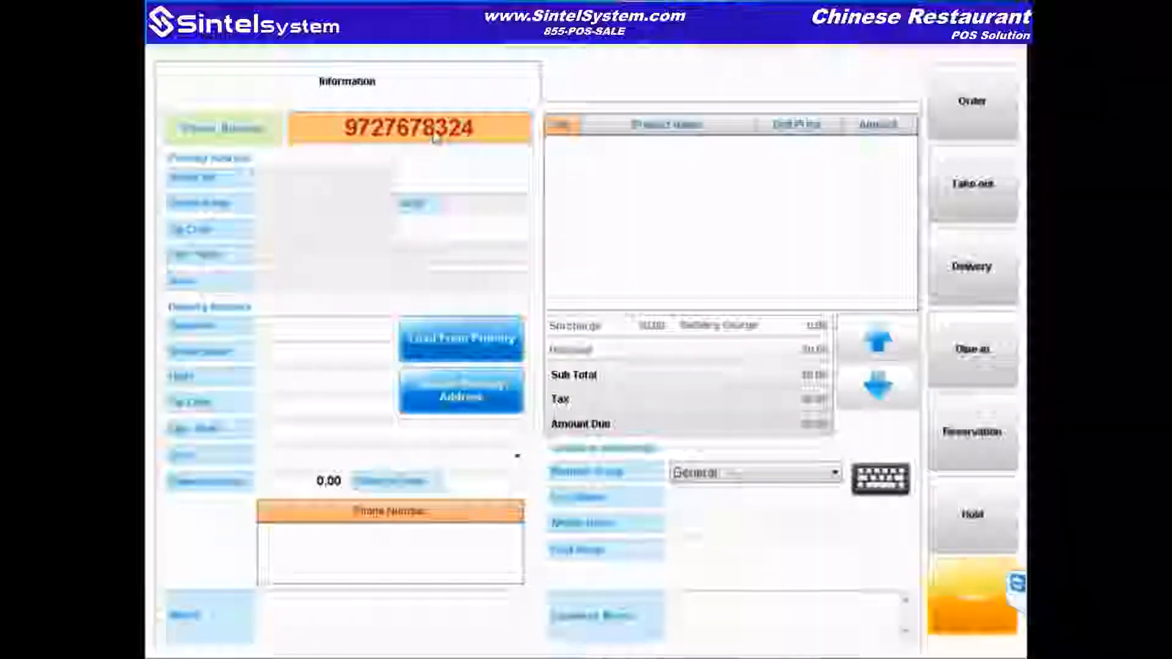
Step: Enter the customer's phone number, then discard that screen and start a fresh delivery order
{"action": "left_click", "coordinate": [976, 603]}
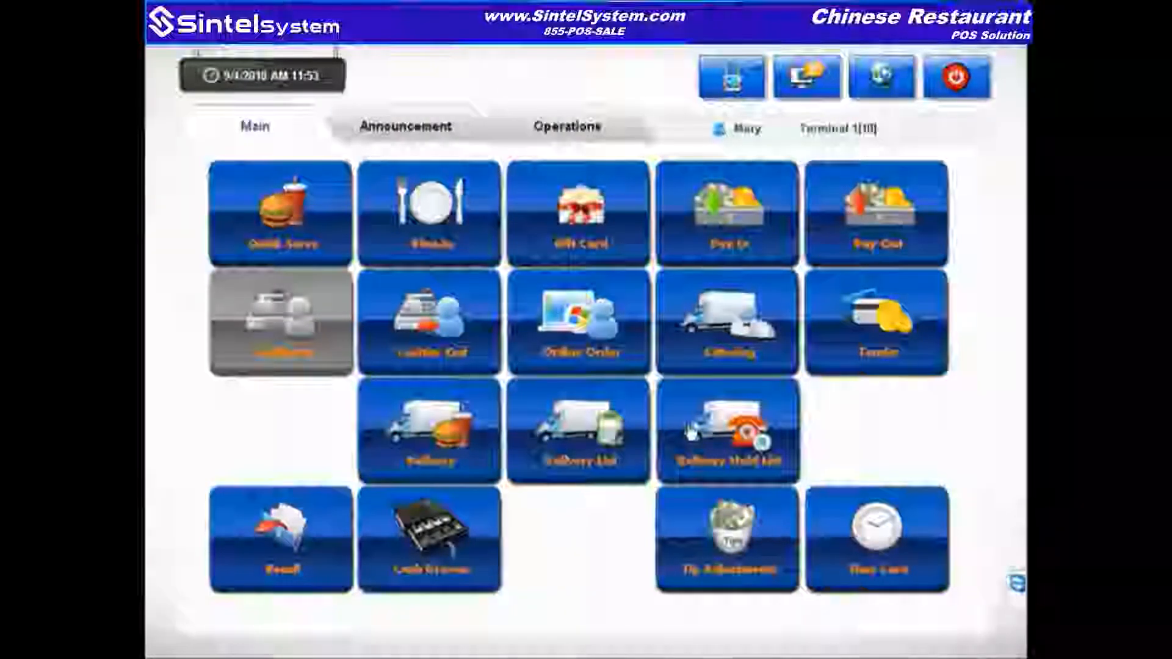
{"action": "left_click", "coordinate": [369, 429]}
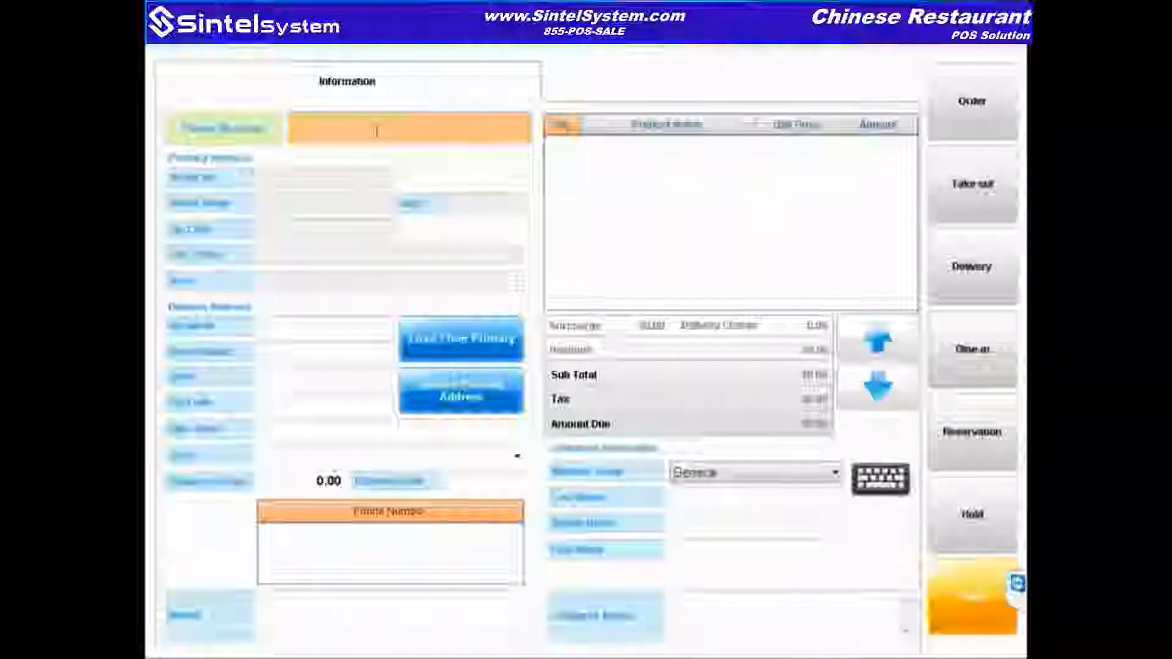
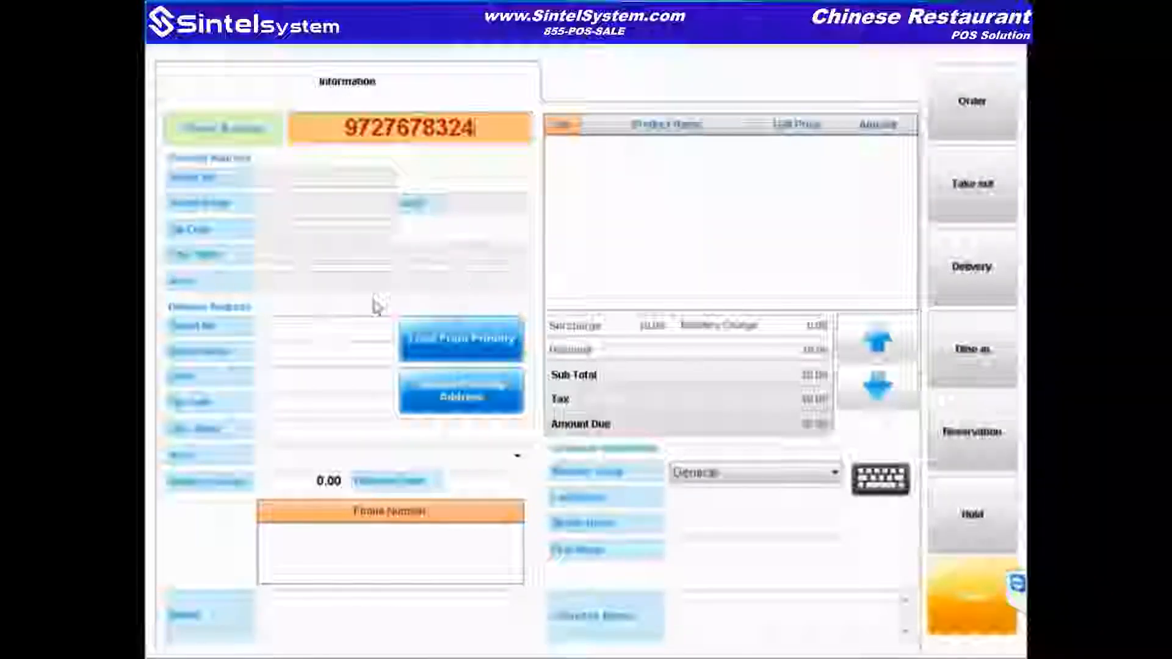
Step: Enter the customer's phone number and copy their primary address into the delivery address
{"action": "left_click", "coordinate": [454, 343]}
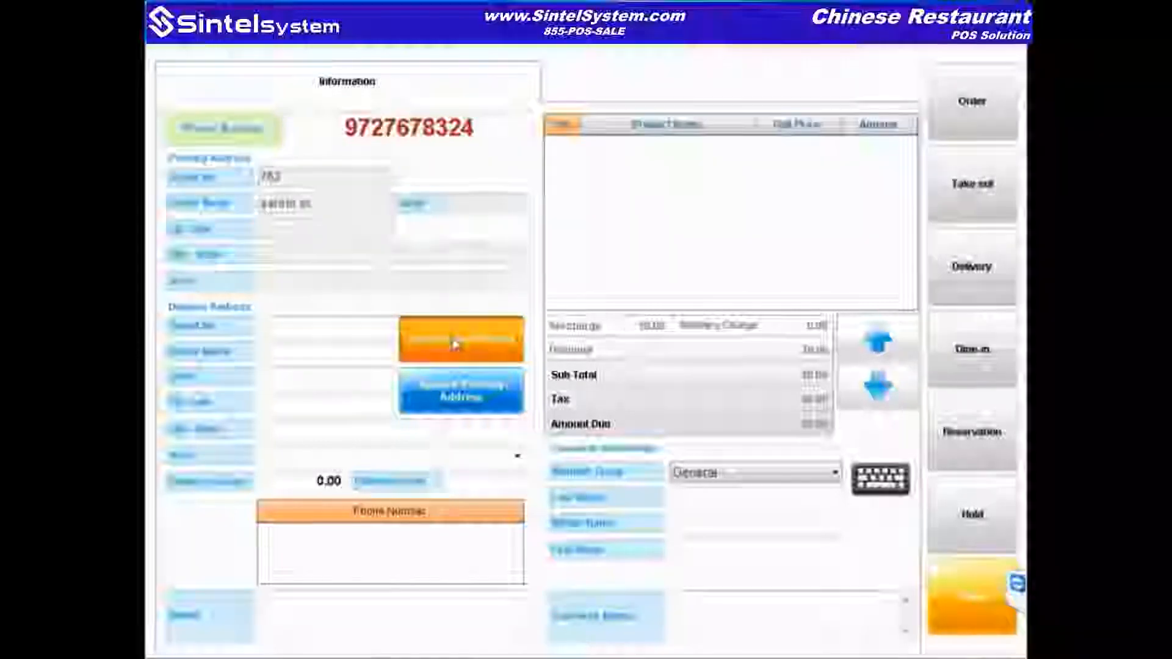
{"action": "left_click", "coordinate": [455, 343]}
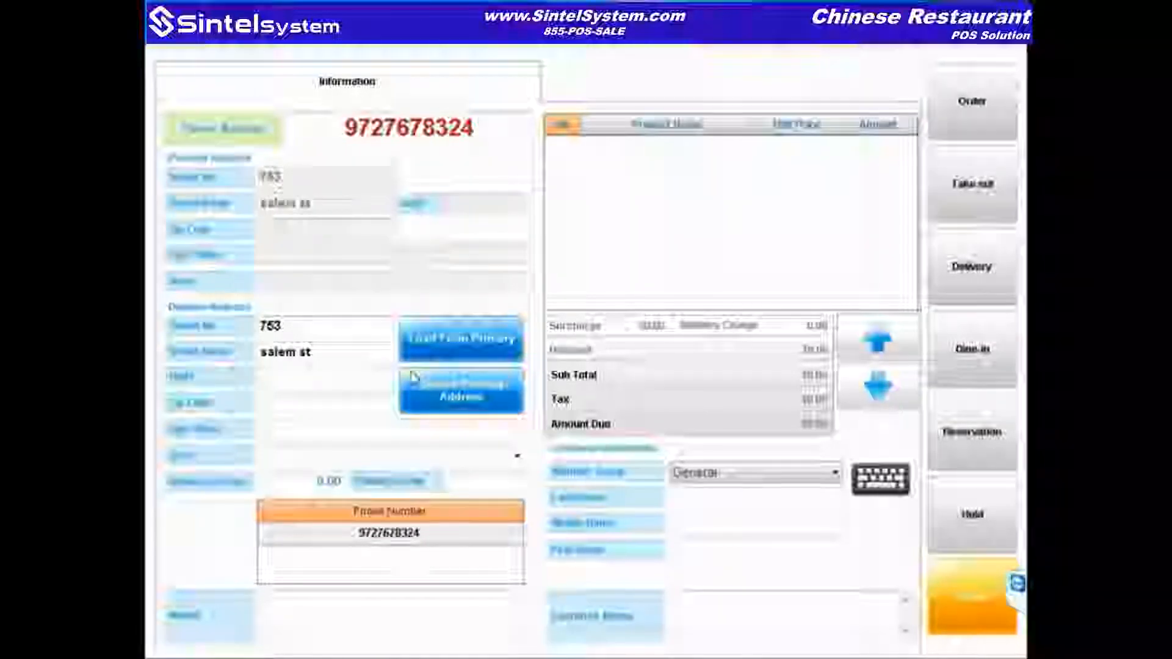
Step: Fill in the customer's last and first name, then proceed to the menu items
{"action": "left_click", "coordinate": [760, 497]}
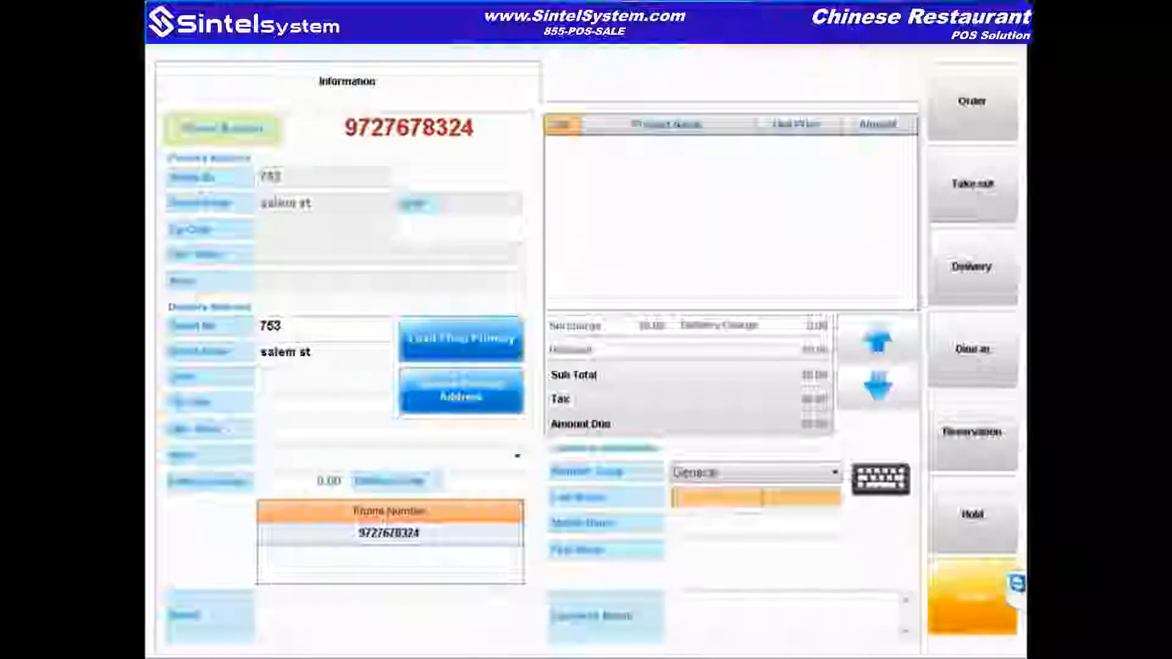
{"action": "type", "text": "Sintel"}
{"action": "key", "text": "Tab"}
{"action": "type", "text": "System"}
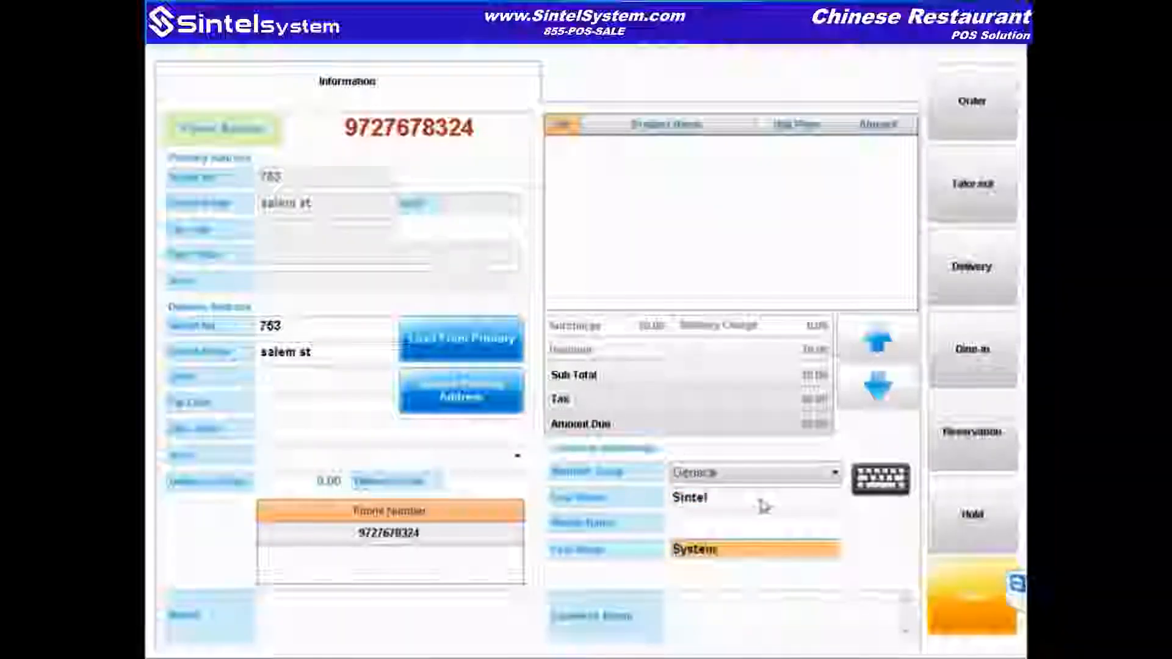
{"action": "left_click", "coordinate": [962, 120]}
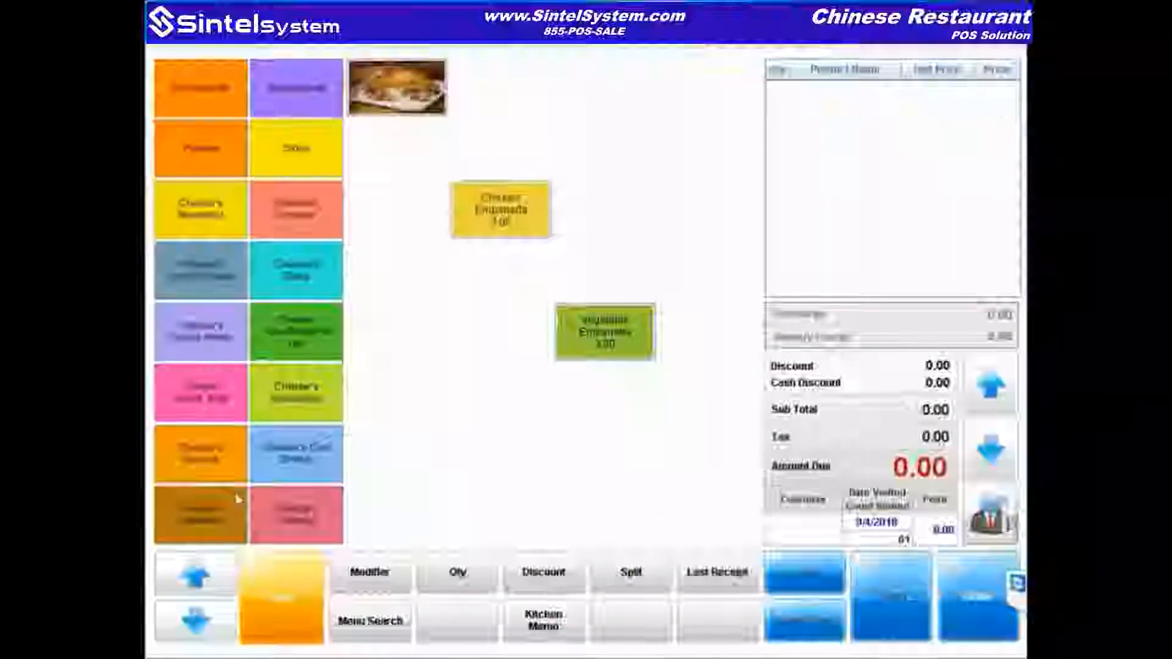
Step: Add Sacha Lamb, Salt & Pepper Chicken and Mild Shrimp w/ XO Sauce, 53.66 total, and finish the order
{"action": "left_click", "coordinate": [238, 499]}
{"action": "left_click", "coordinate": [604, 271]}
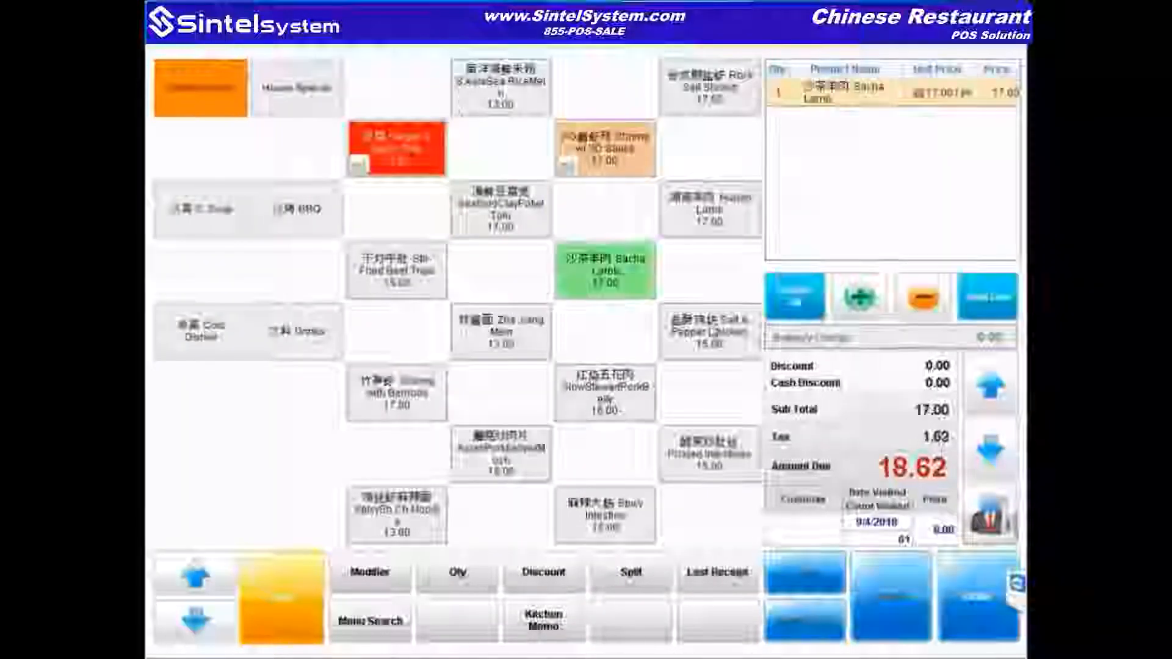
{"action": "left_click", "coordinate": [708, 332]}
{"action": "left_click", "coordinate": [607, 172]}
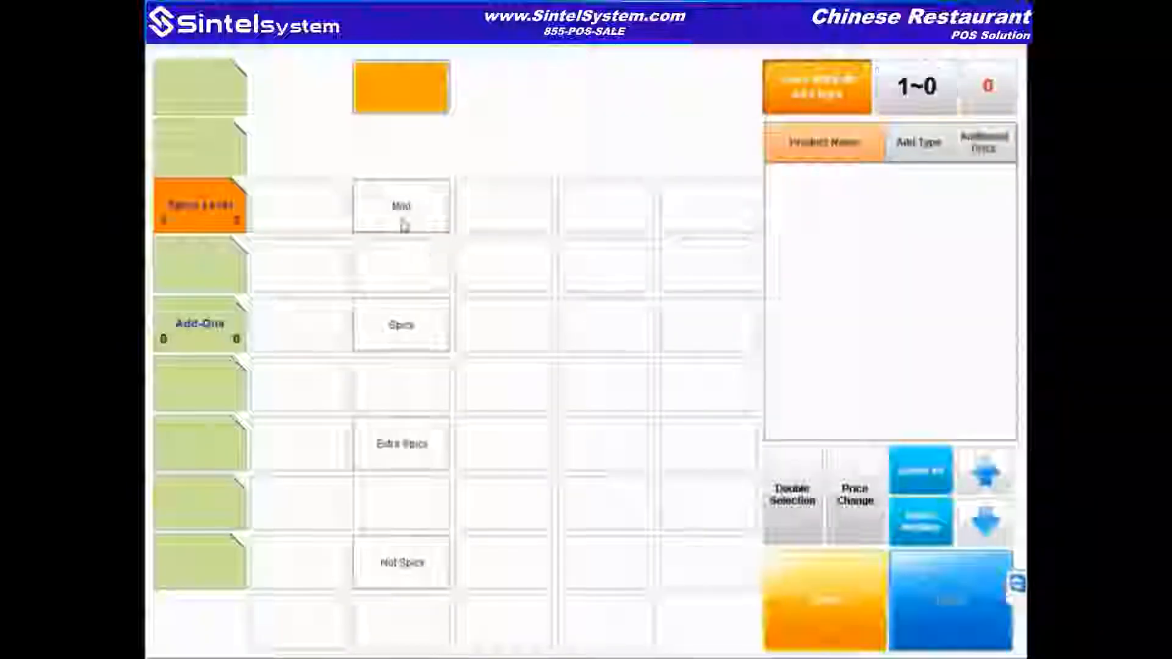
{"action": "left_click", "coordinate": [403, 226]}
{"action": "left_click", "coordinate": [964, 641]}
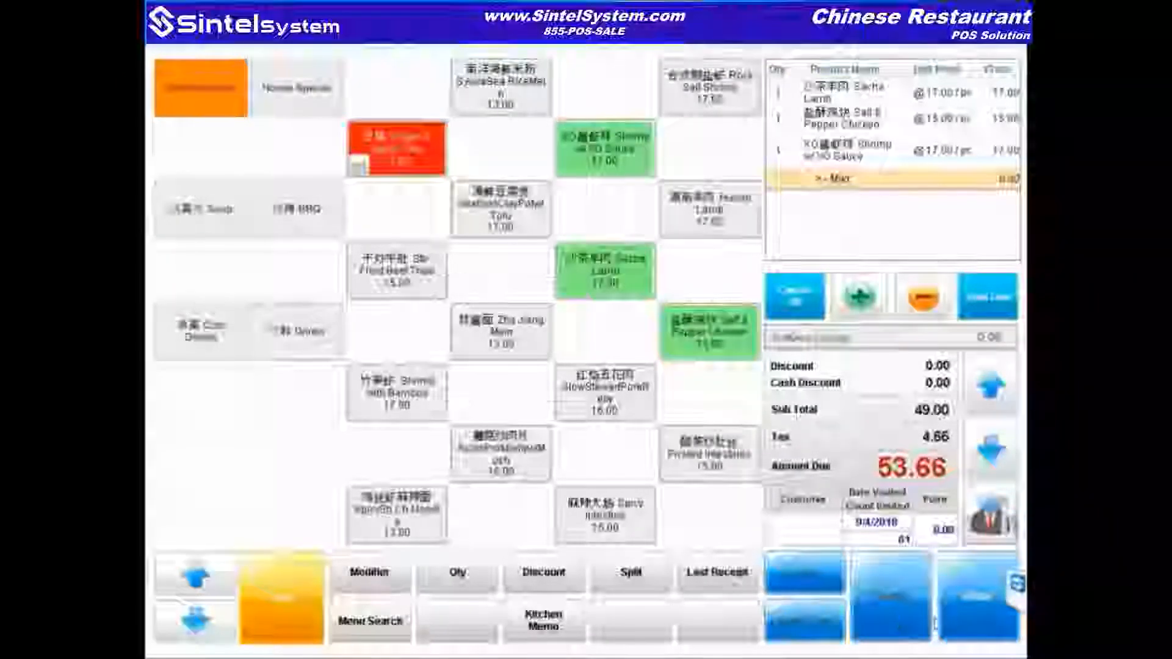
{"action": "left_click", "coordinate": [990, 618]}
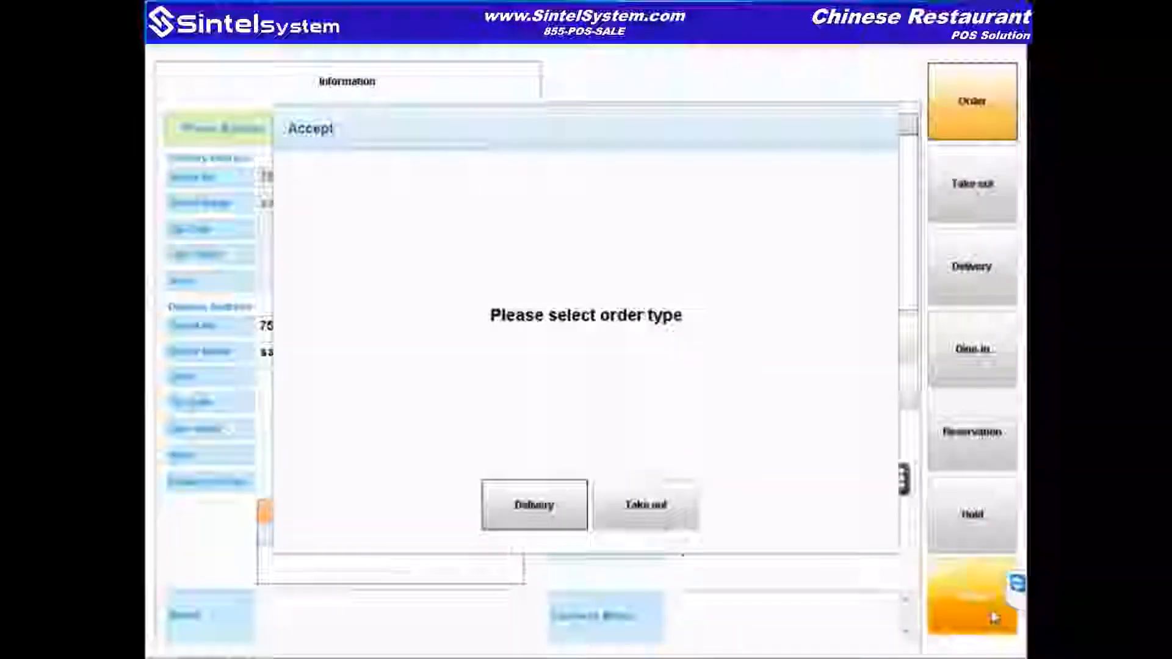
Step: Make the order a Delivery and leave its 53.66 balance unpaid after cancelling a test card sale
{"action": "left_click", "coordinate": [540, 510]}
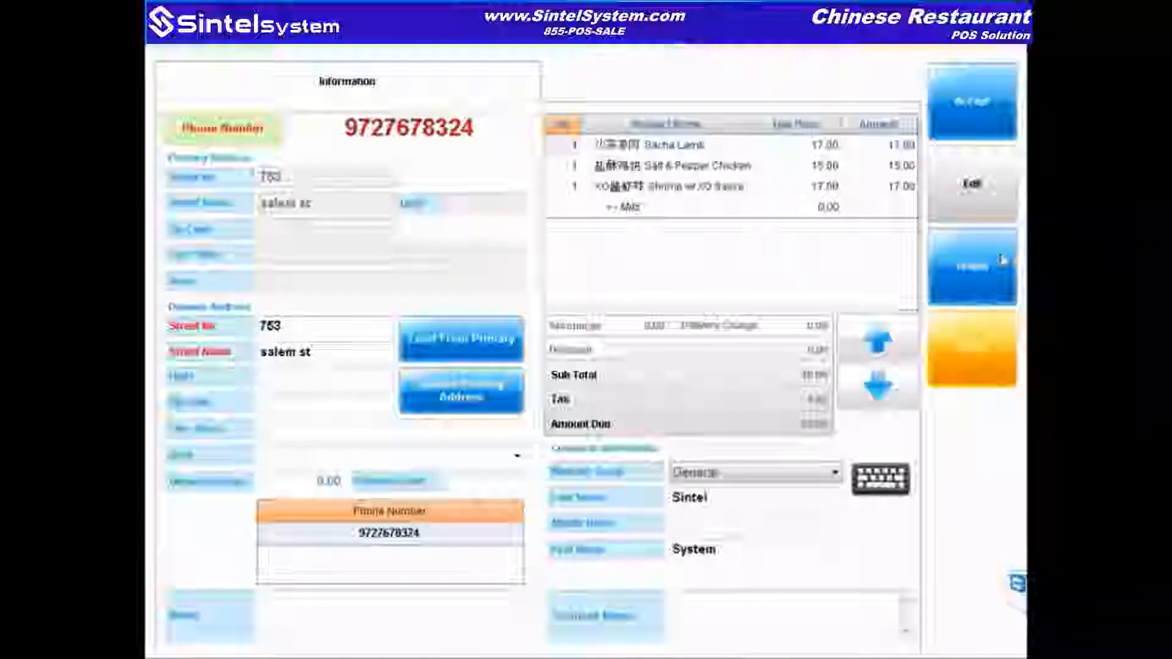
{"action": "left_click", "coordinate": [995, 274]}
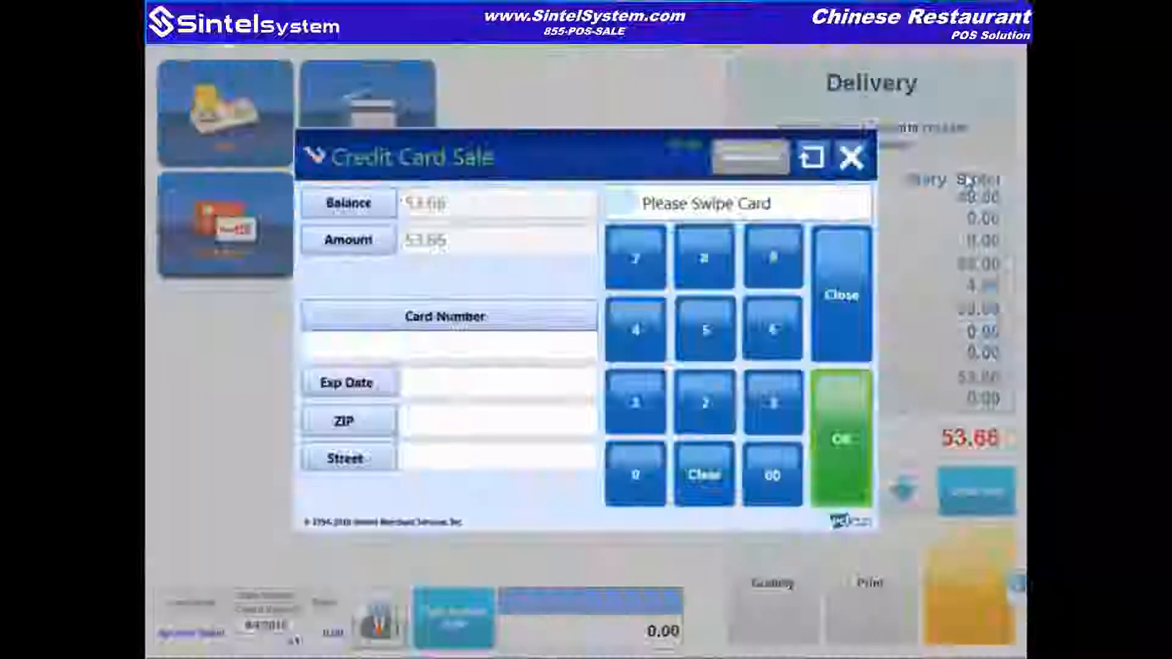
{"action": "left_click", "coordinate": [646, 340]}
{"action": "left_click", "coordinate": [623, 400]}
{"action": "left_click", "coordinate": [635, 403]}
{"action": "left_click", "coordinate": [635, 403]}
{"action": "left_click", "coordinate": [635, 403]}
{"action": "left_click", "coordinate": [634, 403]}
{"action": "left_click", "coordinate": [635, 403]}
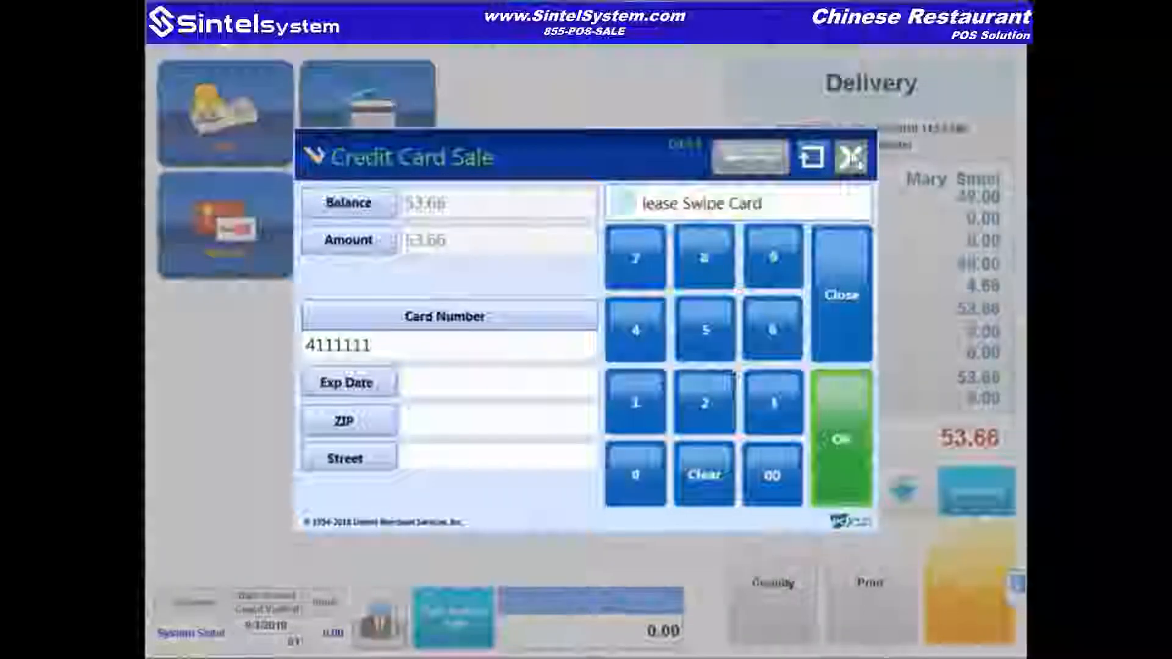
{"action": "left_click", "coordinate": [851, 158]}
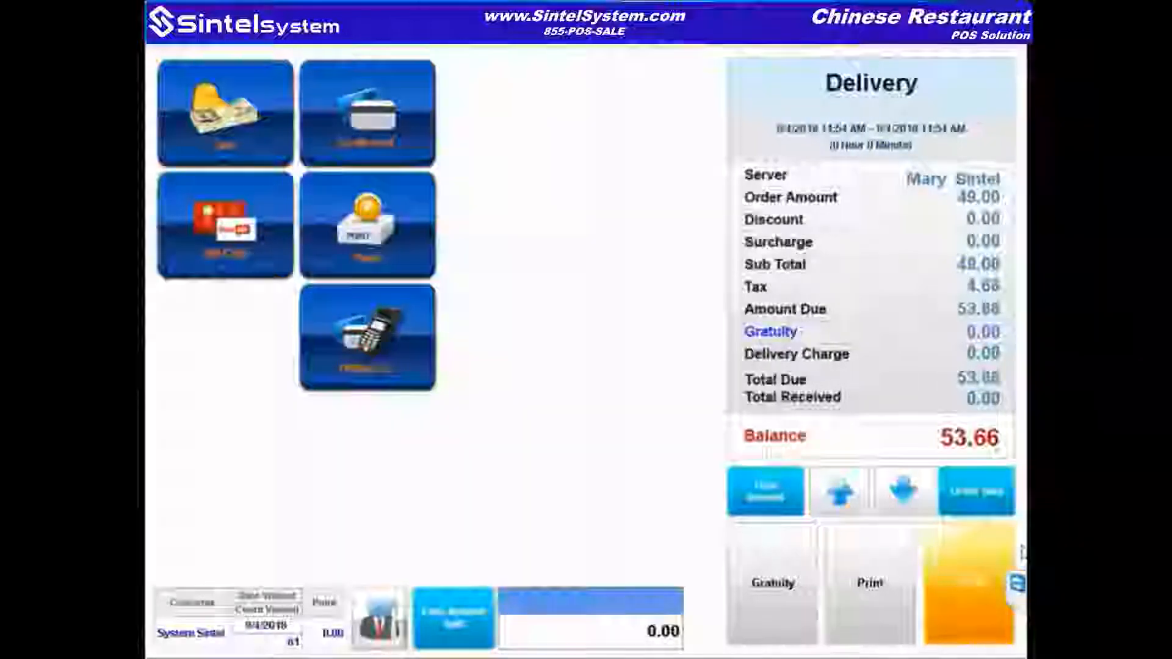
{"action": "left_click", "coordinate": [969, 589]}
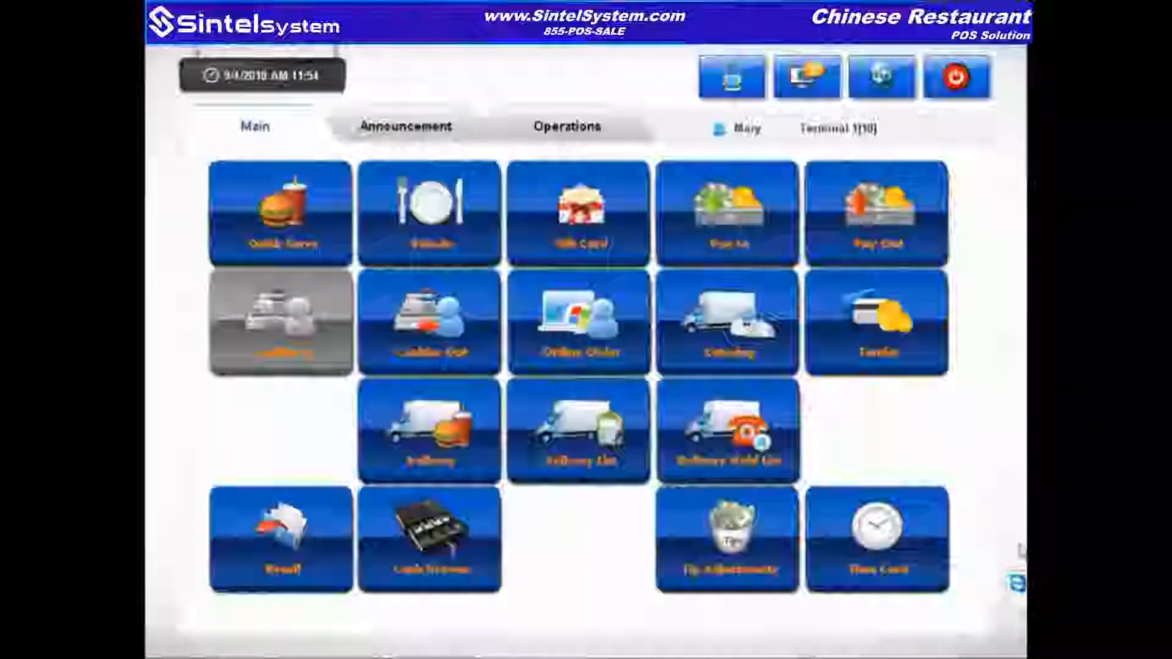
Step: Open the Delivery List with the login code, select the delivery order and open its payment
{"action": "left_click", "coordinate": [487, 437]}
{"action": "type", "text": "****"}
{"action": "key", "text": "Return"}
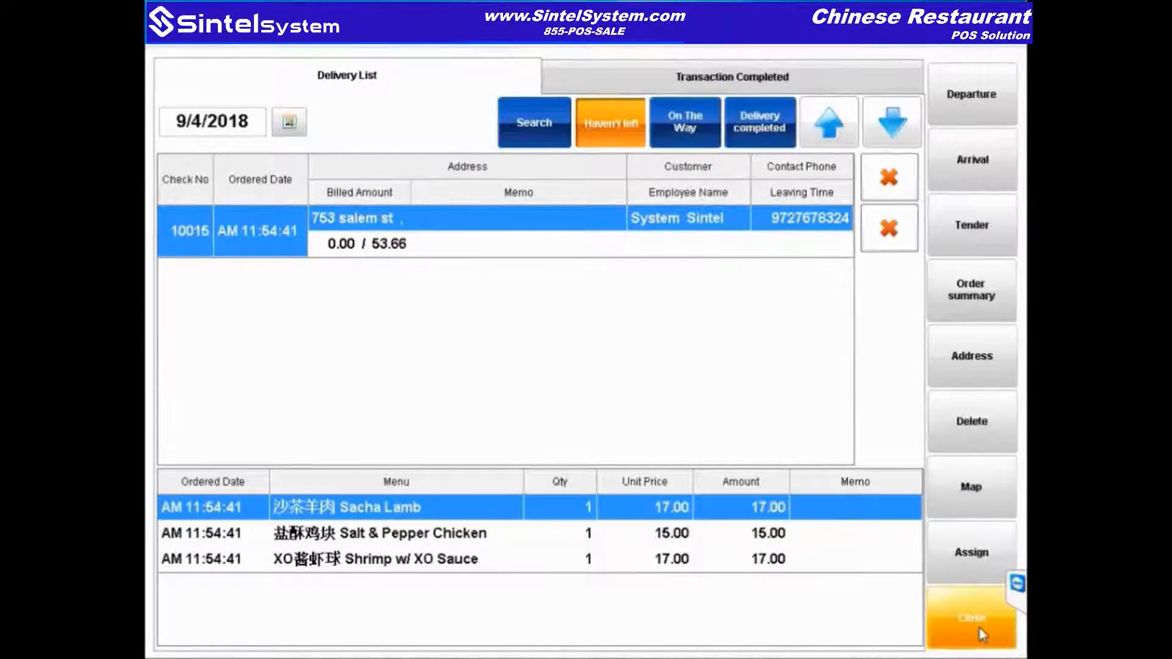
{"action": "left_click", "coordinate": [907, 193]}
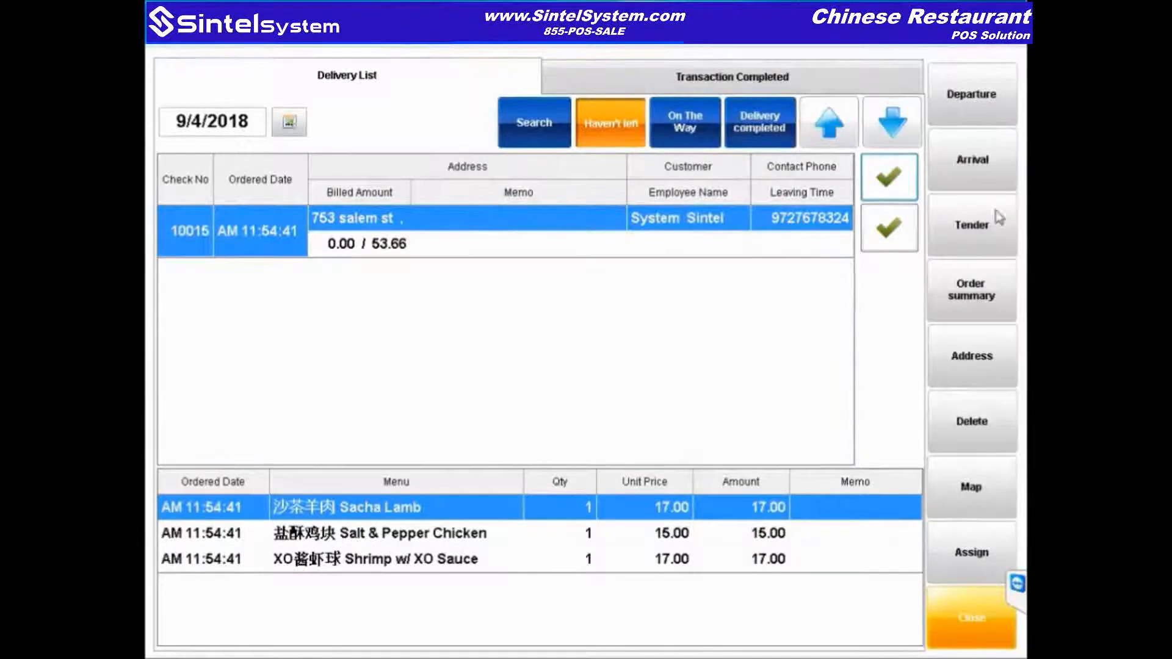
{"action": "left_click", "coordinate": [999, 218]}
Step: Pay the order with 55.00 cash and accept the 1.34 change
{"action": "left_click", "coordinate": [413, 165]}
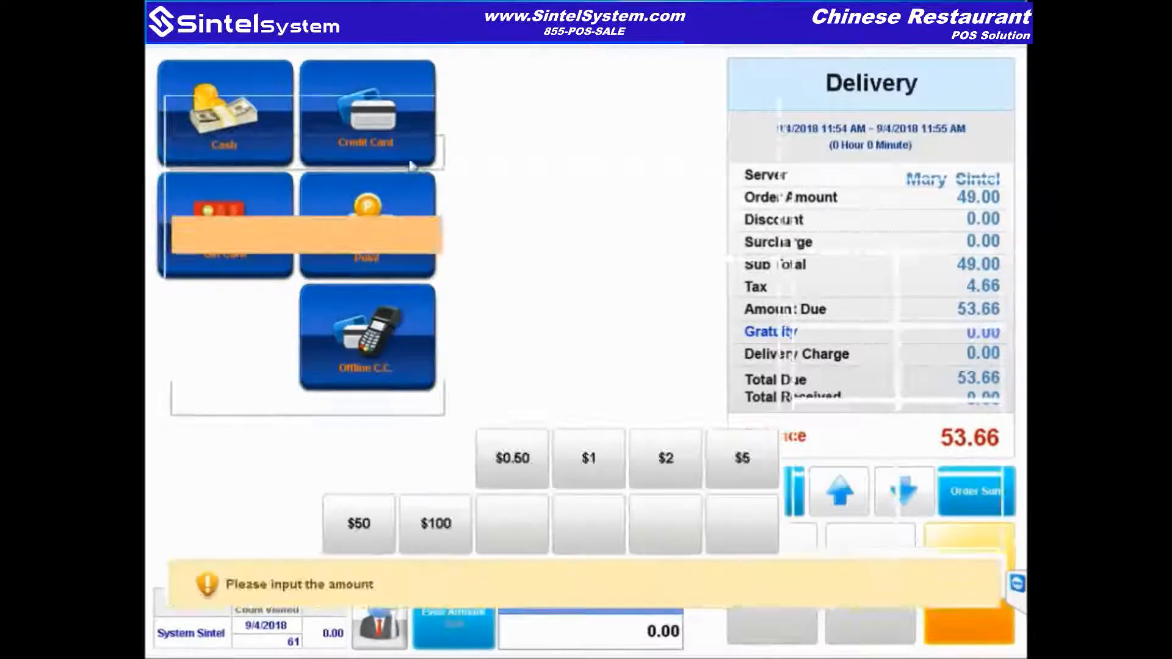
{"action": "type", "text": "5500"}
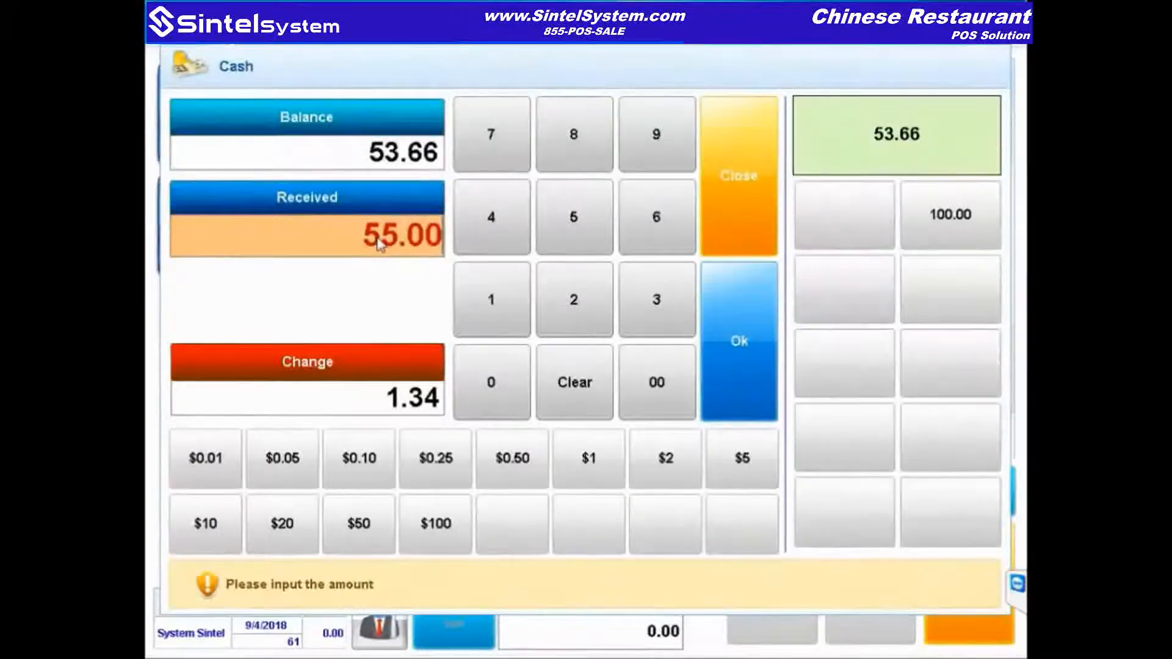
{"action": "left_click", "coordinate": [768, 328]}
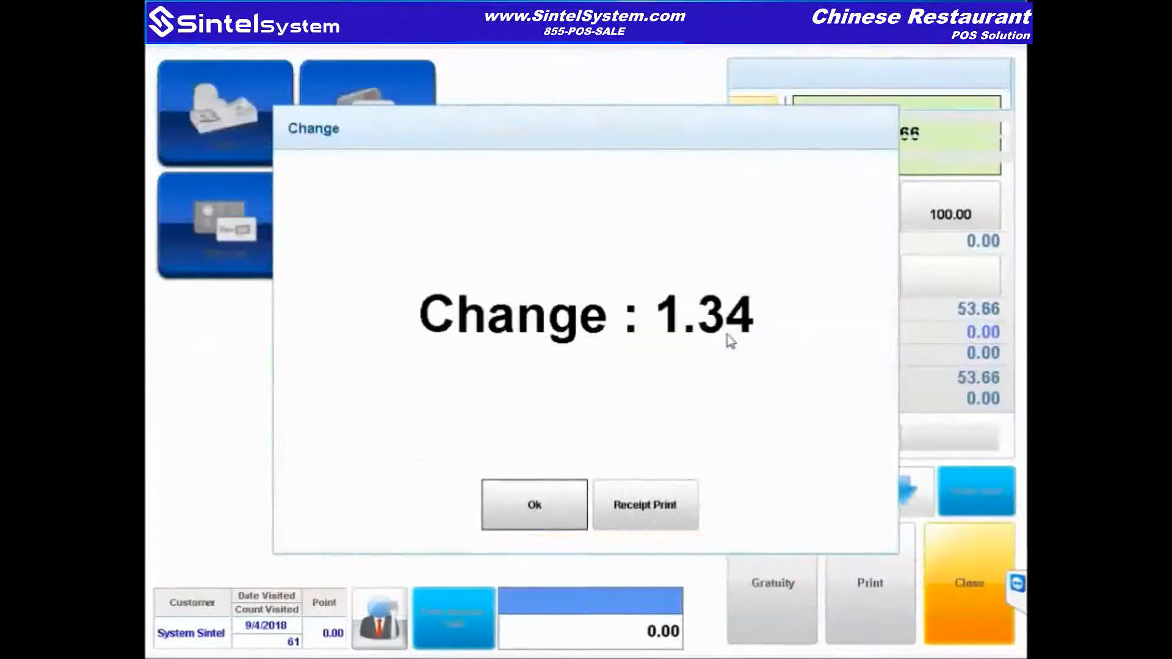
{"action": "left_click", "coordinate": [530, 523]}
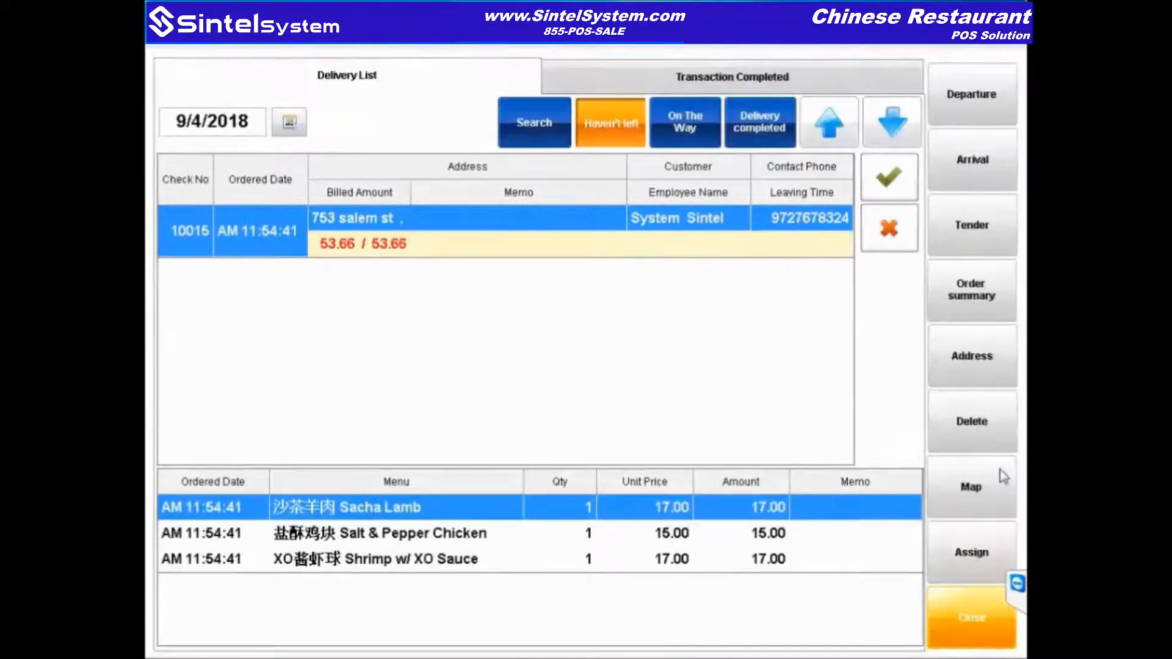
Step: Mark delivery order 10015 as done and complete its payment
{"action": "left_click", "coordinate": [885, 180]}
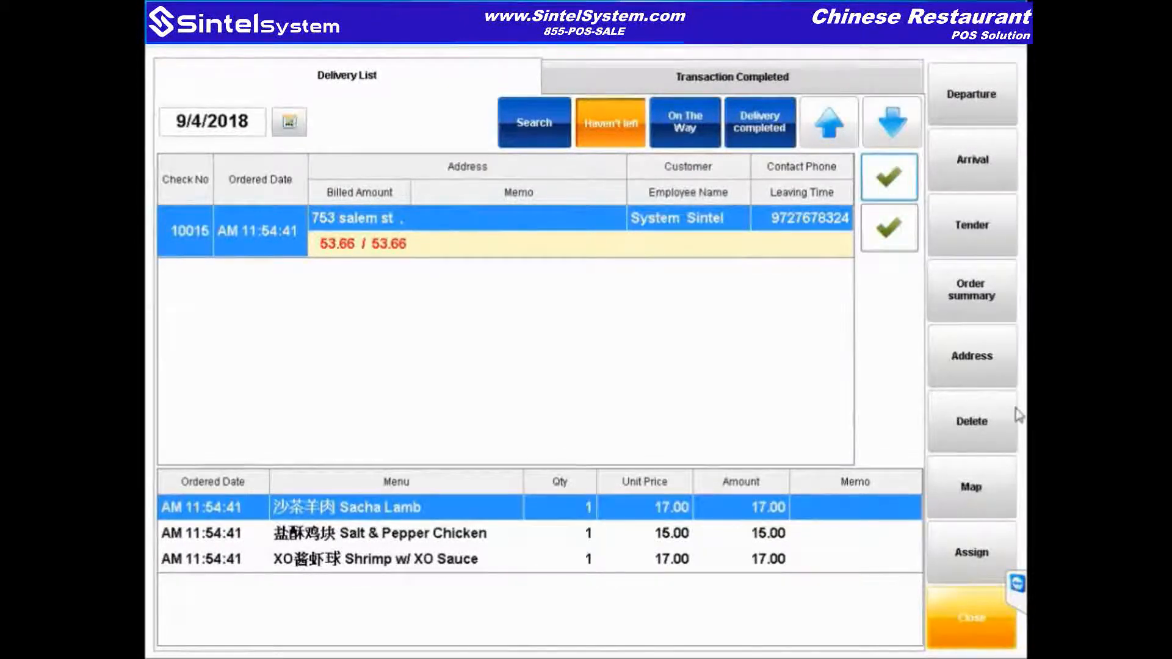
{"action": "left_click", "coordinate": [971, 227]}
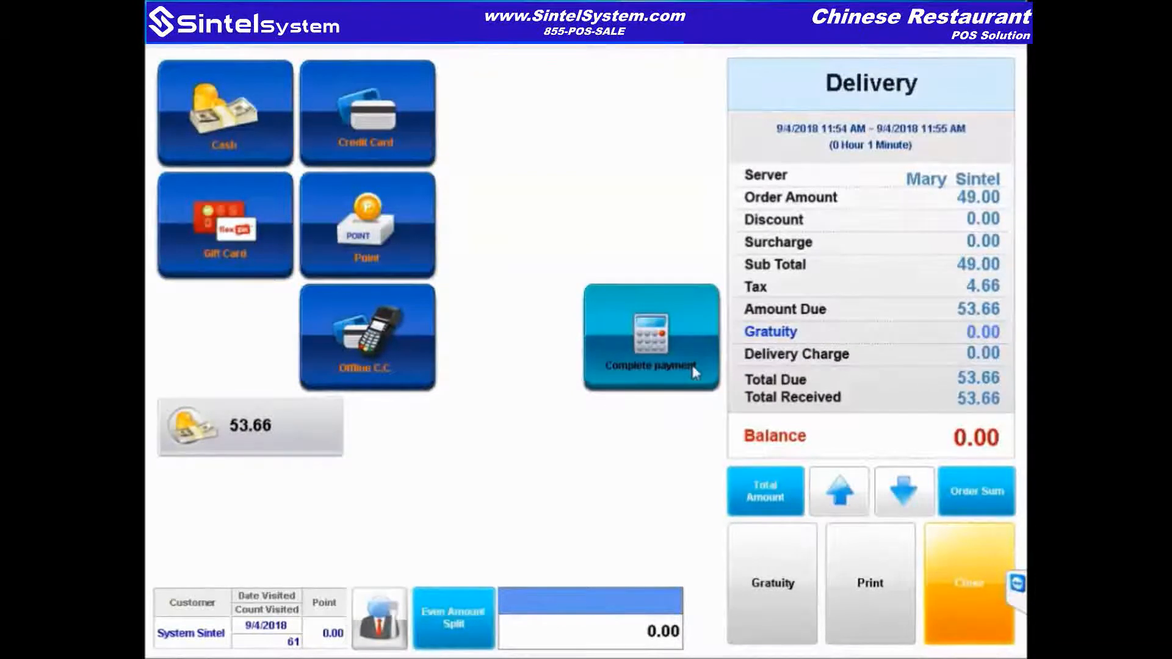
{"action": "left_click", "coordinate": [694, 370]}
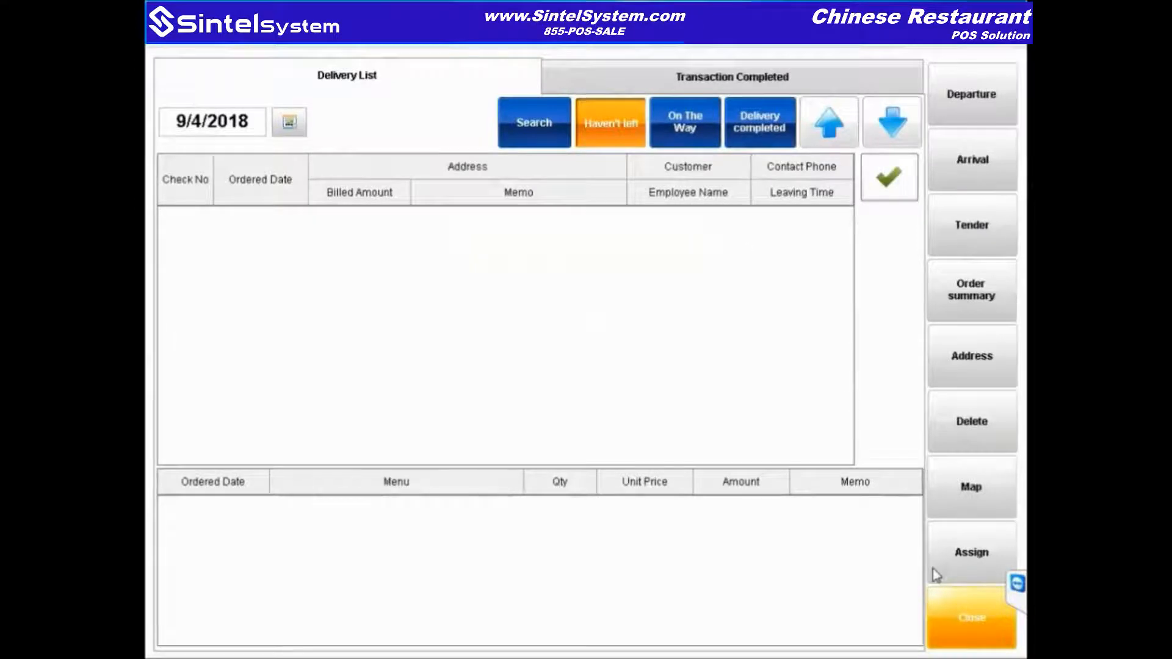
Step: Close the Delivery List, log into Catering to review the 37.30 Upsolution Online Order, then close it
{"action": "left_click", "coordinate": [972, 621]}
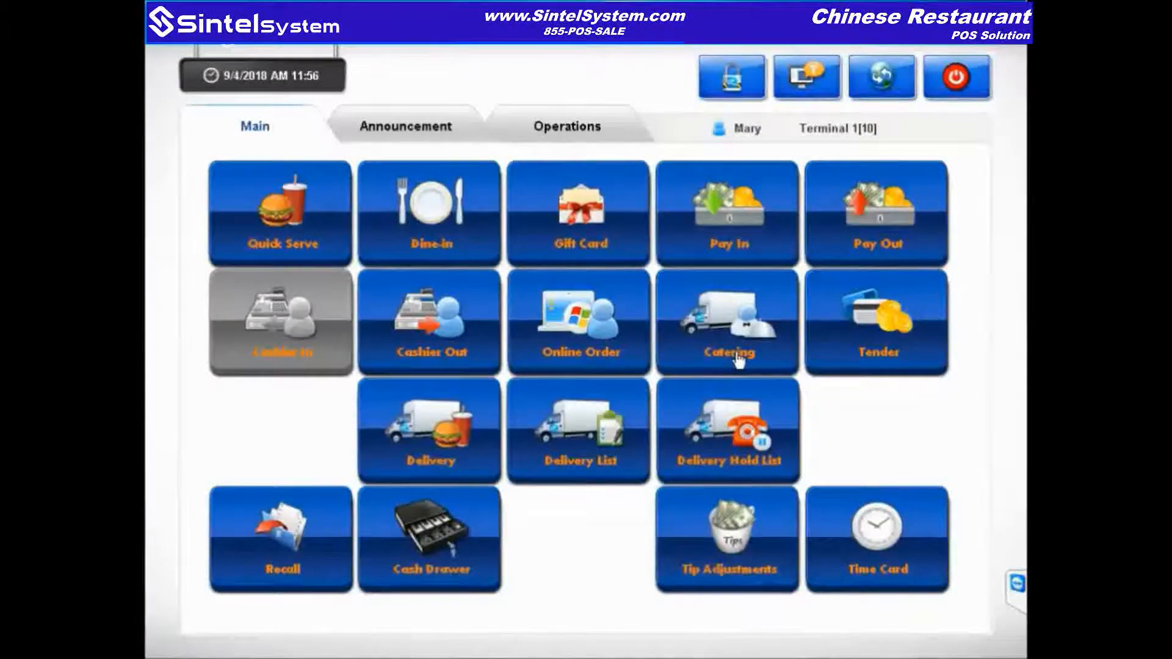
{"action": "left_click", "coordinate": [711, 351]}
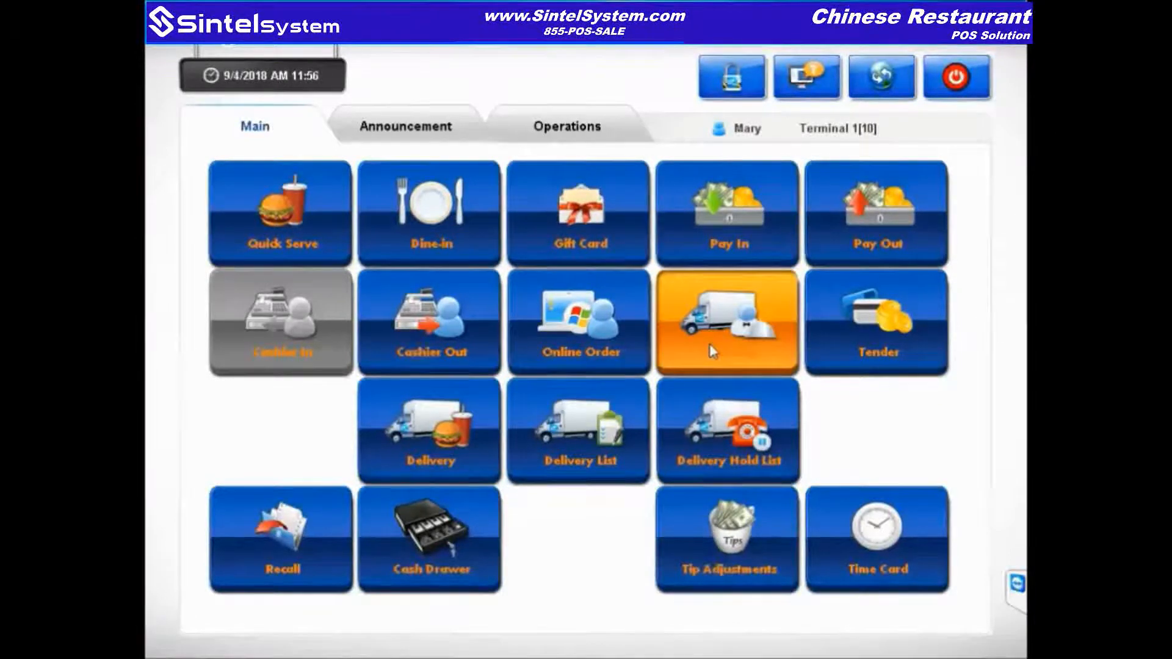
{"action": "type", "text": "1234"}
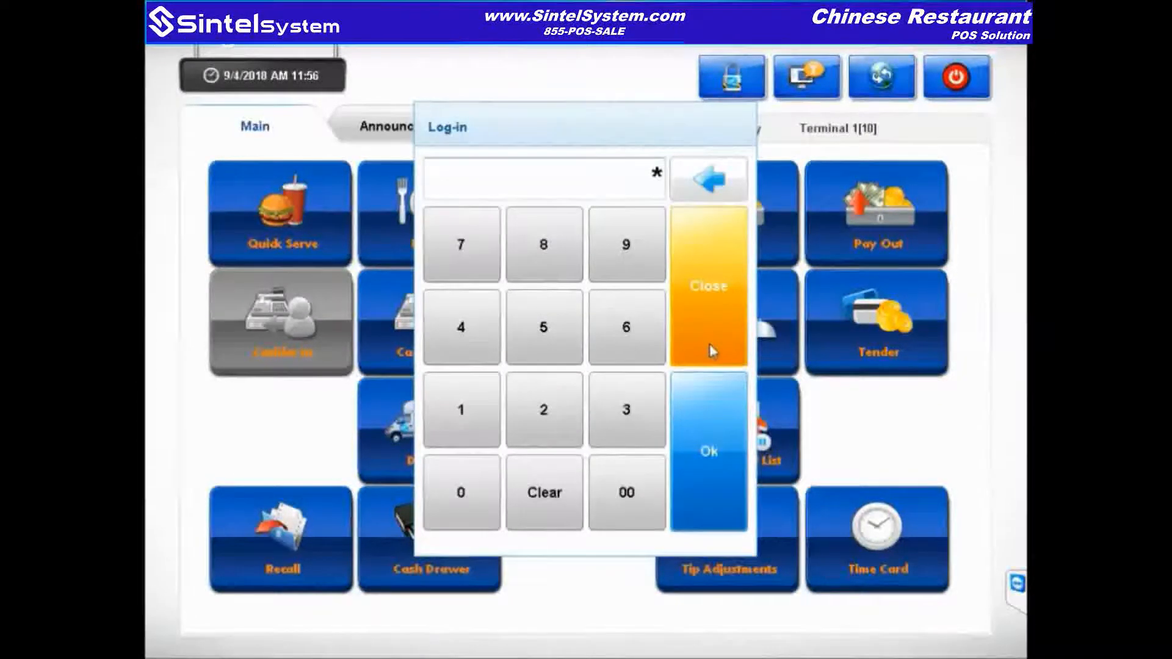
{"action": "key", "text": "Return"}
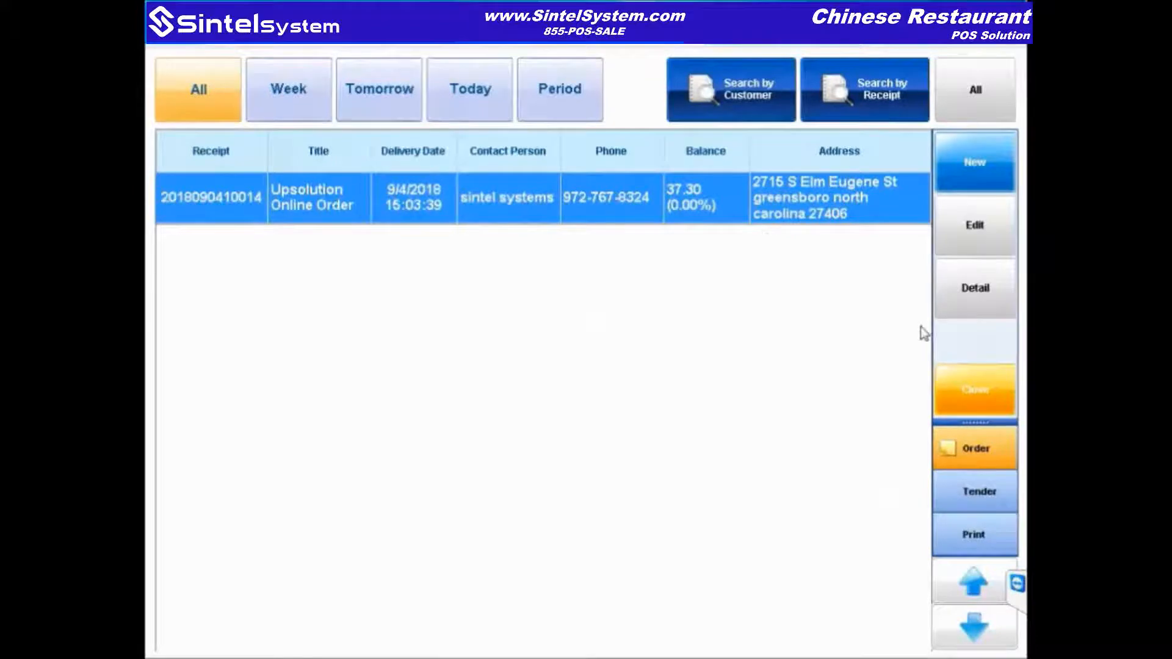
{"action": "left_click", "coordinate": [1014, 392]}
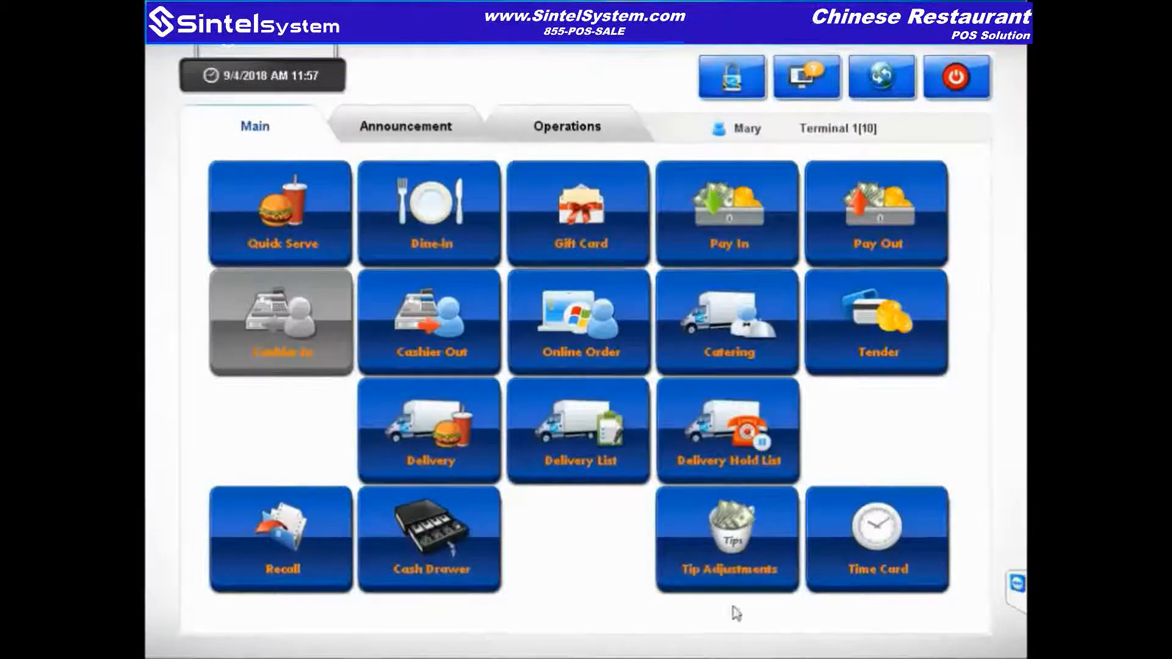
Step: Log into Tender and back out of its empty check list
{"action": "left_click", "coordinate": [850, 328]}
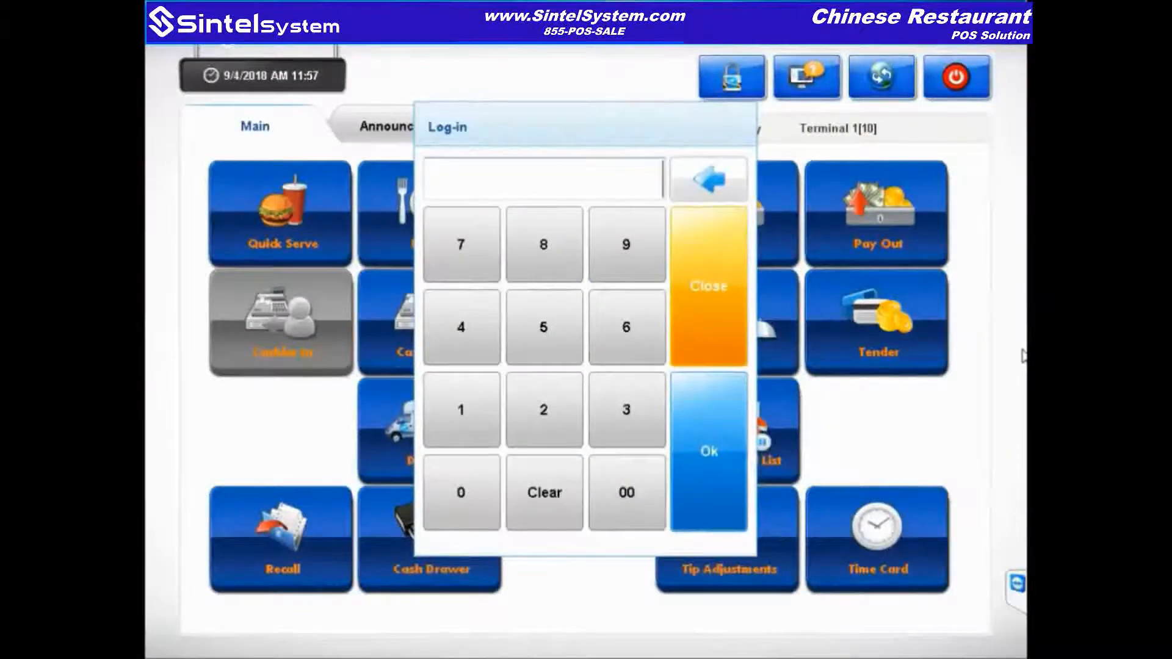
{"action": "type", "text": "**"}
{"action": "key", "text": "Return"}
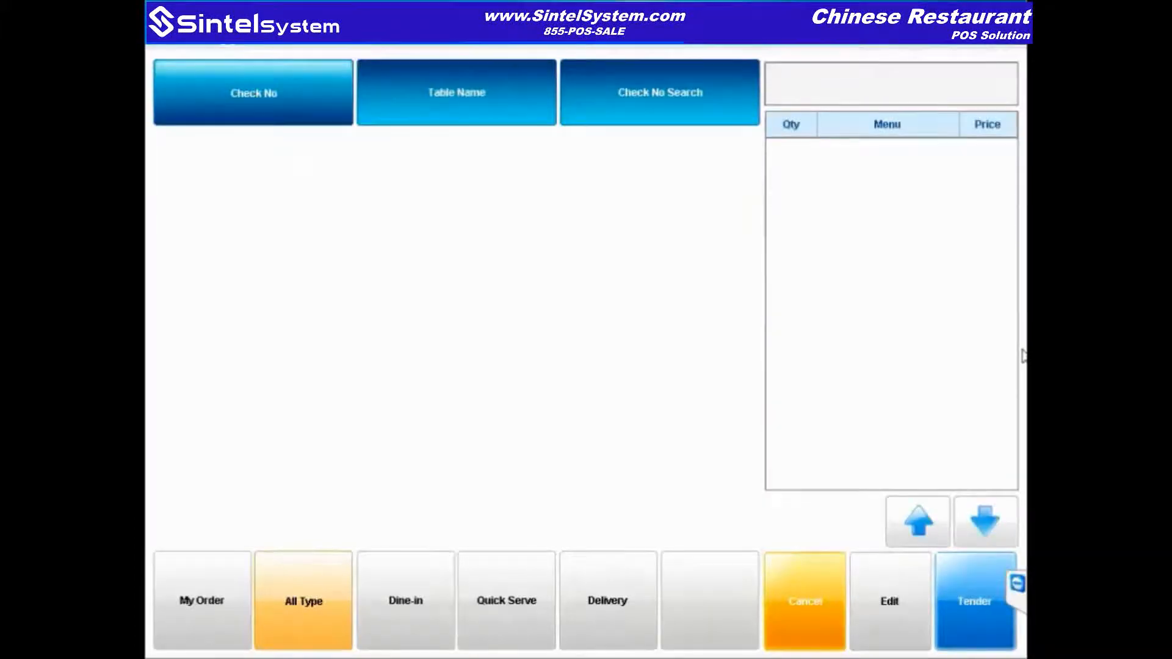
{"action": "left_click", "coordinate": [804, 599]}
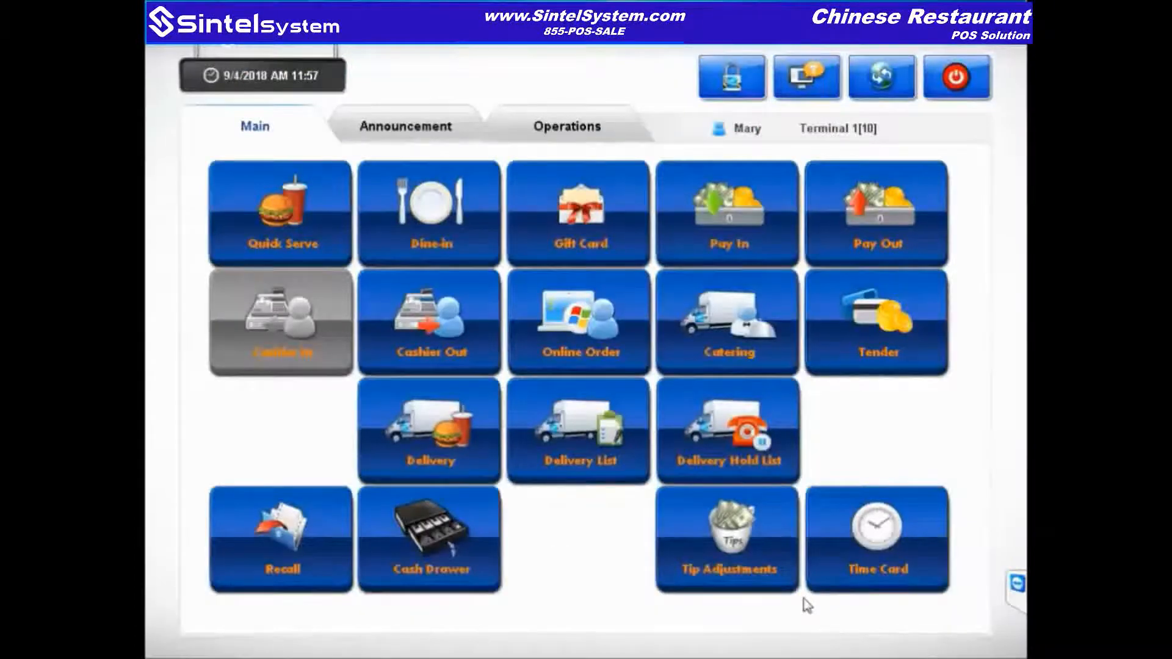
Step: Start a new Quick Serve order after entering the login code
{"action": "left_click", "coordinate": [256, 228]}
{"action": "type", "text": "**"}
{"action": "key", "text": "Return"}
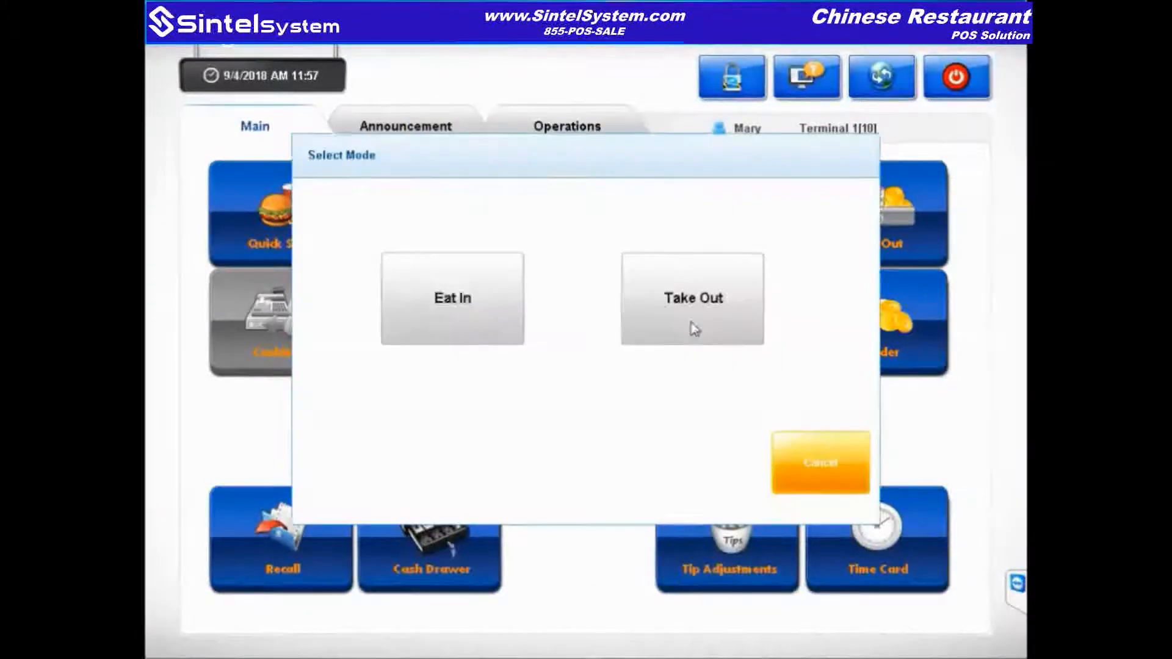
Step: Make the order Take Out and add Salt & Pepper Chicken and Hunan Lamb from the Chinese Menu
{"action": "left_click", "coordinate": [696, 312]}
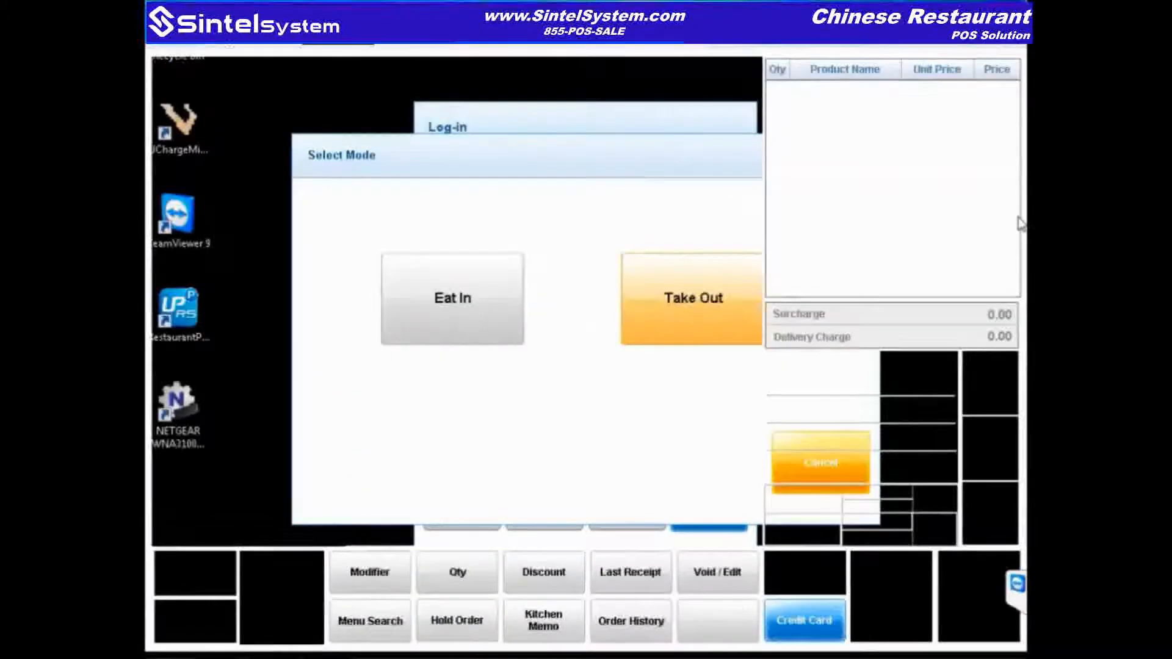
{"action": "left_click", "coordinate": [744, 326]}
{"action": "left_click", "coordinate": [230, 607]}
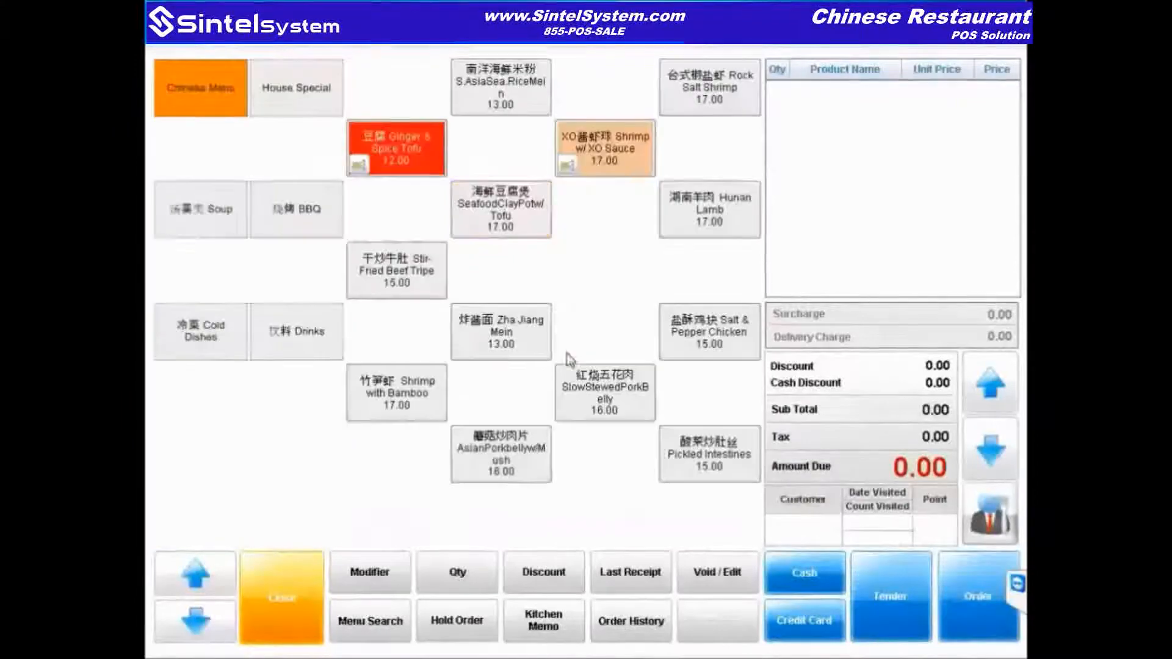
{"action": "left_click", "coordinate": [671, 335]}
{"action": "left_click", "coordinate": [726, 216]}
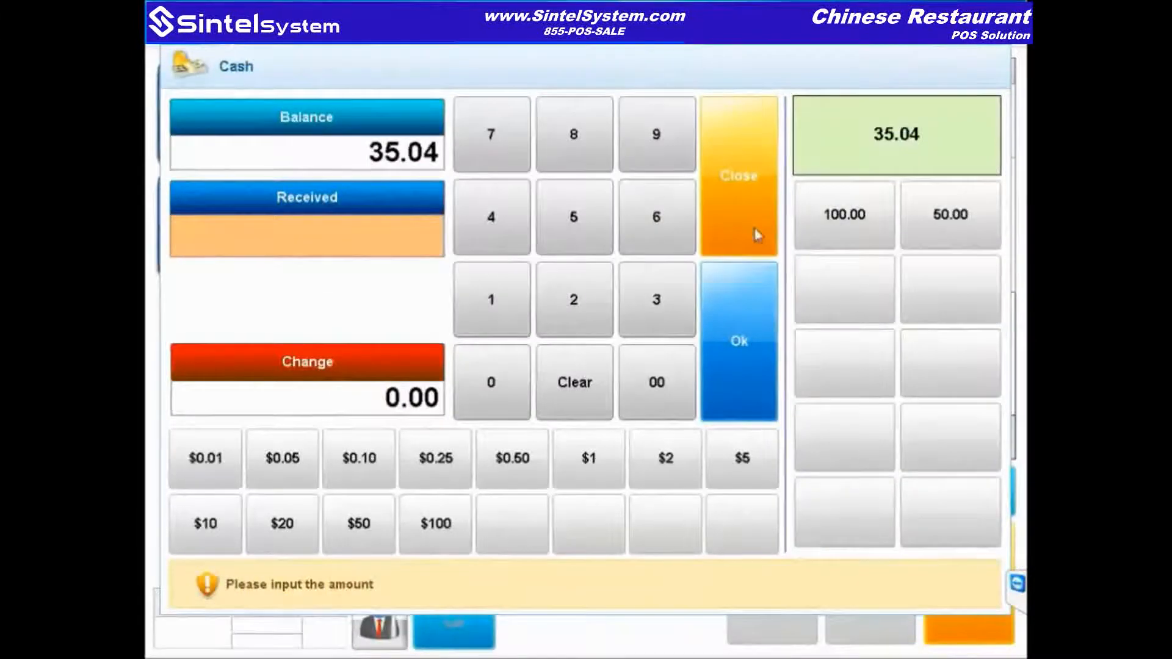
Step: Leave the 35.04 take-out check unpaid and find it among the checks awaiting payment under Tender
{"action": "left_click", "coordinate": [757, 235]}
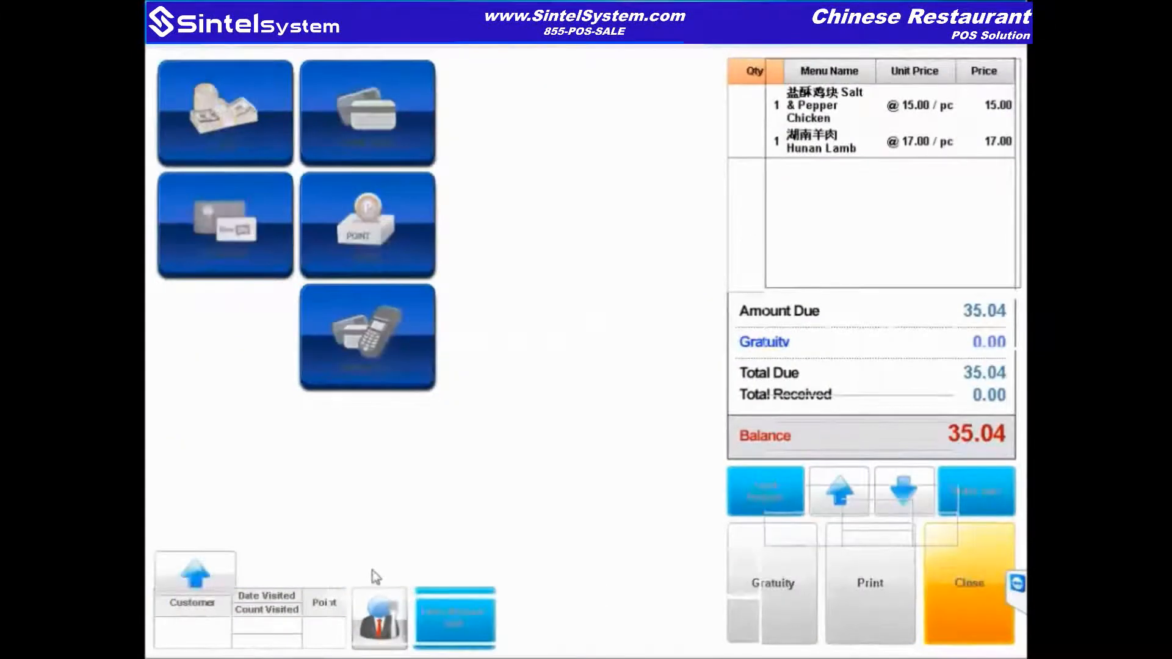
{"action": "left_click", "coordinate": [281, 614]}
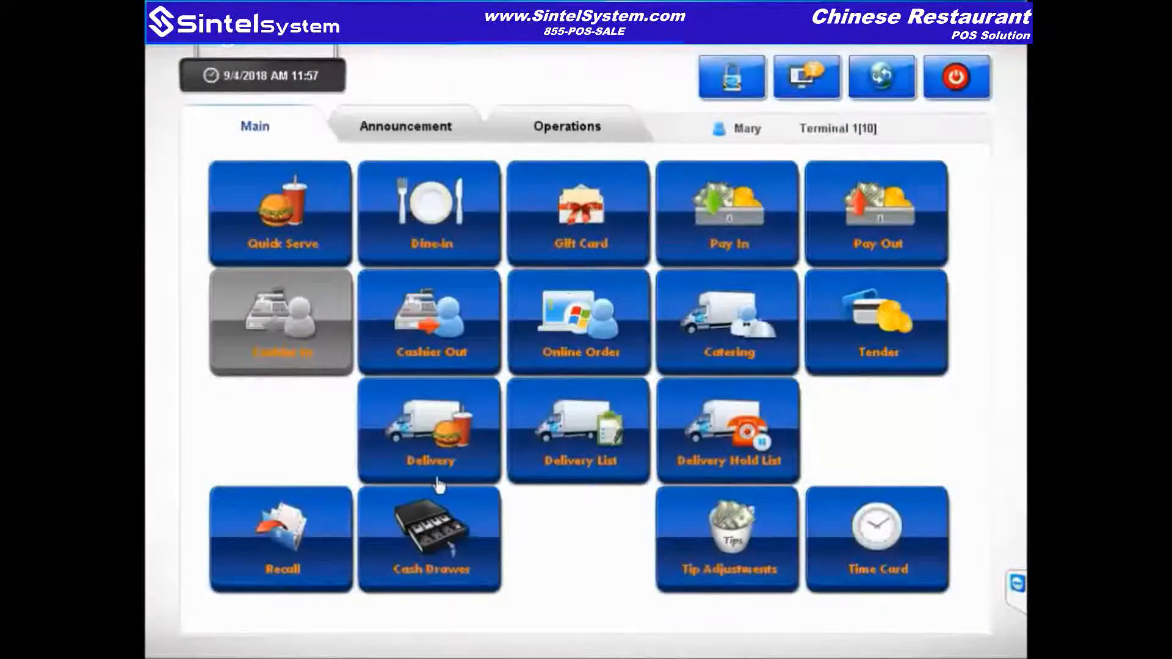
{"action": "left_click", "coordinate": [885, 356]}
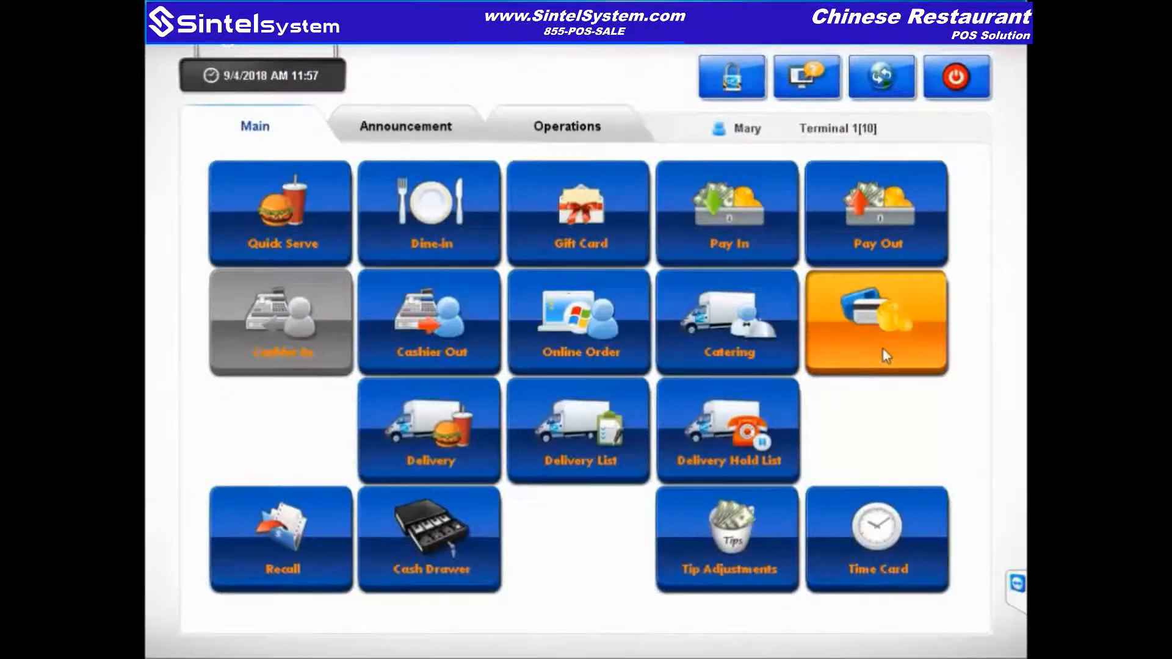
{"action": "type", "text": "***"}
{"action": "key", "text": "Return"}
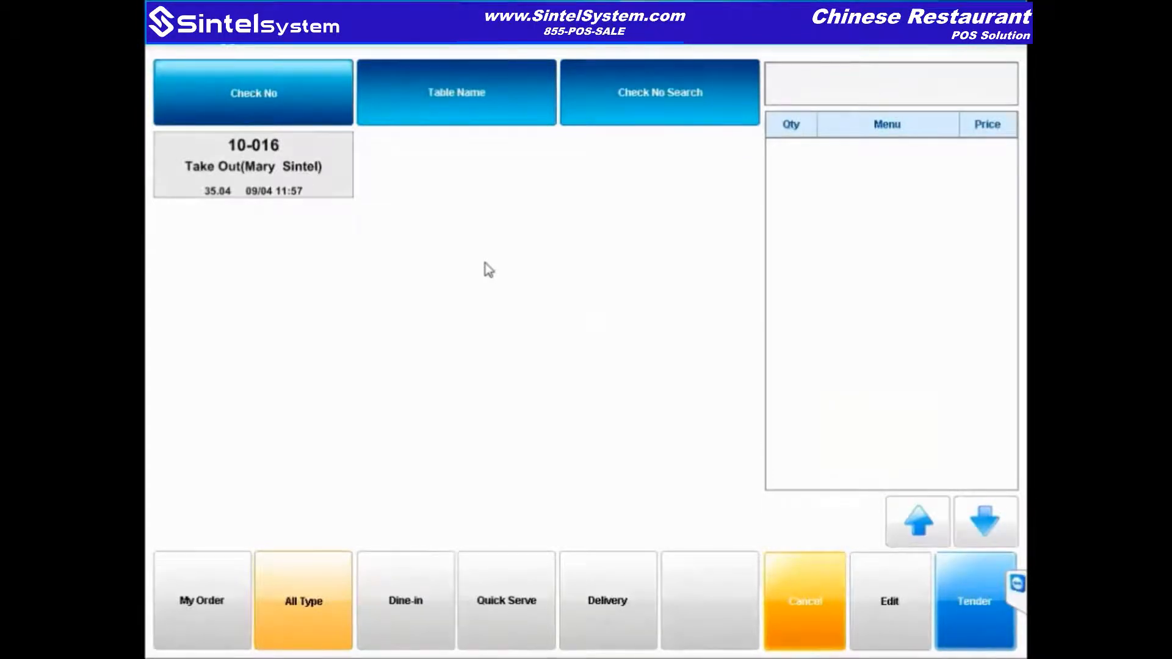
Step: Cancel every item on take-out check 10-016 and return to the main menu
{"action": "left_click", "coordinate": [308, 170]}
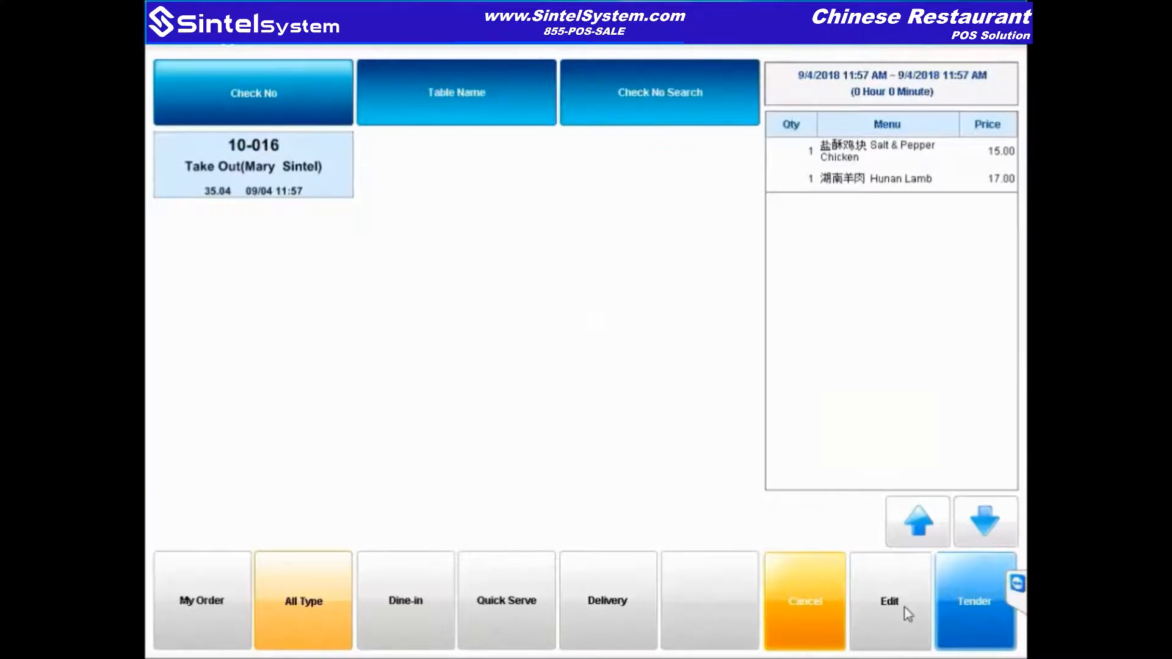
{"action": "left_click", "coordinate": [921, 596]}
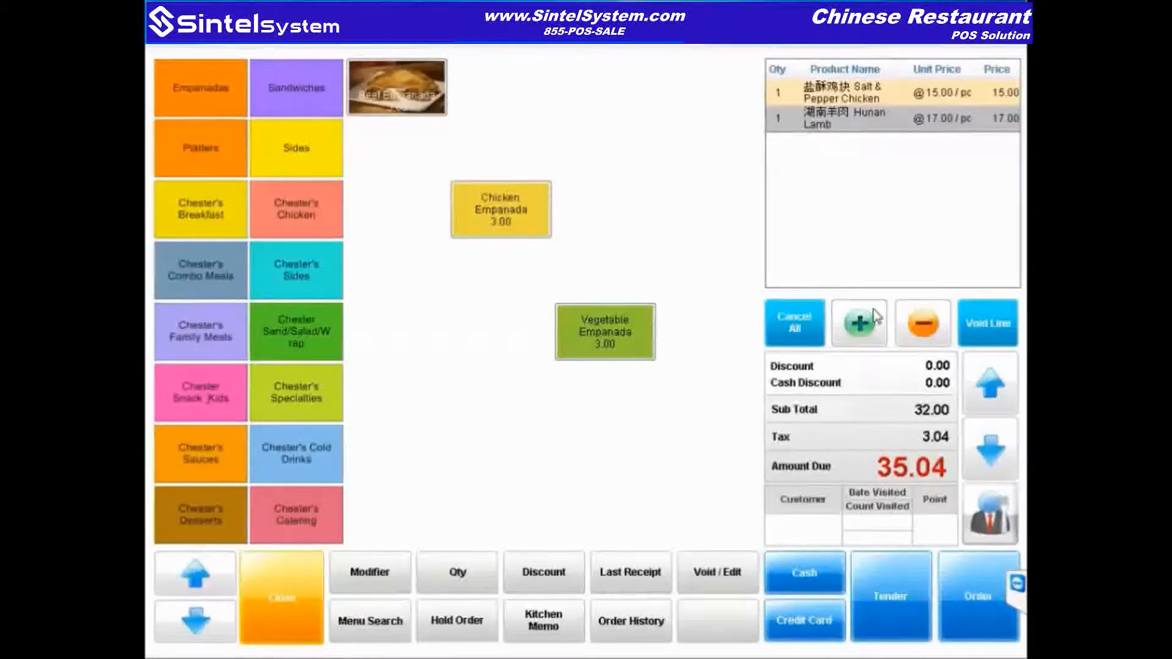
{"action": "left_click", "coordinate": [804, 337]}
{"action": "left_click", "coordinate": [545, 506]}
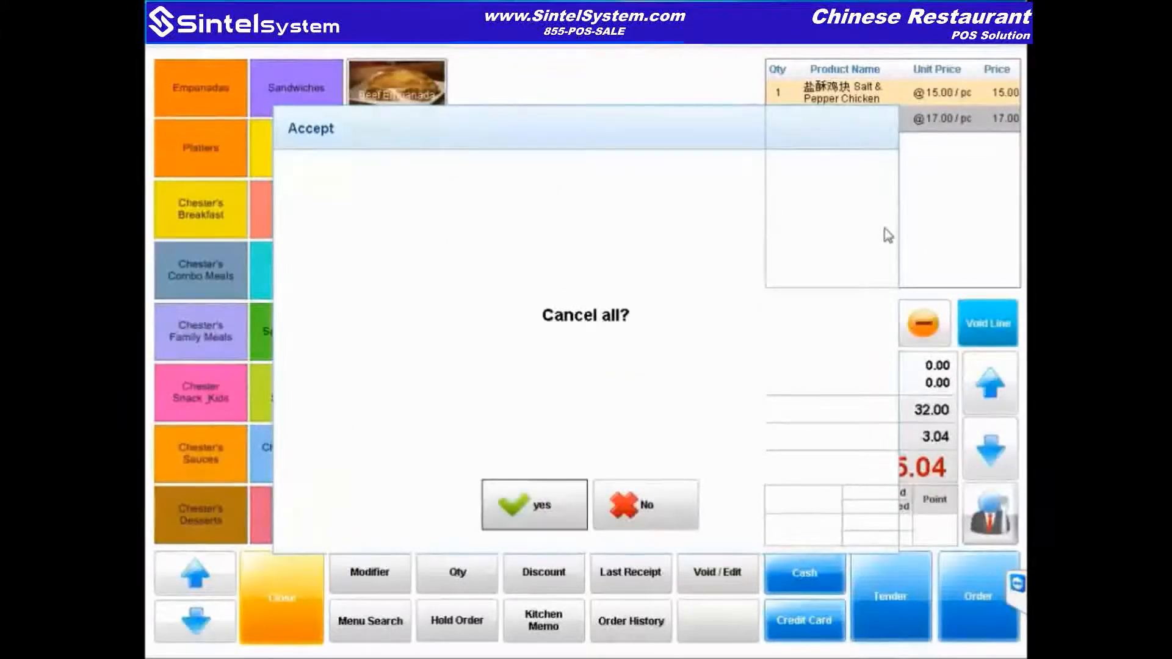
{"action": "left_click", "coordinate": [823, 606]}
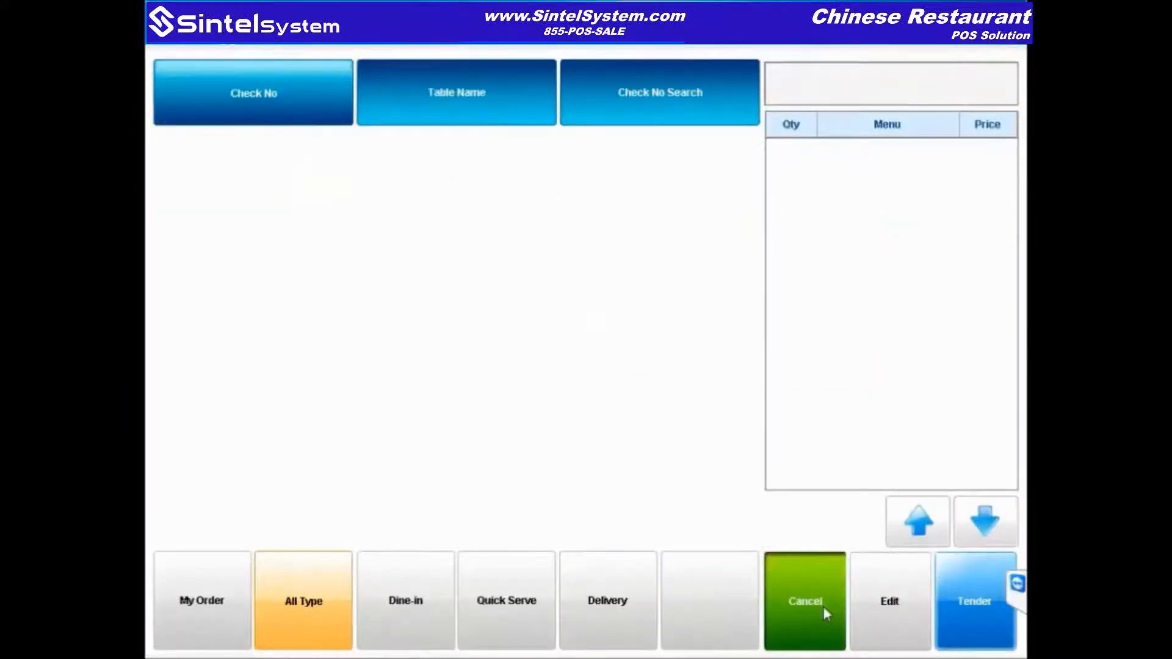
{"action": "left_click", "coordinate": [410, 570]}
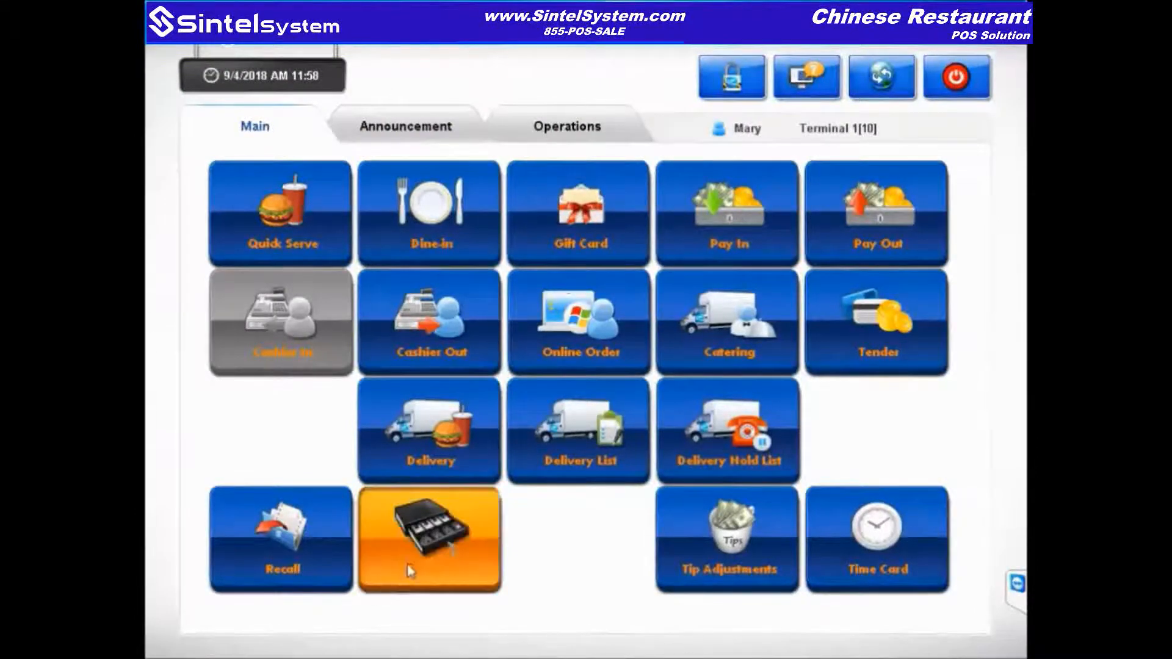
Step: Log in and record the cash drawer opening as change for $5
{"action": "type", "text": "***"}
{"action": "key", "text": "Return"}
{"action": "left_click", "coordinate": [406, 165]}
{"action": "left_click", "coordinate": [887, 220]}
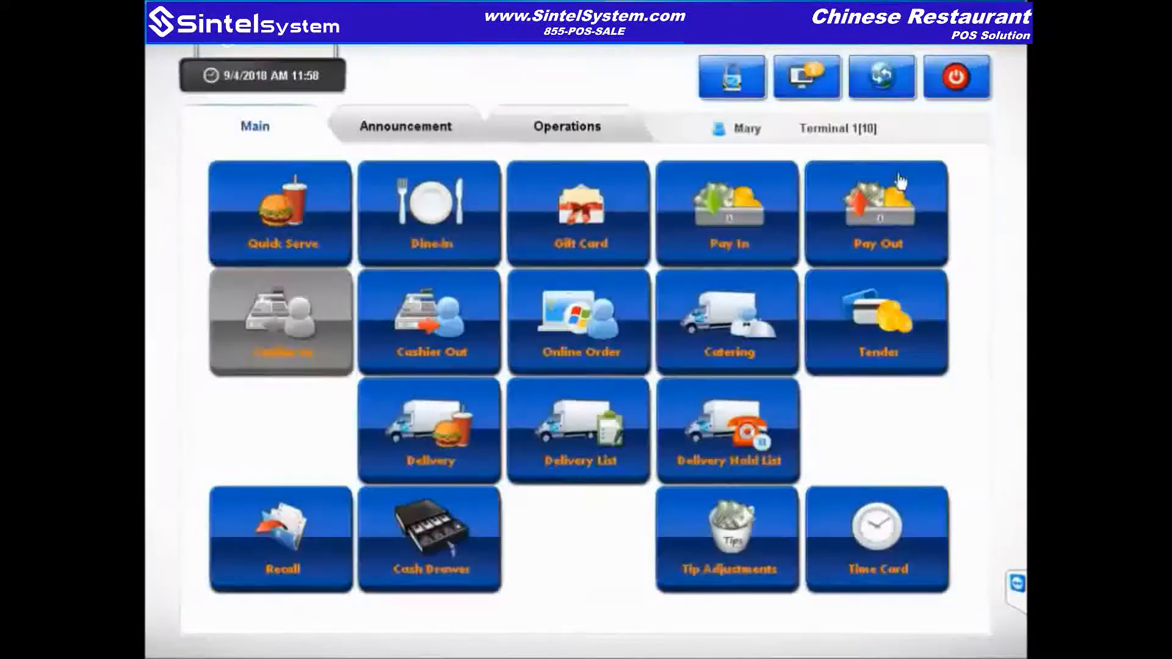
Step: In tip adjustments, select the offline credit card receipt totalling 97.61
{"action": "left_click", "coordinate": [766, 571]}
{"action": "type", "text": "***"}
{"action": "key", "text": "Return"}
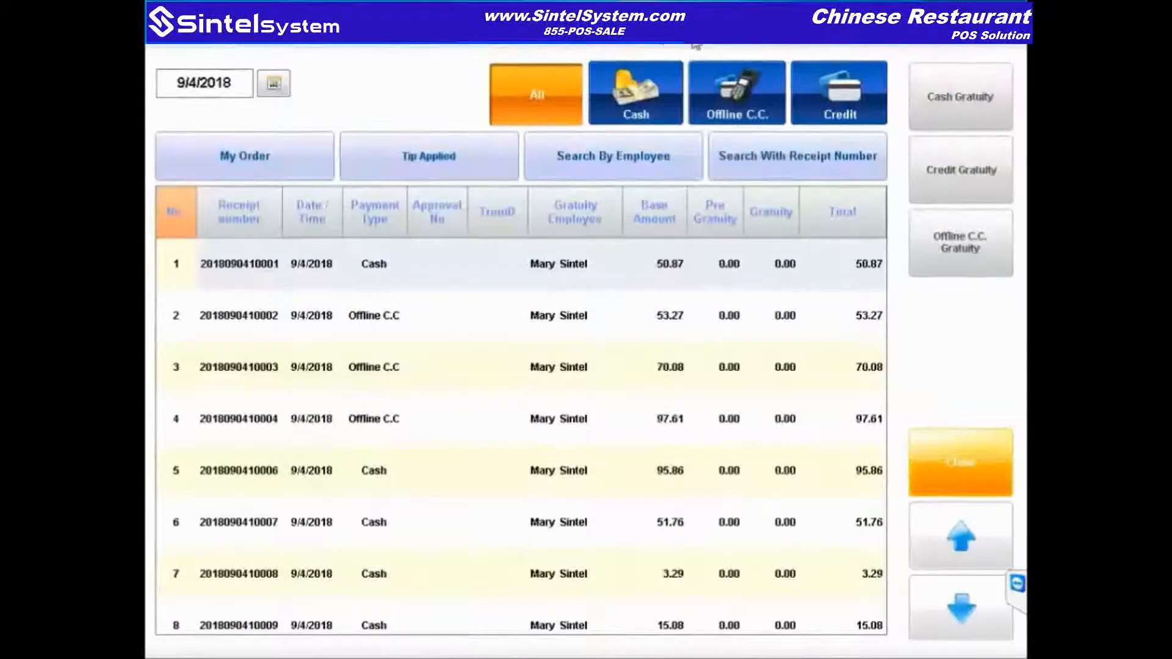
{"action": "left_click", "coordinate": [763, 116]}
{"action": "left_click", "coordinate": [798, 325]}
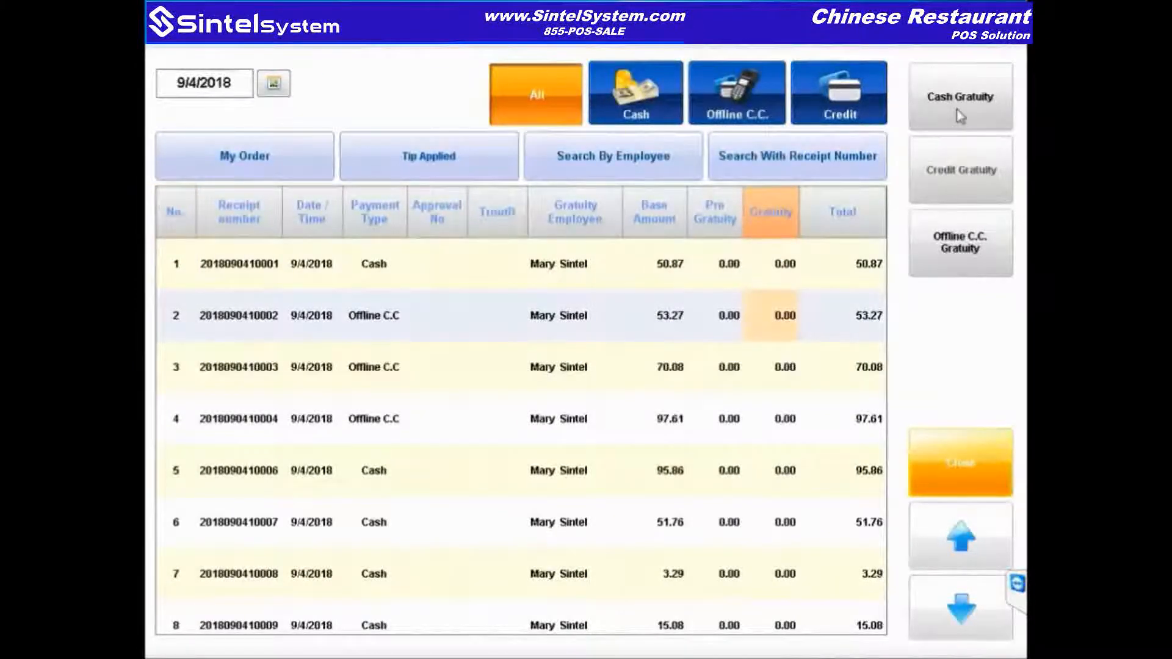
{"action": "left_click", "coordinate": [726, 115]}
{"action": "left_click", "coordinate": [863, 367]}
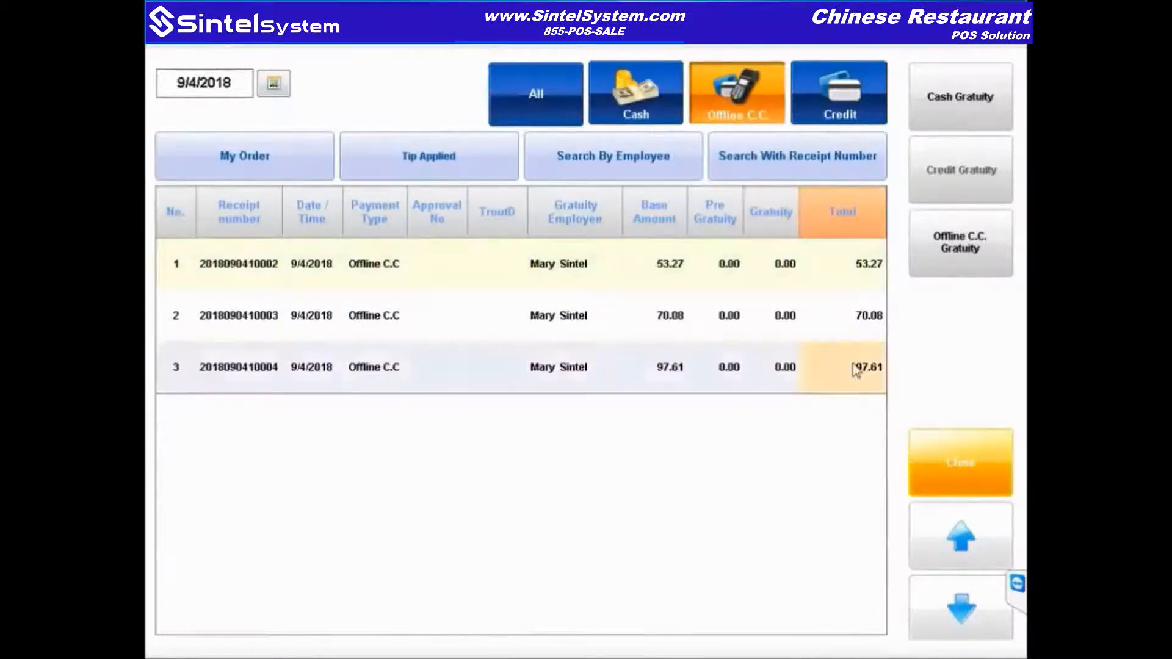
{"action": "left_click", "coordinate": [960, 263]}
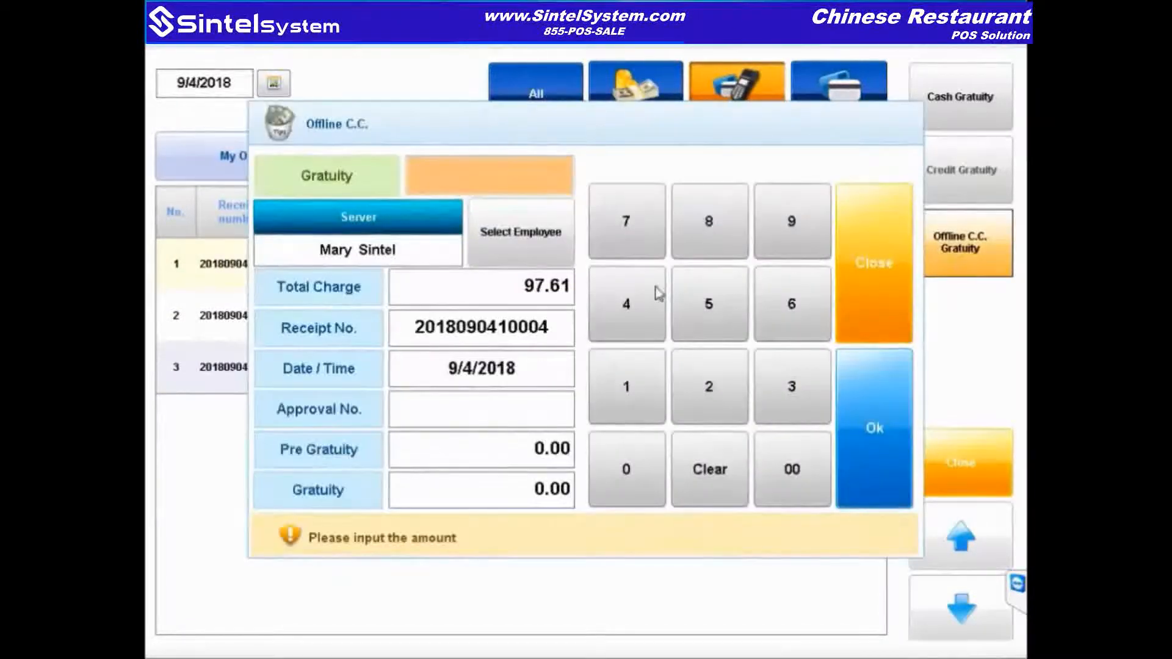
Step: Add a 5.00 gratuity for a 102.61 total and print both receipt copies
{"action": "type", "text": "500"}
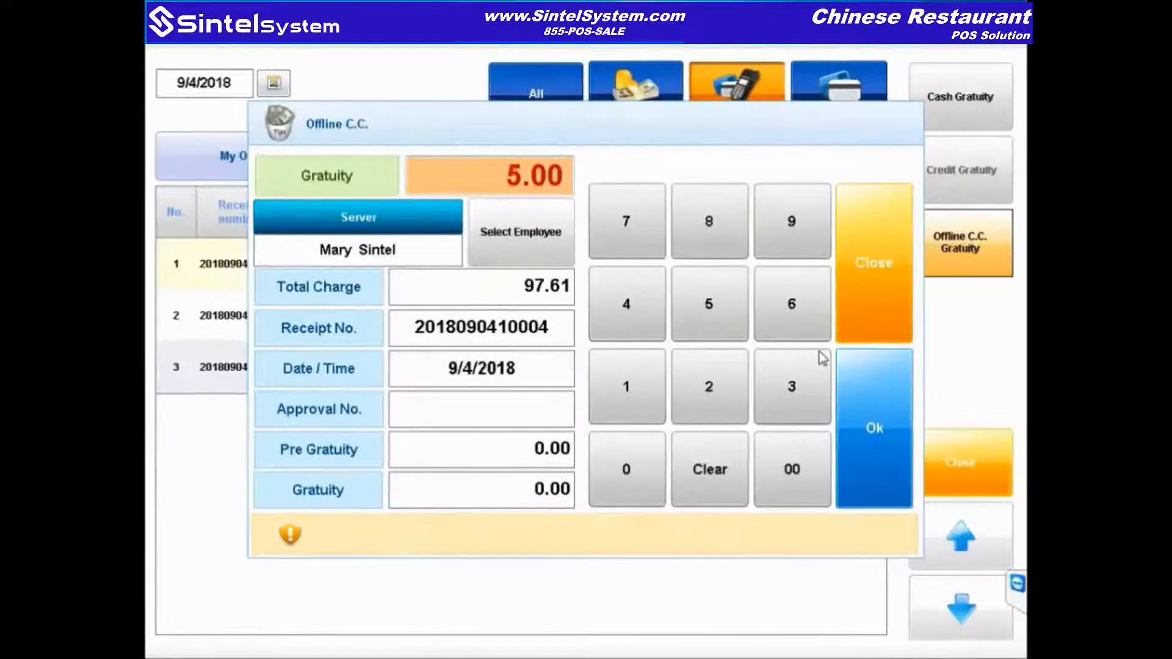
{"action": "left_click", "coordinate": [399, 163]}
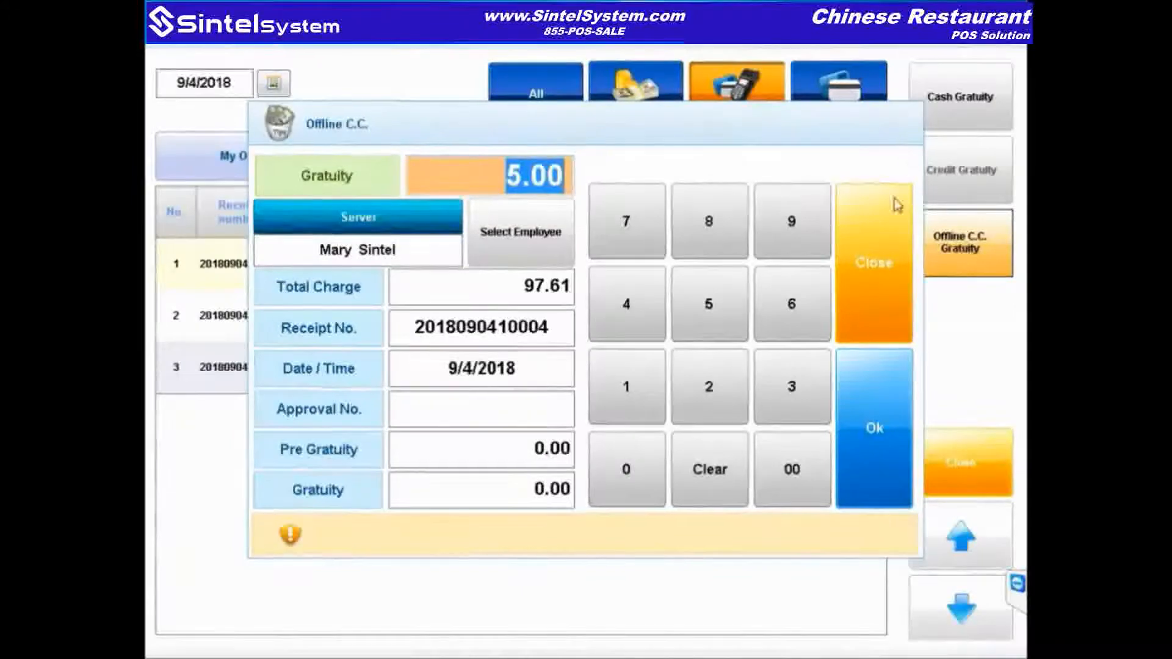
{"action": "left_click", "coordinate": [868, 426]}
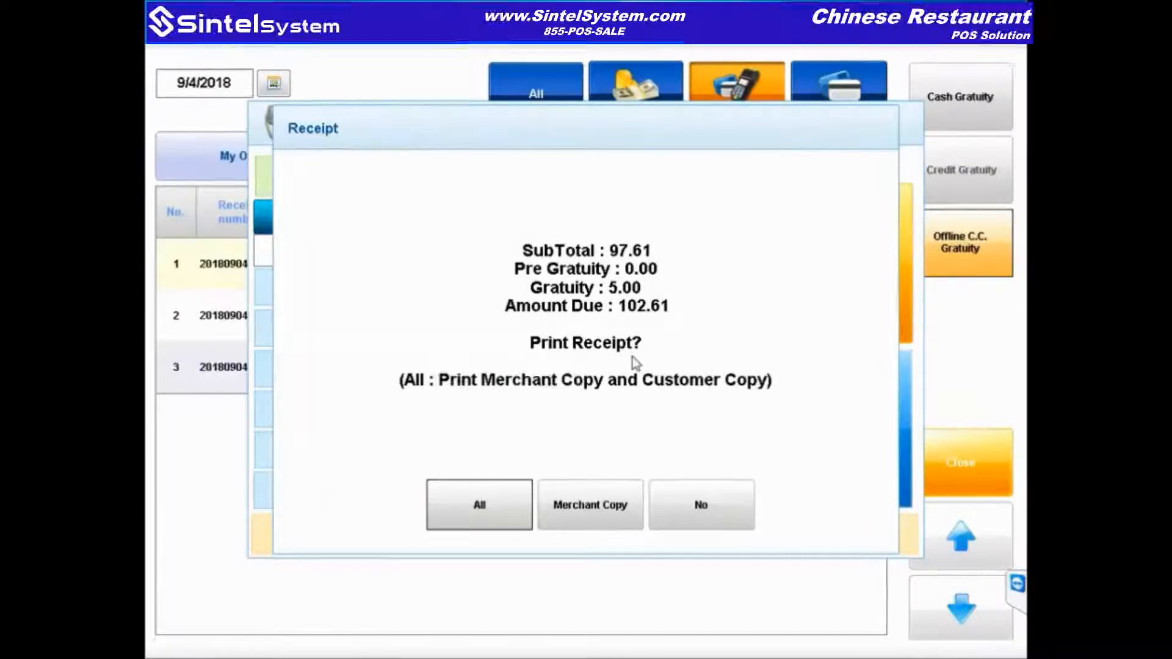
{"action": "left_click", "coordinate": [497, 527]}
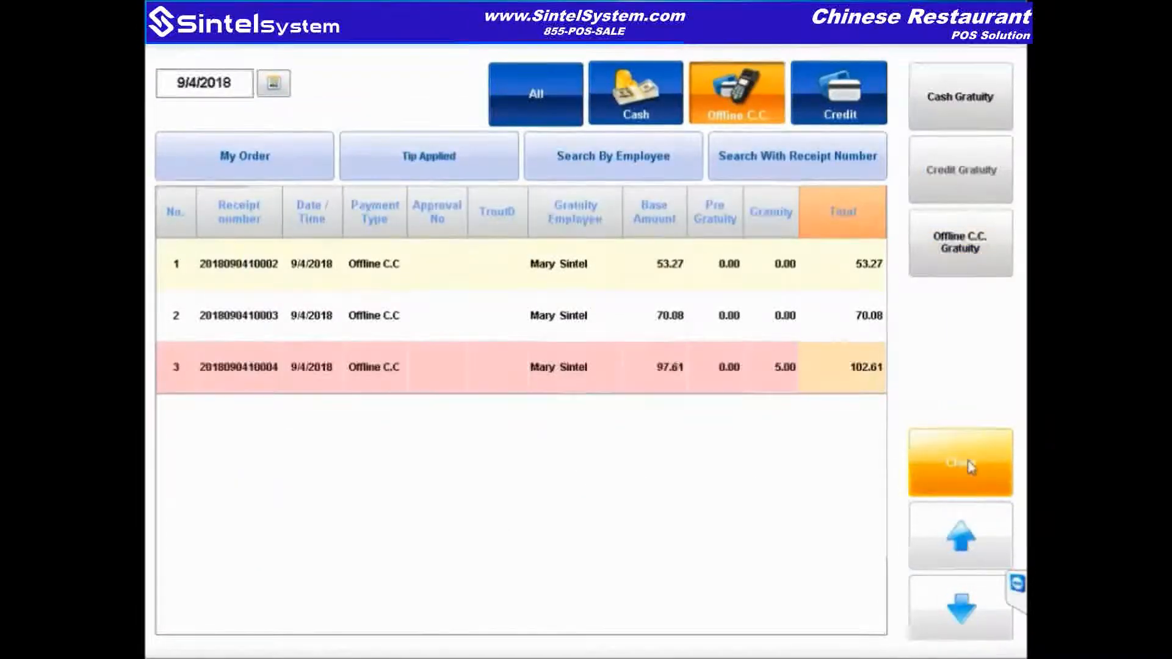
{"action": "left_click", "coordinate": [970, 467]}
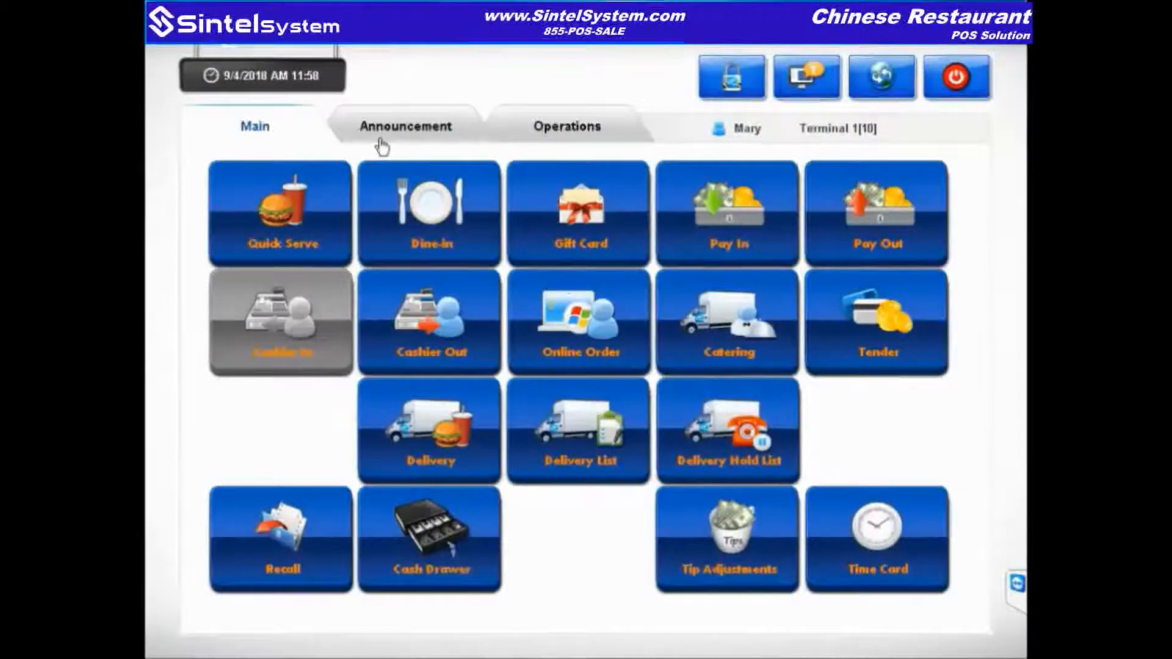
Step: Log in and start cashing out Cash Drawer 1
{"action": "left_click", "coordinate": [460, 360]}
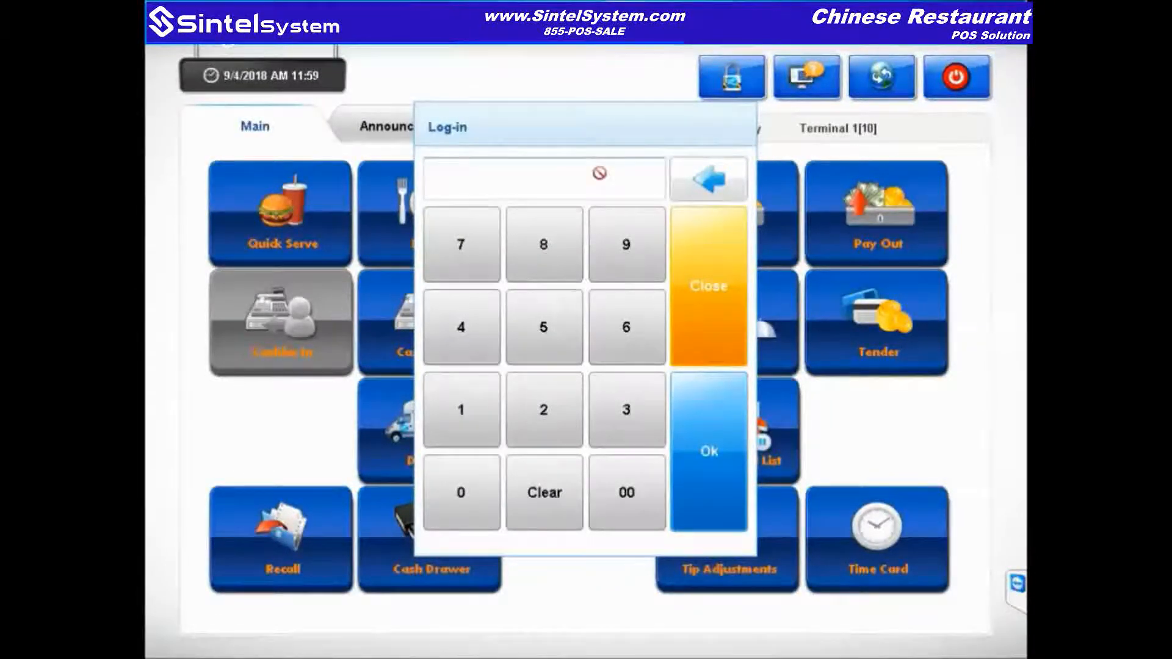
{"action": "left_click", "coordinate": [701, 254]}
{"action": "left_click", "coordinate": [427, 339]}
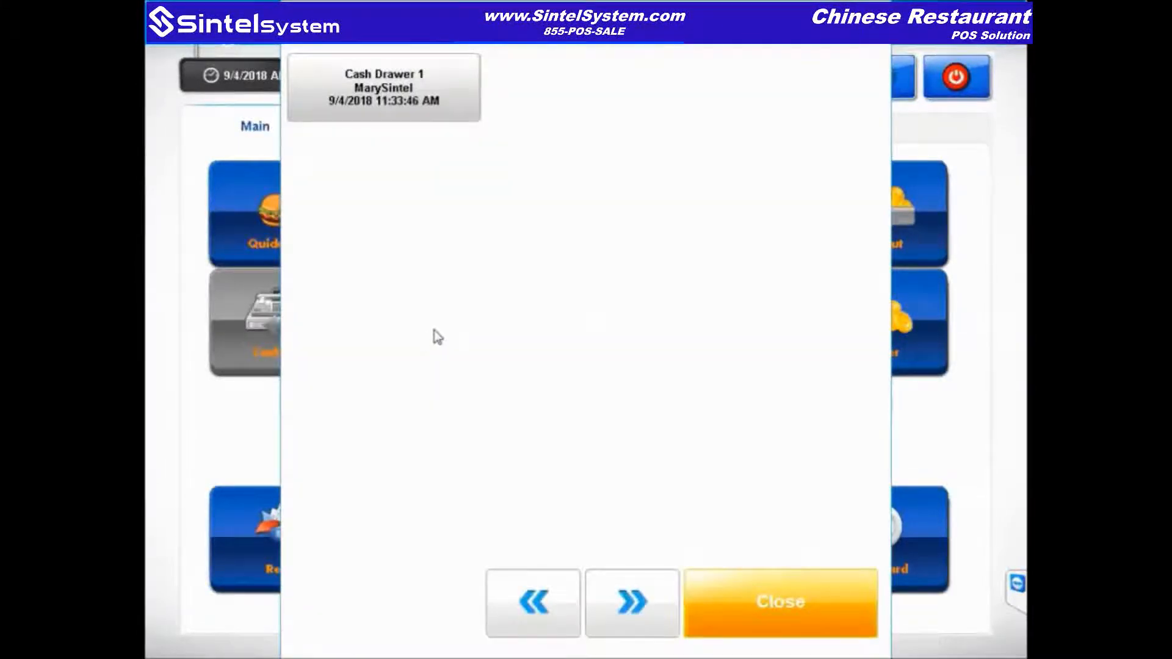
{"action": "left_click", "coordinate": [390, 87]}
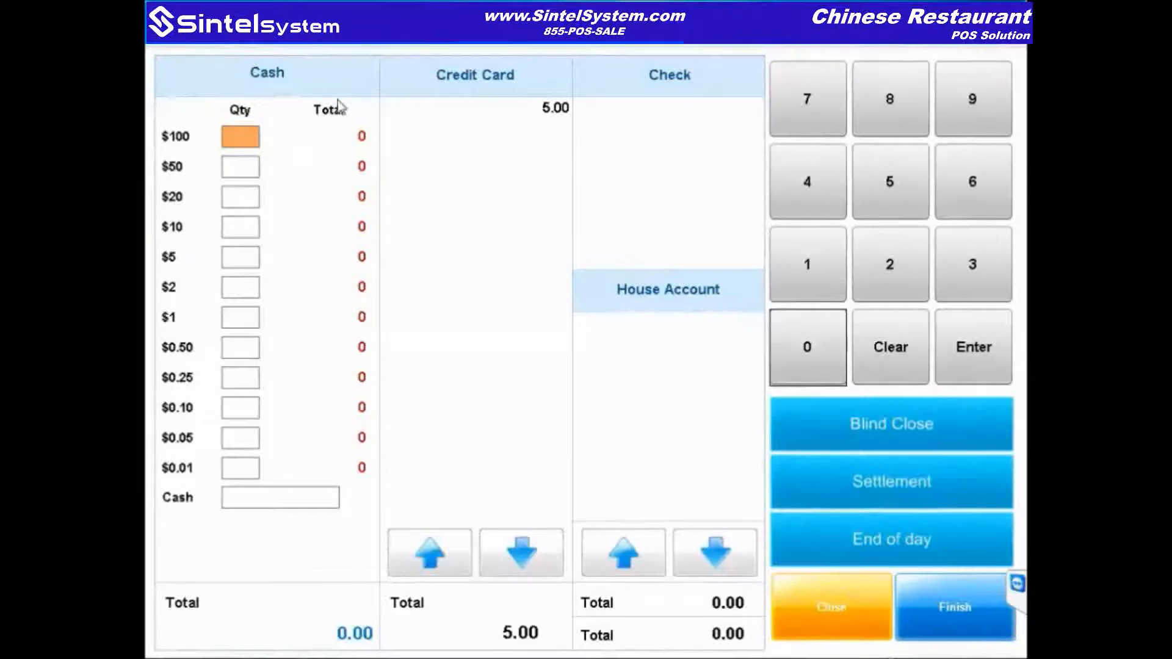
Step: Enter four $20s, eight $10s and 150.00 cash (310.00 total) and submit the count
{"action": "left_click", "coordinate": [249, 203]}
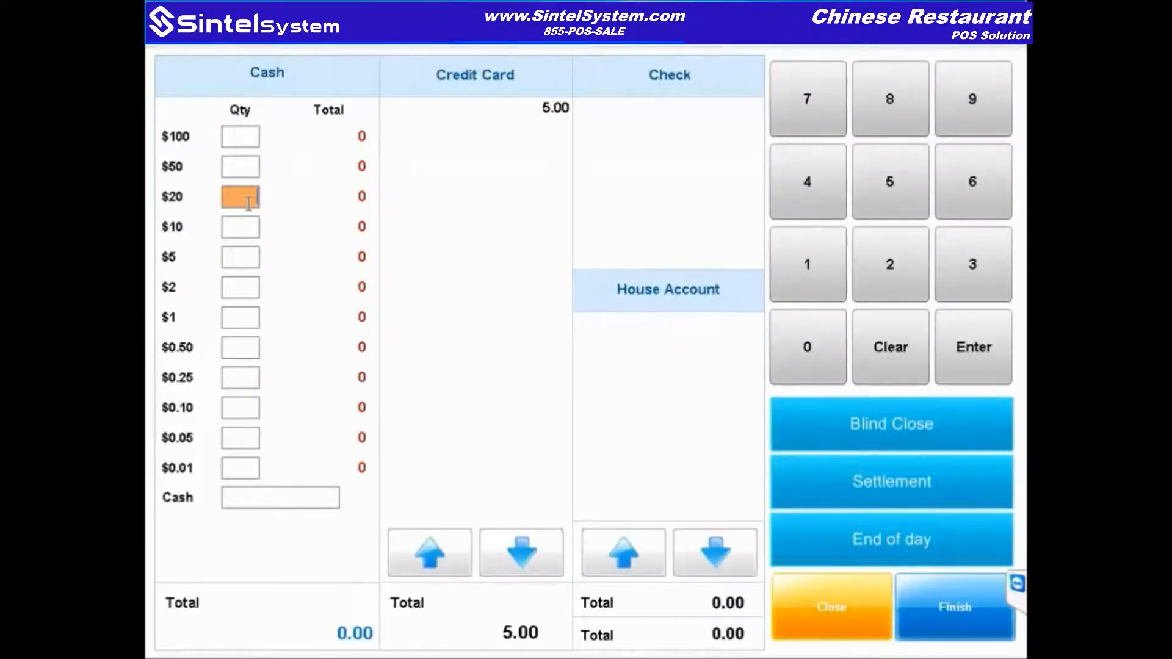
{"action": "type", "text": "4"}
{"action": "left_click", "coordinate": [251, 227]}
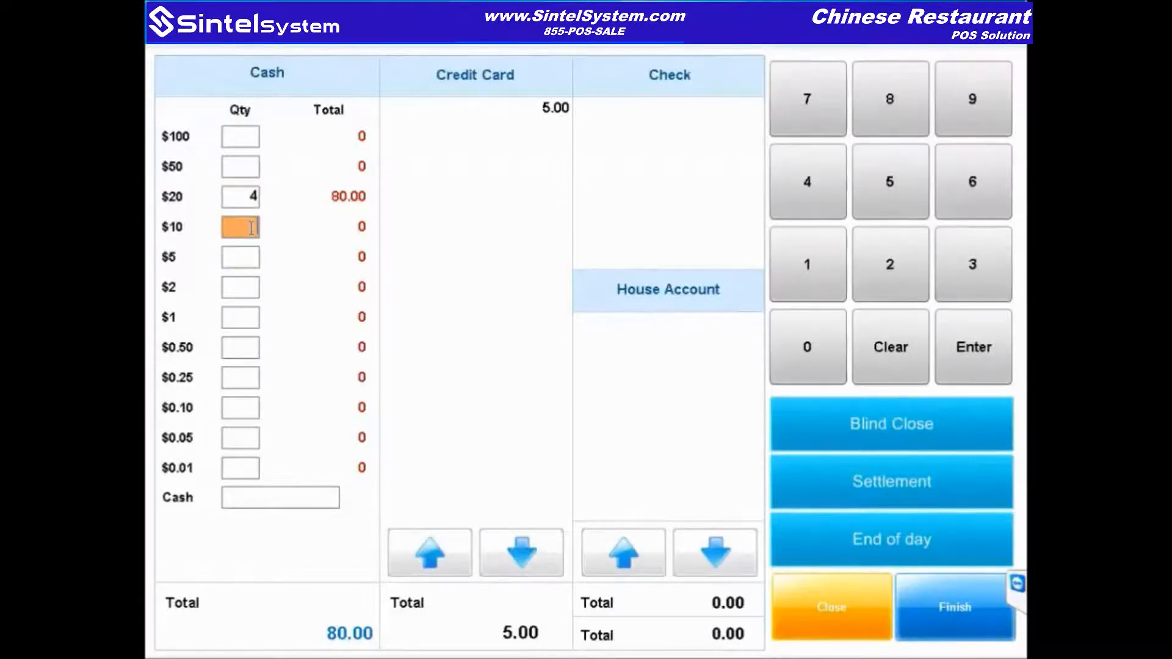
{"action": "type", "text": "8"}
{"action": "left_click", "coordinate": [299, 497]}
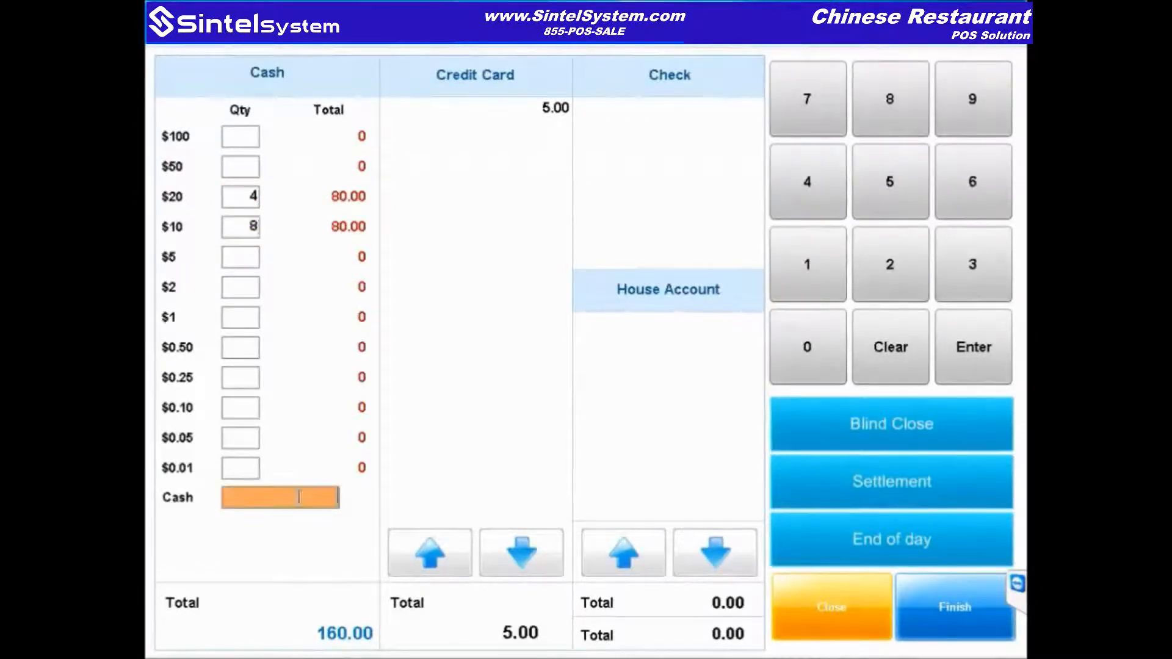
{"action": "type", "text": "15000"}
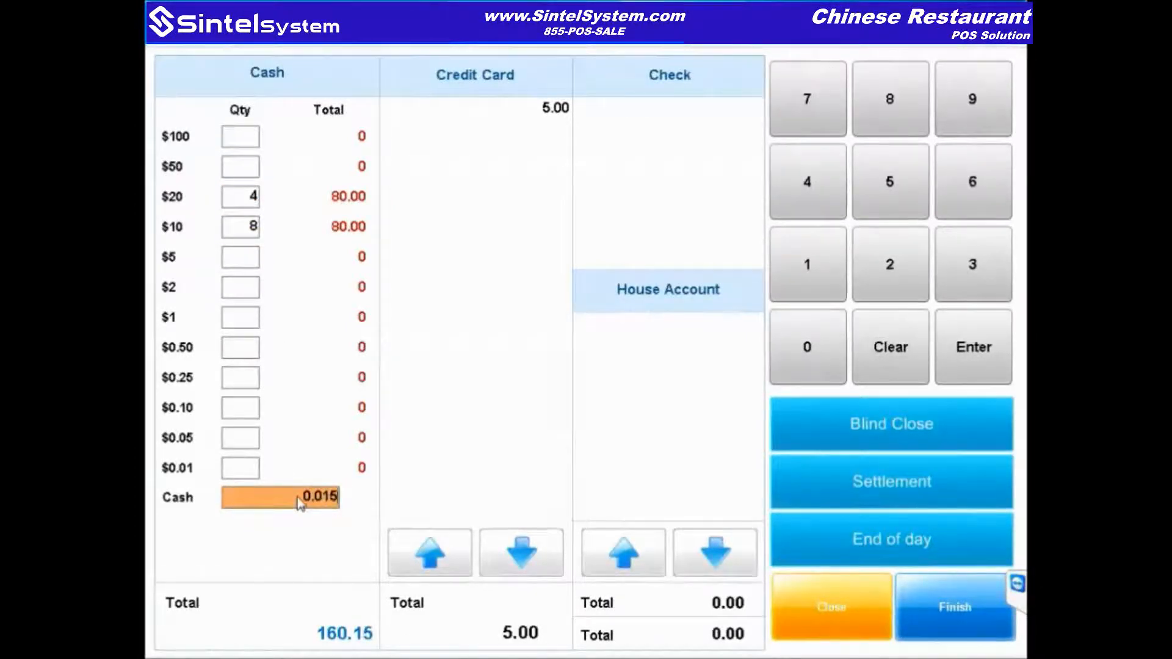
{"action": "left_click", "coordinate": [976, 616]}
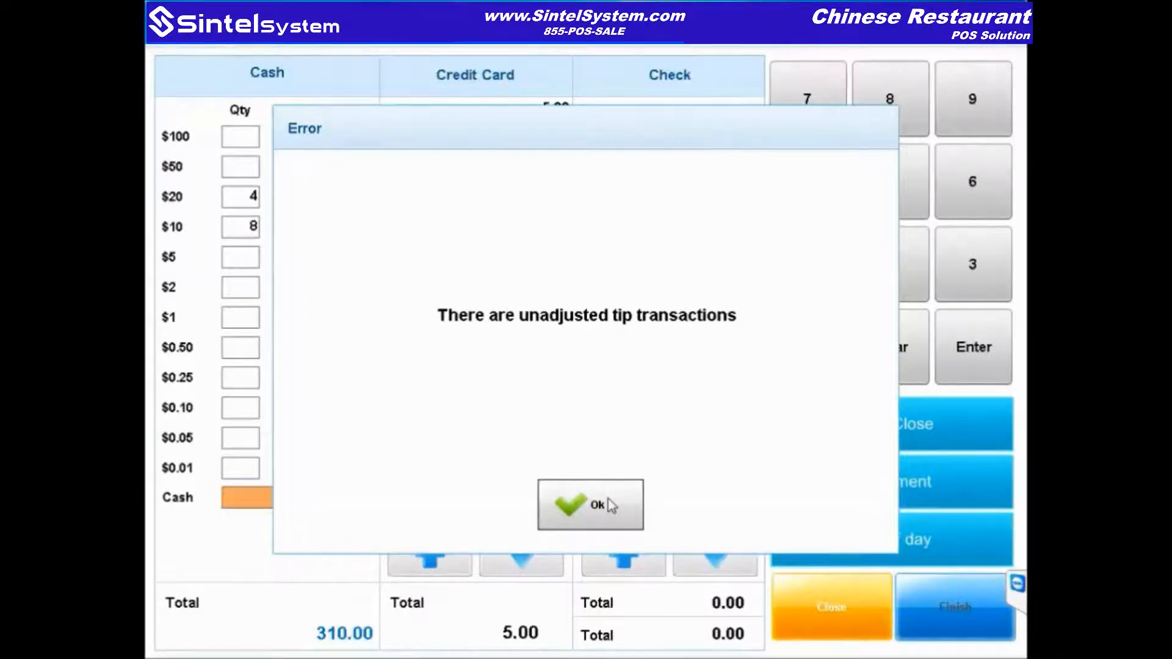
Step: Dismiss the unadjusted-tips error, review the report (122.67 tendered, 3.92 short) and accept it
{"action": "left_click", "coordinate": [610, 505]}
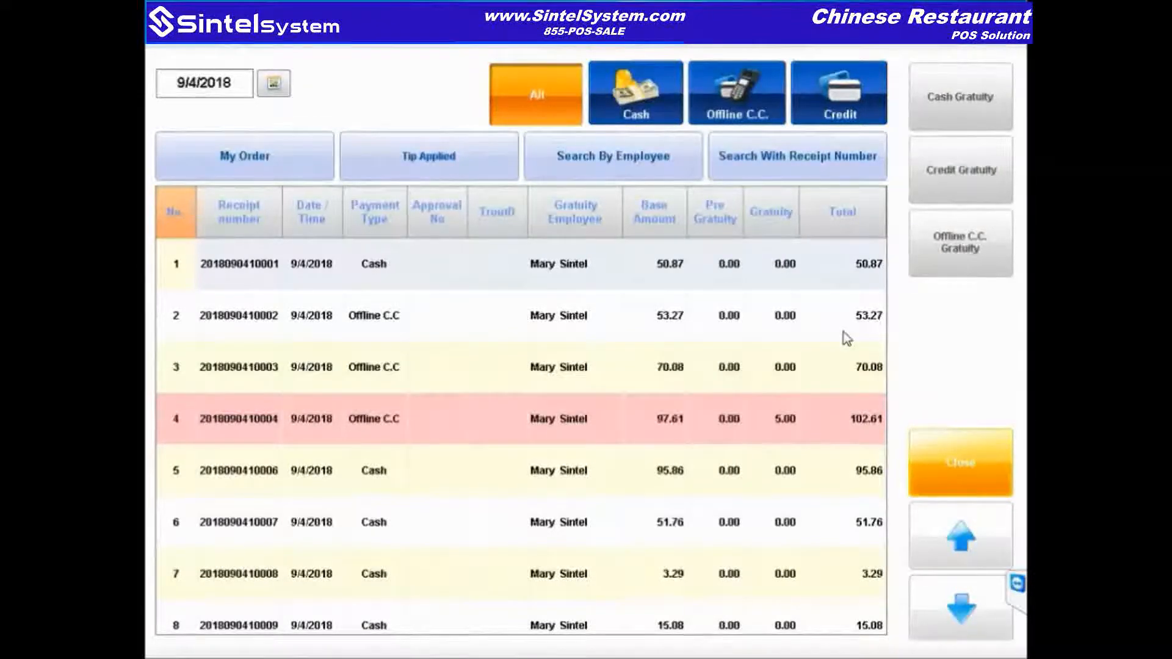
{"action": "left_click", "coordinate": [935, 462]}
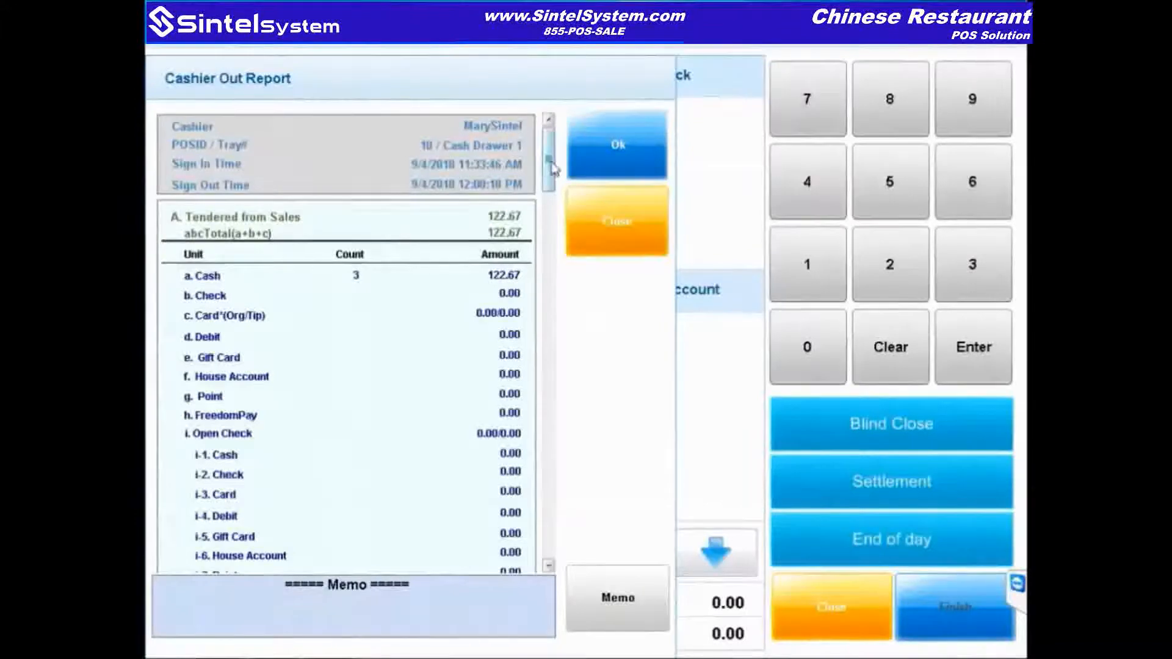
{"action": "left_click_drag", "start_coordinate": [553, 168], "coordinate": [558, 195]}
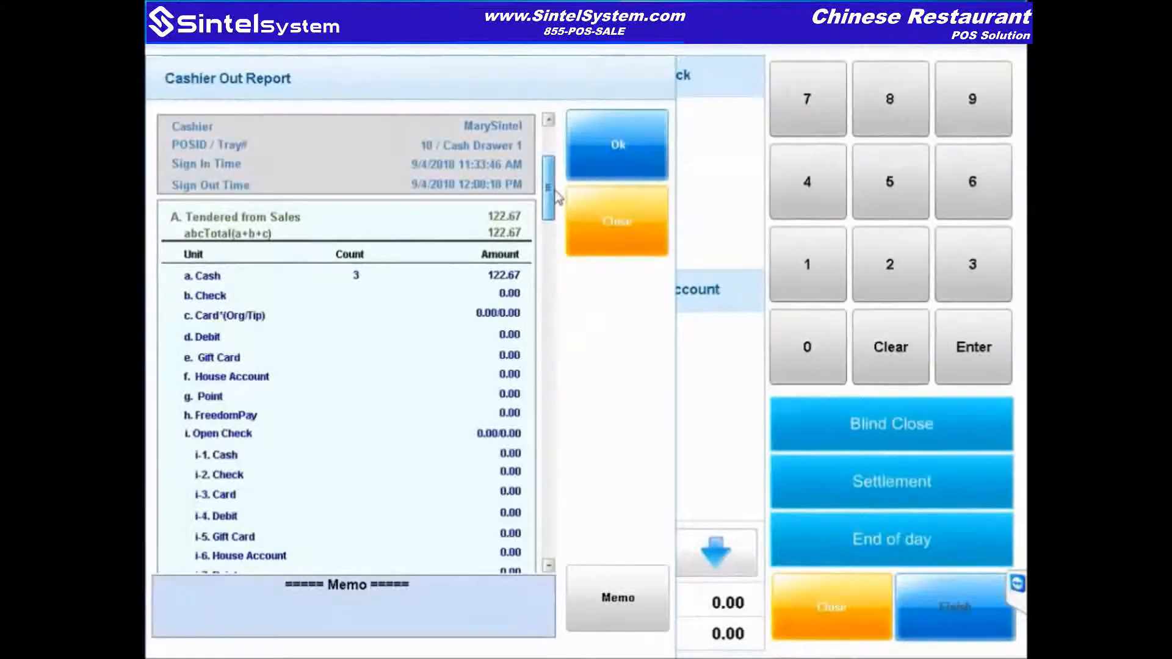
{"action": "left_click_drag", "start_coordinate": [558, 197], "coordinate": [553, 160]}
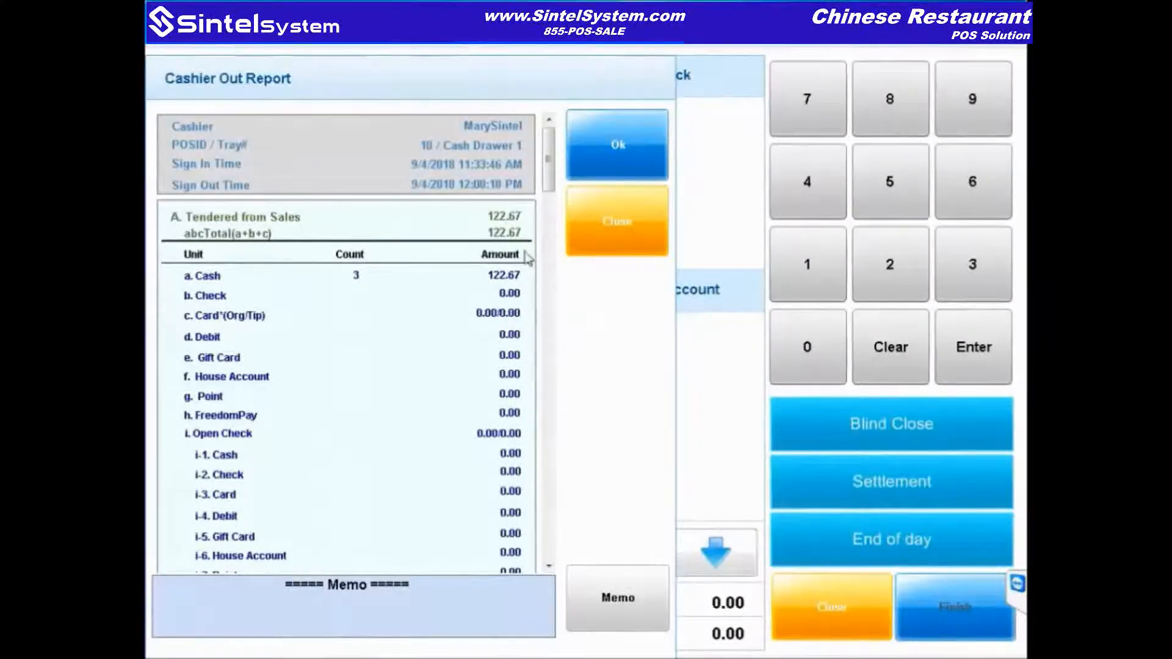
{"action": "left_click_drag", "start_coordinate": [549, 183], "coordinate": [549, 352]}
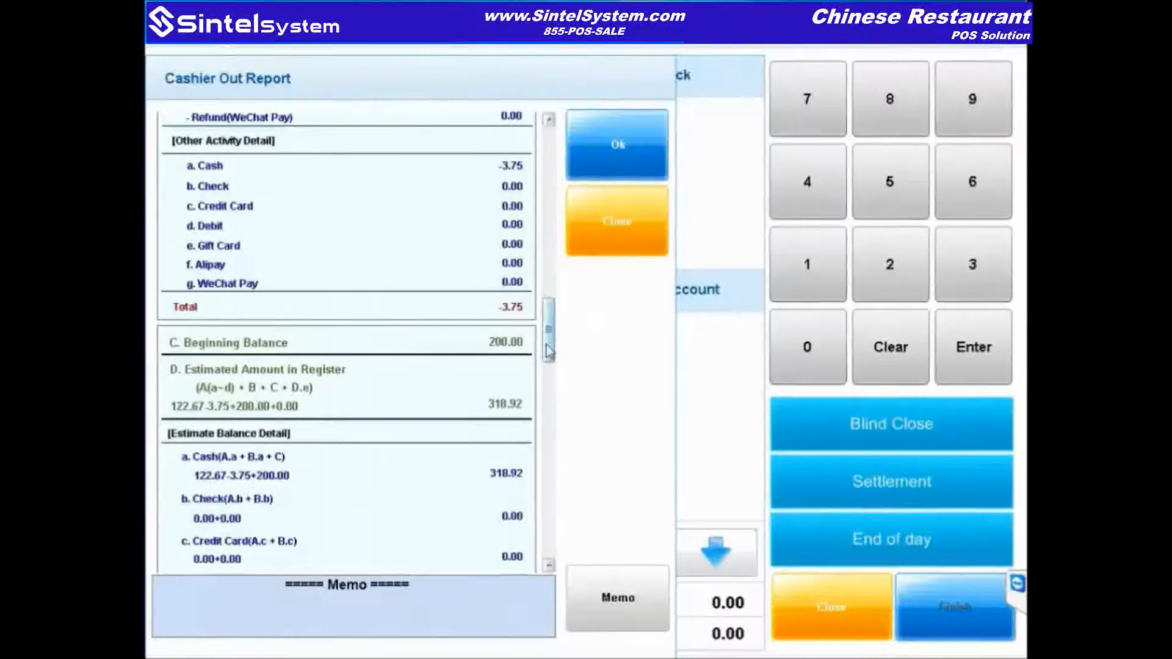
{"action": "left_click_drag", "start_coordinate": [549, 351], "coordinate": [556, 557]}
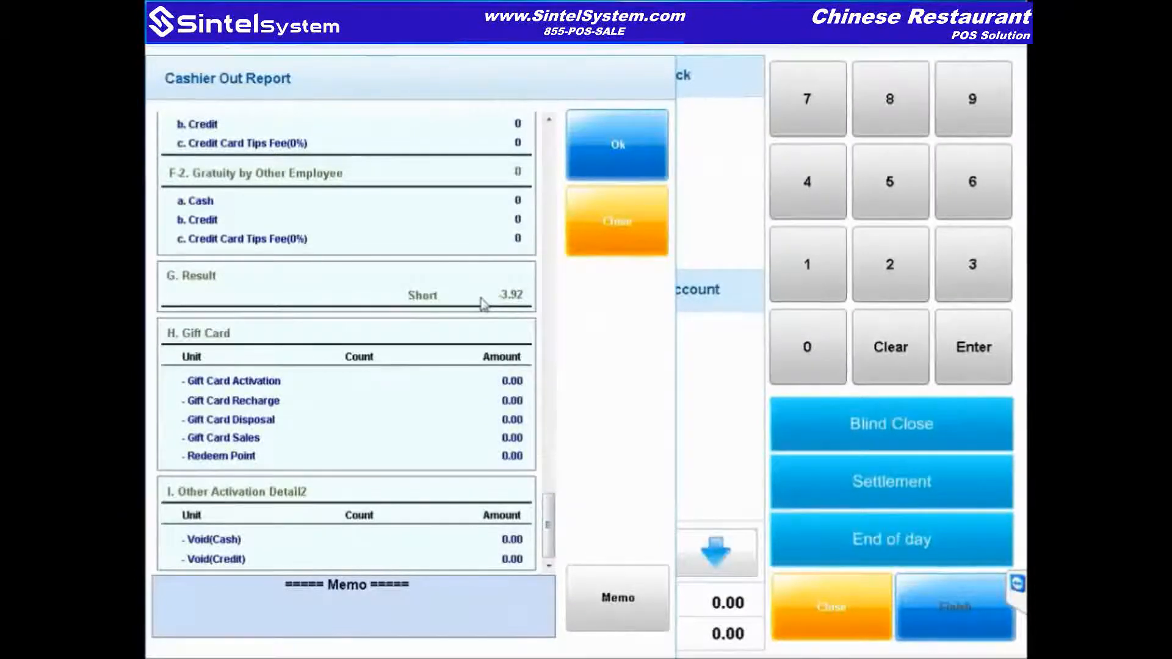
{"action": "left_click", "coordinate": [606, 145]}
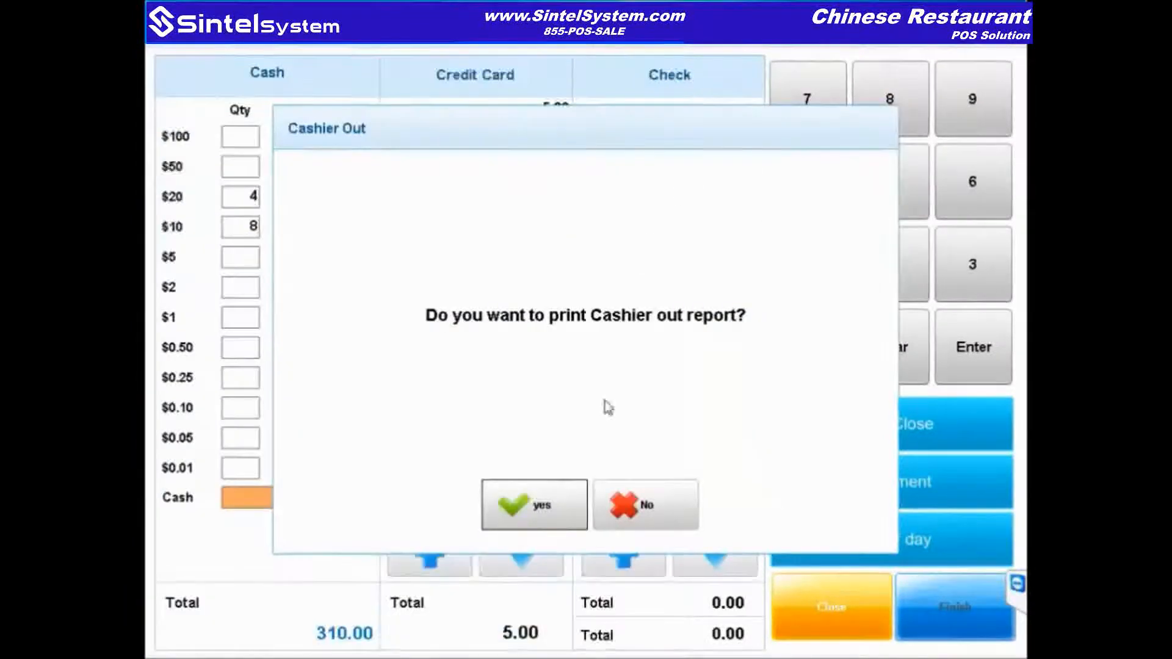
Step: Skip printing the report and view the sample receipt and cashier-in report images
{"action": "left_click", "coordinate": [632, 516]}
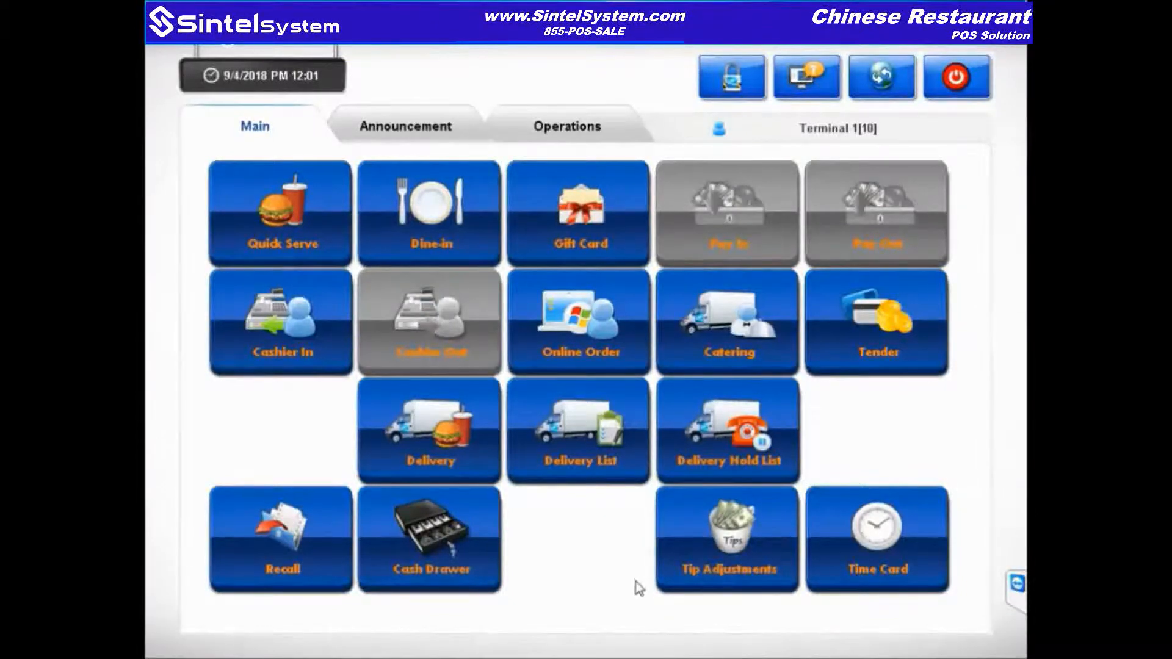
{"action": "left_click", "coordinate": [251, 655]}
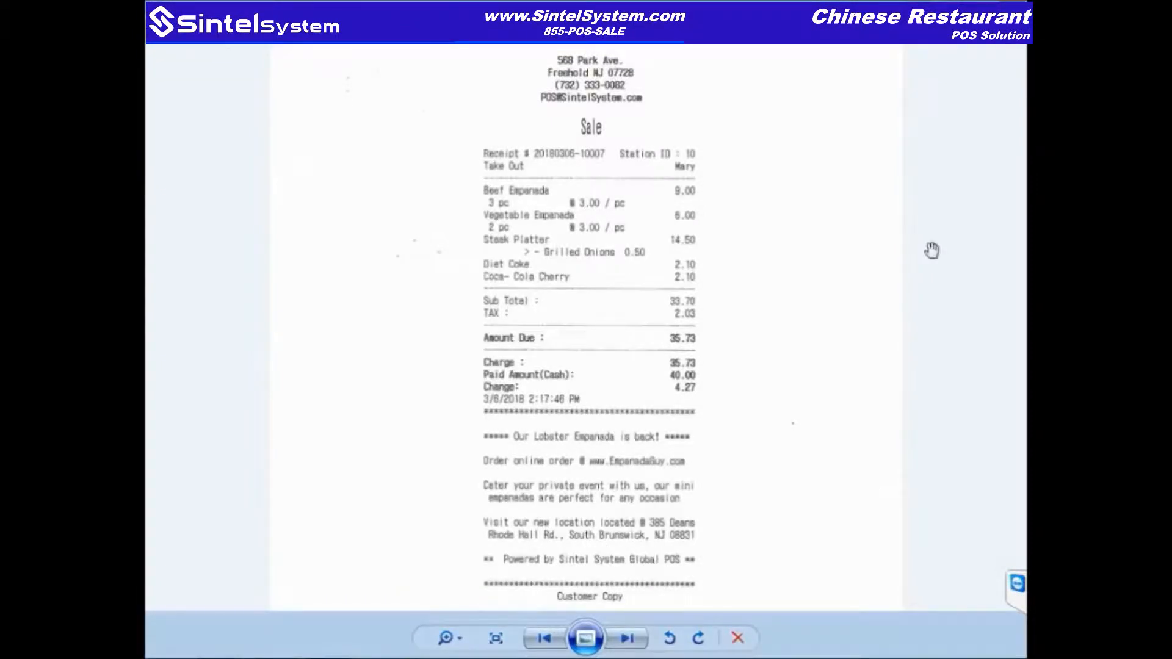
{"action": "left_click", "coordinate": [1013, 4]}
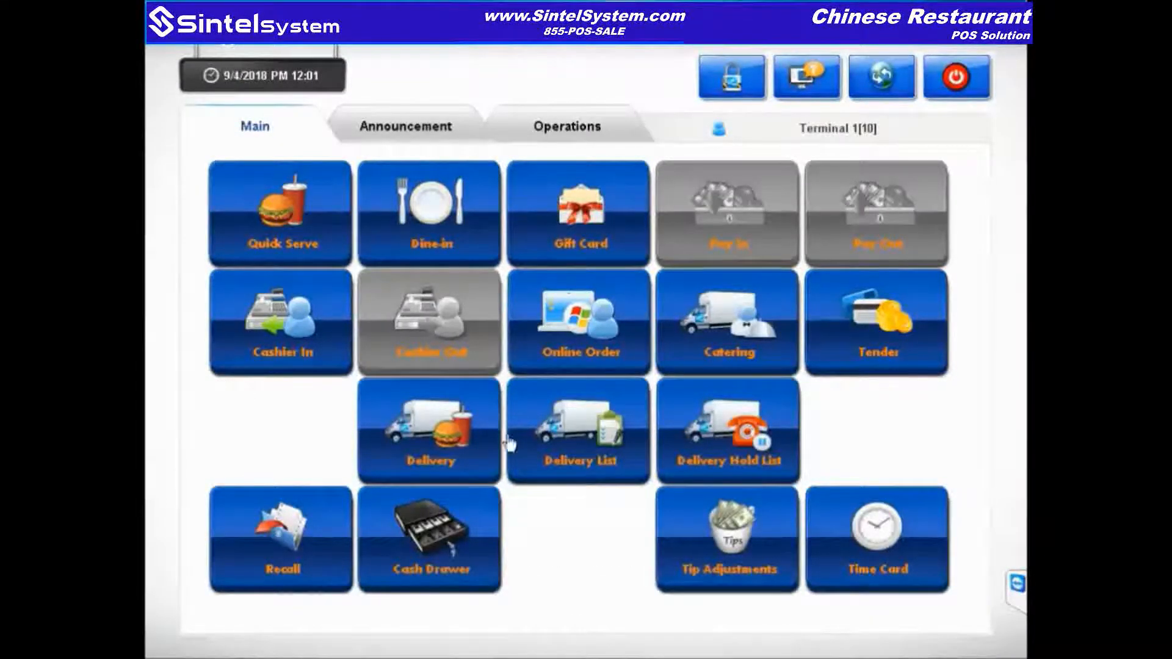
{"action": "left_click", "coordinate": [322, 575]}
Step: Read the Important general announcement on the Announcement page, then close it
{"action": "left_click", "coordinate": [449, 135]}
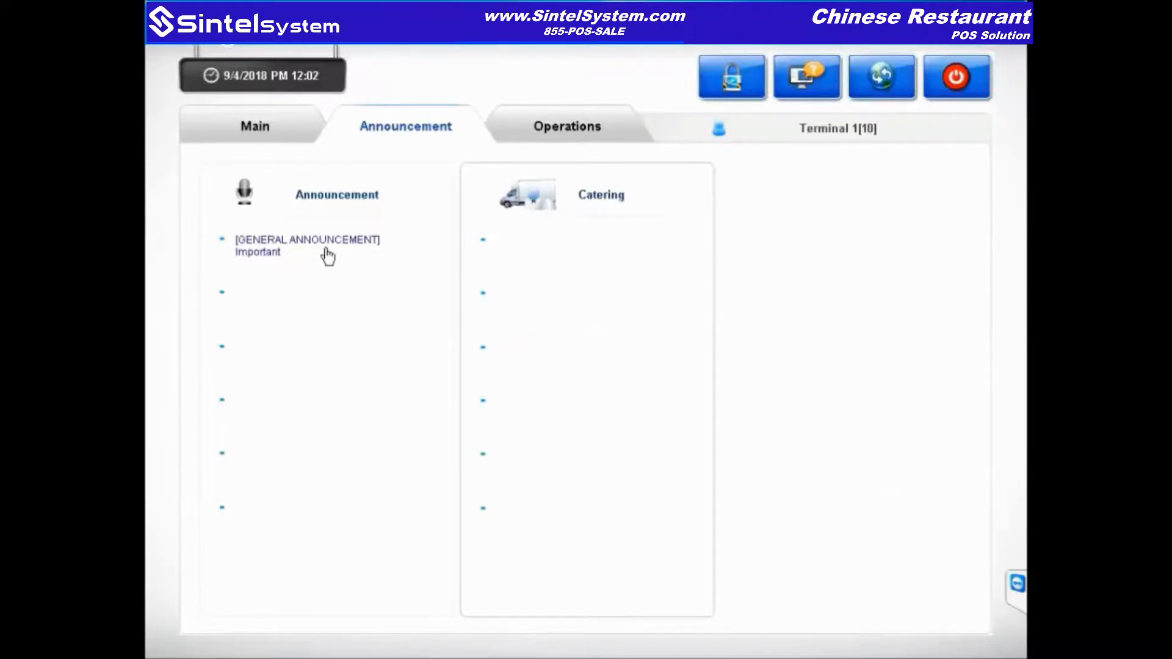
{"action": "left_click", "coordinate": [288, 254]}
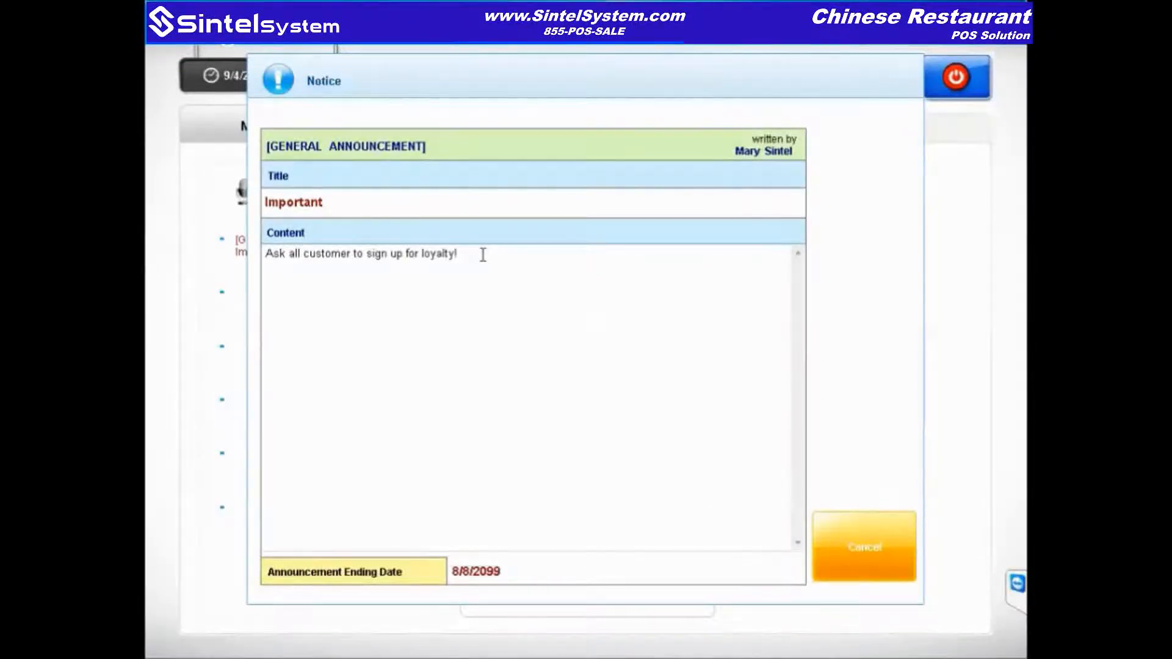
{"action": "left_click_drag", "start_coordinate": [482, 255], "coordinate": [167, 241]}
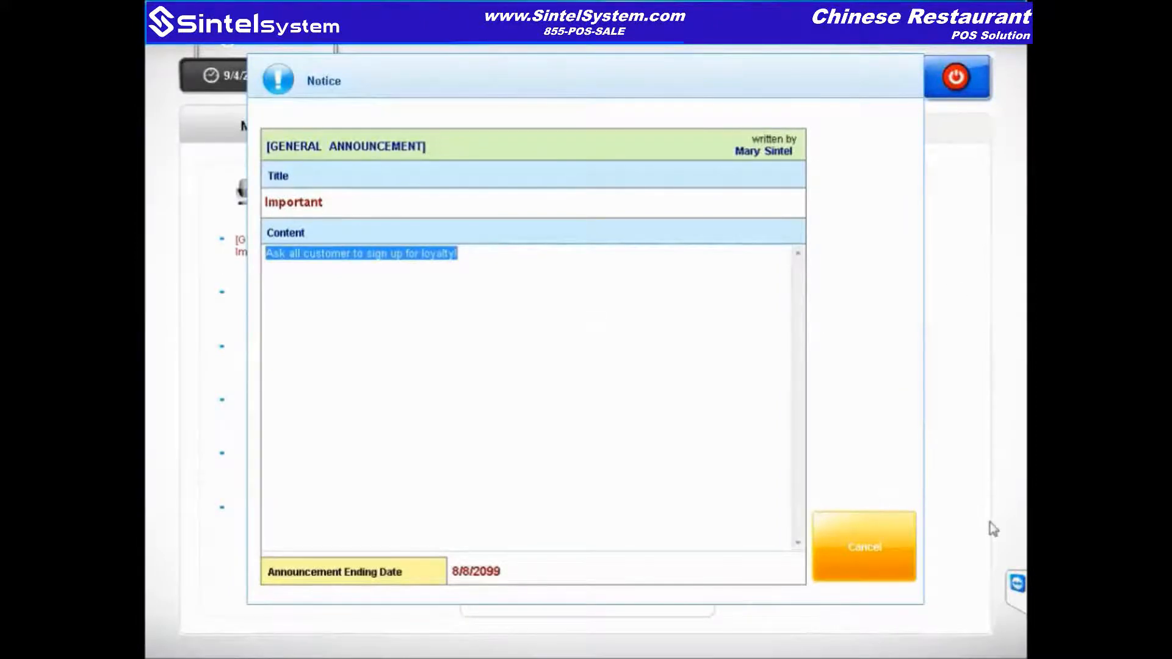
{"action": "left_click", "coordinate": [885, 549]}
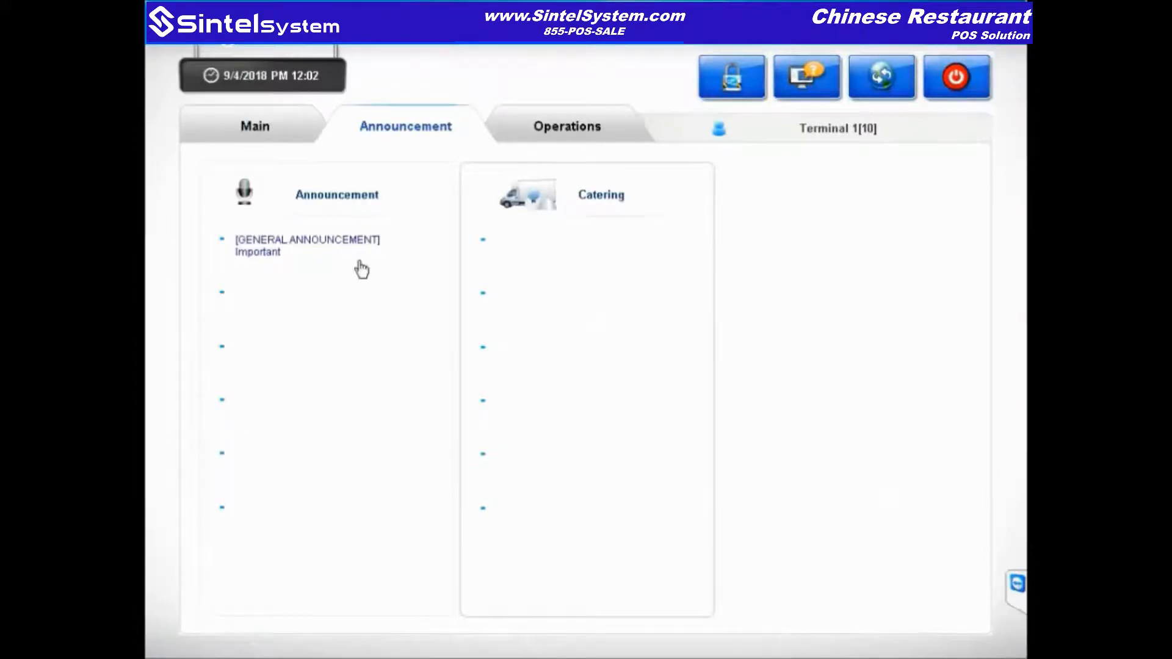
{"action": "left_click", "coordinate": [568, 131]}
Step: Enter the PIN, review the 9/4/2018 Sales Total report (634.20), then return to Main
{"action": "type", "text": "***"}
{"action": "key", "text": "Return"}
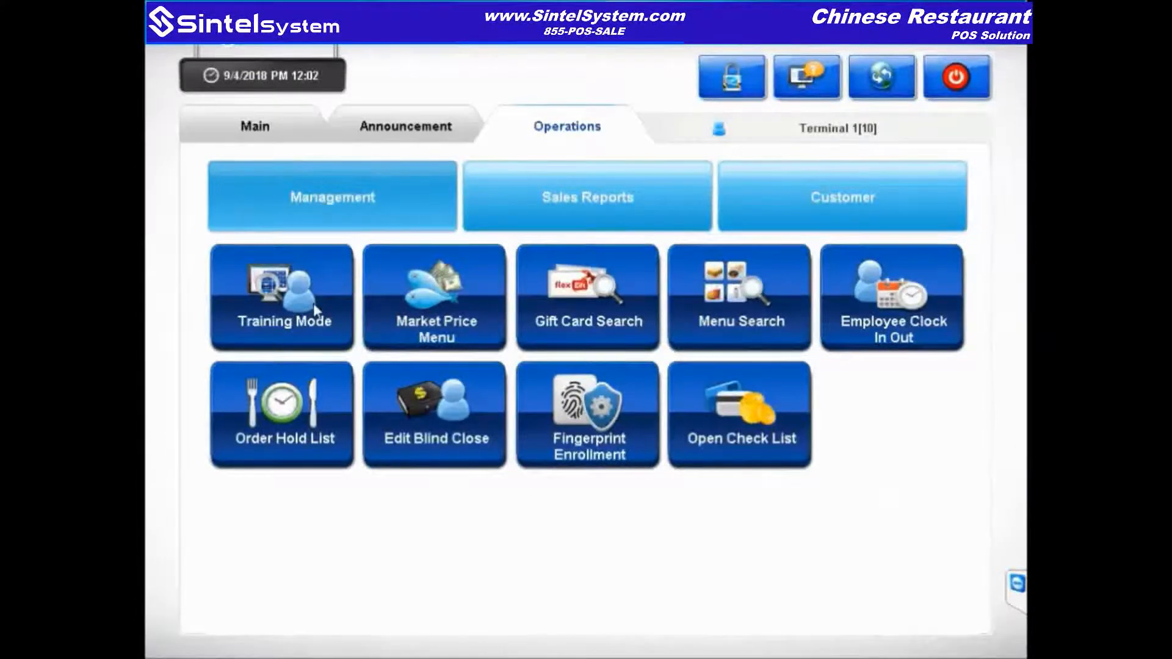
{"action": "left_click", "coordinate": [610, 205]}
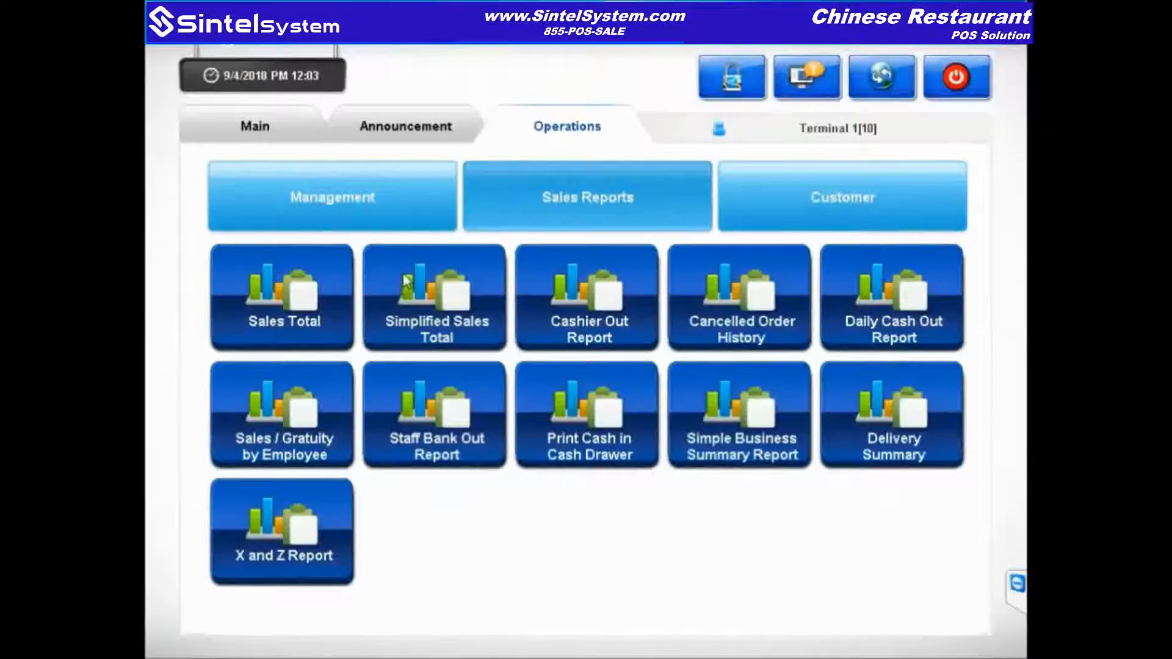
{"action": "left_click", "coordinate": [282, 306]}
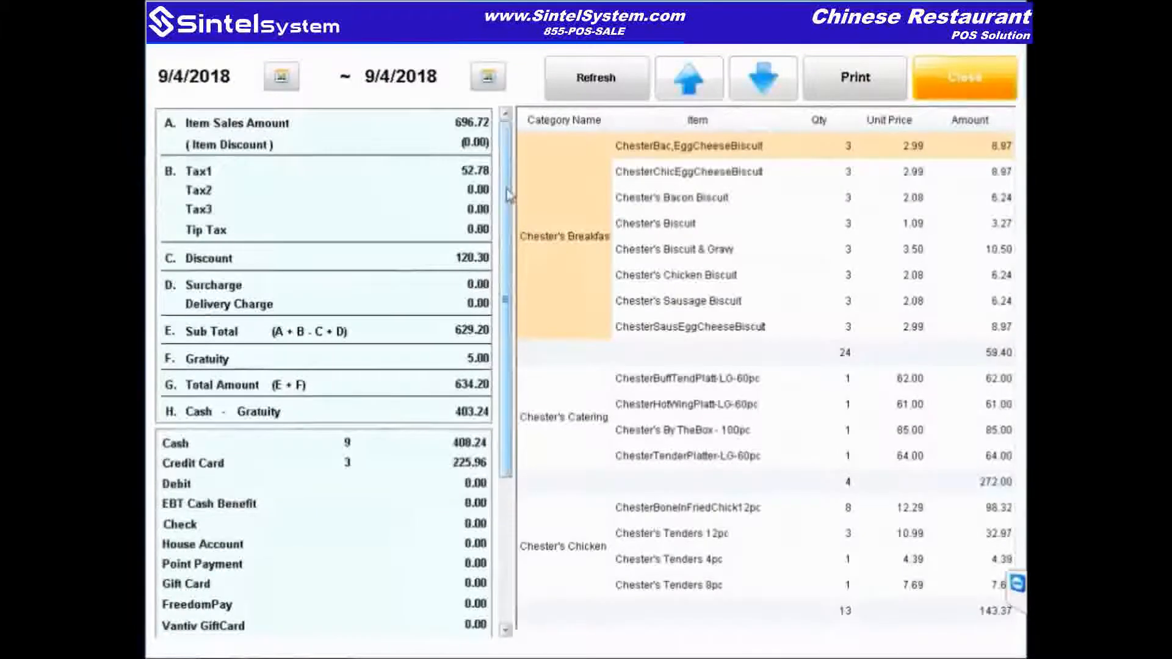
{"action": "scroll", "coordinate": [520, 415], "scroll_direction": "down", "scroll_amount": 3}
{"action": "scroll", "coordinate": [520, 415], "scroll_direction": "up", "scroll_amount": 5}
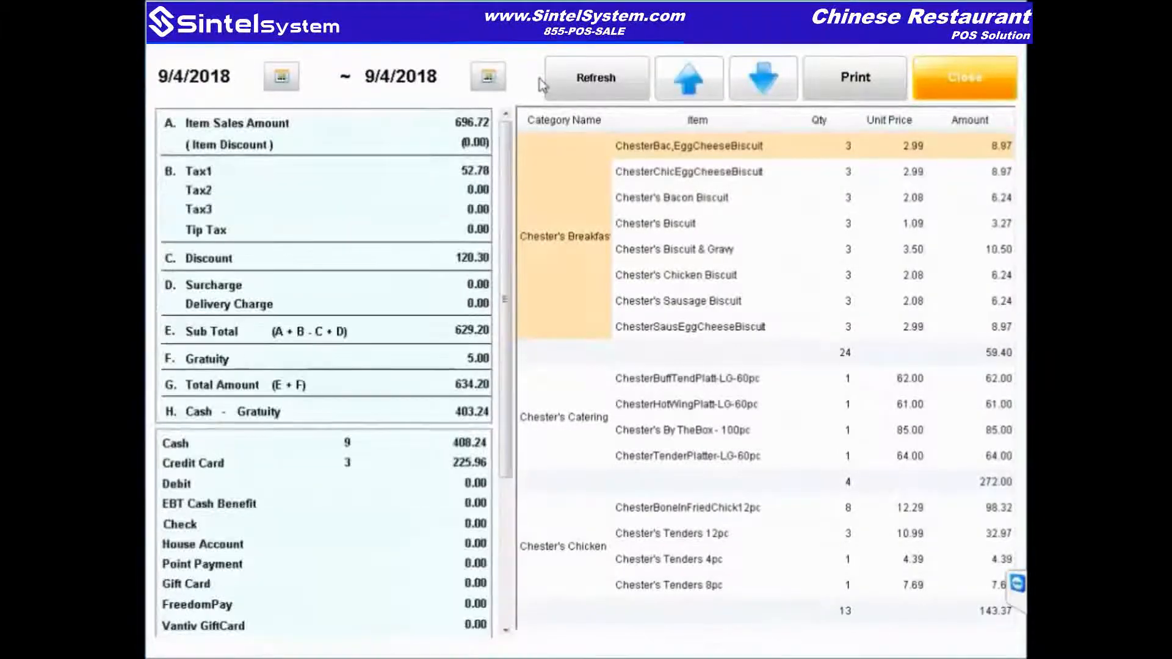
{"action": "left_click", "coordinate": [970, 89]}
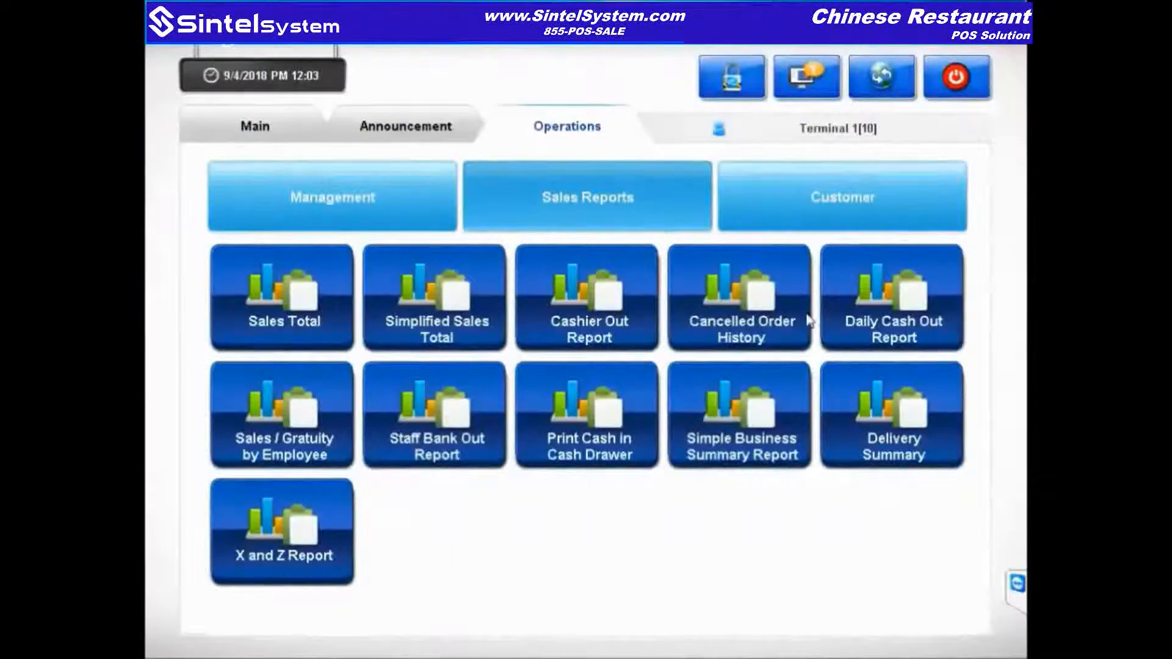
{"action": "left_click", "coordinate": [223, 127]}
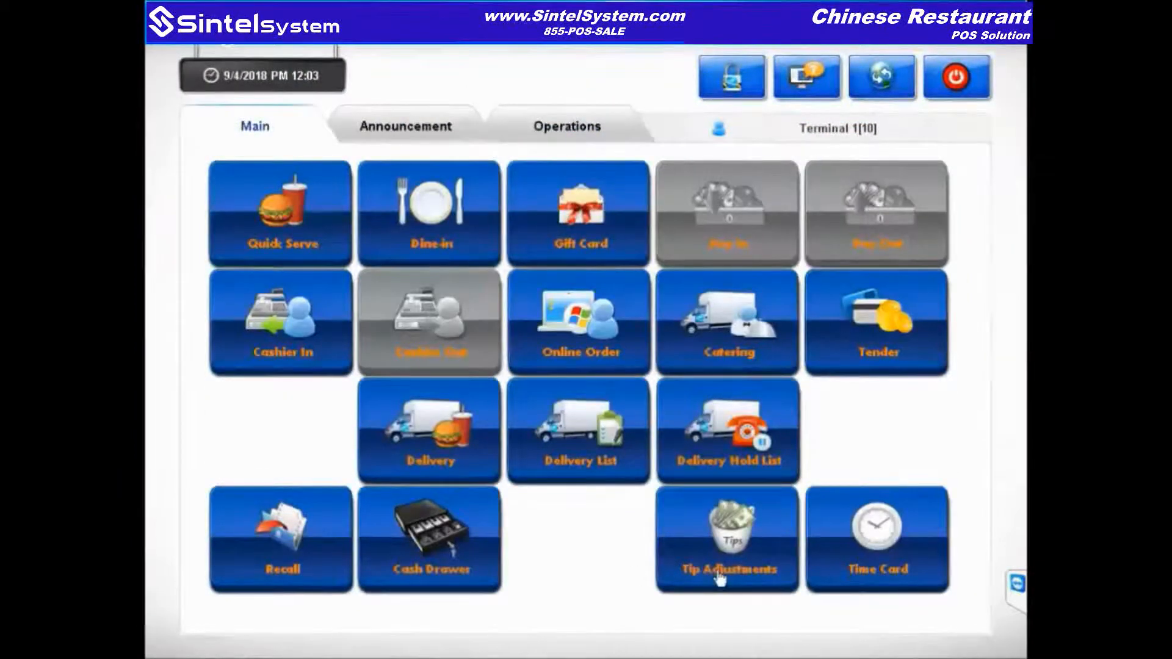
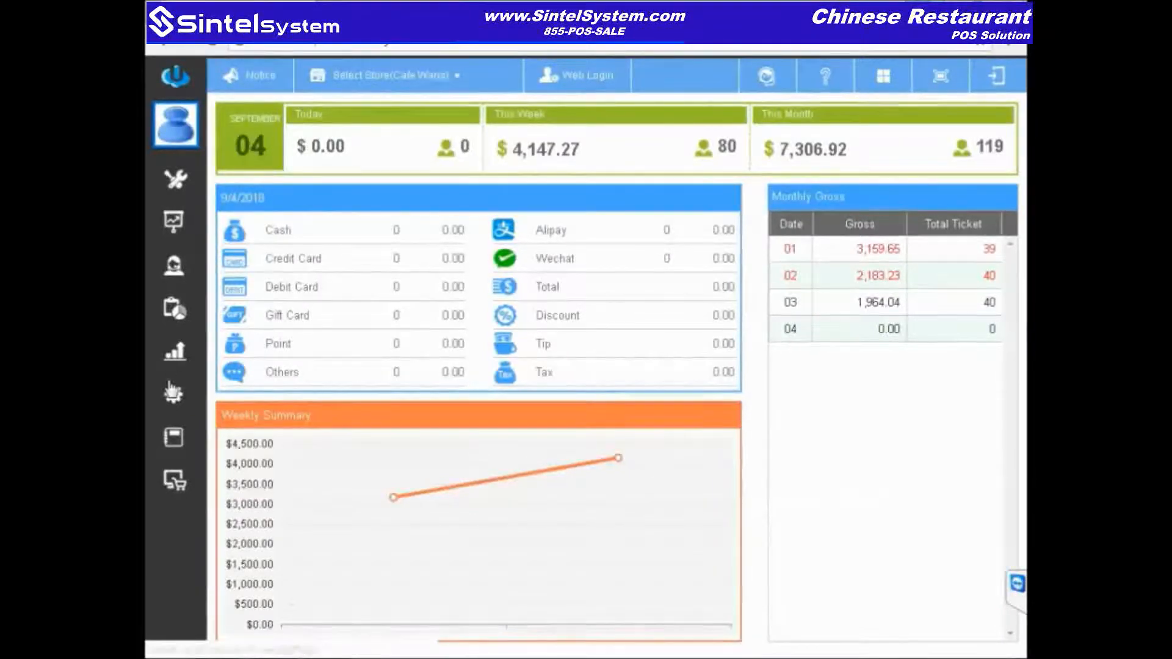
Step: Run the Daily Sales Report with start and end dates of 9/3/2018
{"action": "left_click", "coordinate": [179, 408]}
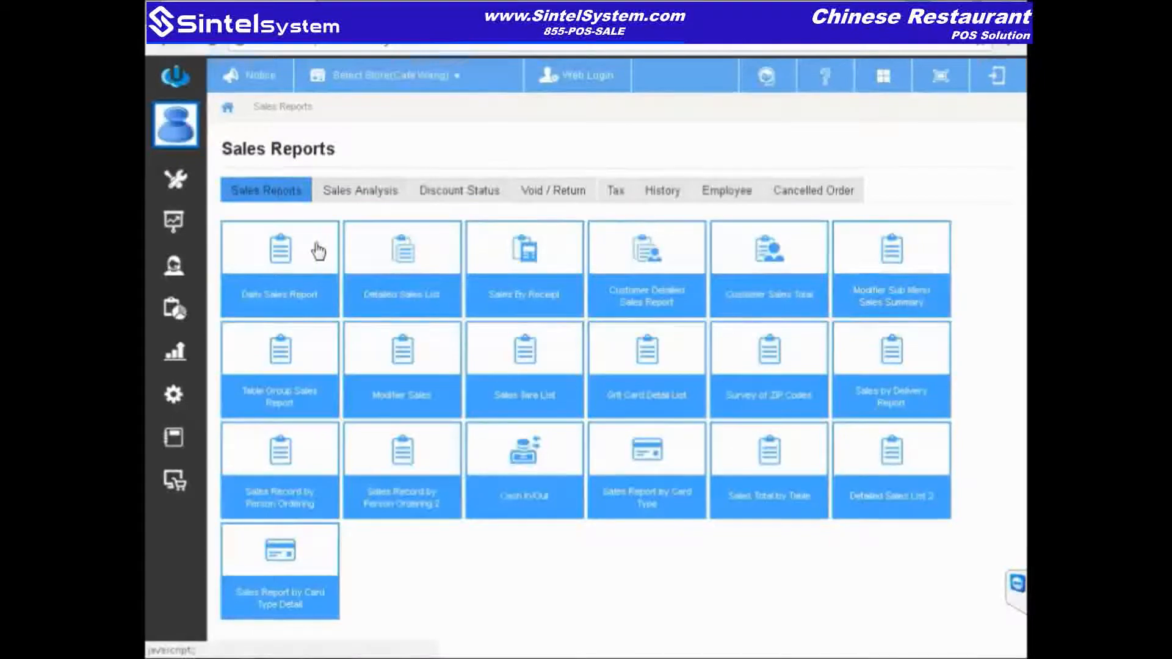
{"action": "left_click", "coordinate": [317, 250]}
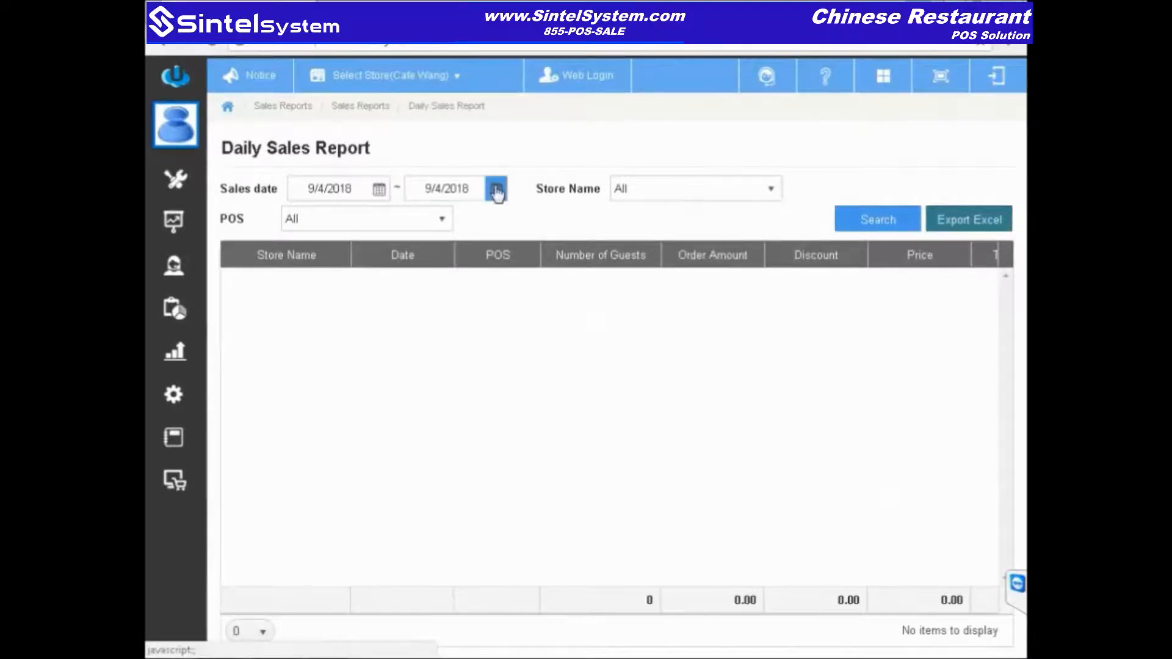
{"action": "left_click", "coordinate": [379, 189]}
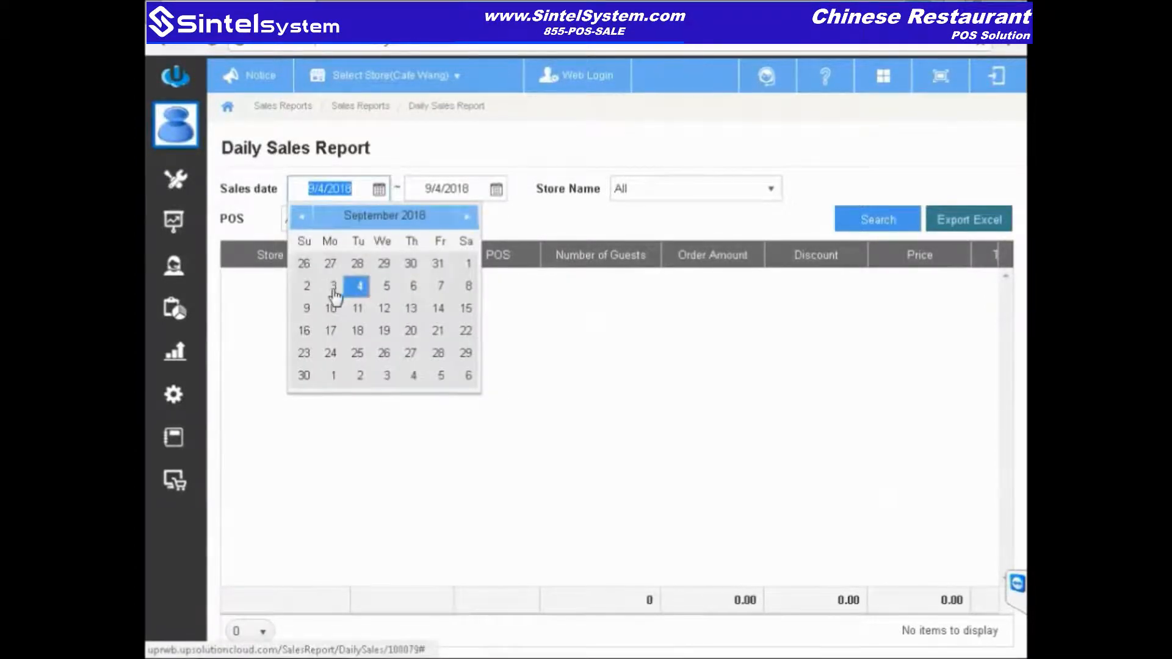
{"action": "left_click", "coordinate": [334, 287]}
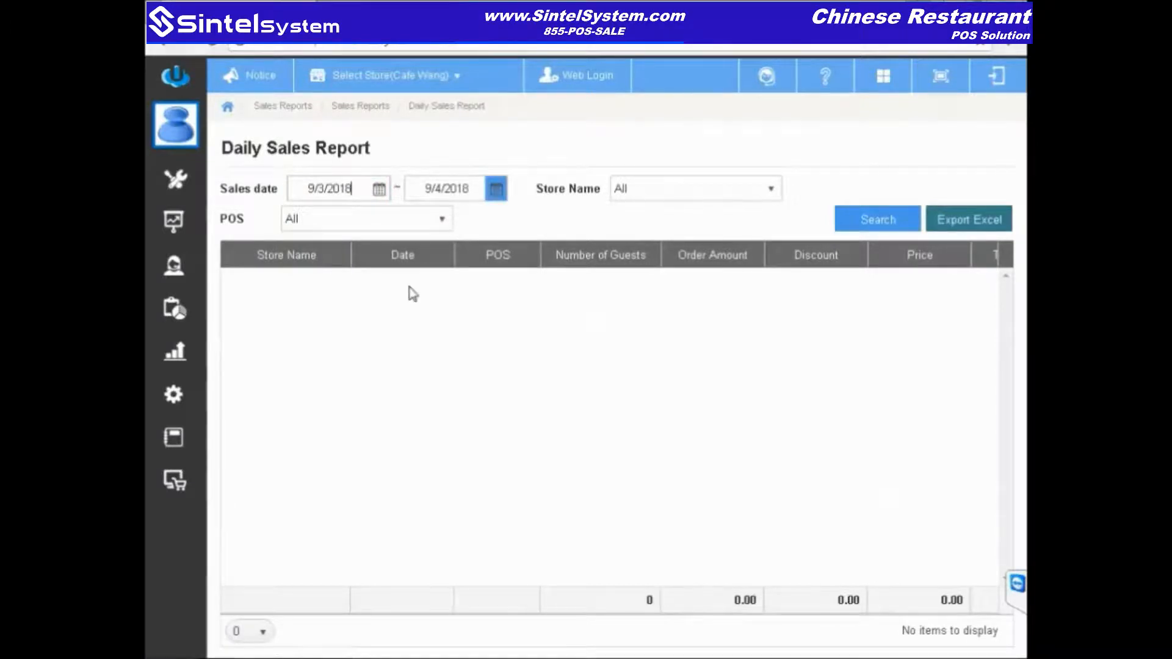
{"action": "left_click", "coordinate": [473, 281]}
{"action": "left_click", "coordinate": [854, 230]}
Step: Scroll through the 9/3/2018 report results, browse earlier calendar months, then return to Sales Reports
{"action": "left_click_drag", "start_coordinate": [431, 580], "coordinate": [495, 589]}
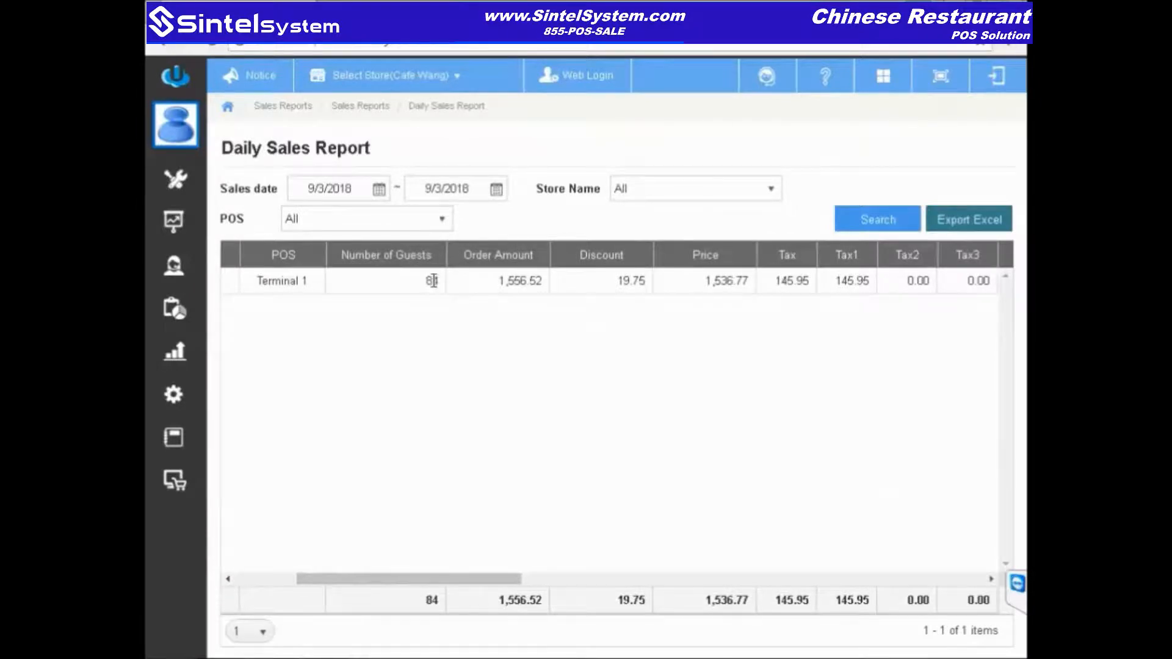
{"action": "left_click_drag", "start_coordinate": [502, 581], "coordinate": [735, 591]}
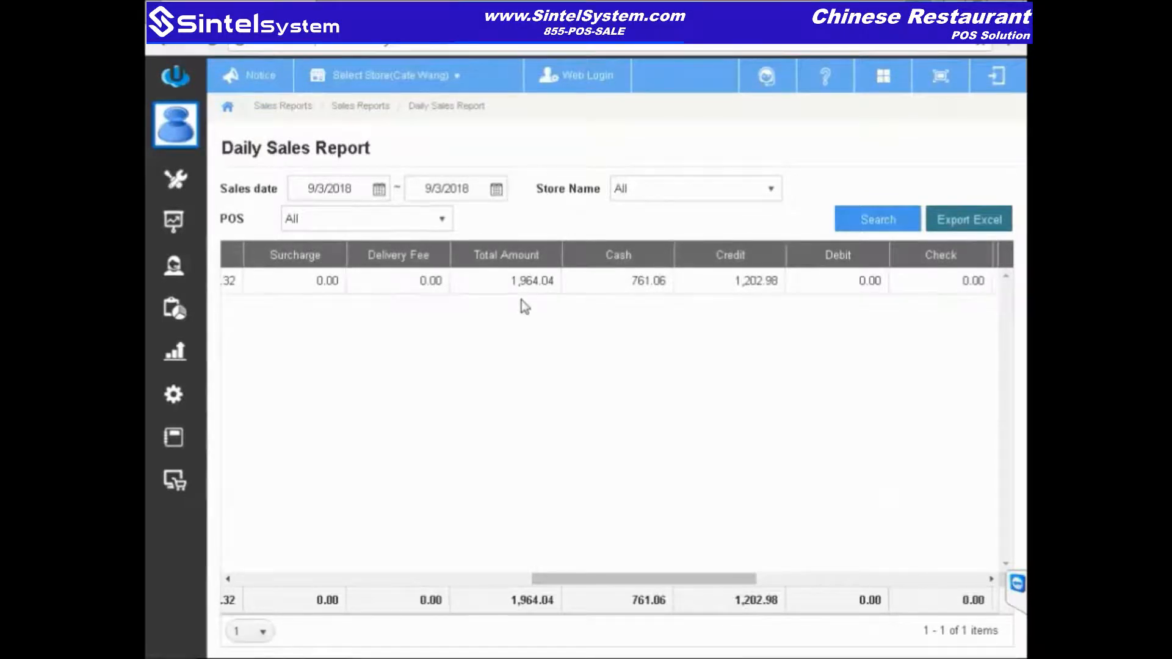
{"action": "left_click_drag", "start_coordinate": [730, 586], "coordinate": [753, 588]}
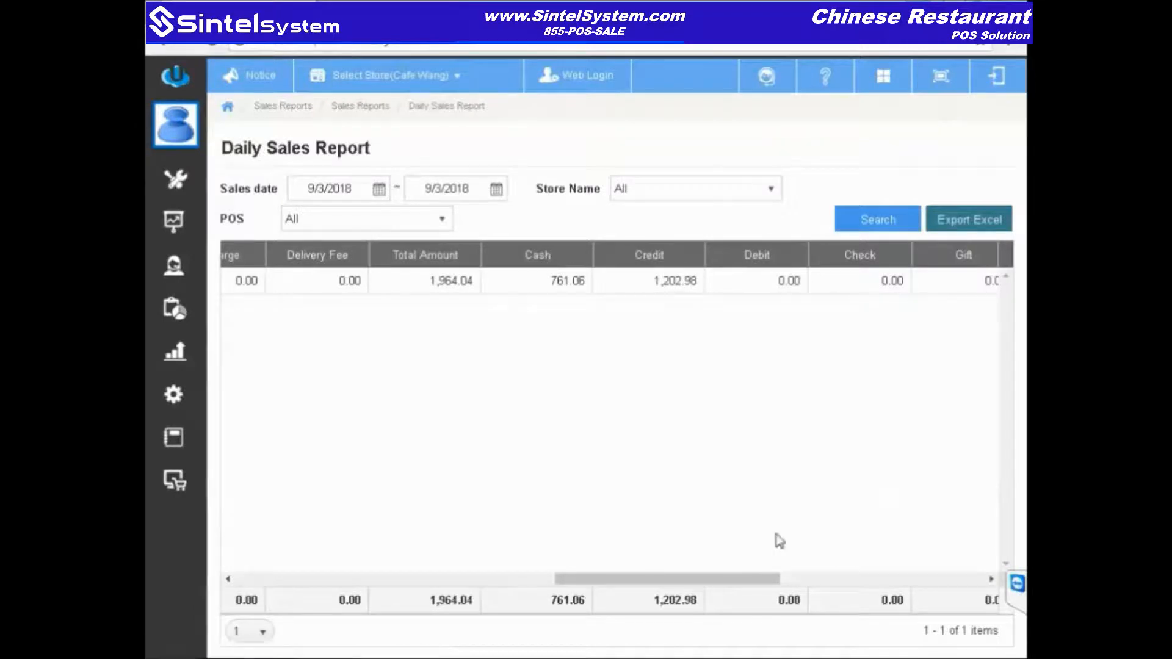
{"action": "left_click_drag", "start_coordinate": [751, 587], "coordinate": [385, 585]}
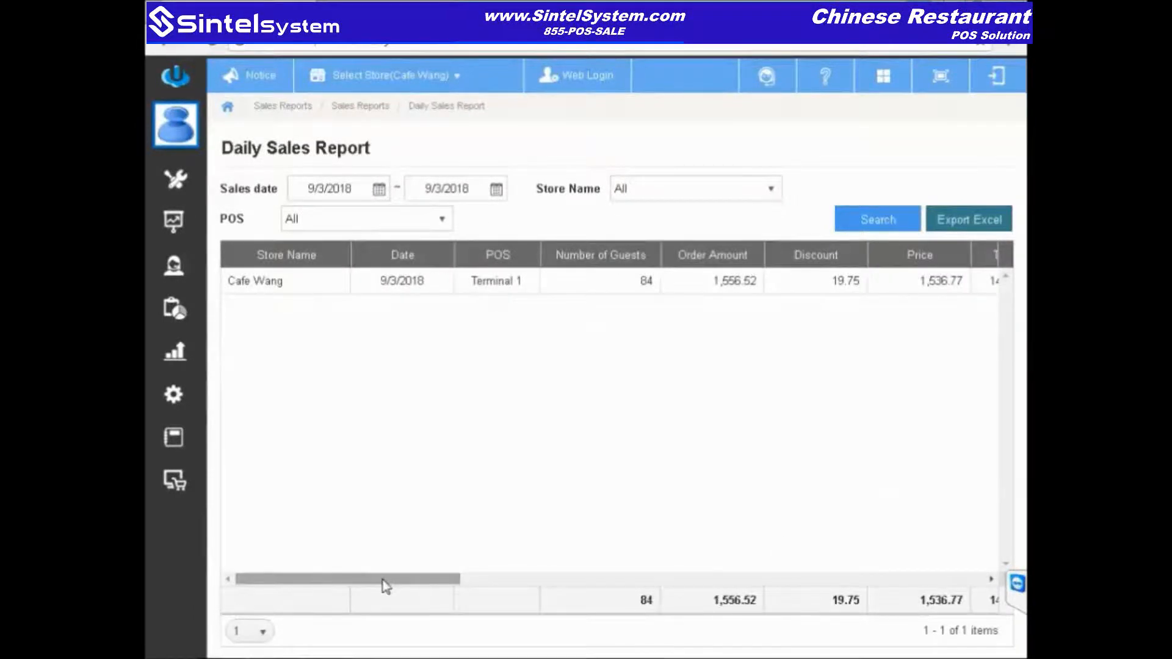
{"action": "left_click", "coordinate": [379, 191]}
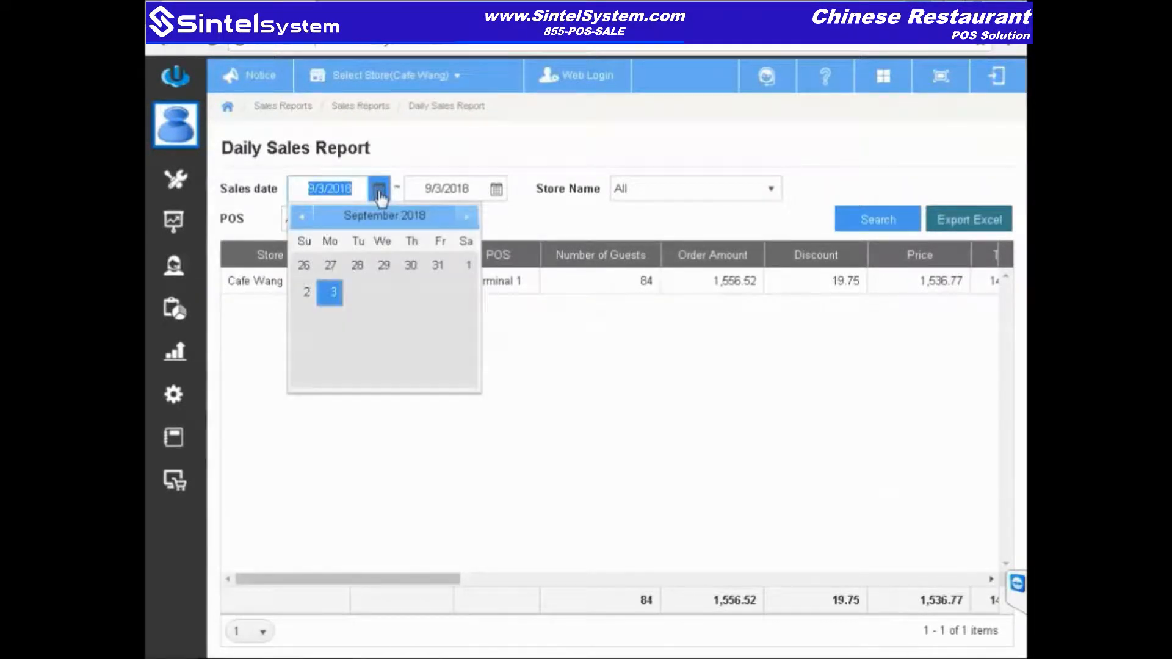
{"action": "left_click", "coordinate": [301, 221]}
{"action": "left_click", "coordinate": [301, 221]}
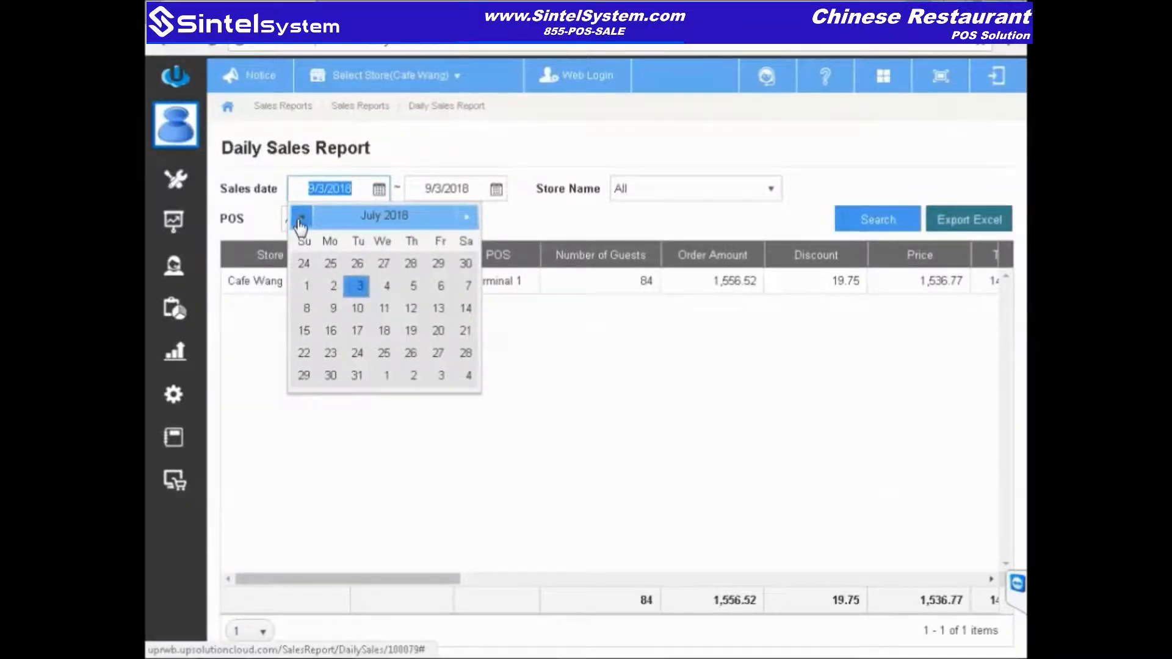
{"action": "left_click", "coordinate": [667, 458]}
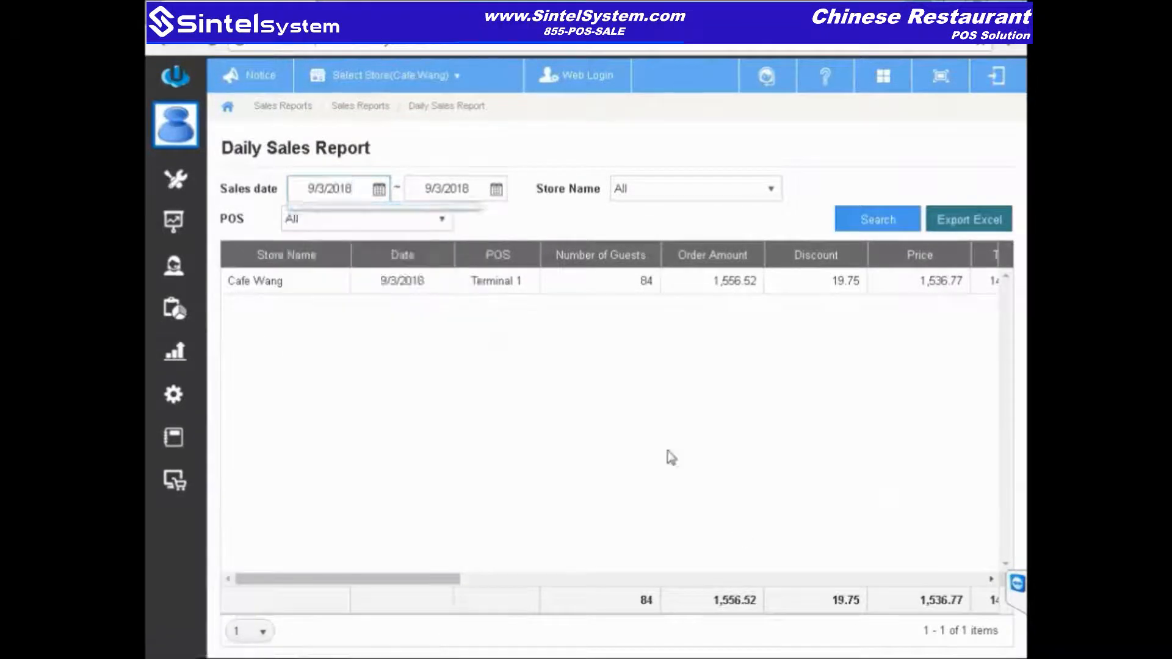
{"action": "left_click", "coordinate": [283, 107]}
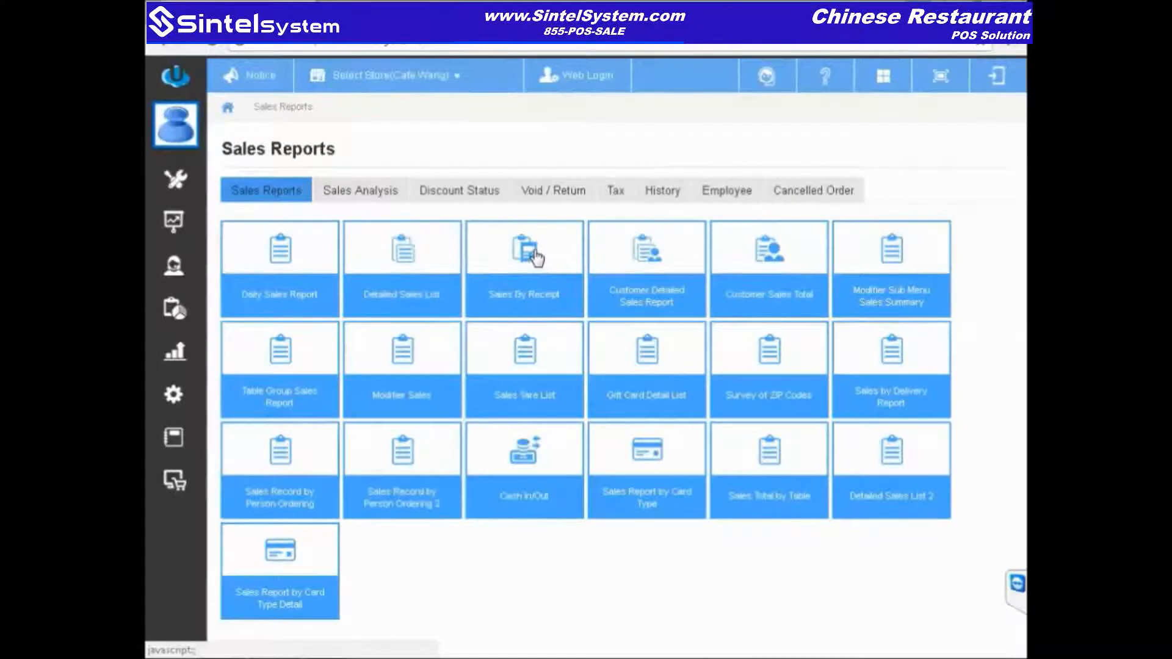
{"action": "left_click", "coordinate": [537, 255]}
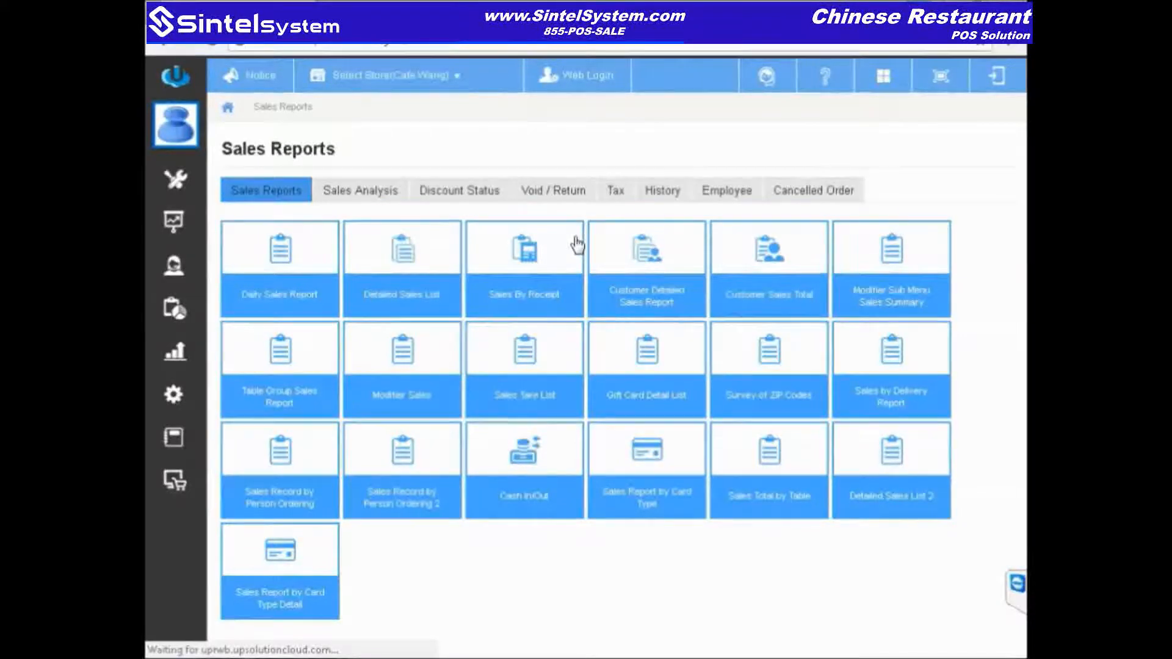
{"action": "left_click", "coordinate": [537, 255]}
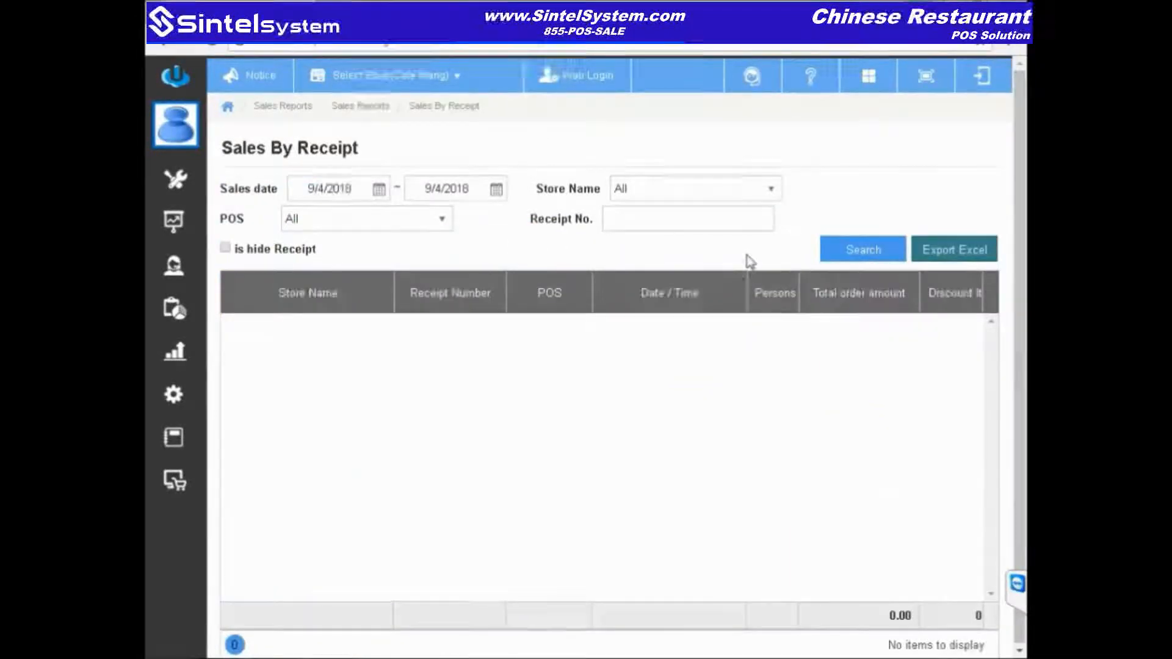
{"action": "left_click", "coordinate": [889, 257]}
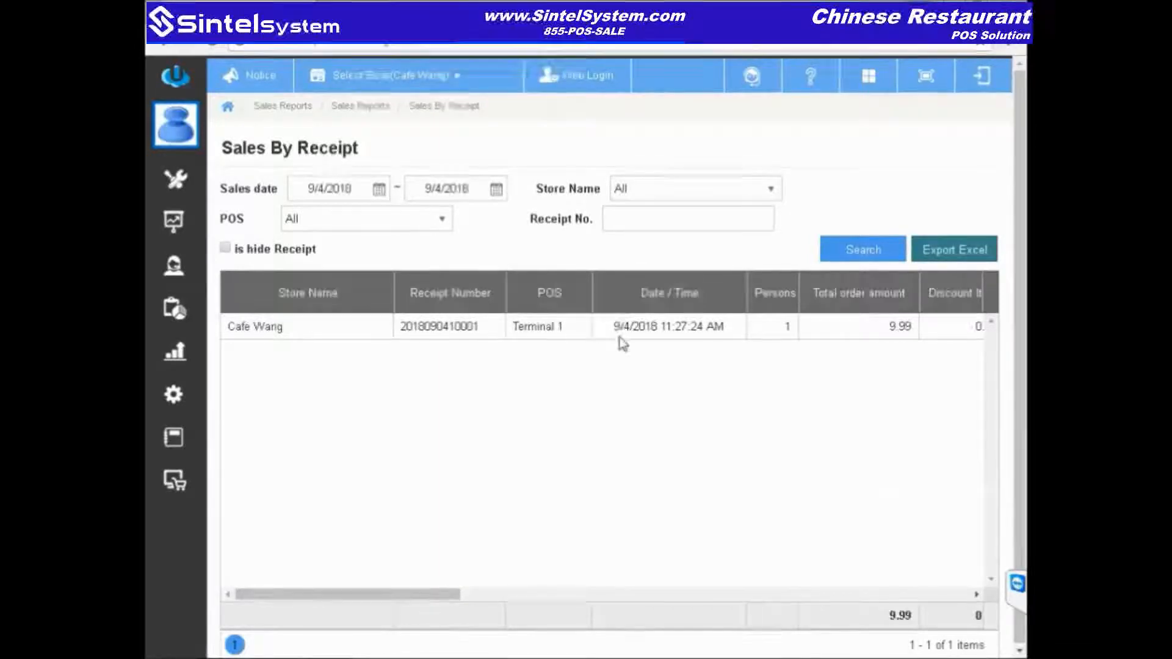
{"action": "left_click", "coordinate": [642, 329]}
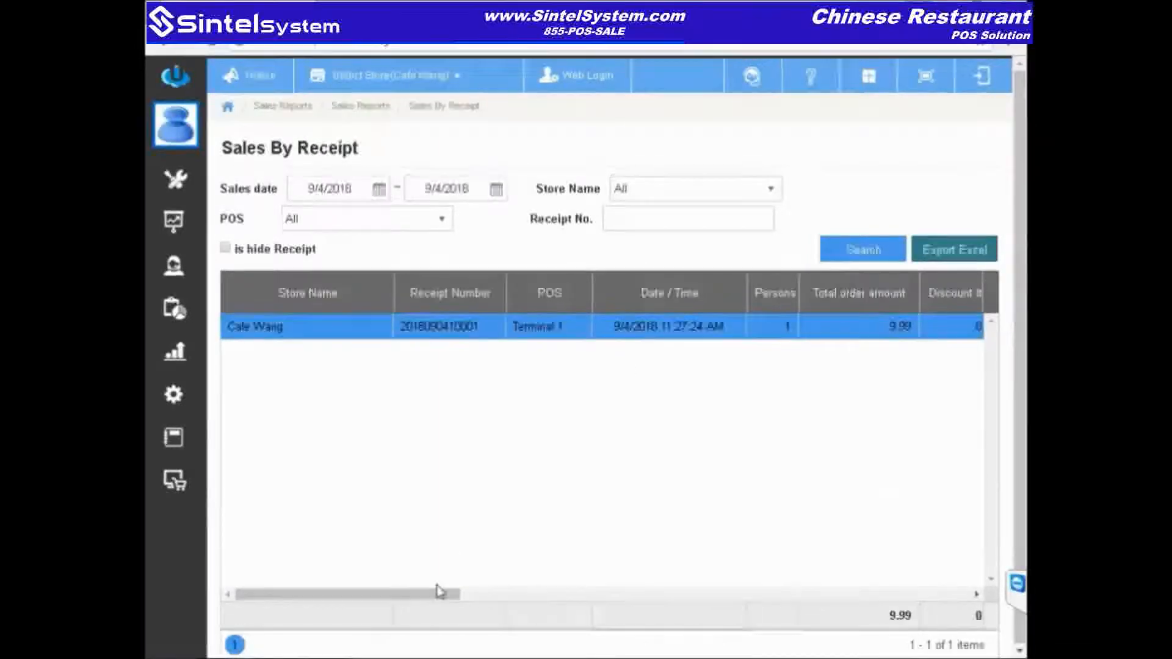
{"action": "left_click_drag", "start_coordinate": [425, 602], "coordinate": [464, 597]}
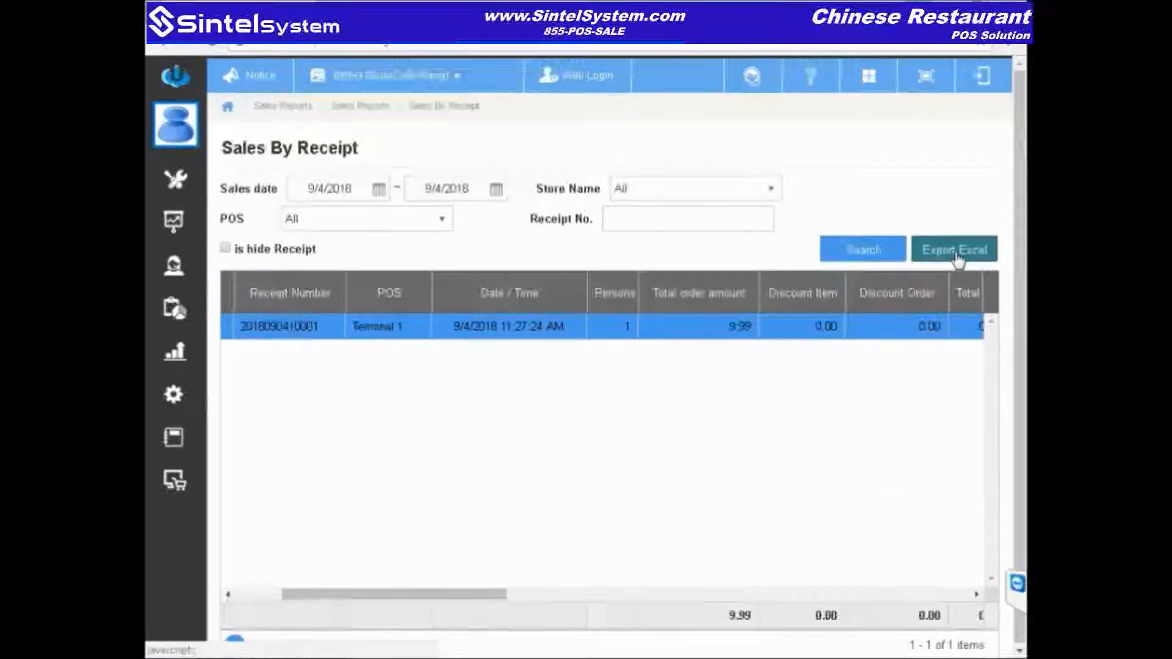
{"action": "left_click", "coordinate": [290, 109]}
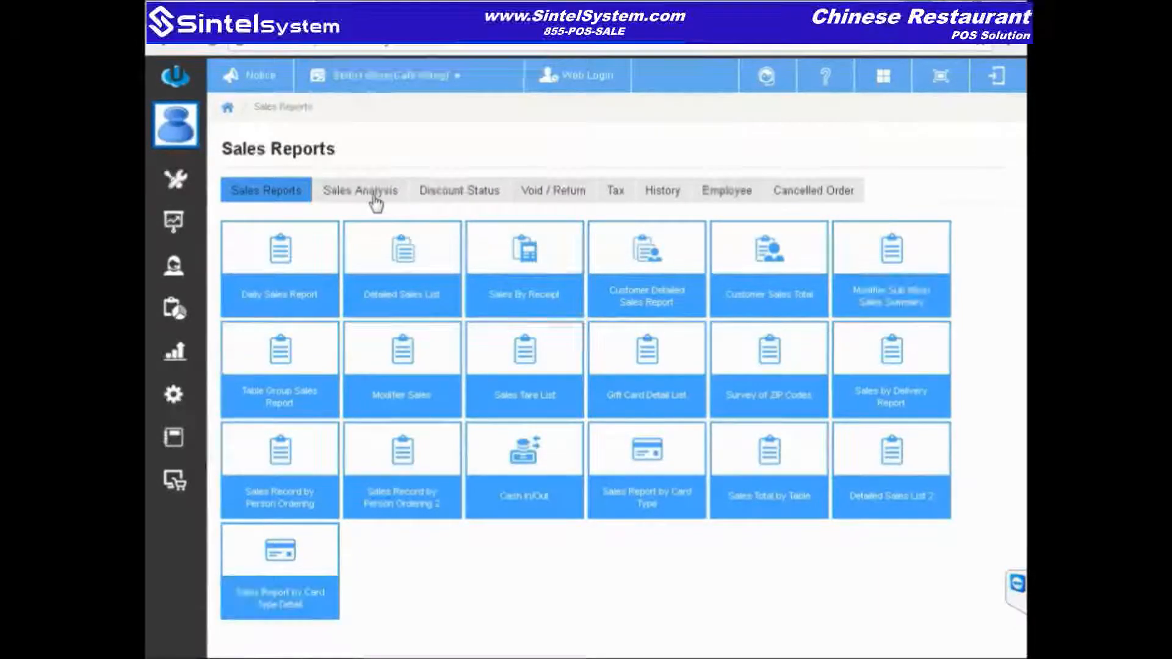
Step: Run the Sales Analysis report Sales Volume by Item Type for 9/3/2018
{"action": "left_click", "coordinate": [375, 201]}
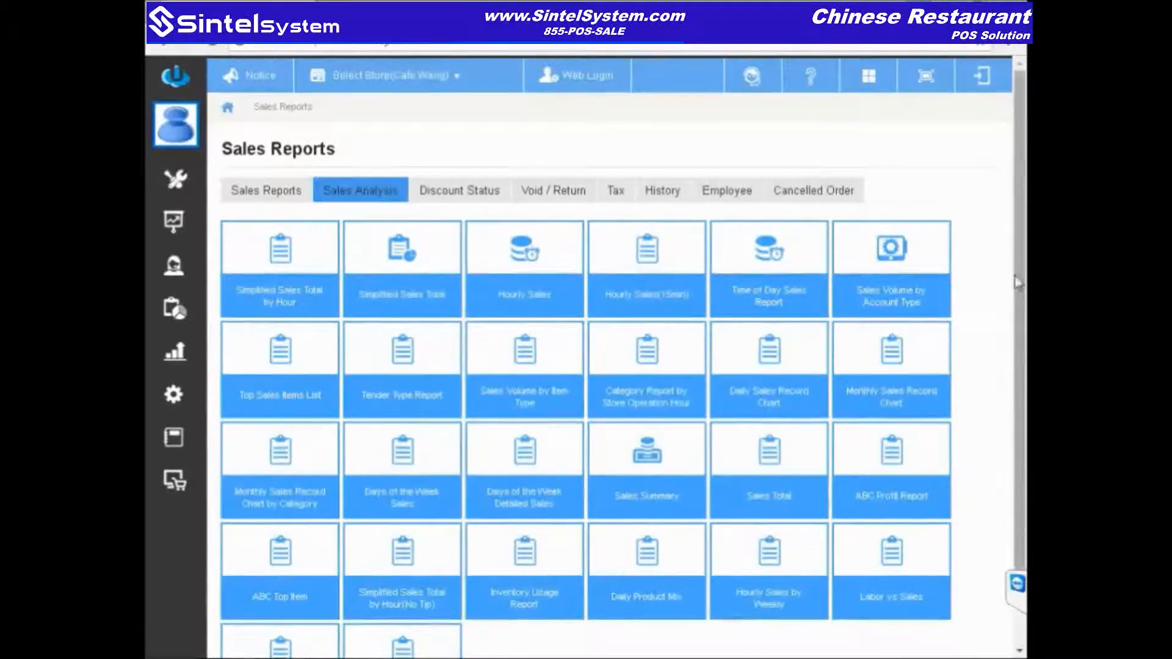
{"action": "left_click_drag", "start_coordinate": [1020, 285], "coordinate": [1019, 360]}
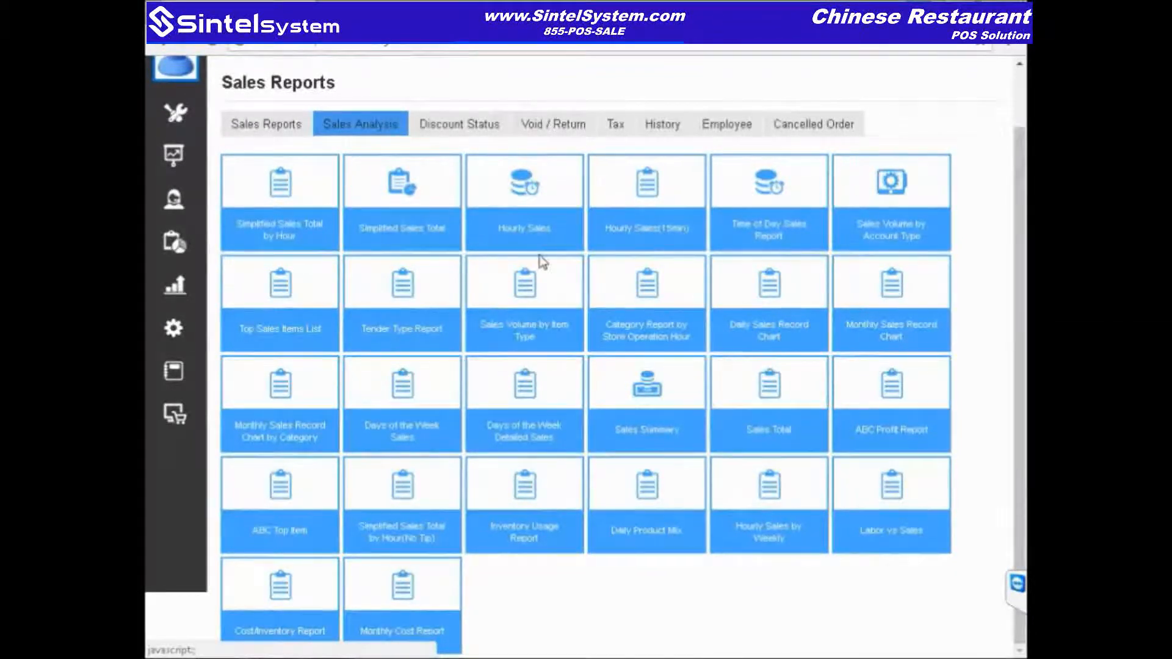
{"action": "left_click", "coordinate": [537, 305]}
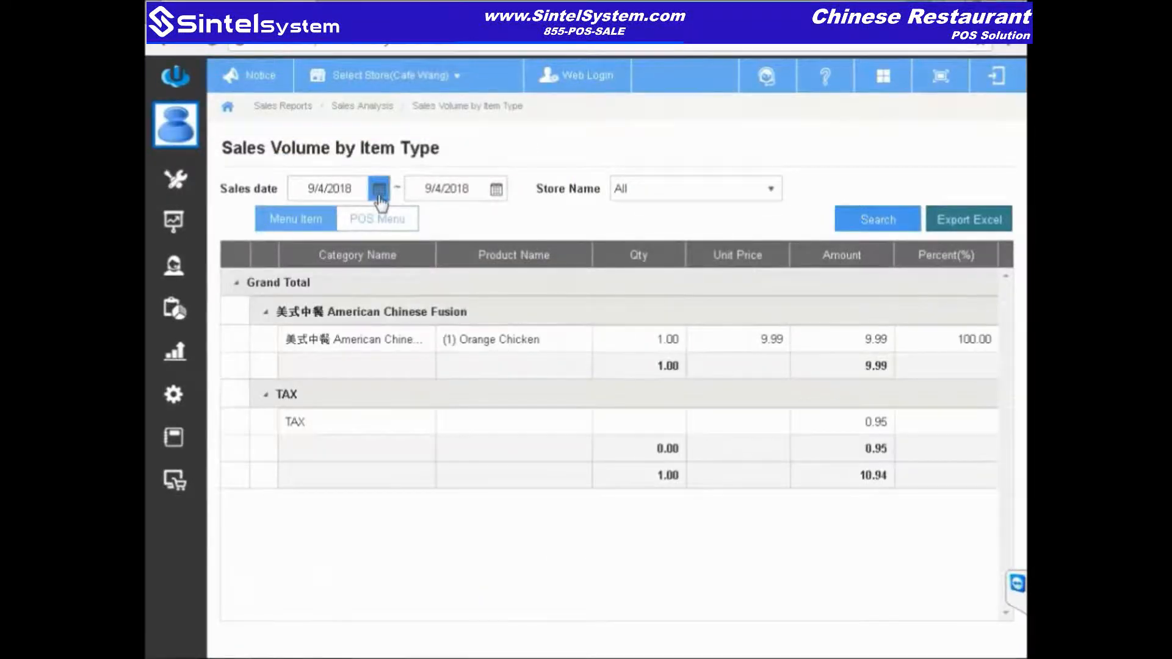
{"action": "left_click", "coordinate": [379, 194]}
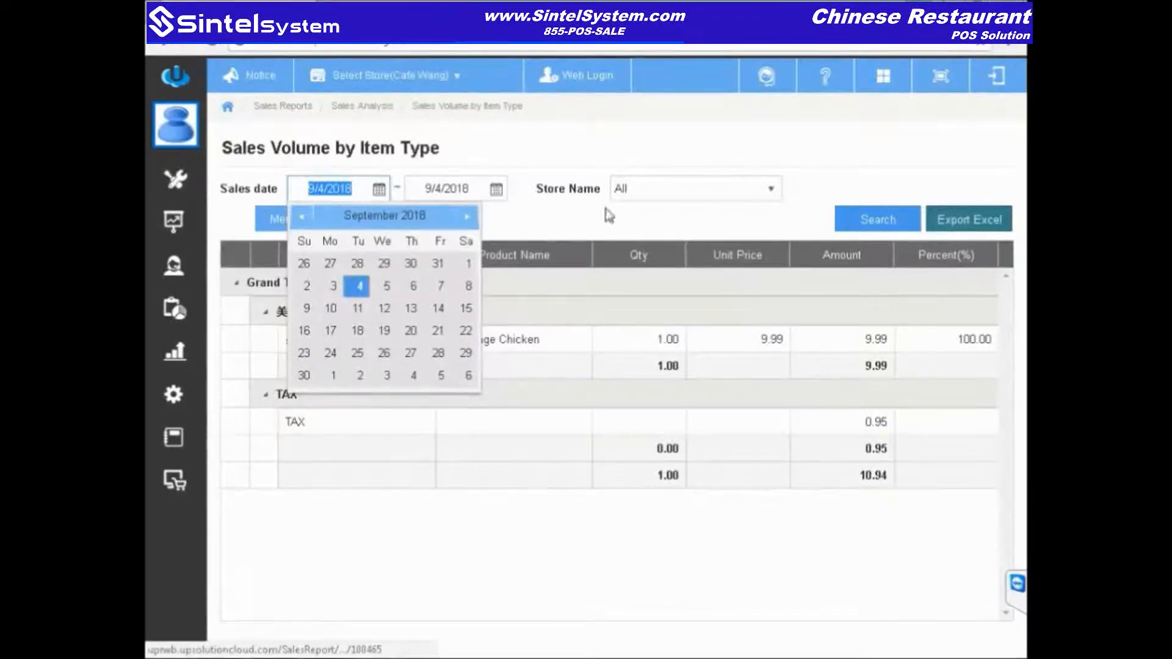
{"action": "left_click", "coordinate": [335, 289]}
{"action": "left_click", "coordinate": [496, 190]}
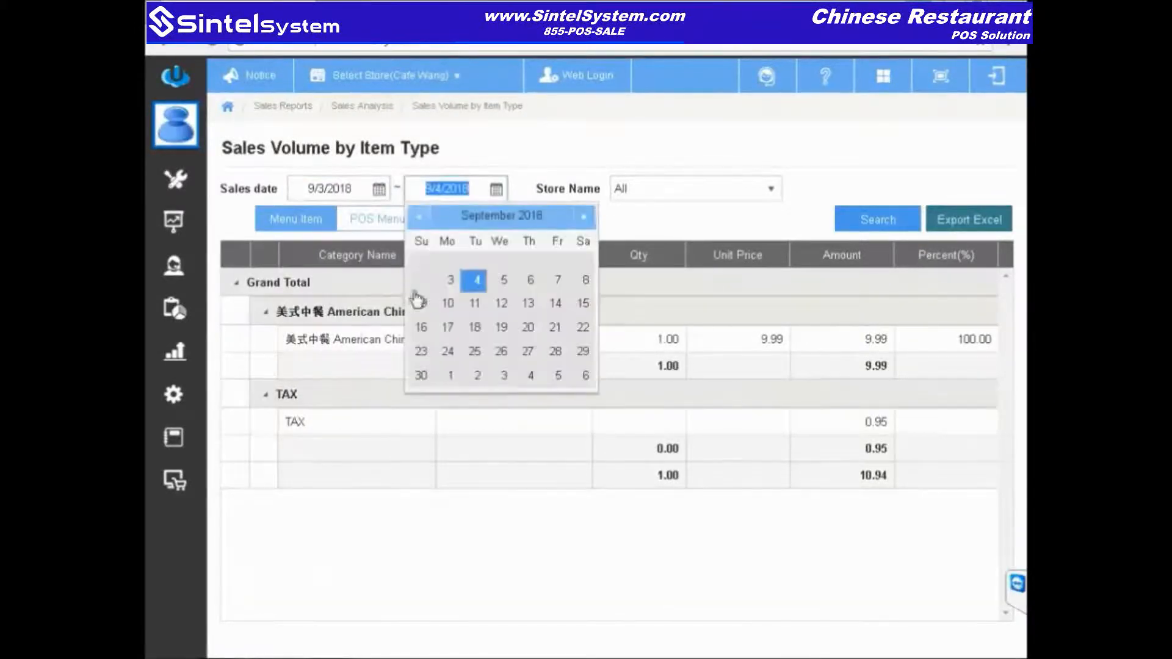
{"action": "left_click", "coordinate": [451, 279]}
{"action": "left_click", "coordinate": [879, 230]}
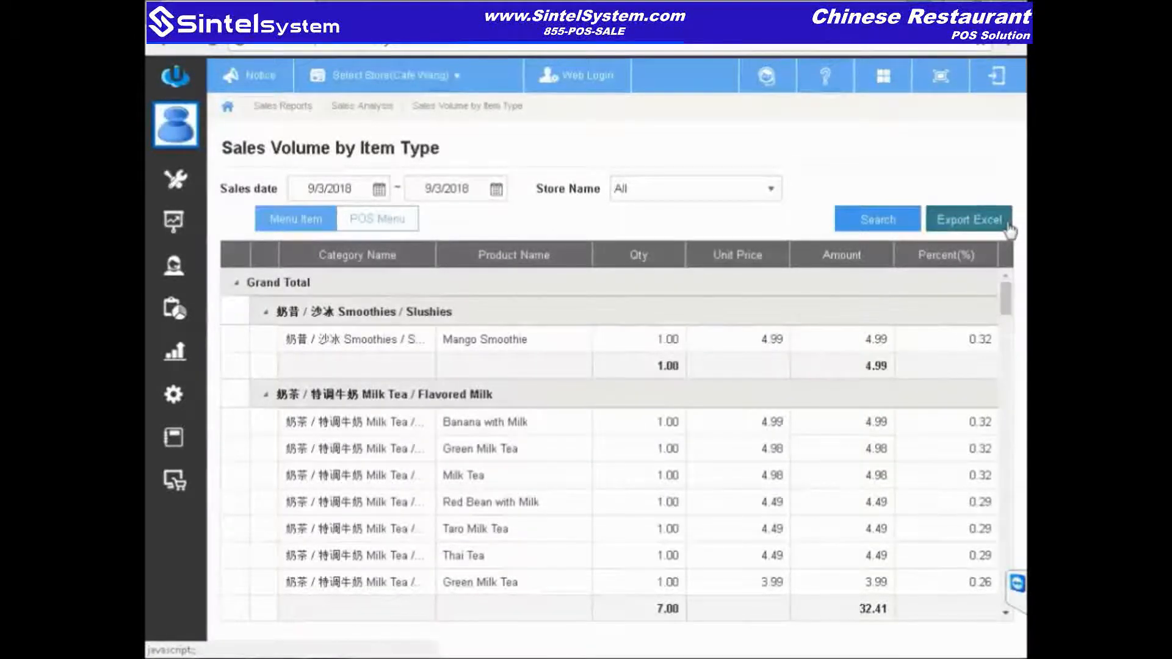
Step: Scroll the item-type results, then go back to Sales Reports' Discount Status group
{"action": "left_click_drag", "start_coordinate": [1010, 312], "coordinate": [1012, 316]}
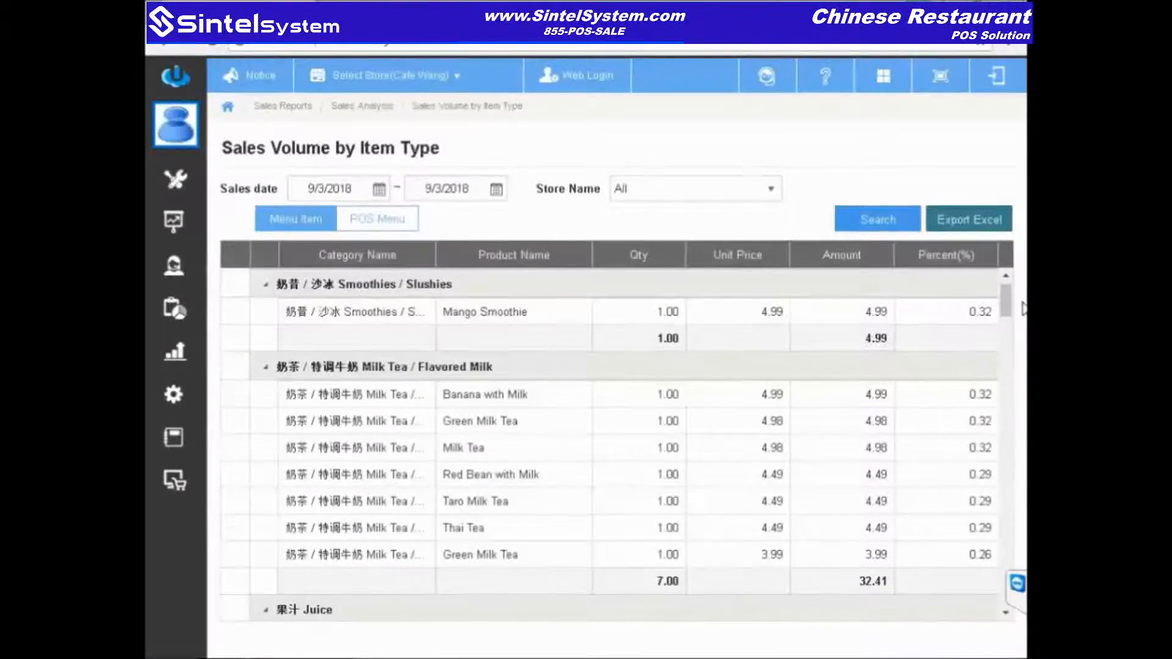
{"action": "left_click_drag", "start_coordinate": [1006, 308], "coordinate": [999, 371]}
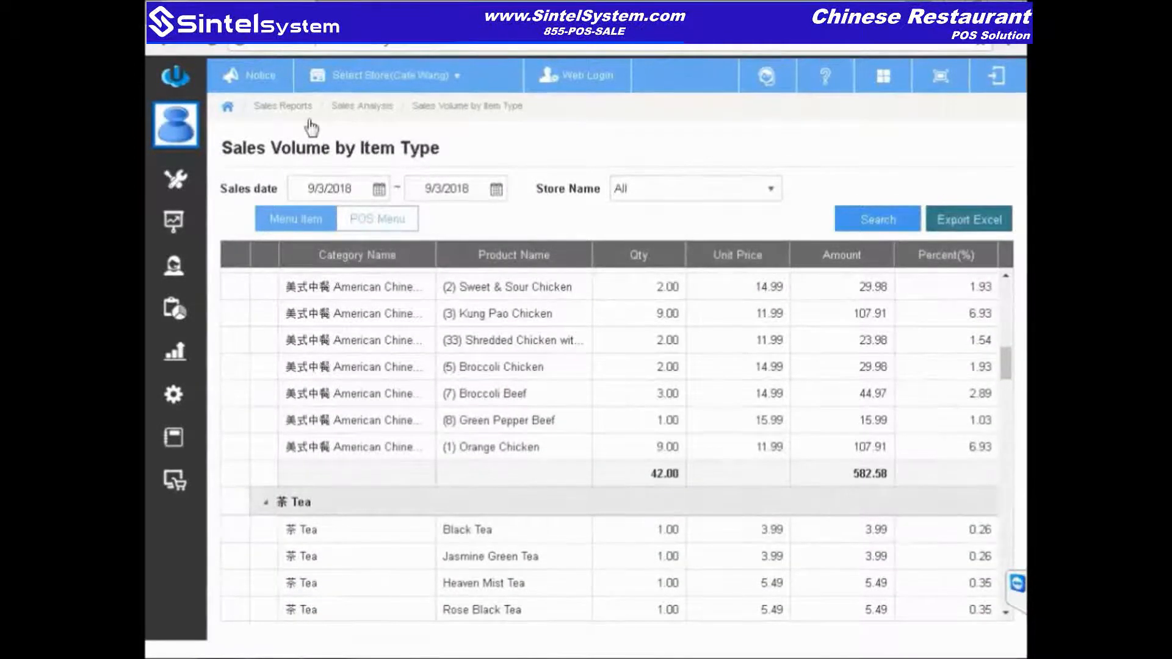
{"action": "left_click", "coordinate": [284, 106]}
{"action": "left_click", "coordinate": [458, 202]}
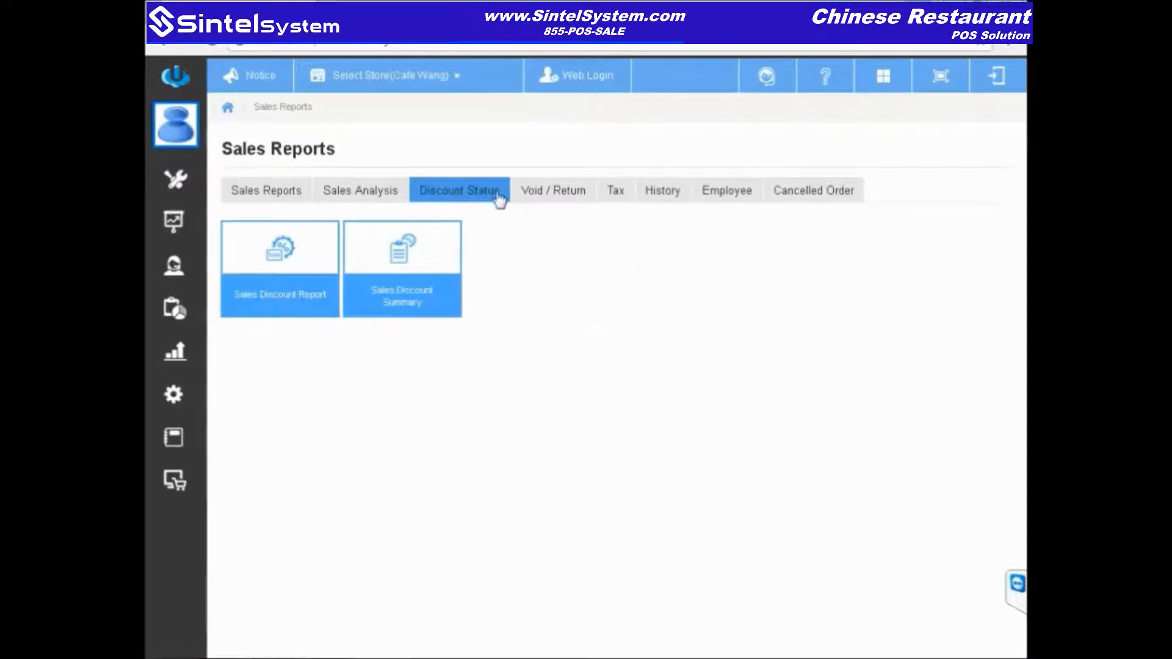
Step: Browse the Void/Refund, Tax, History, Employee and Cancelled Order report groups, then open Operations Report
{"action": "left_click", "coordinate": [563, 202]}
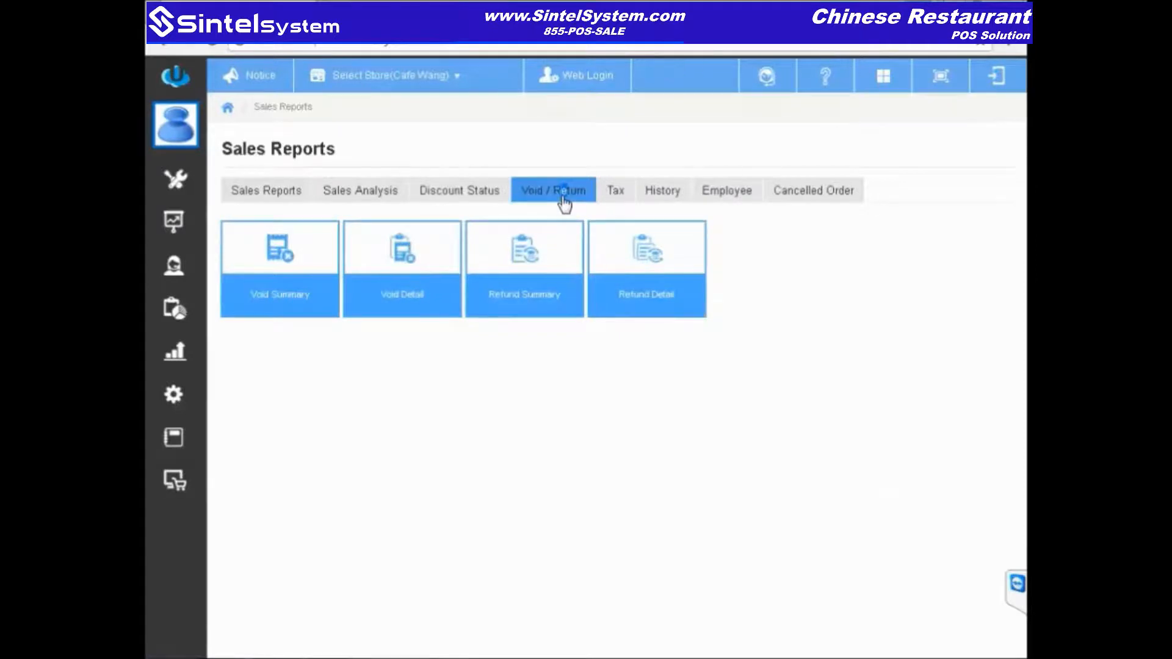
{"action": "left_click", "coordinate": [615, 196]}
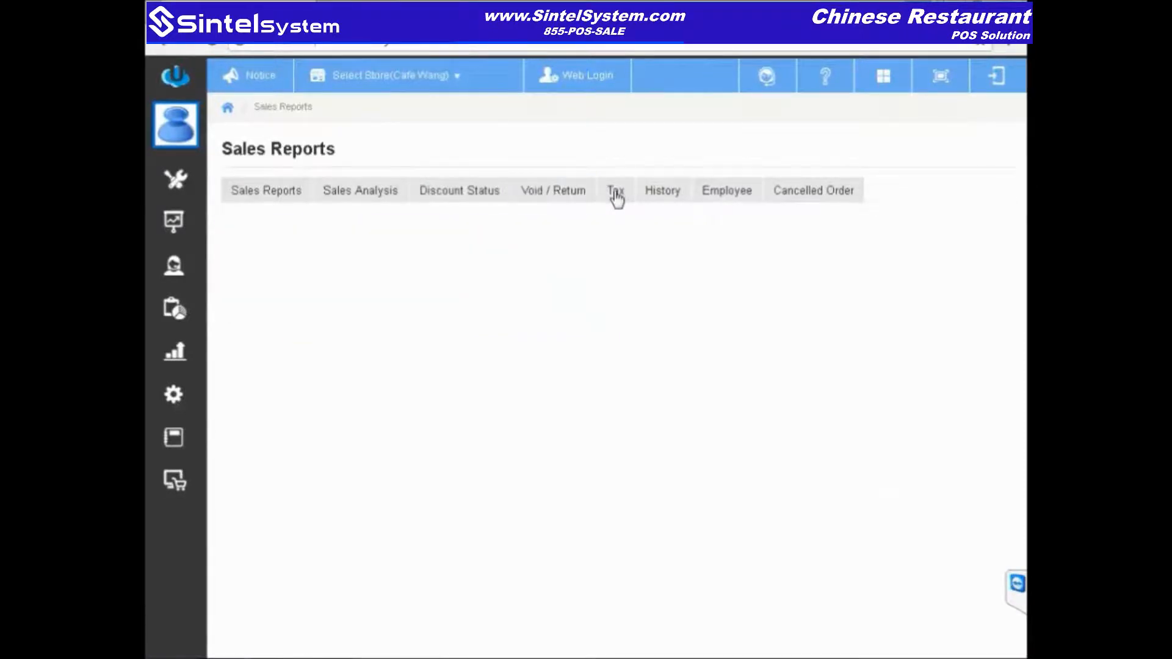
{"action": "left_click", "coordinate": [671, 201]}
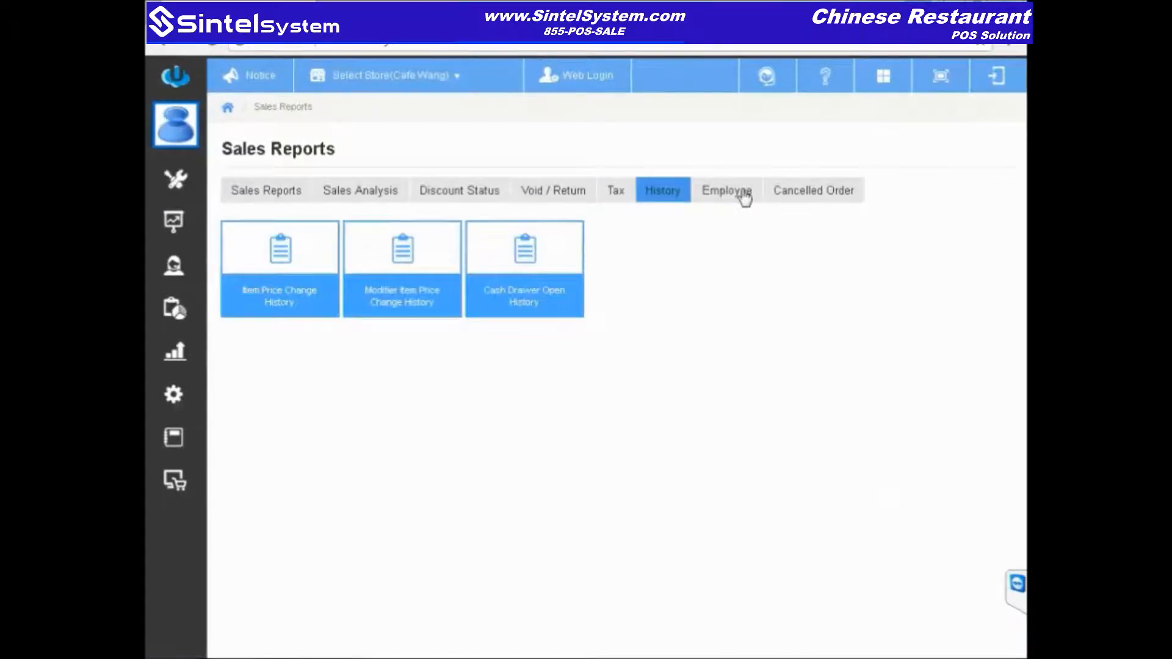
{"action": "left_click", "coordinate": [744, 198]}
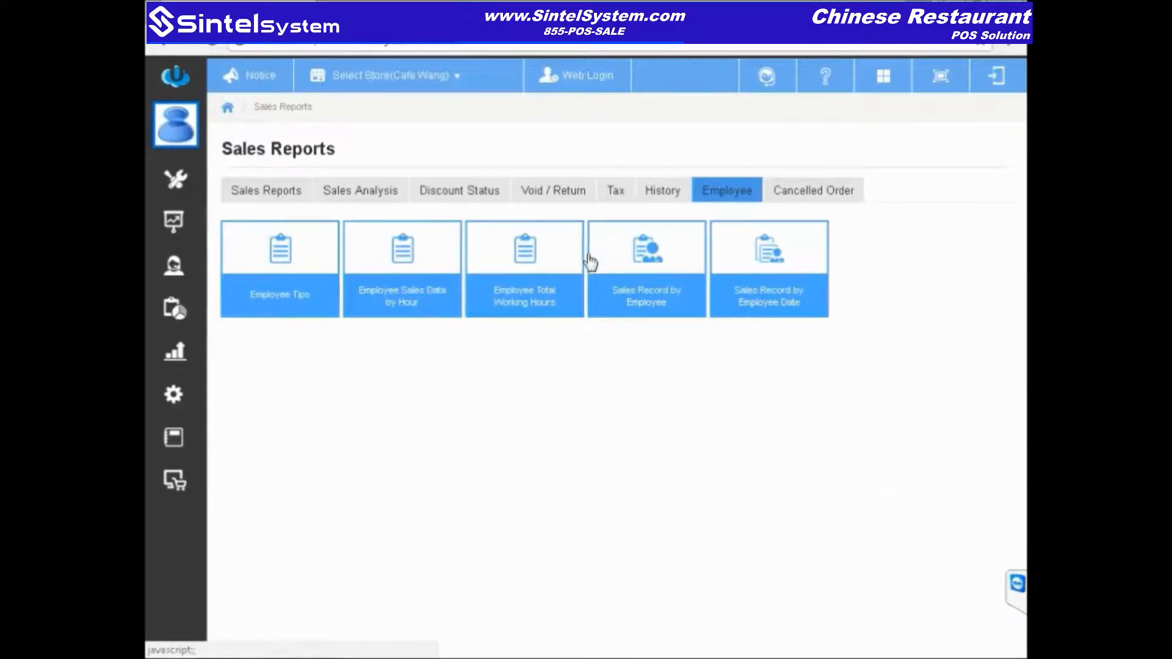
{"action": "left_click", "coordinate": [819, 193]}
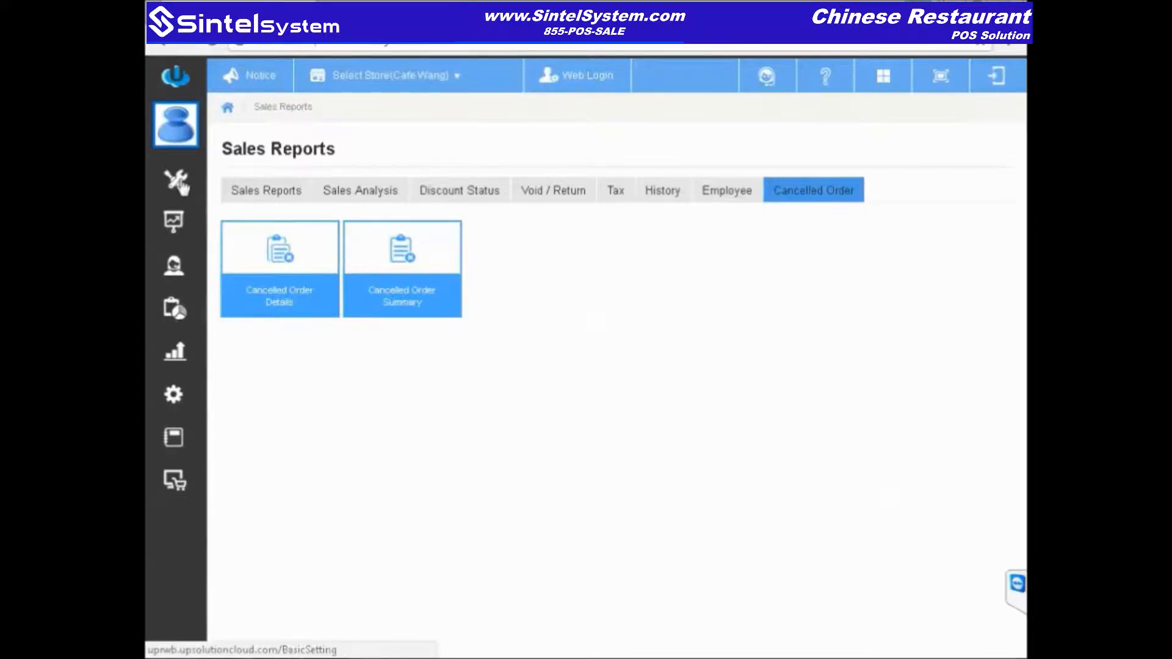
{"action": "left_click", "coordinate": [175, 312]}
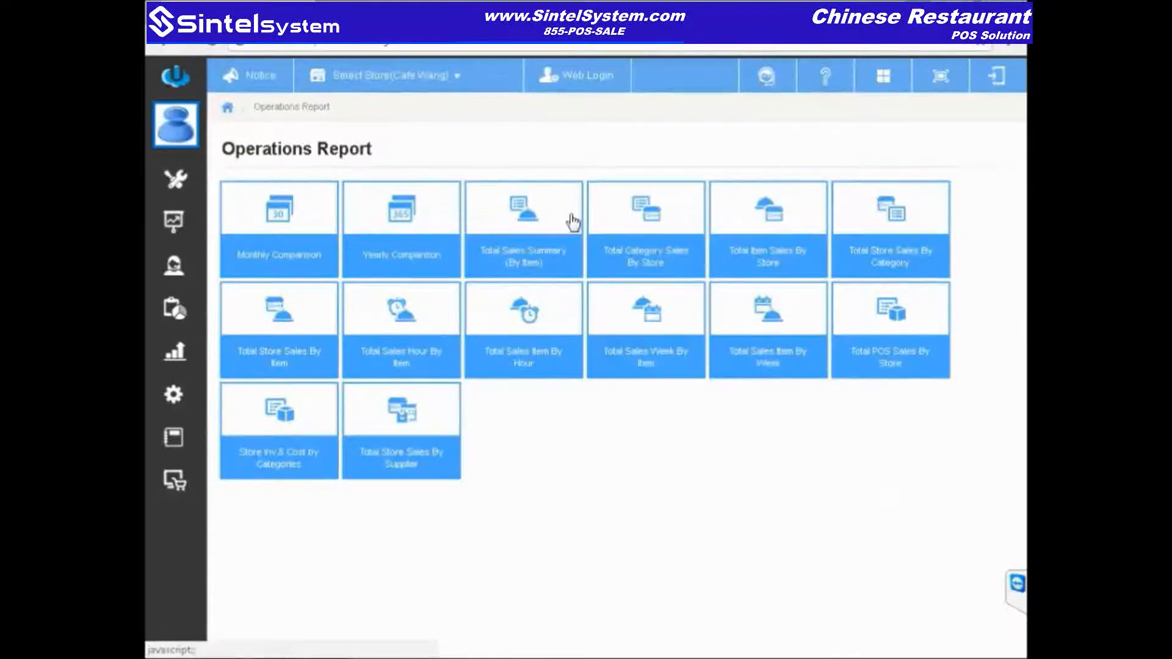
{"action": "left_click", "coordinate": [533, 230]}
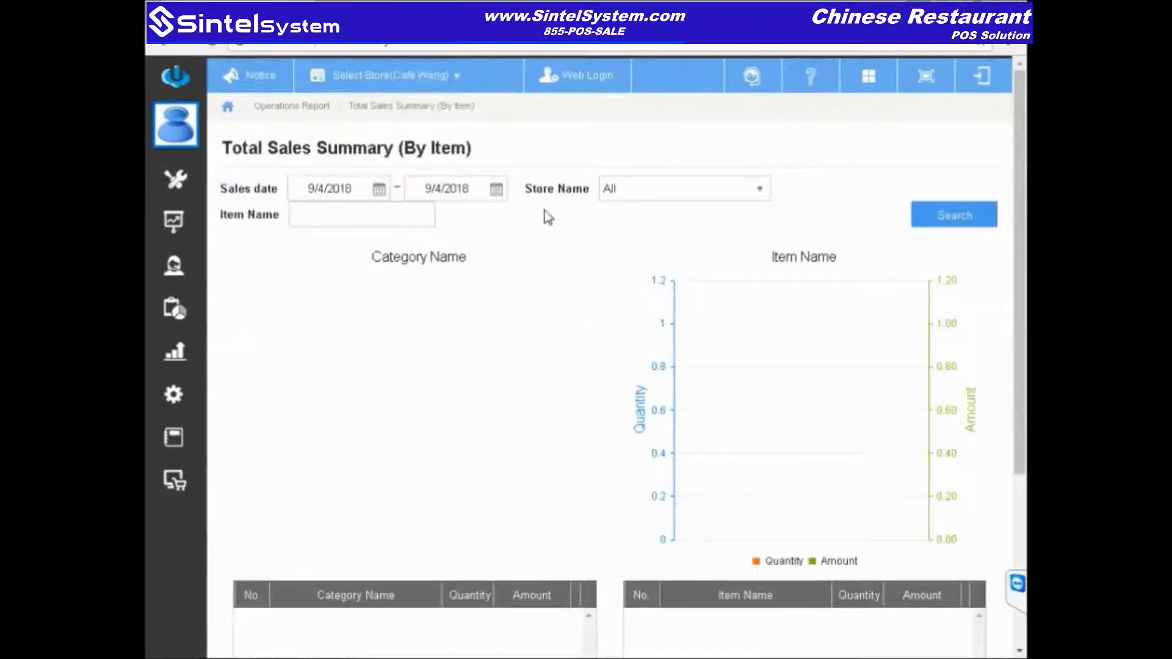
{"action": "left_click", "coordinate": [379, 189]}
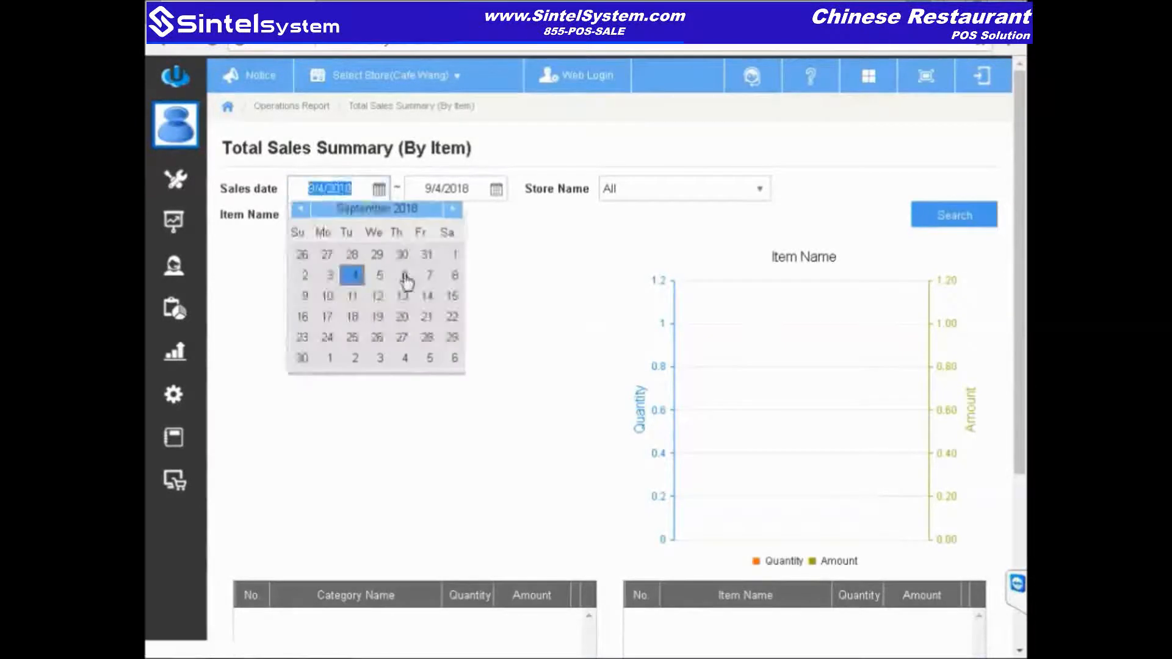
{"action": "left_click", "coordinate": [330, 283]}
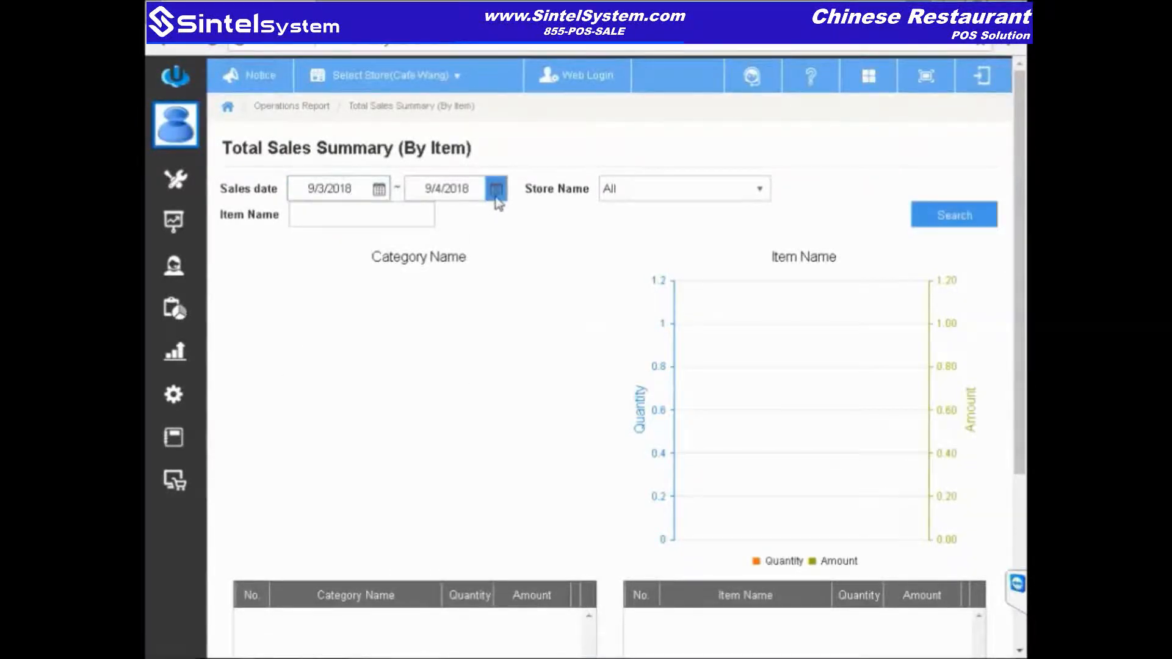
{"action": "left_click", "coordinate": [496, 192]}
{"action": "left_click", "coordinate": [450, 280]}
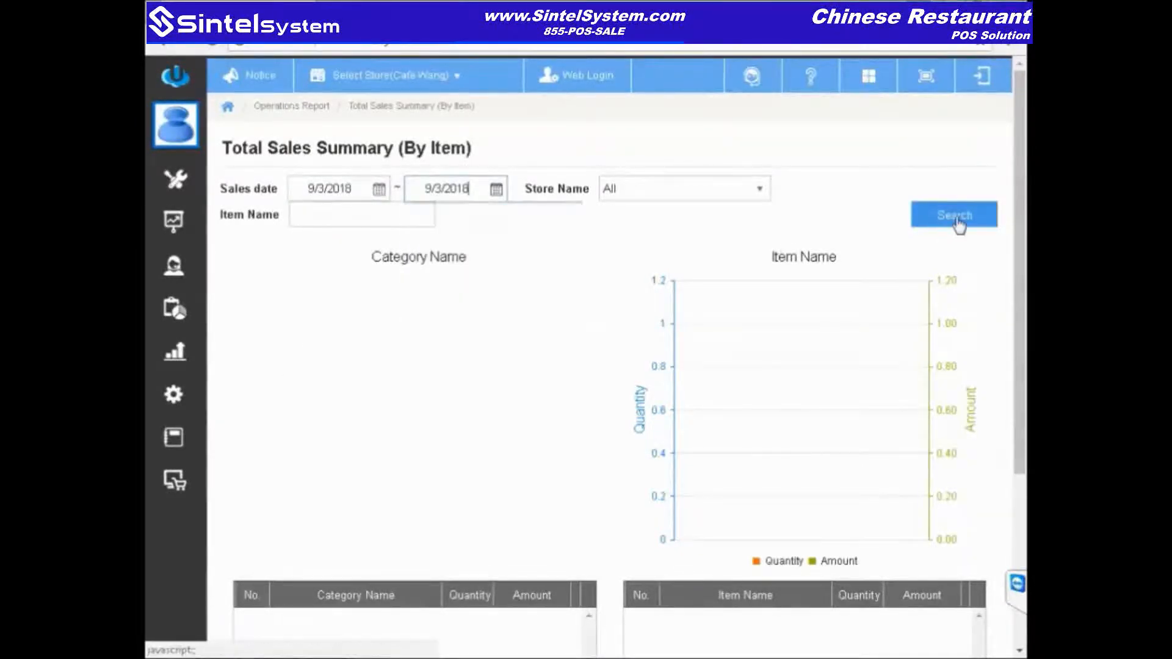
{"action": "left_click", "coordinate": [956, 221]}
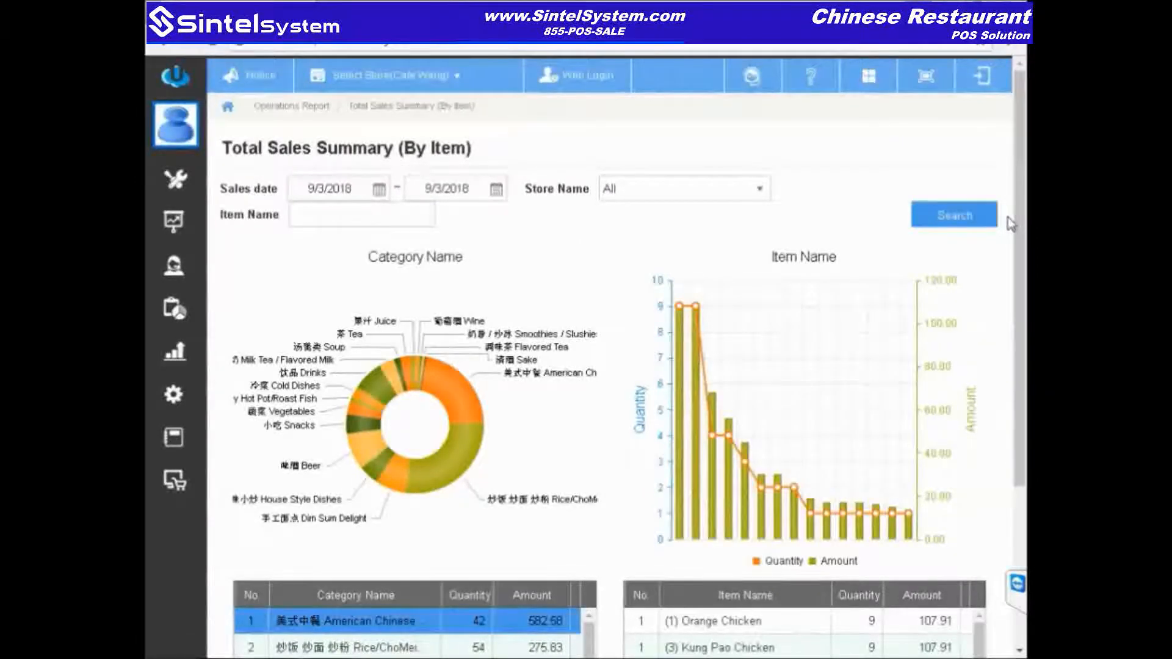
{"action": "left_click_drag", "start_coordinate": [1018, 226], "coordinate": [1018, 251]}
{"action": "scroll", "coordinate": [1020, 256], "scroll_direction": "down", "scroll_amount": 1}
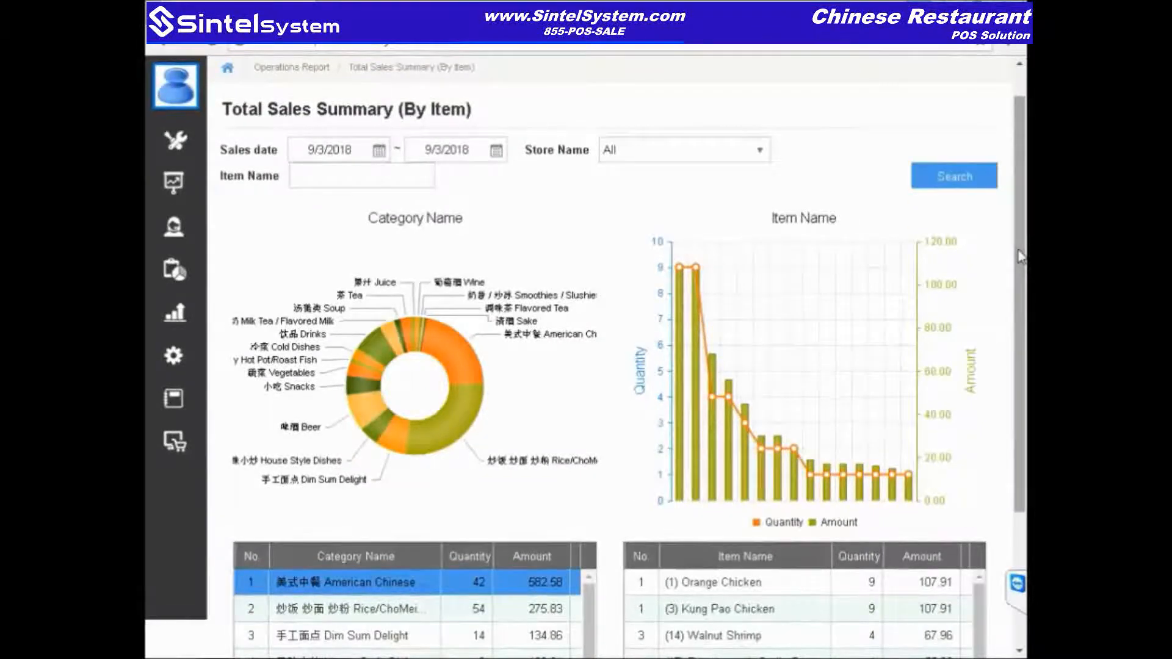
{"action": "left_click_drag", "start_coordinate": [1018, 251], "coordinate": [1017, 279]}
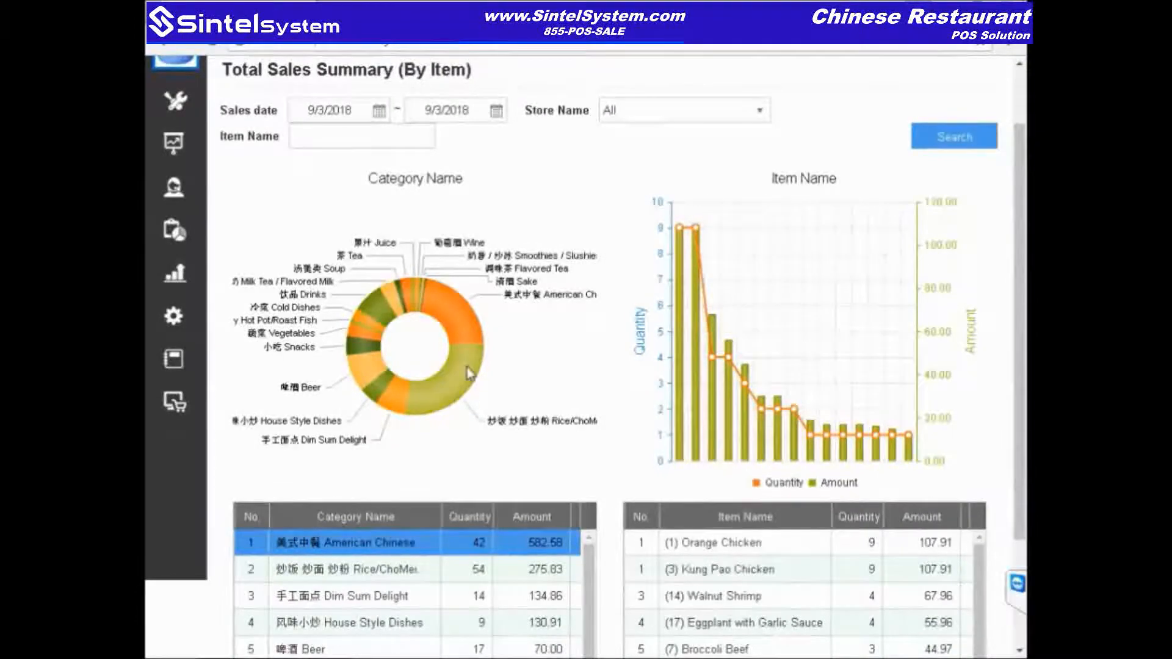
{"action": "mouse_move", "coordinate": [469, 373]}
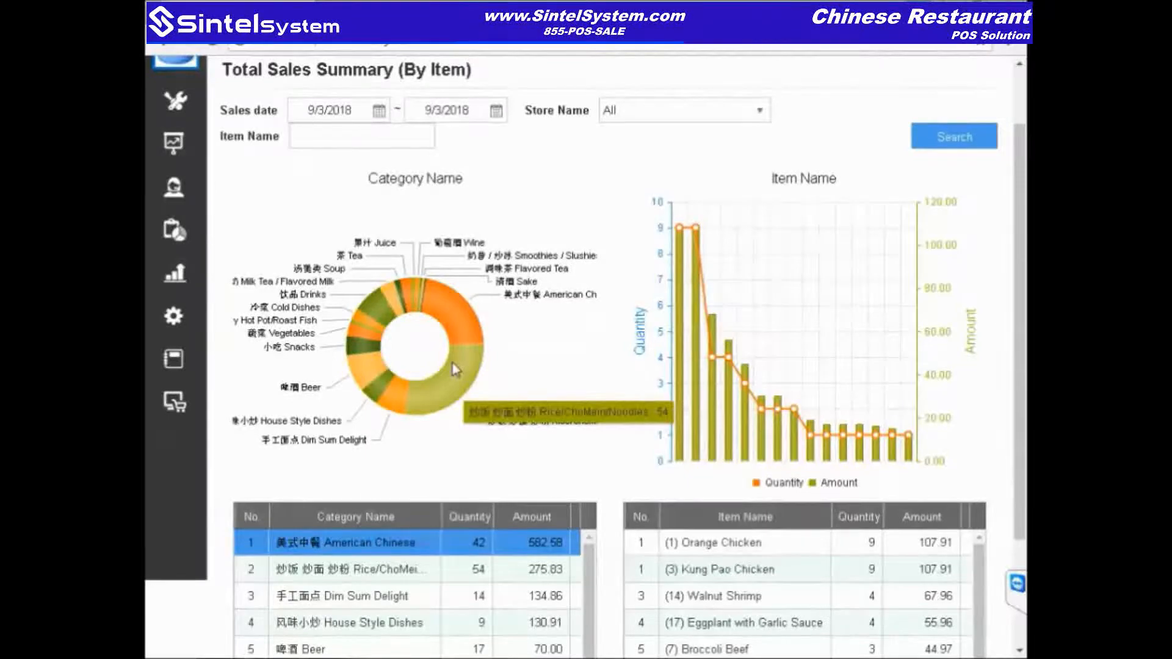
{"action": "left_click_drag", "start_coordinate": [1023, 280], "coordinate": [1023, 405]}
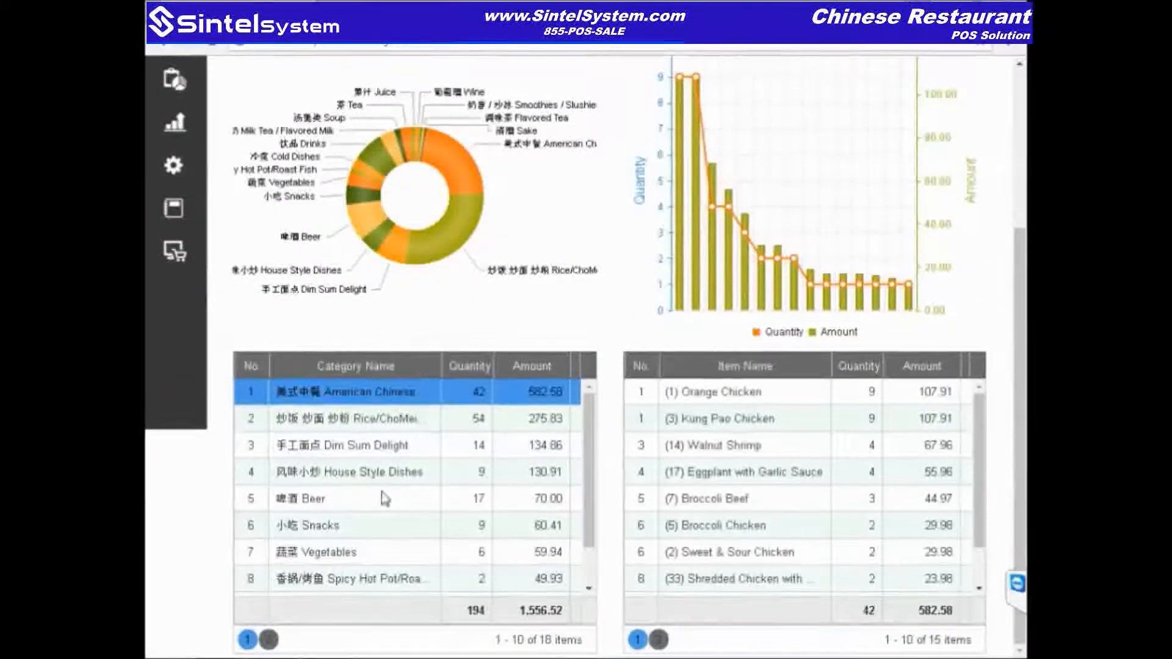
{"action": "left_click", "coordinate": [366, 535]}
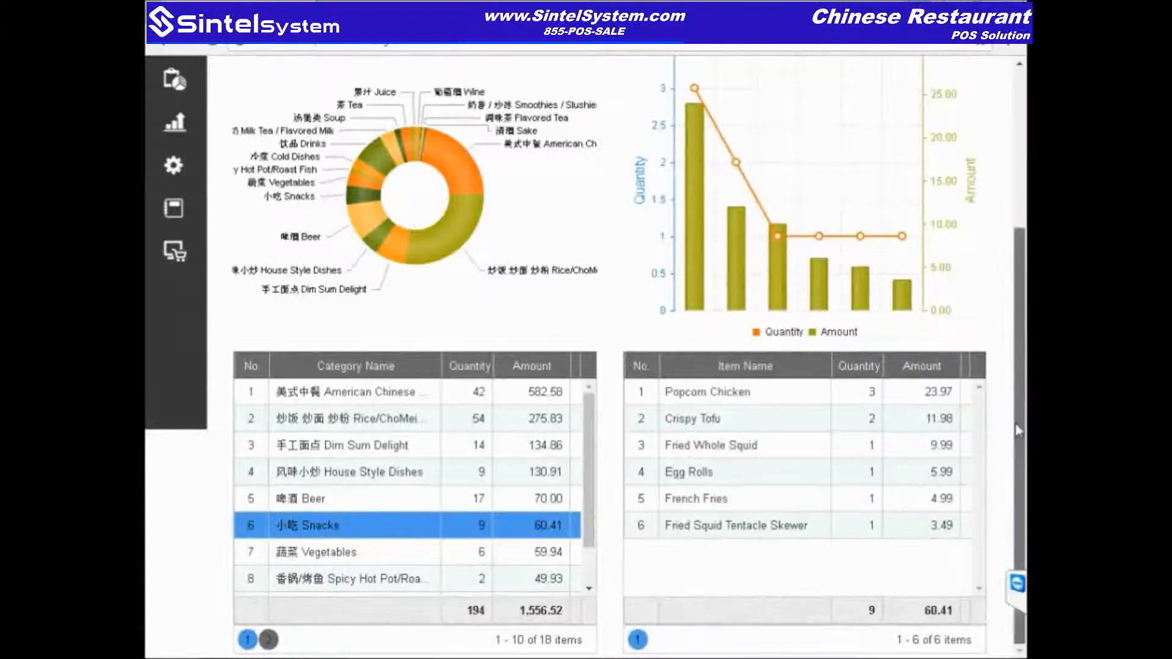
{"action": "scroll", "coordinate": [1009, 462], "scroll_direction": "up", "scroll_amount": 1}
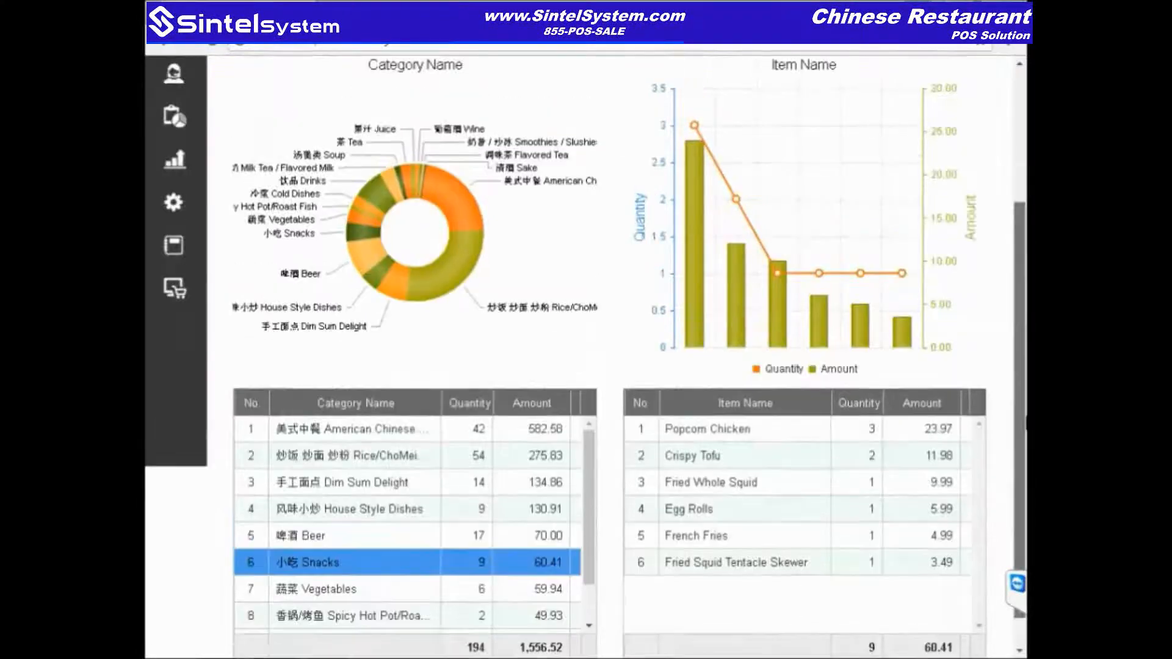
{"action": "scroll", "coordinate": [832, 78], "scroll_direction": "up", "scroll_amount": 4}
{"action": "left_click", "coordinate": [265, 109]}
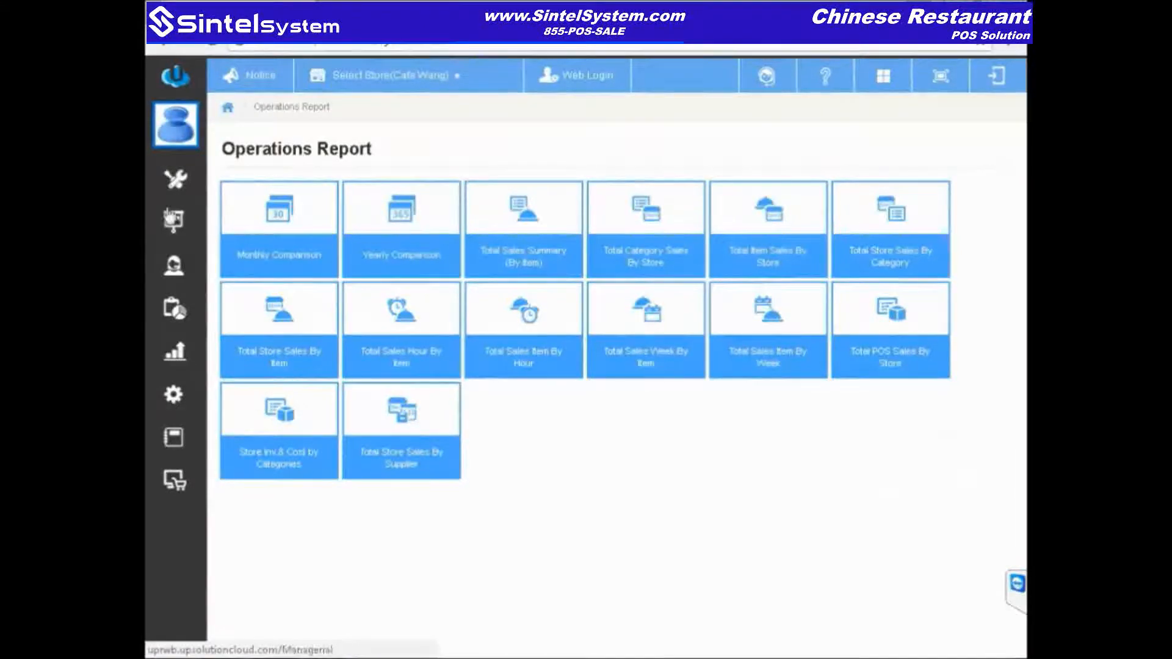
Step: View the Employee Info list of seven employee groups, then return to Employee Management
{"action": "left_click", "coordinate": [175, 183]}
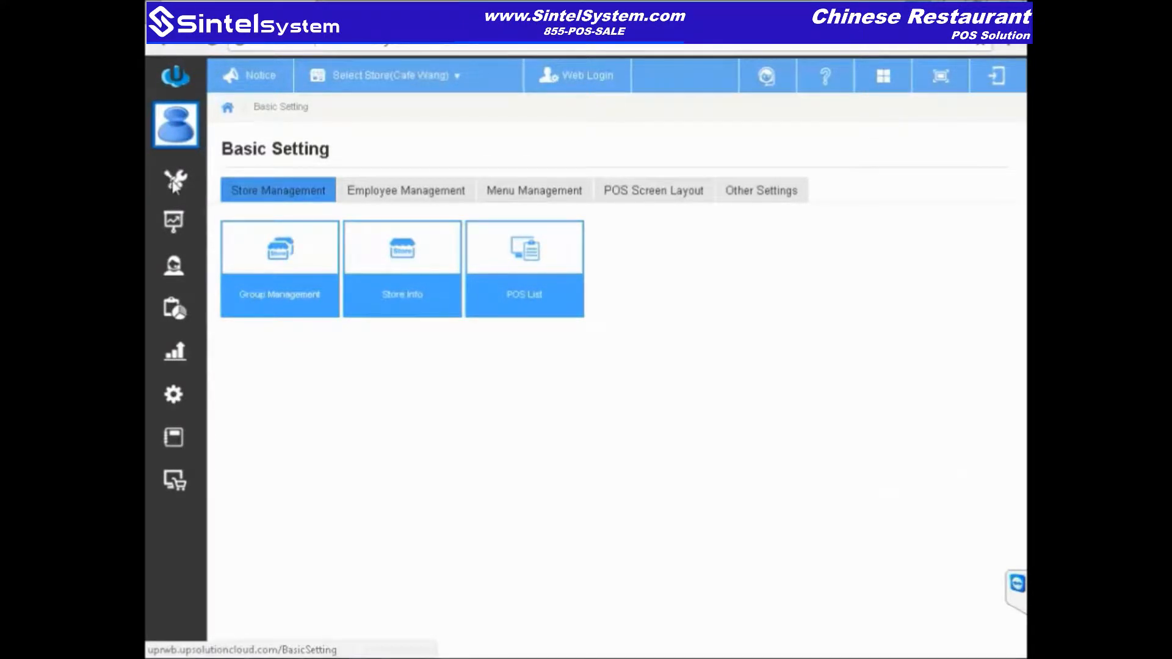
{"action": "left_click", "coordinate": [441, 196]}
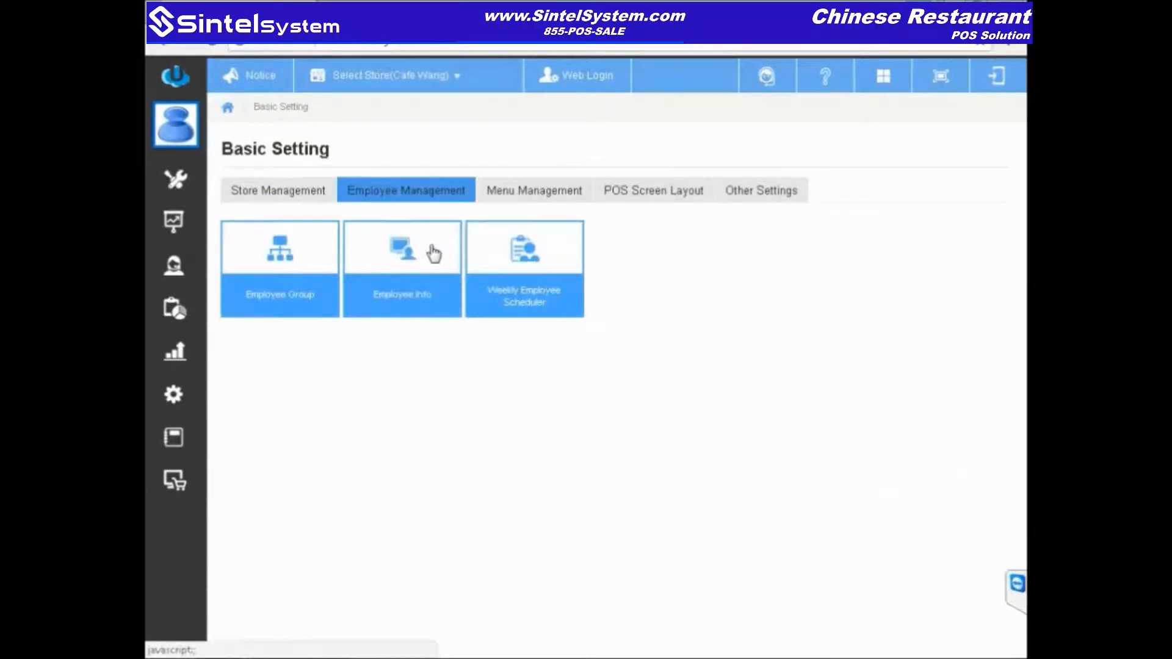
{"action": "left_click", "coordinate": [433, 253]}
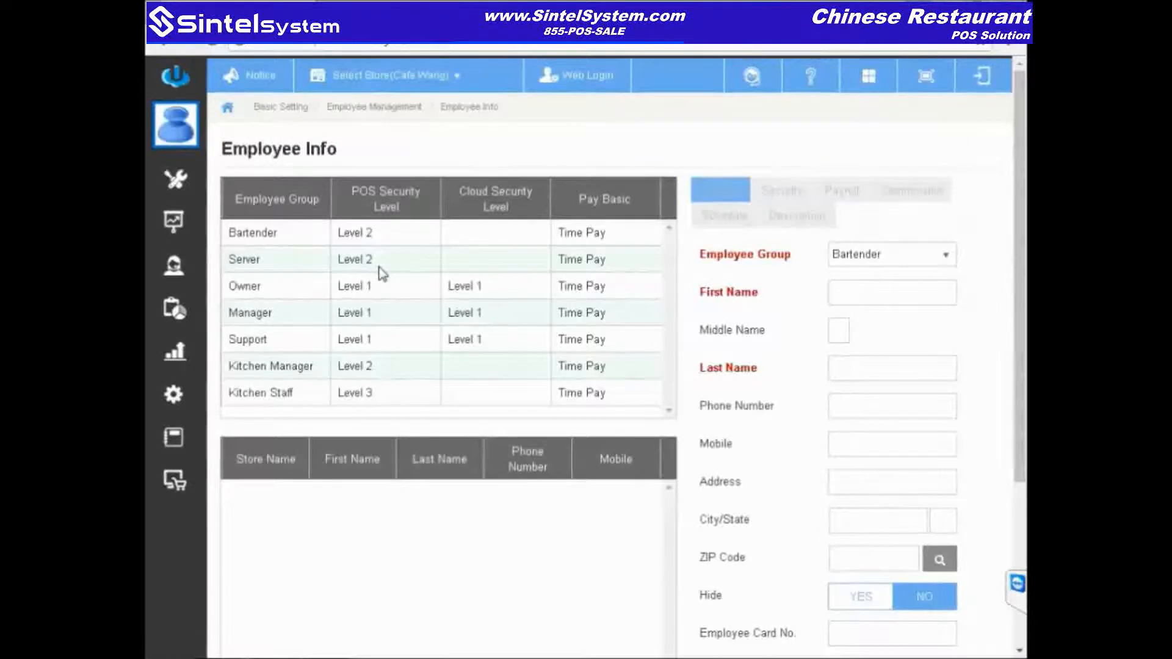
{"action": "left_click", "coordinate": [376, 108]}
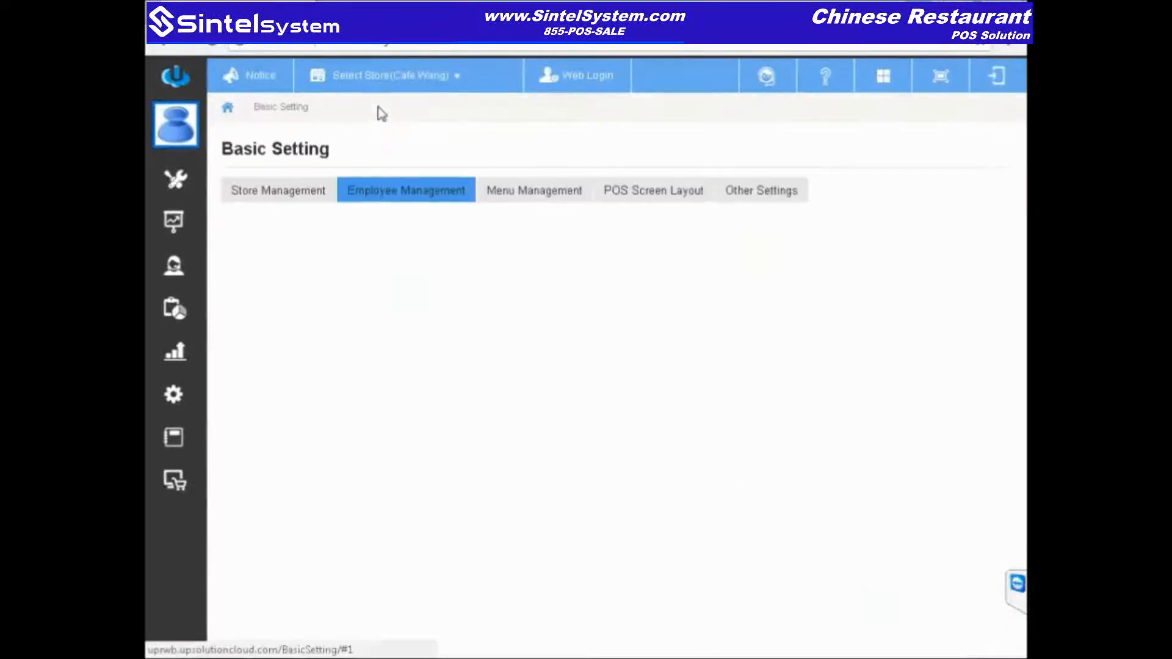
Step: In Menu Setup, show the American Chinese Fusion dishes and open (13) Sweet & Sour Shrimp
{"action": "left_click", "coordinate": [538, 204]}
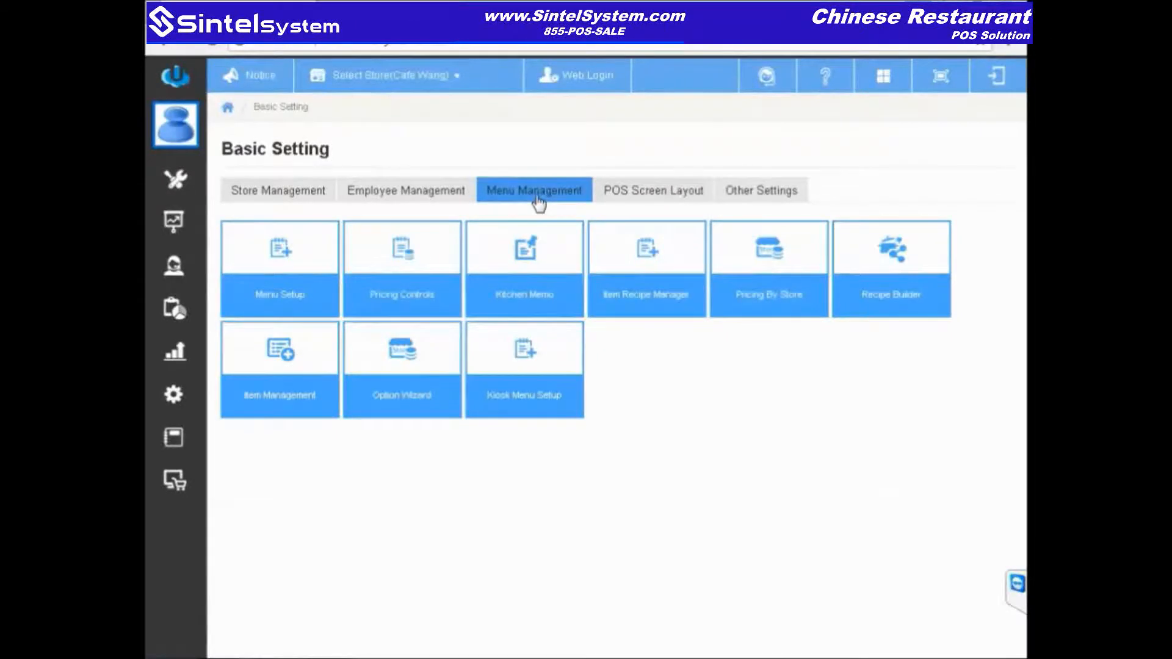
{"action": "left_click", "coordinate": [262, 264]}
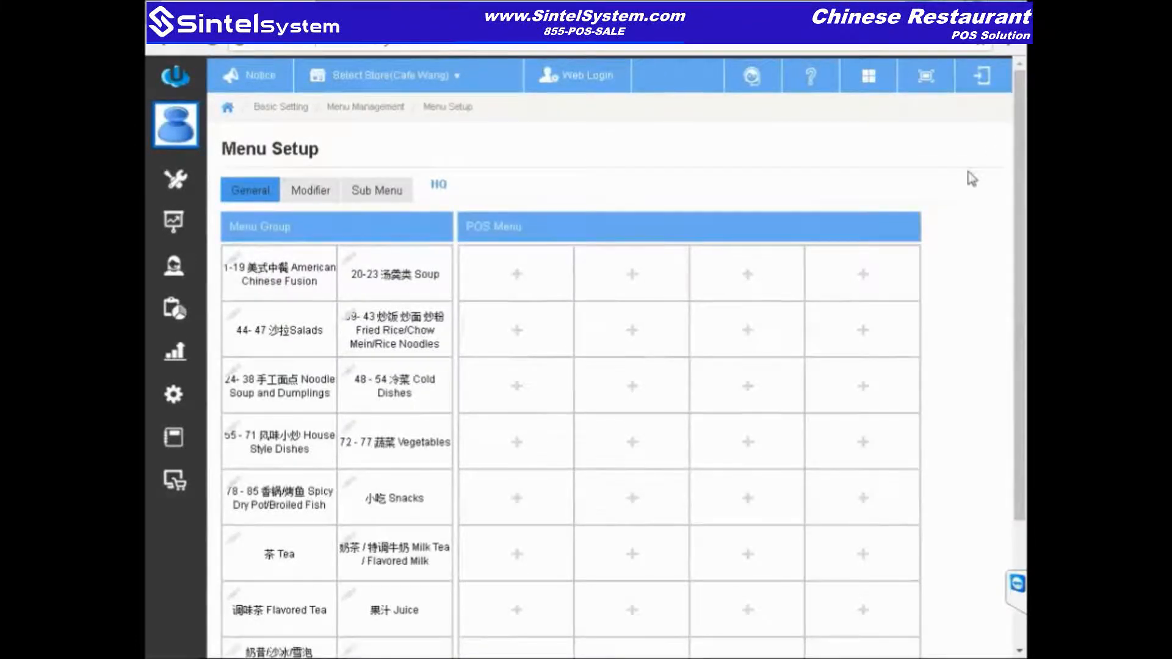
{"action": "left_click", "coordinate": [279, 285]}
{"action": "left_click_drag", "start_coordinate": [1023, 153], "coordinate": [1022, 240]}
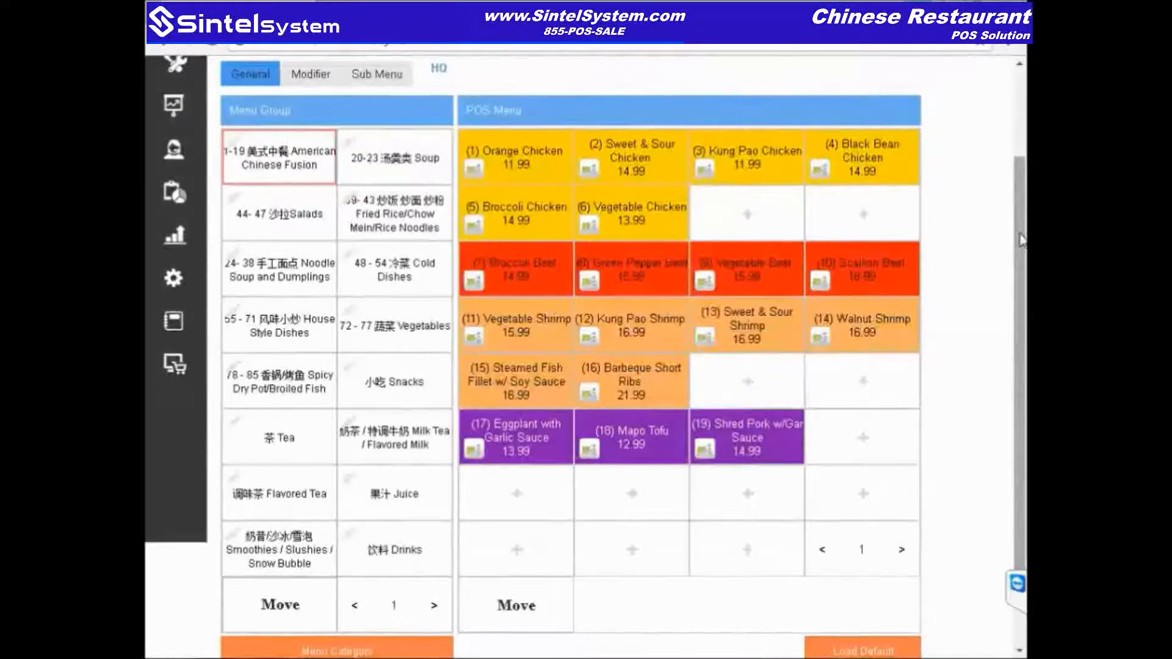
{"action": "left_click_drag", "start_coordinate": [1022, 239], "coordinate": [1023, 239]}
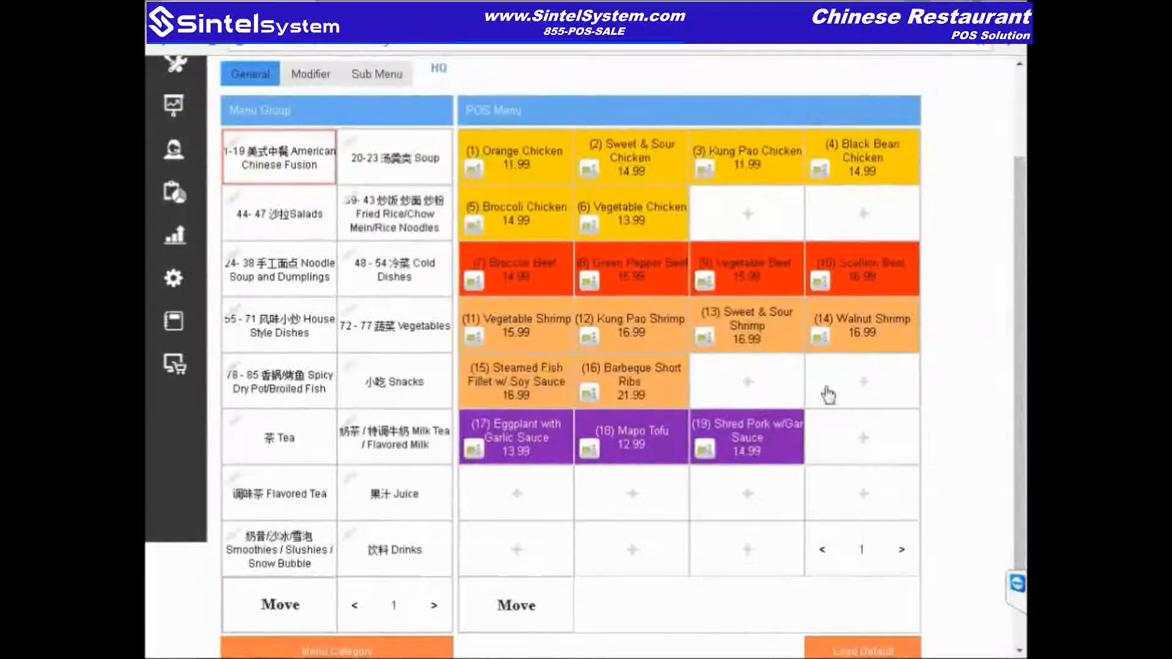
{"action": "left_click", "coordinate": [777, 337]}
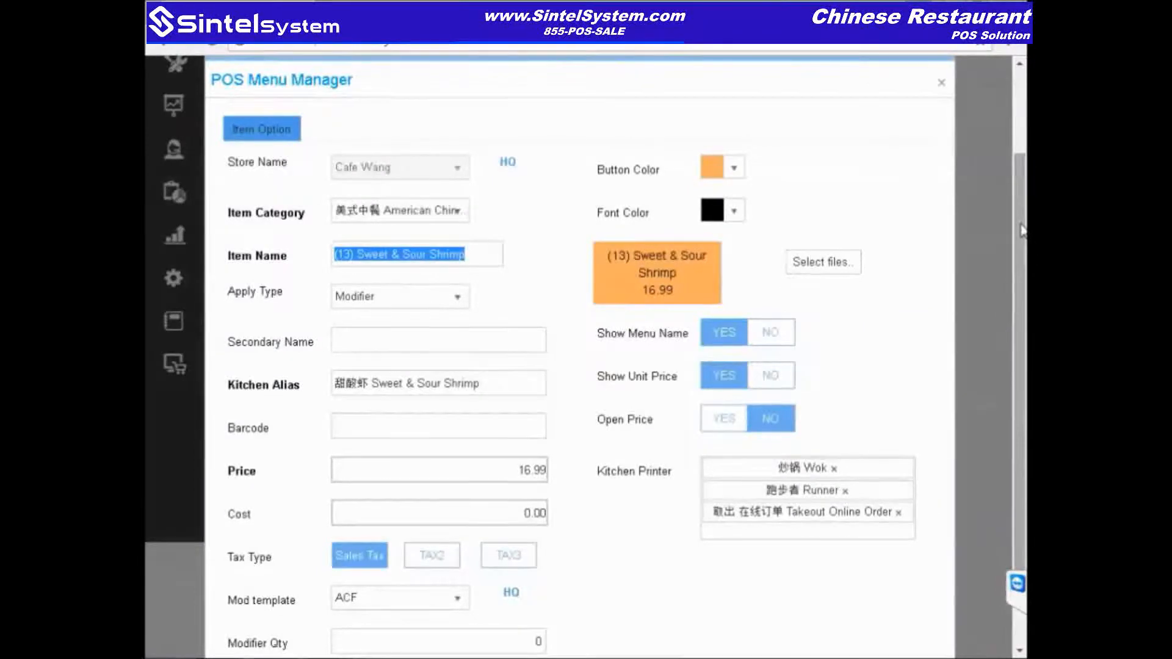
Step: Review Sweet & Sour Shrimp's 16.99 price and full details, including its Wok, Runner and Takeout printers
{"action": "scroll", "coordinate": [1022, 230], "scroll_direction": "down", "scroll_amount": 2}
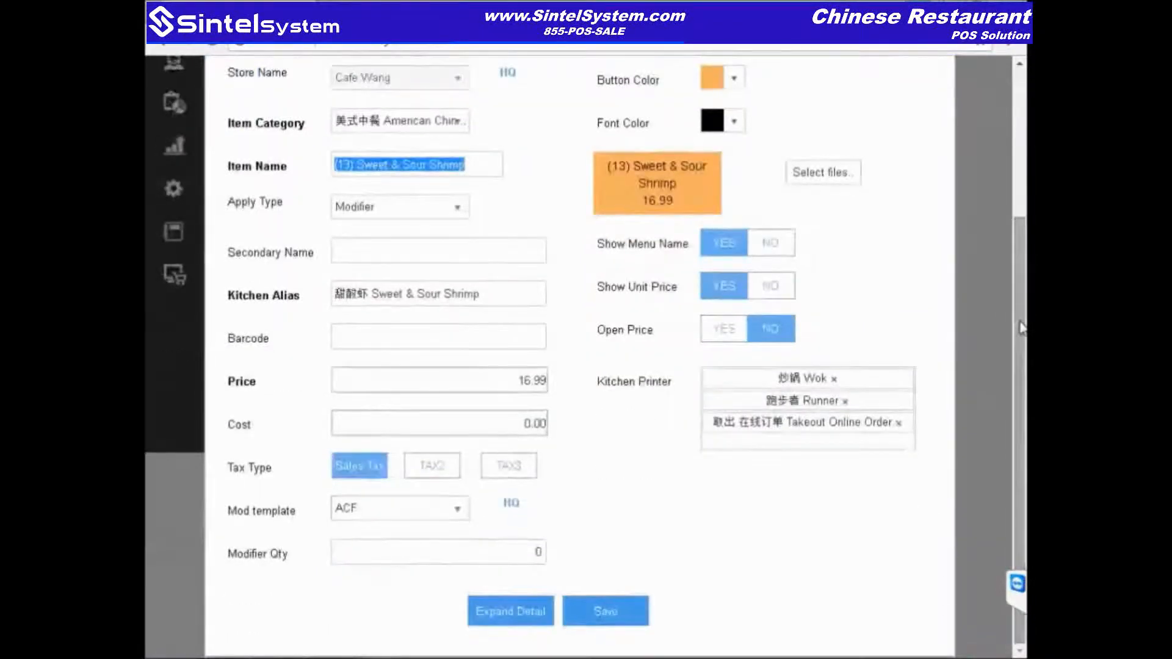
{"action": "left_click_drag", "start_coordinate": [517, 383], "coordinate": [567, 386]}
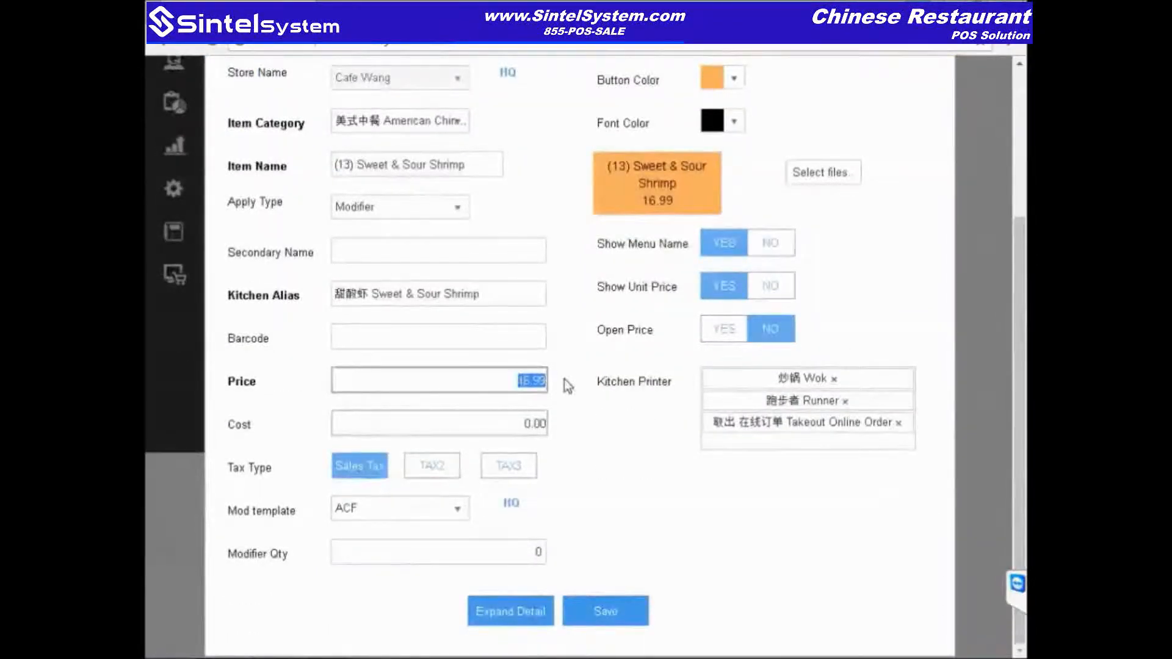
{"action": "left_click", "coordinate": [516, 619]}
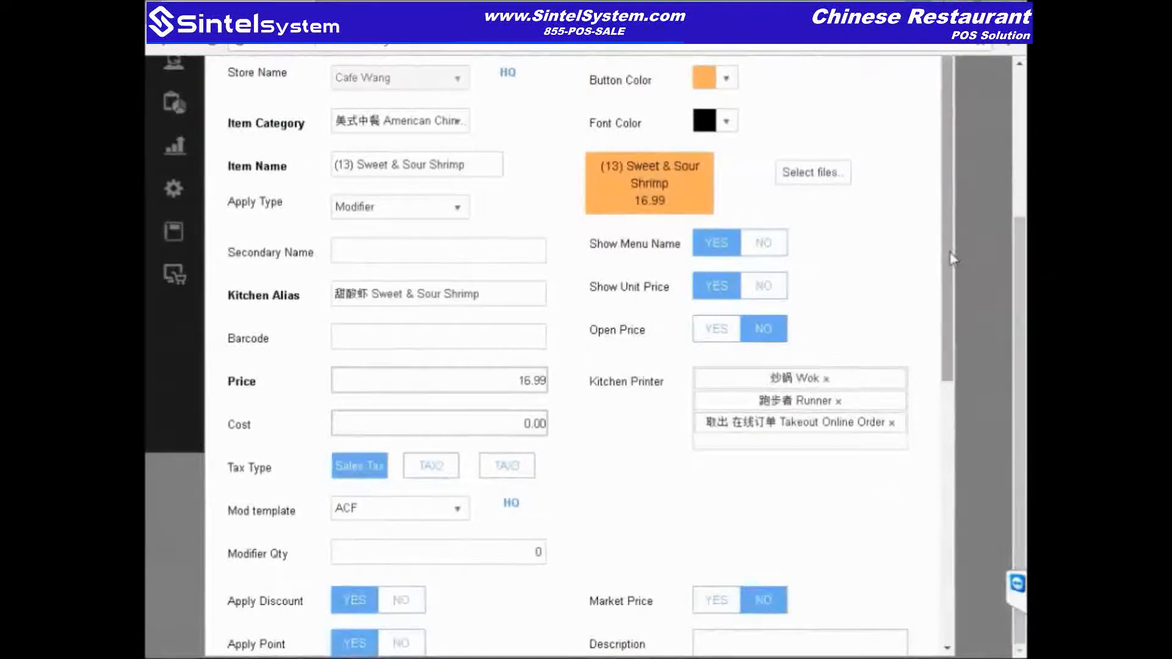
{"action": "scroll", "coordinate": [952, 293], "scroll_direction": "down", "scroll_amount": 2}
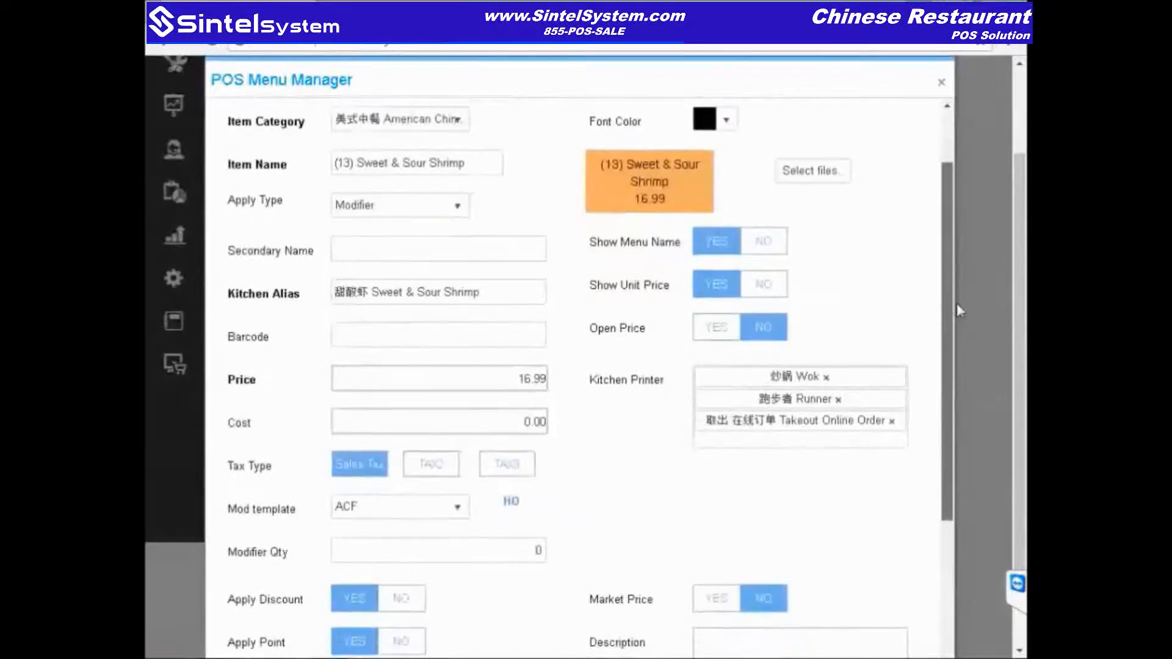
{"action": "scroll", "coordinate": [957, 309], "scroll_direction": "down", "scroll_amount": 2}
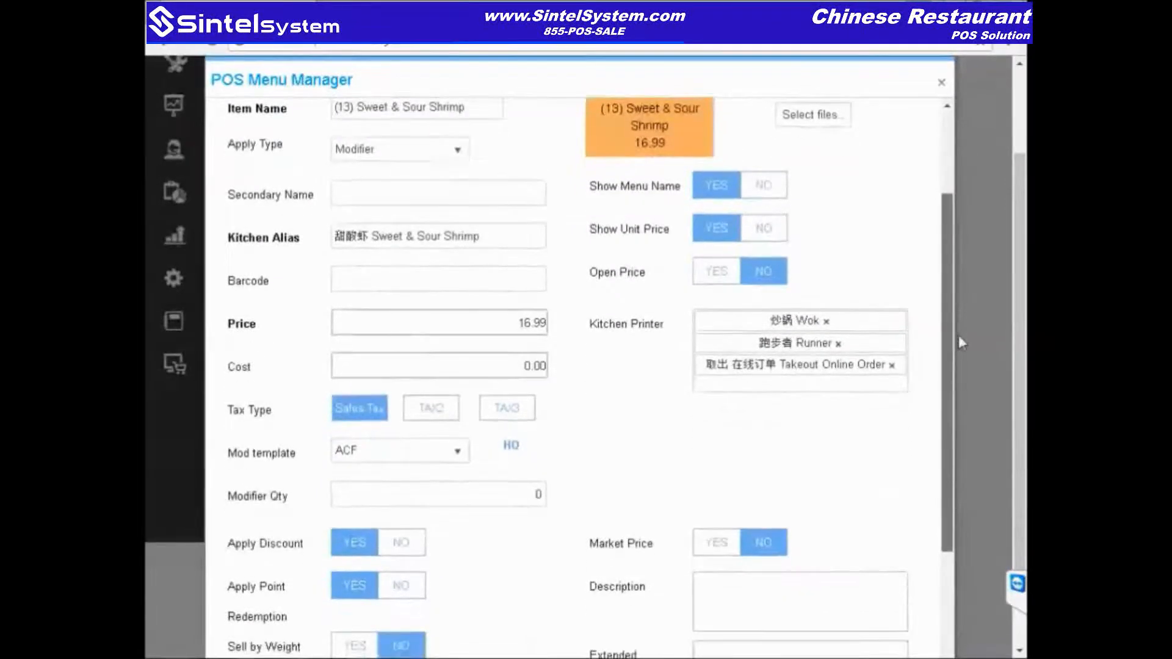
{"action": "scroll", "coordinate": [961, 378], "scroll_direction": "down", "scroll_amount": 1}
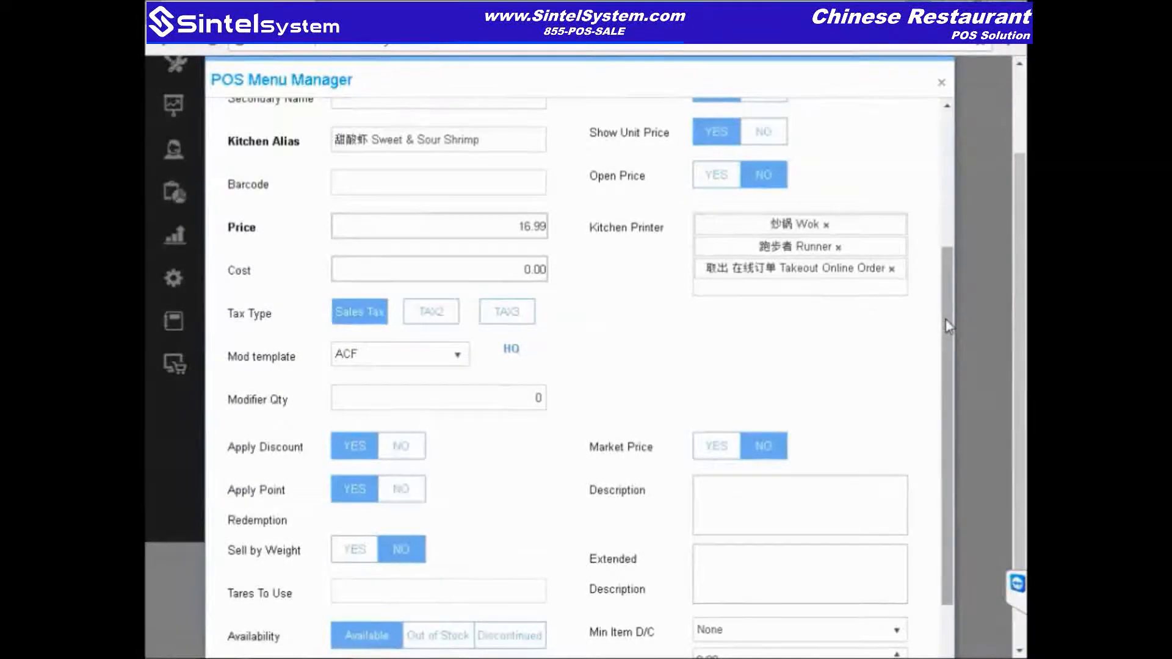
{"action": "left_click_drag", "start_coordinate": [946, 319], "coordinate": [957, 243]}
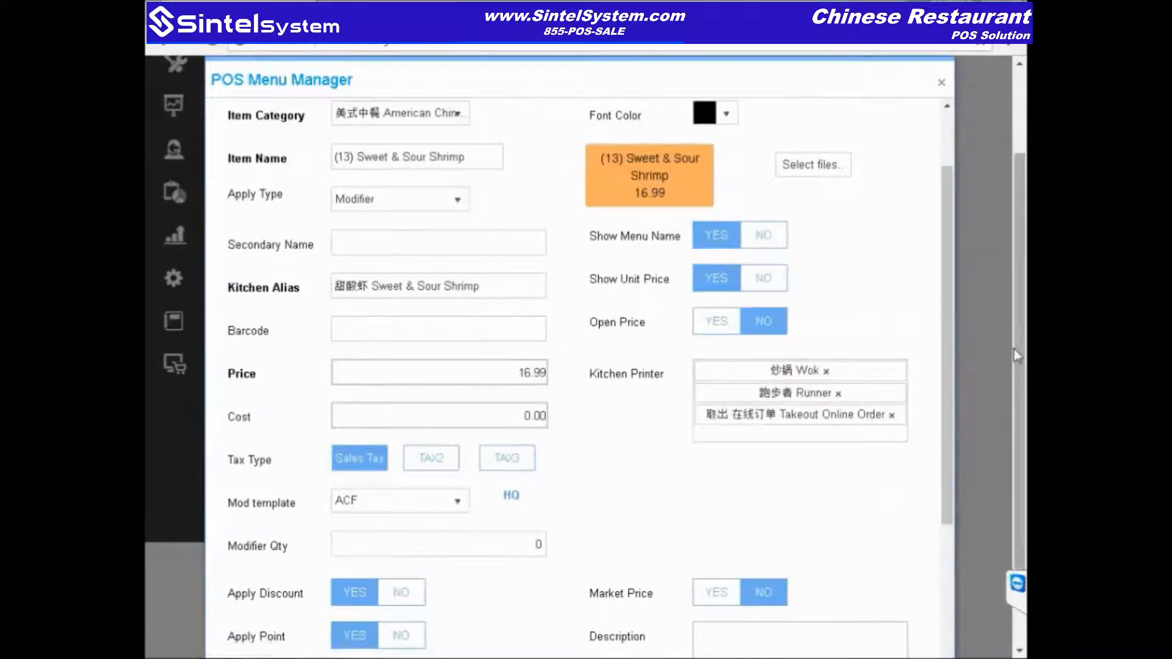
Step: Scroll back to the top and close the Sweet & Sour Shrimp settings
{"action": "scroll", "coordinate": [1014, 299], "scroll_direction": "up", "scroll_amount": 3}
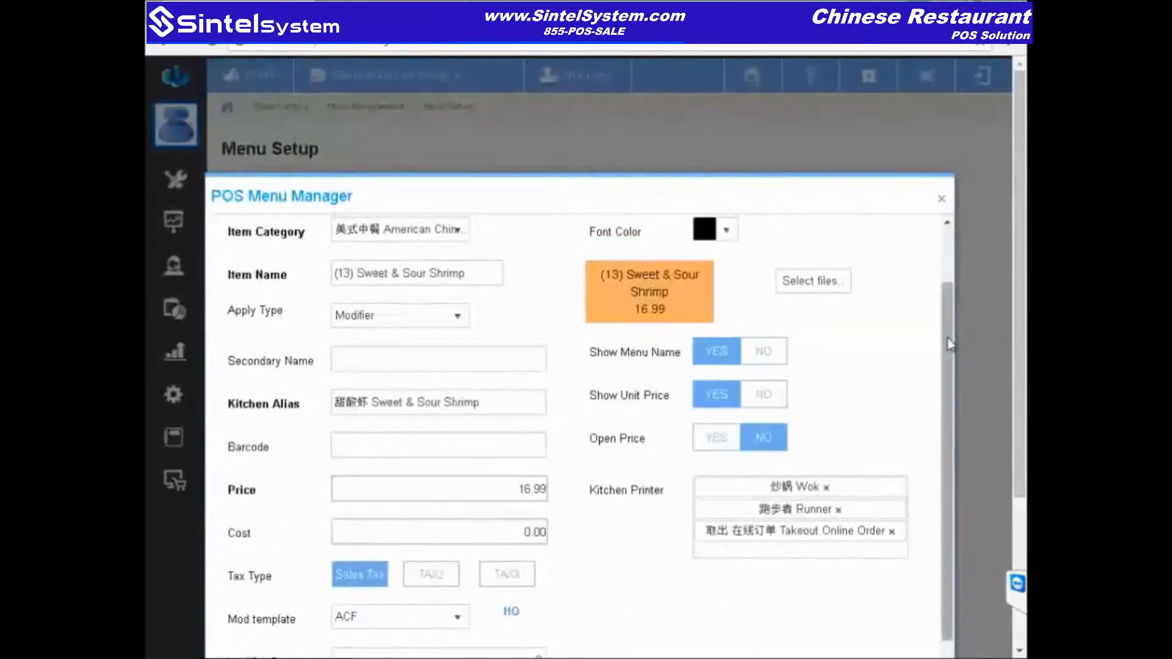
{"action": "scroll", "coordinate": [996, 317], "scroll_direction": "down", "scroll_amount": 3}
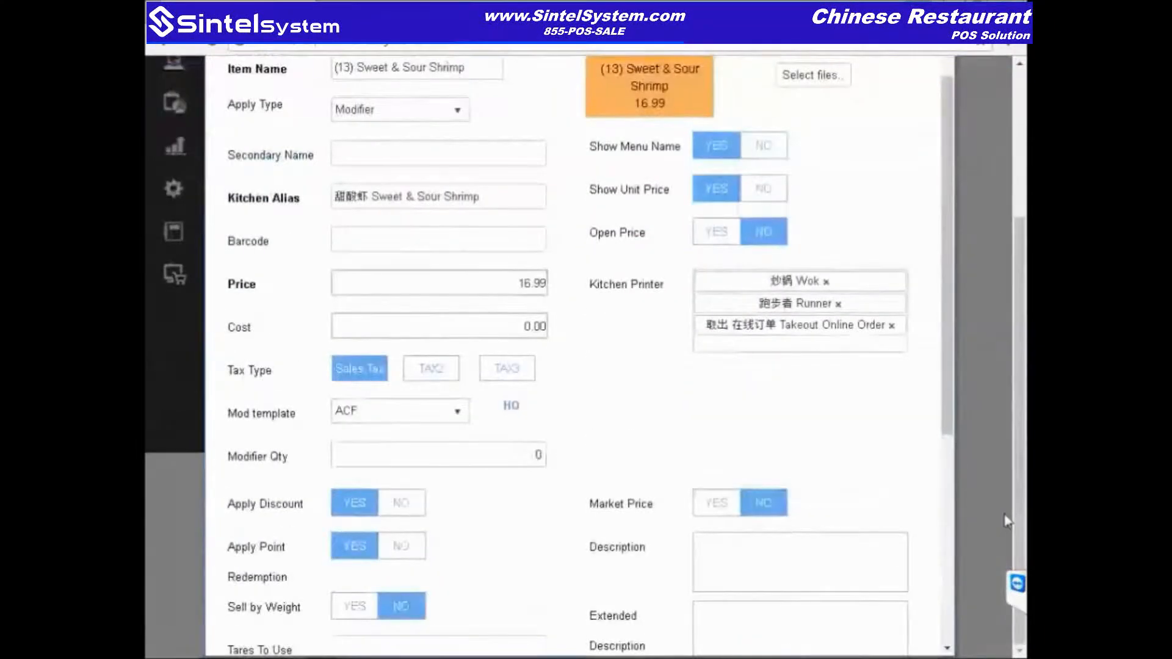
{"action": "scroll", "coordinate": [1018, 378], "scroll_direction": "up", "scroll_amount": 3}
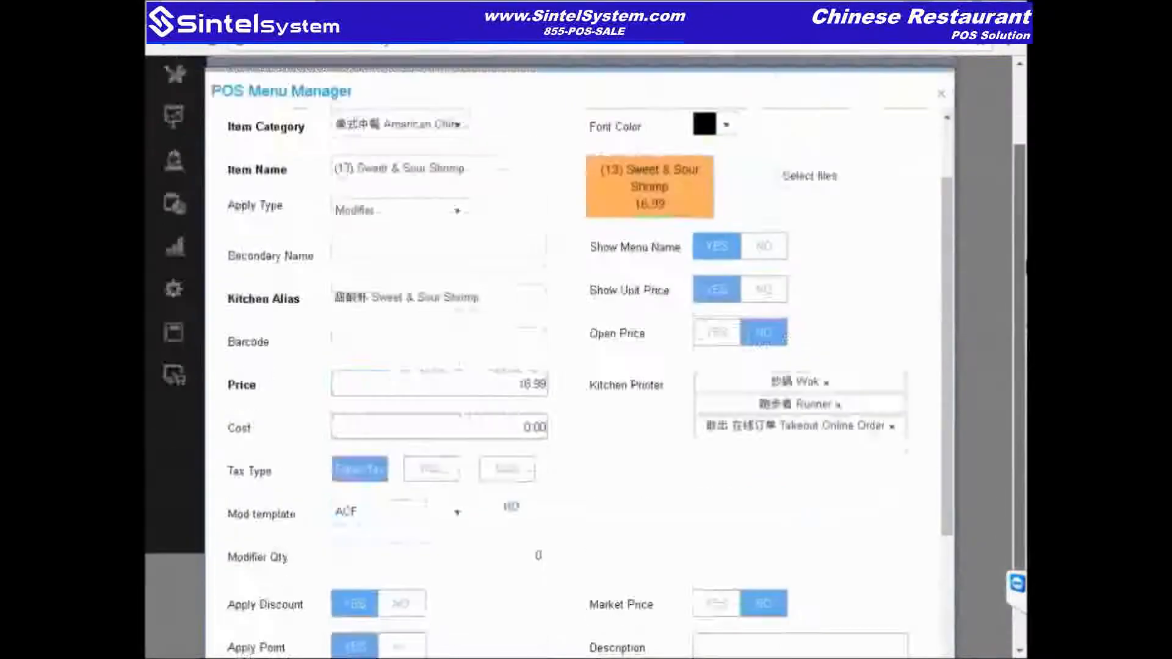
{"action": "scroll", "coordinate": [1018, 366], "scroll_direction": "up", "scroll_amount": 2}
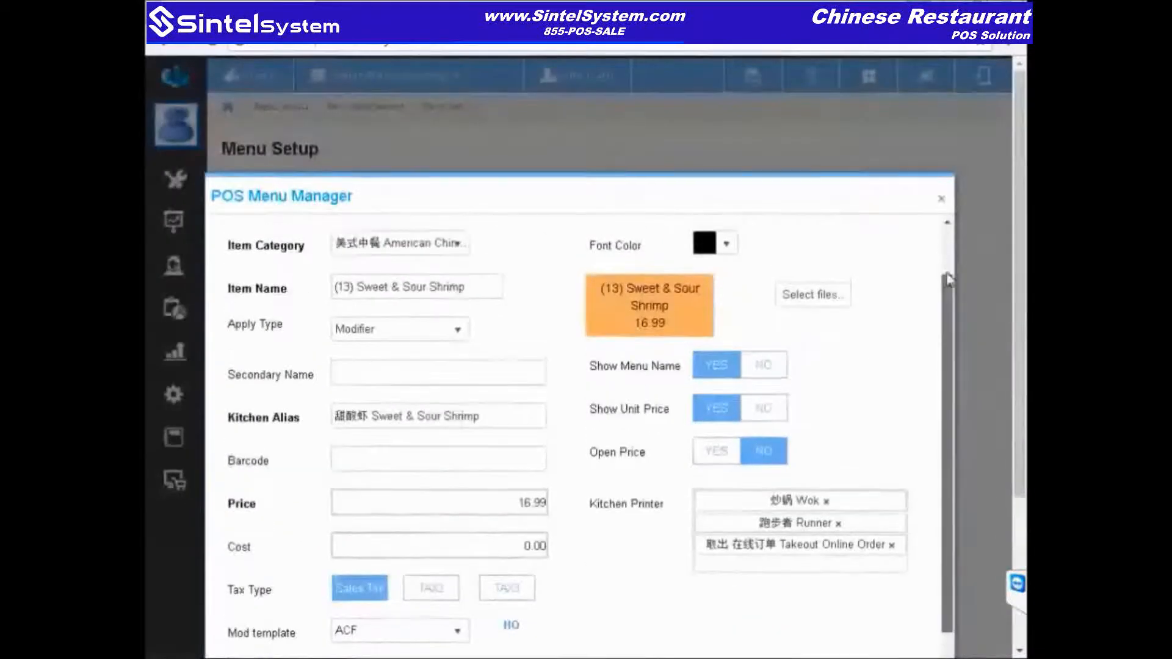
{"action": "scroll", "coordinate": [954, 235], "scroll_direction": "up", "scroll_amount": 3}
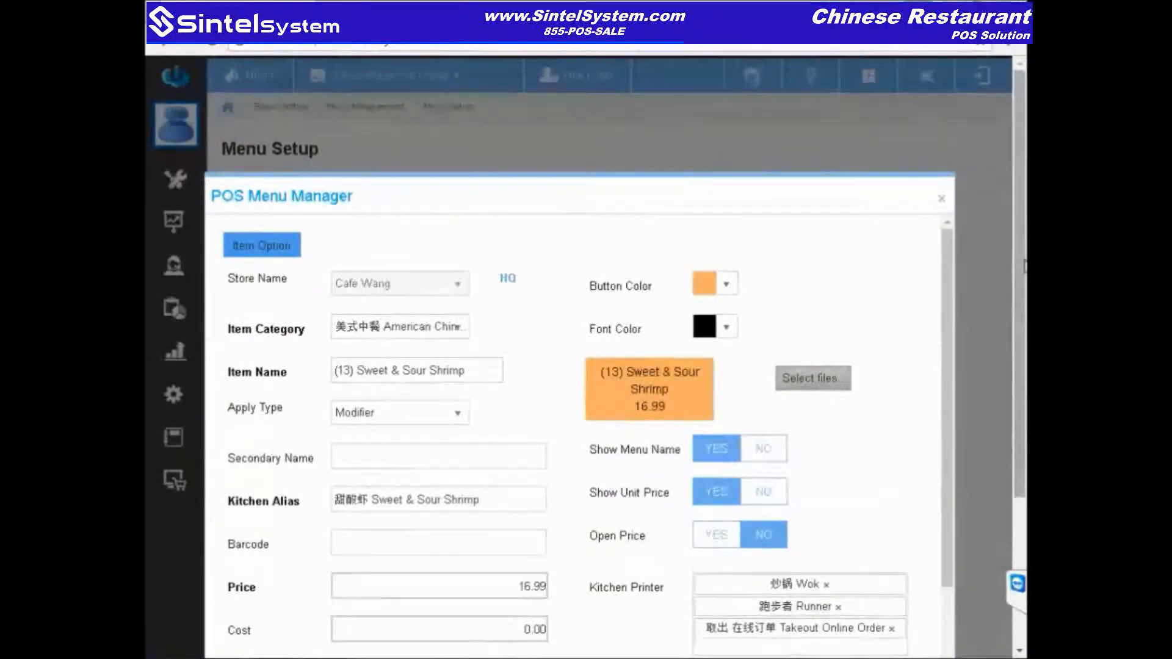
{"action": "left_click", "coordinate": [1003, 183]}
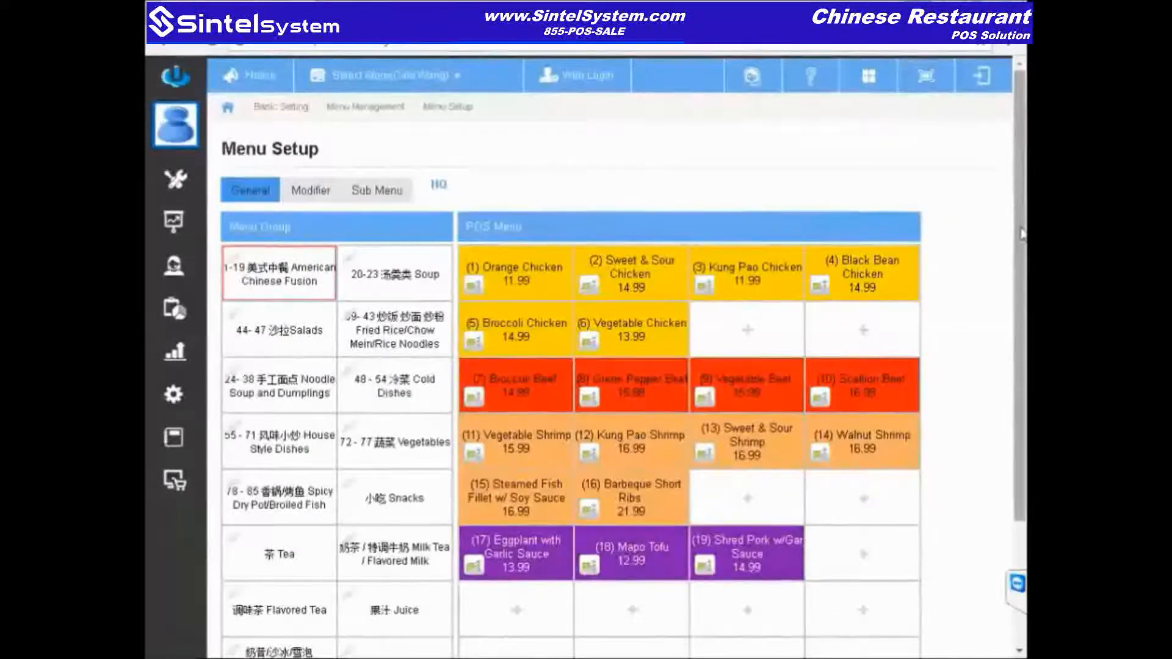
Step: View the Snacks group's items, then return to Basic Setting's store management options
{"action": "left_click_drag", "start_coordinate": [1019, 238], "coordinate": [1015, 347]}
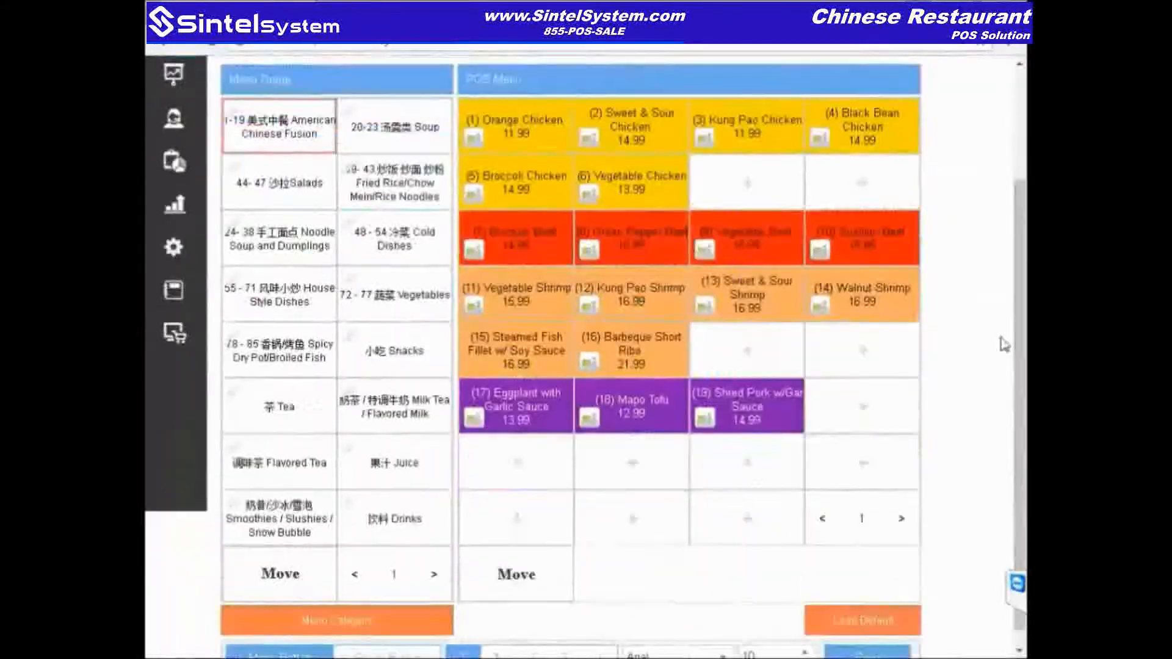
{"action": "left_click", "coordinate": [412, 348]}
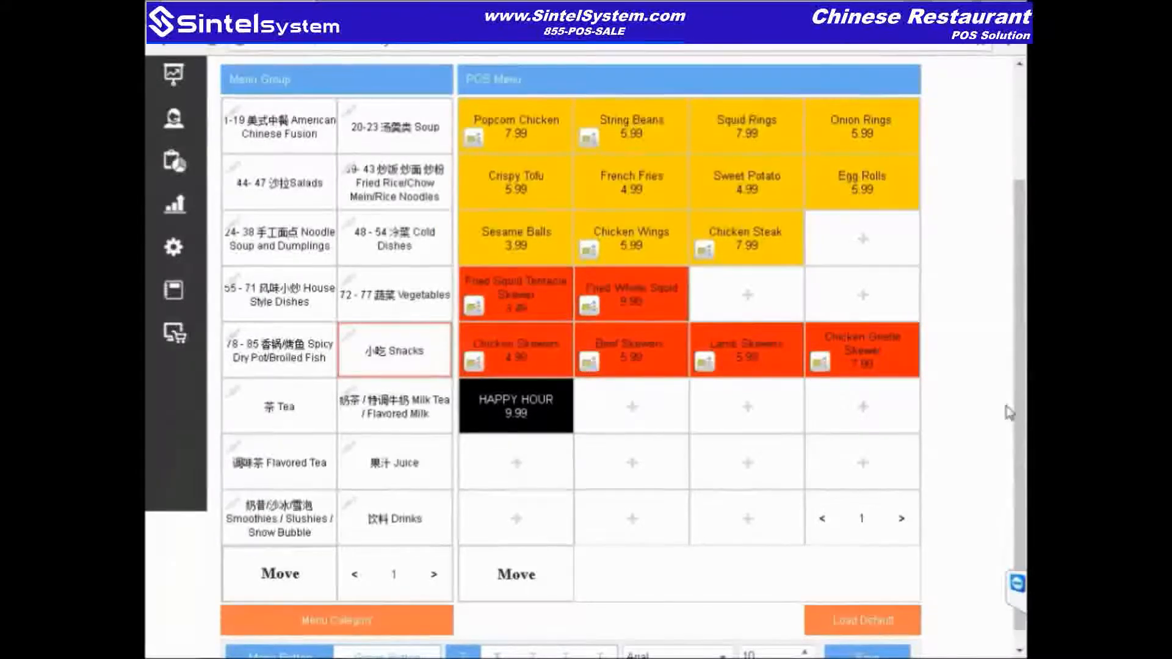
{"action": "left_click_drag", "start_coordinate": [1022, 408], "coordinate": [1022, 317]}
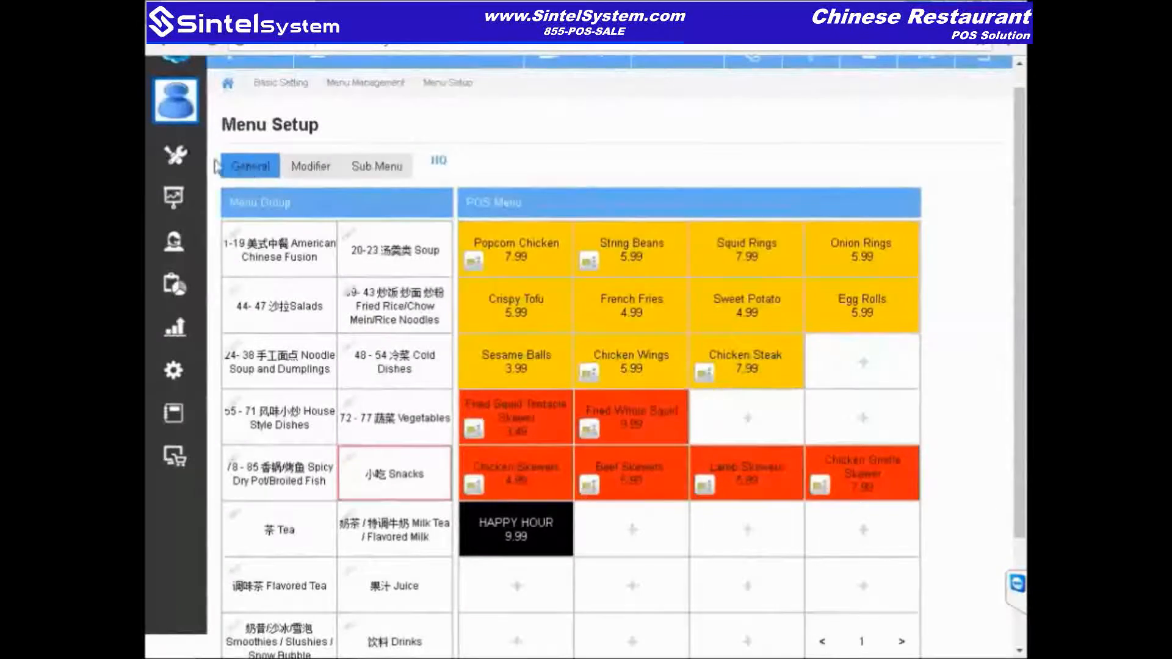
{"action": "left_click", "coordinate": [287, 84]}
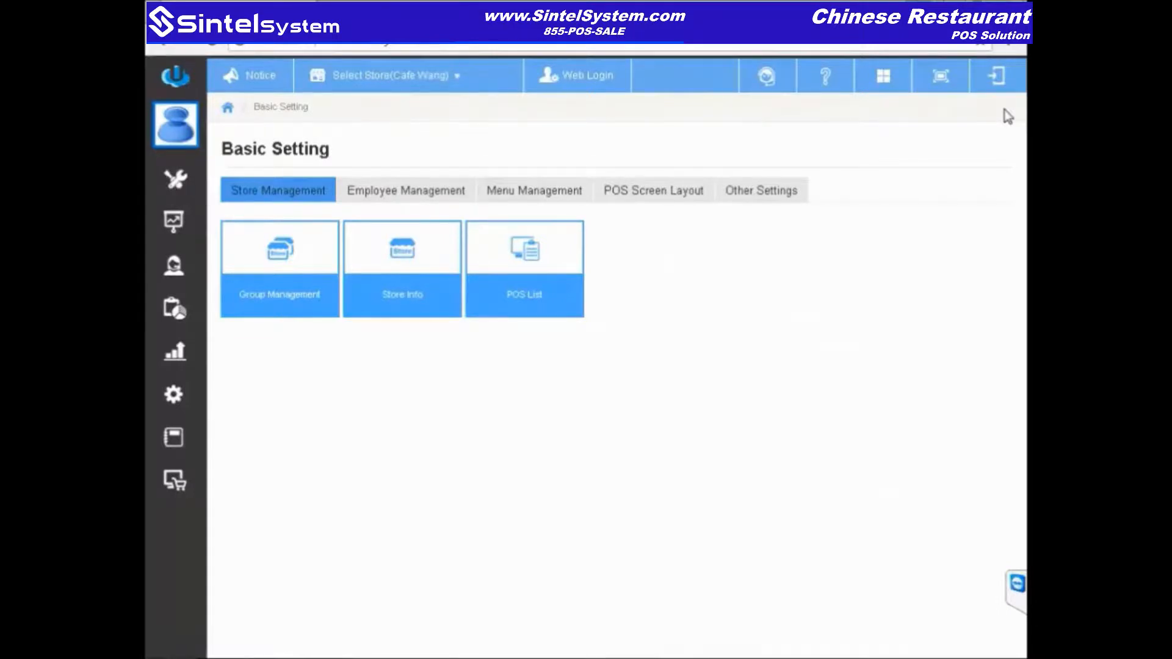
Step: Look at the Discount settings under Other Settings, then return to the Other Settings list
{"action": "left_click", "coordinate": [526, 194]}
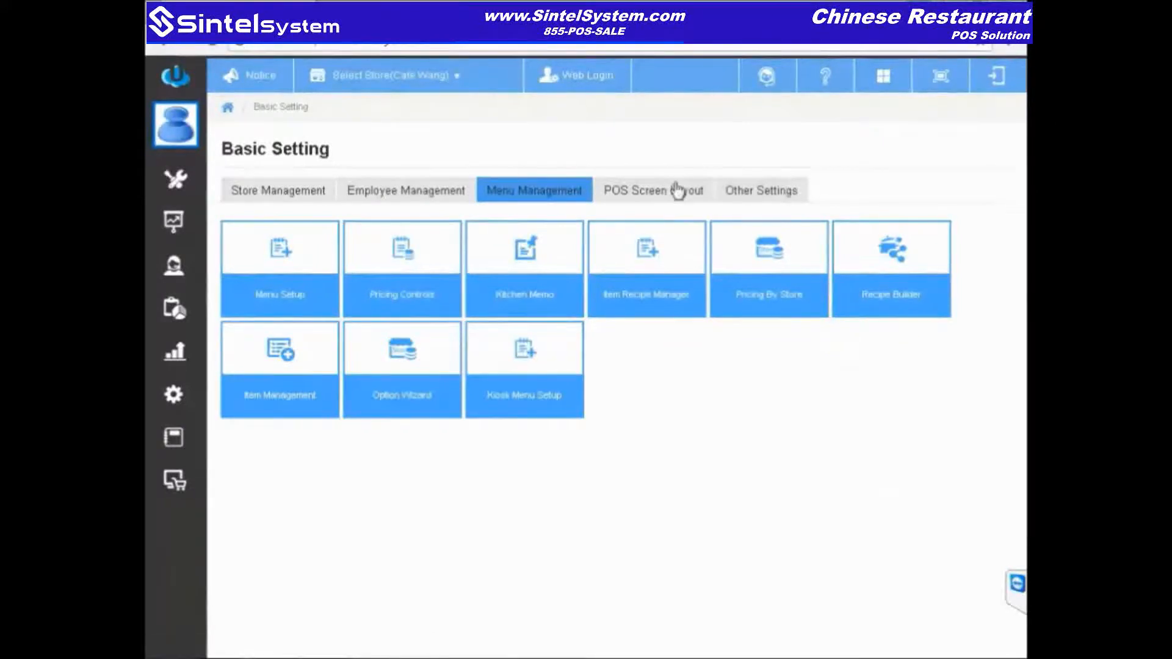
{"action": "left_click", "coordinate": [740, 199]}
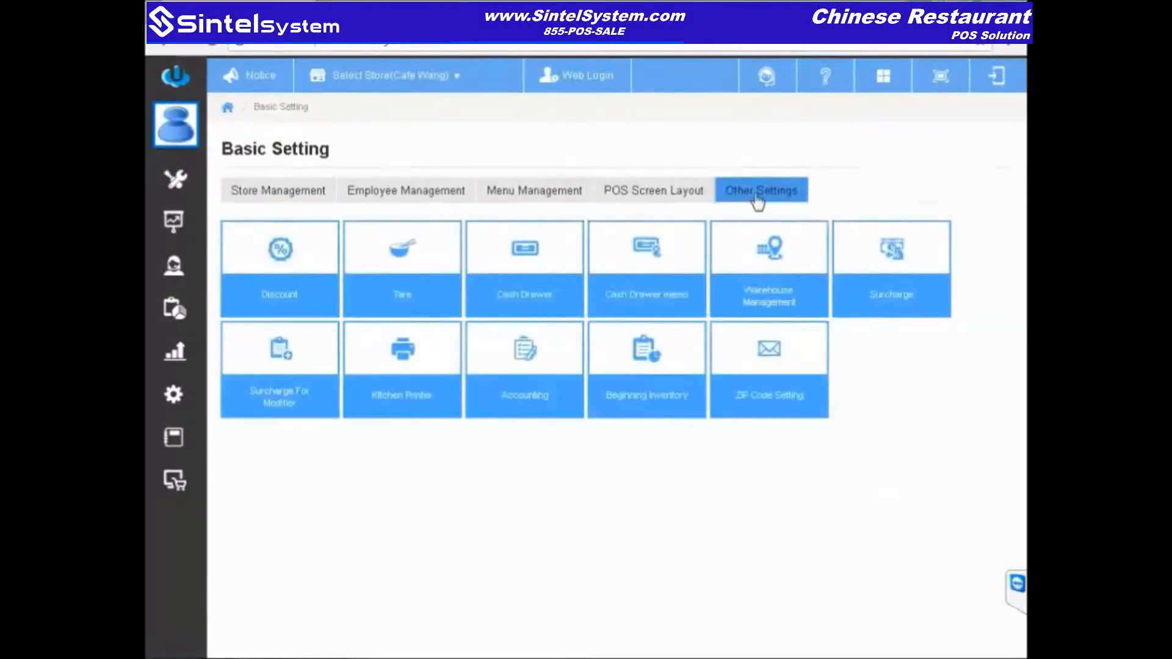
{"action": "left_click", "coordinate": [293, 266]}
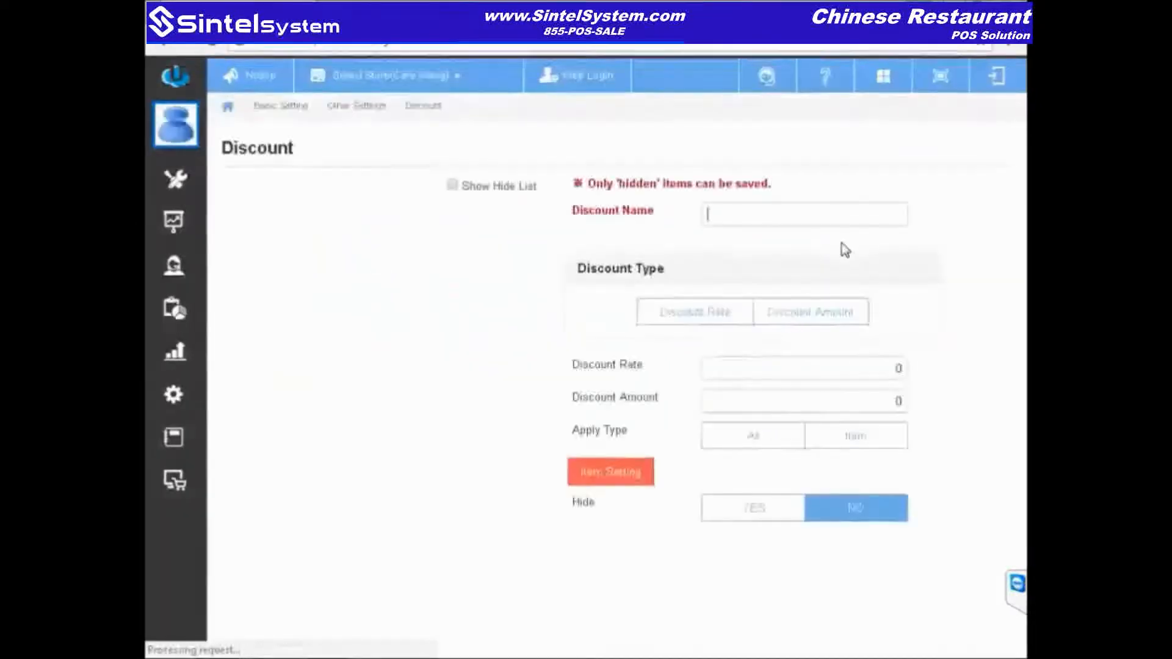
{"action": "left_click", "coordinate": [284, 108]}
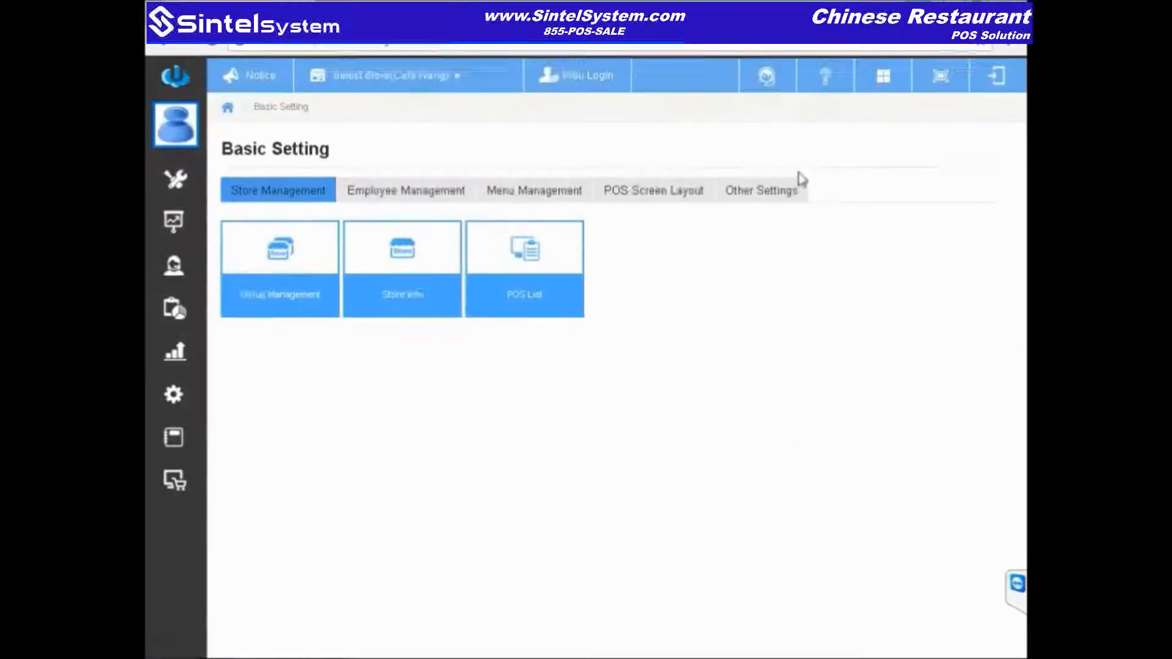
{"action": "left_click", "coordinate": [785, 192]}
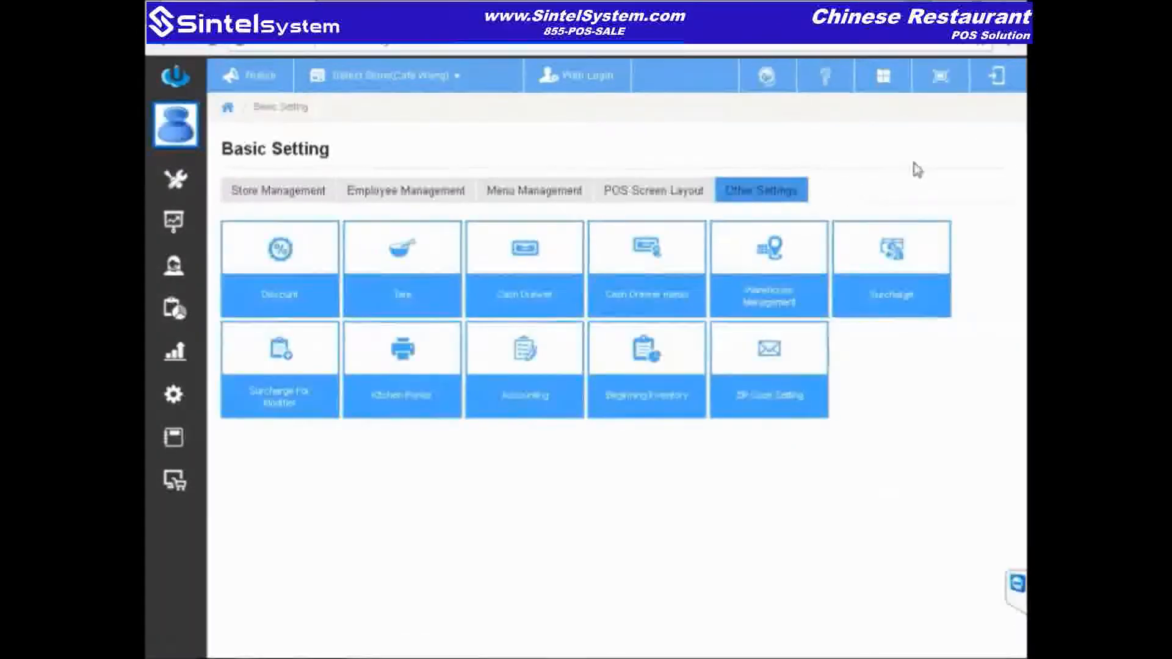
Step: Search the Membership List for all 144 members, browse the results and tick a VIP member
{"action": "left_click", "coordinate": [177, 274]}
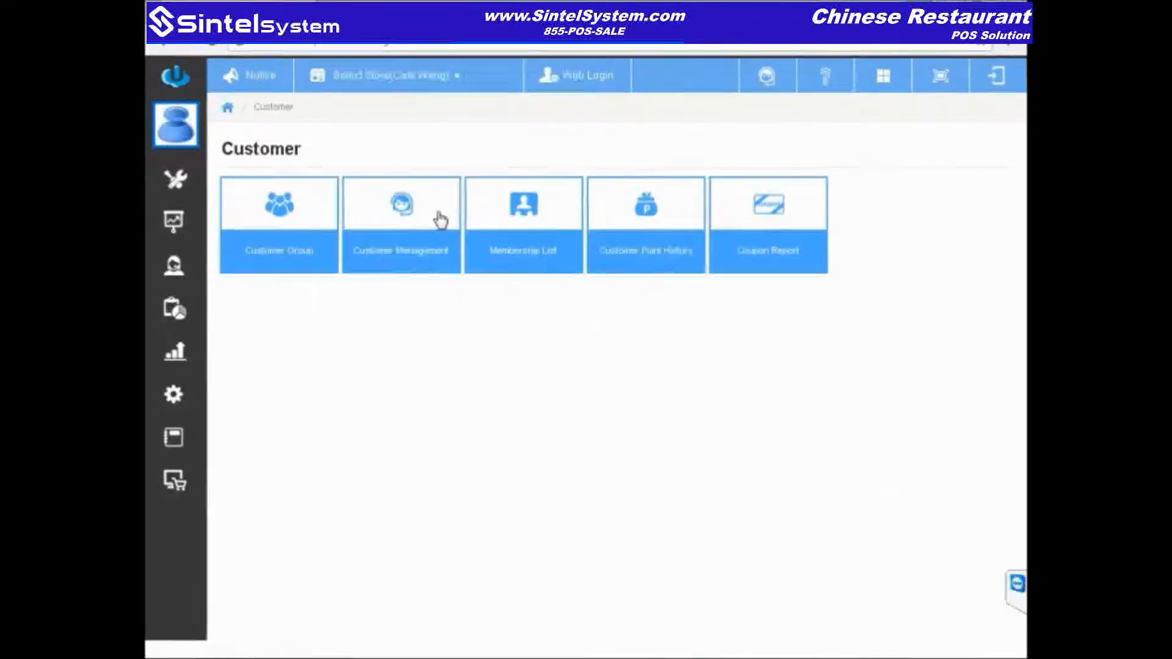
{"action": "left_click", "coordinate": [511, 211]}
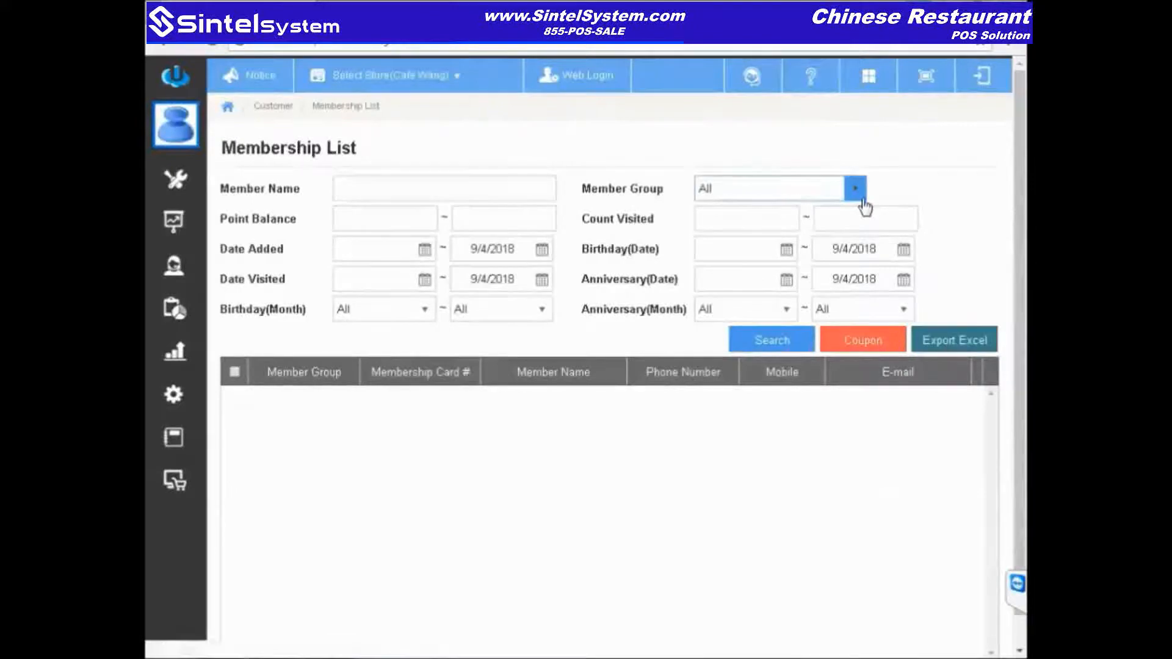
{"action": "left_click", "coordinate": [775, 342]}
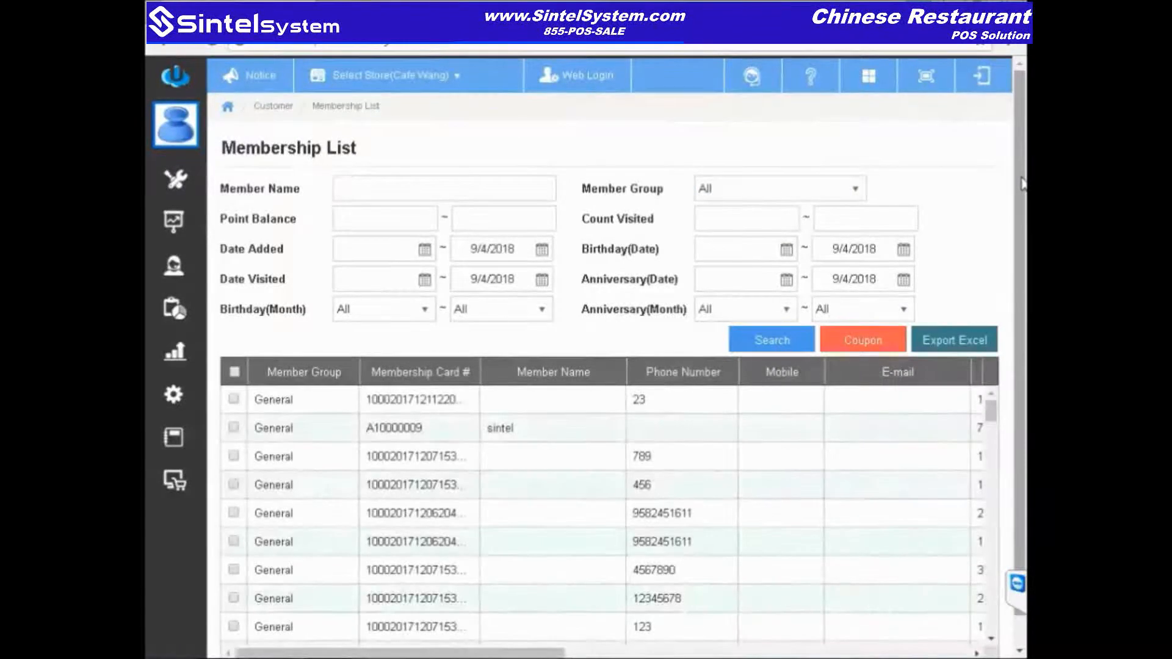
{"action": "scroll", "coordinate": [1013, 256], "scroll_direction": "down", "scroll_amount": 1}
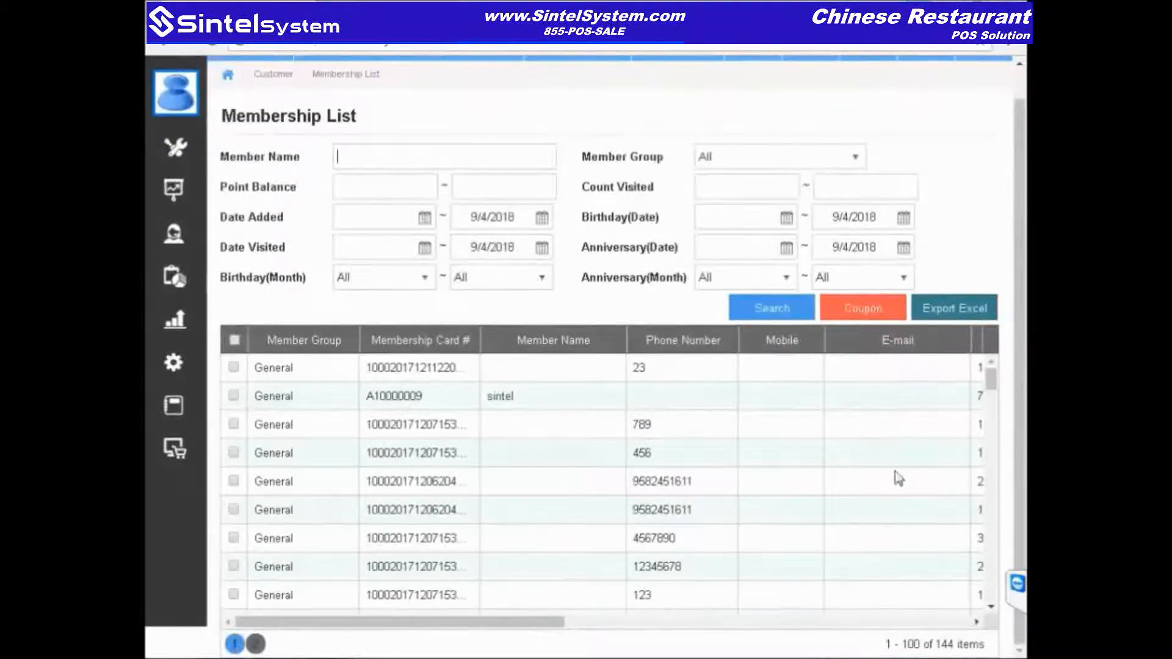
{"action": "left_click_drag", "start_coordinate": [990, 383], "coordinate": [990, 401]}
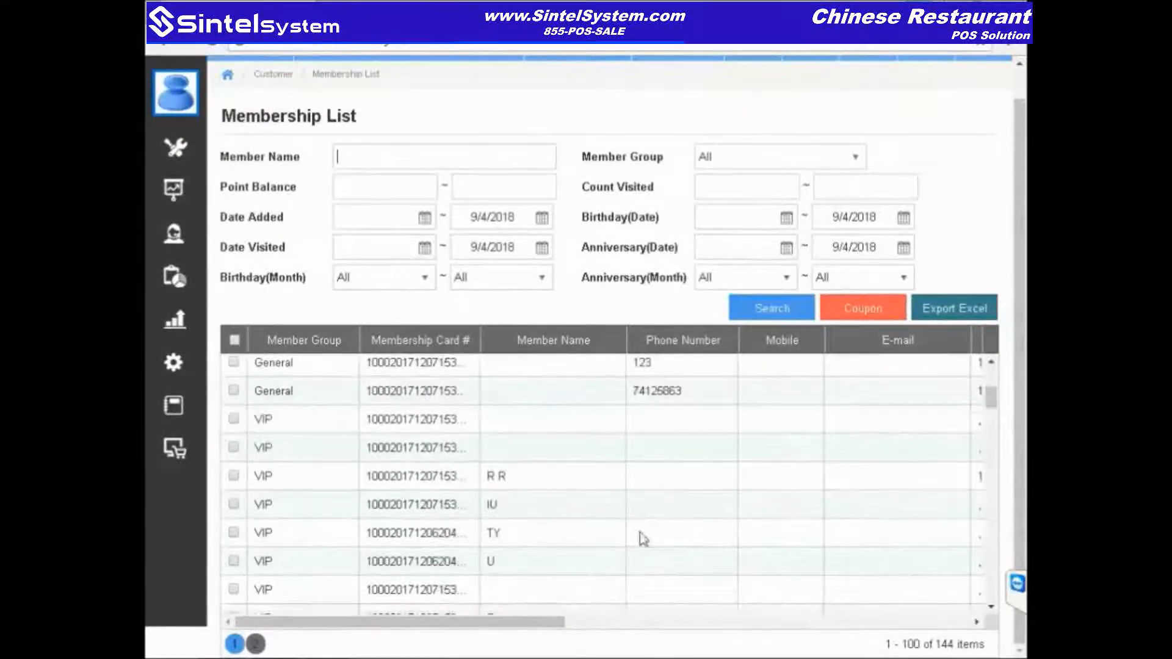
{"action": "left_click_drag", "start_coordinate": [545, 617], "coordinate": [722, 636]}
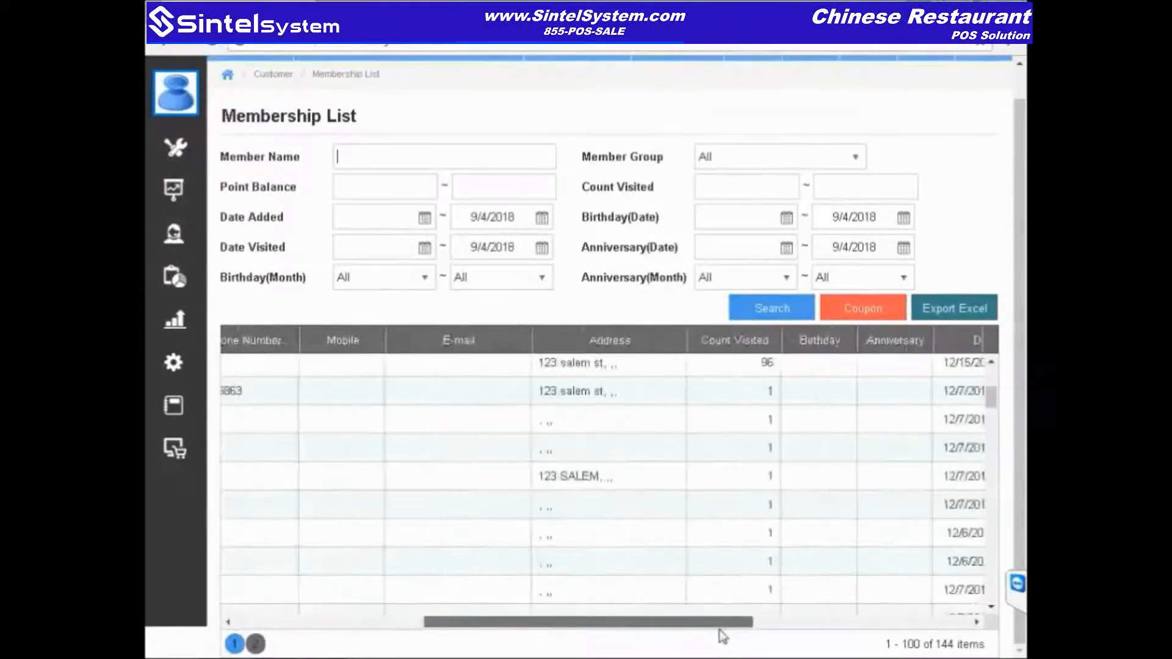
{"action": "left_click_drag", "start_coordinate": [990, 402], "coordinate": [990, 485]}
{"action": "left_click_drag", "start_coordinate": [617, 623], "coordinate": [386, 613]}
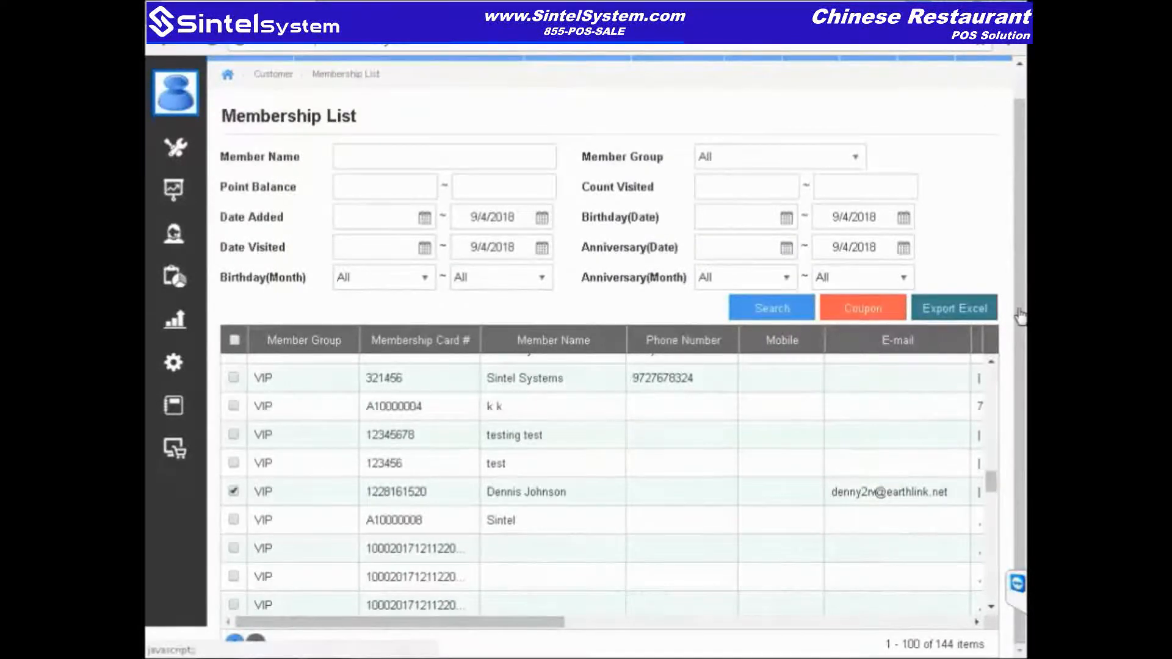
Step: Start a coupon for the member expiring 9/30/2018 and applying to the item 8 Pot Stickers
{"action": "left_click", "coordinate": [863, 308]}
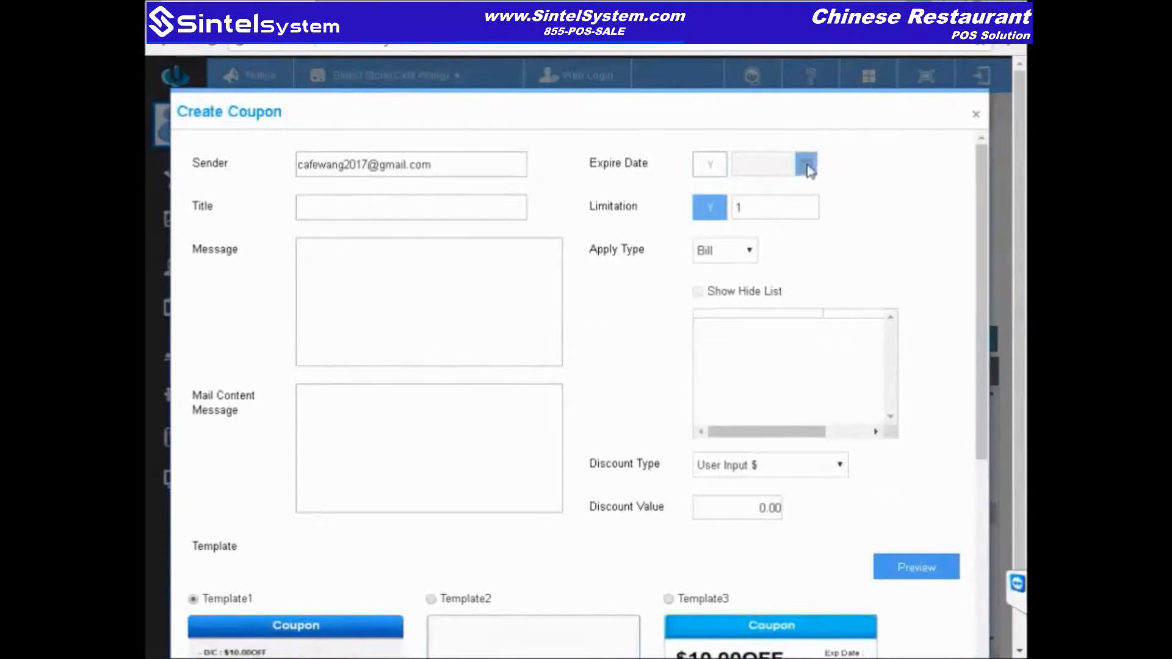
{"action": "left_click", "coordinate": [806, 166]}
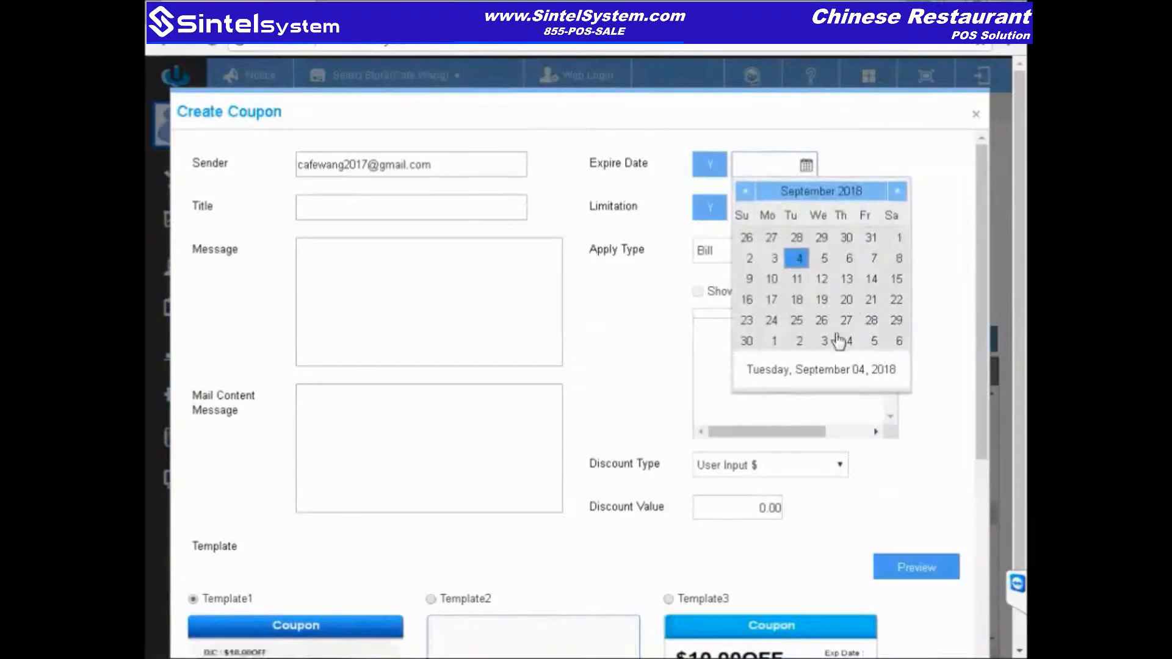
{"action": "left_click", "coordinate": [737, 343]}
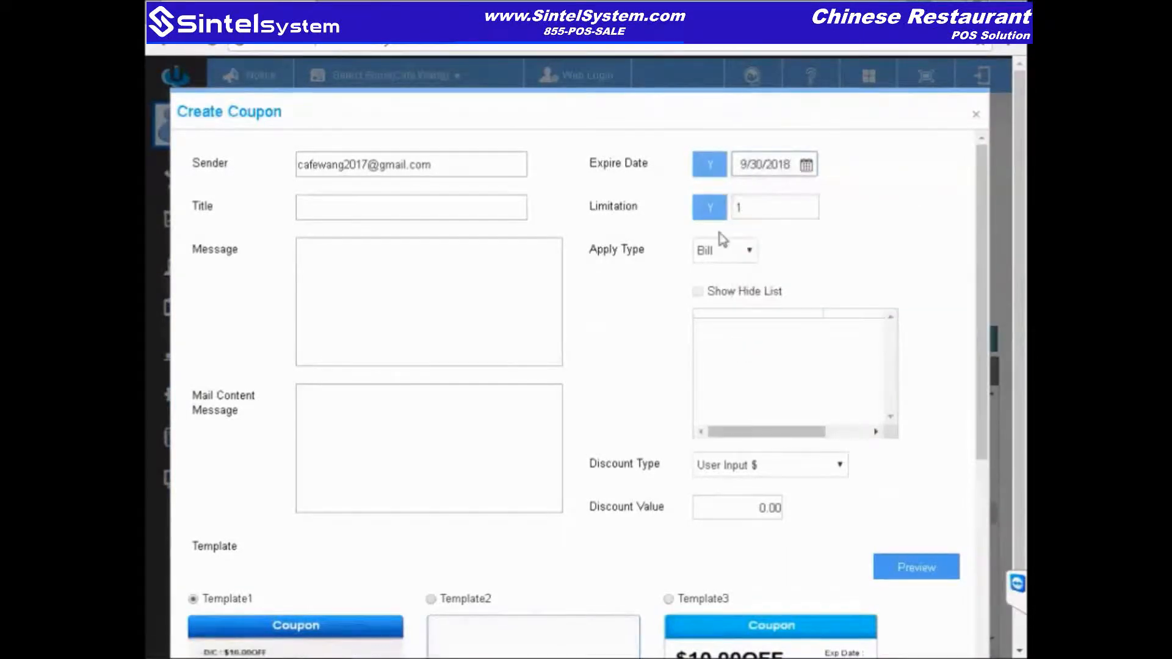
{"action": "left_click", "coordinate": [751, 256]}
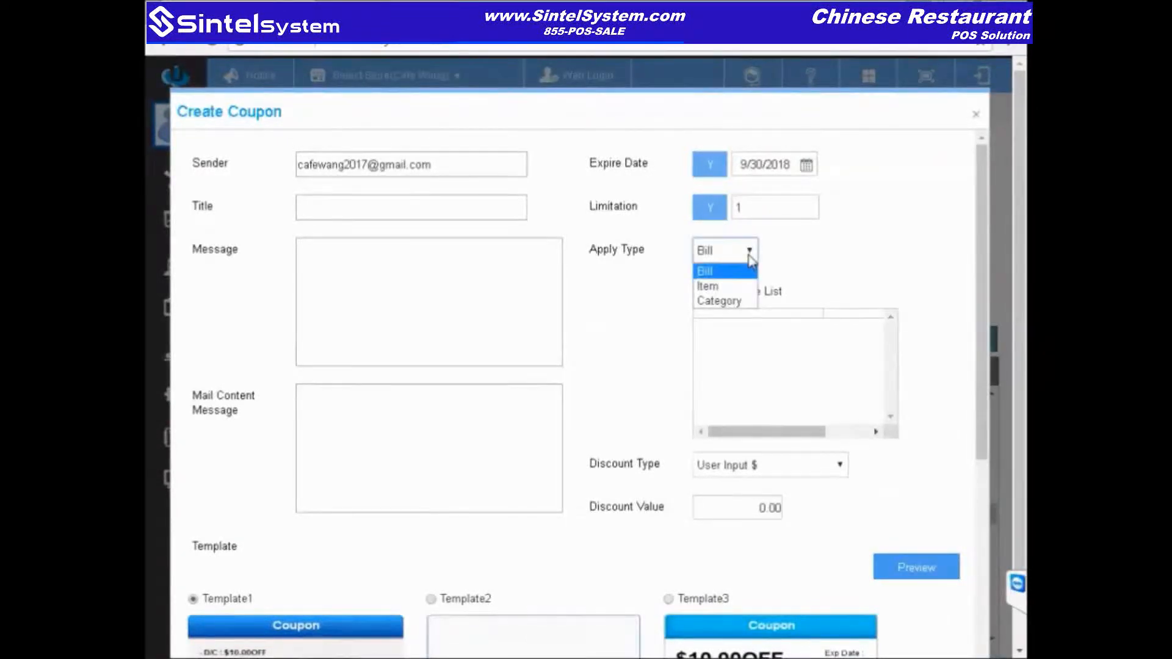
{"action": "left_click", "coordinate": [715, 290]}
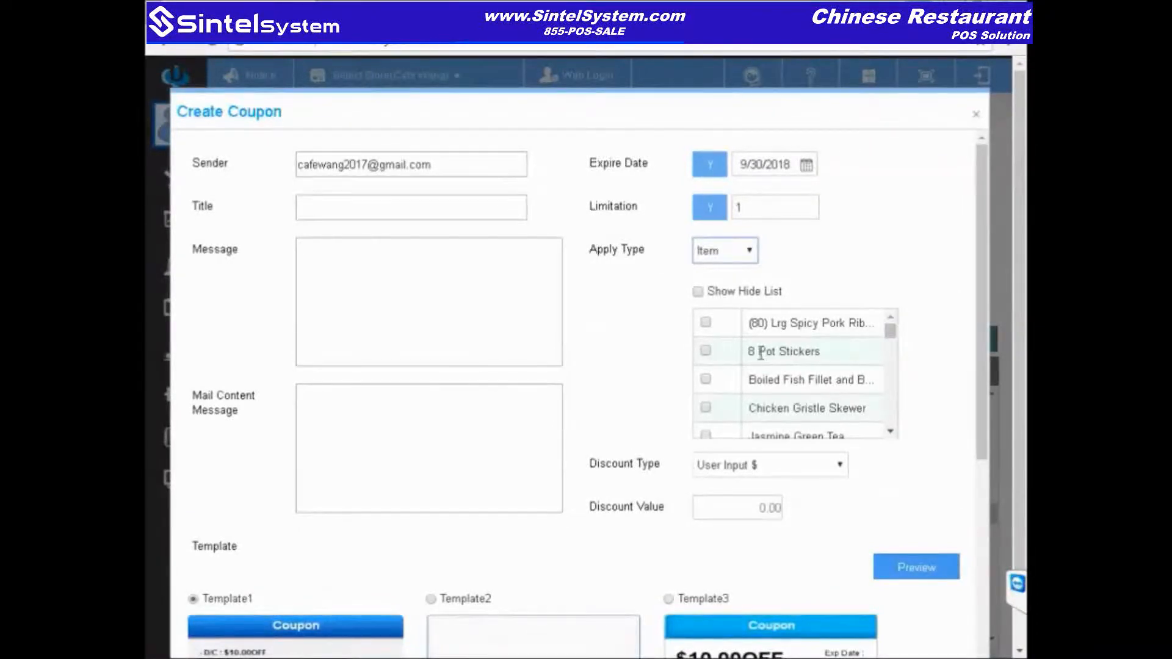
{"action": "left_click", "coordinate": [705, 351]}
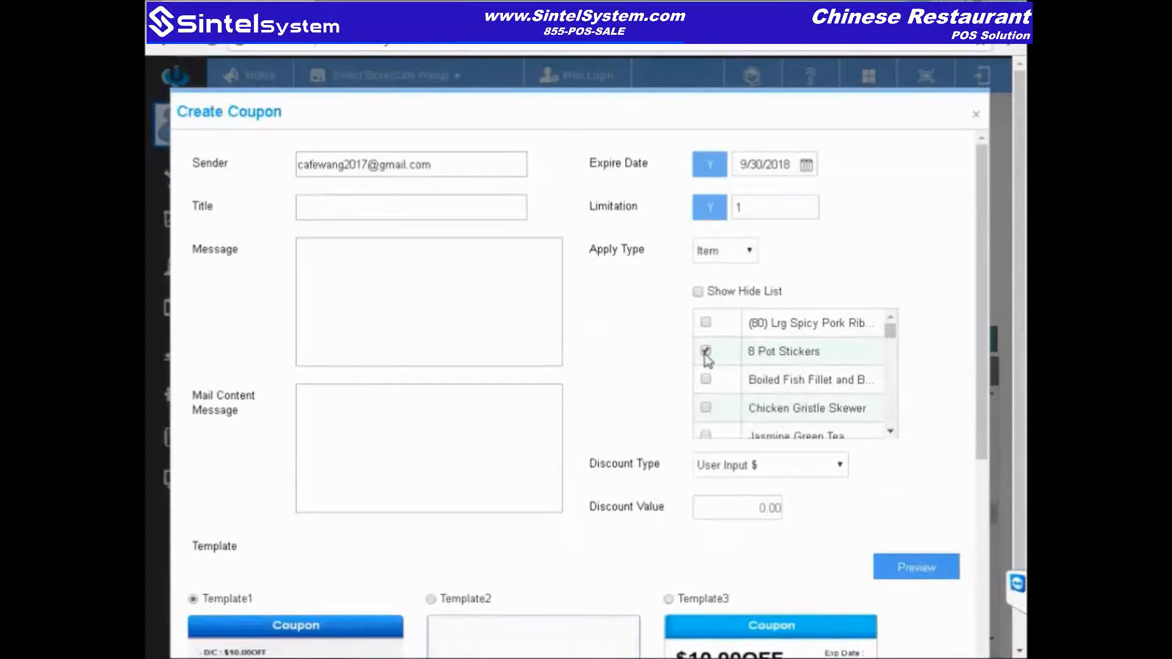
Step: Title the coupon 'Birthday coupon' with the message 'text'
{"action": "left_click", "coordinate": [441, 209]}
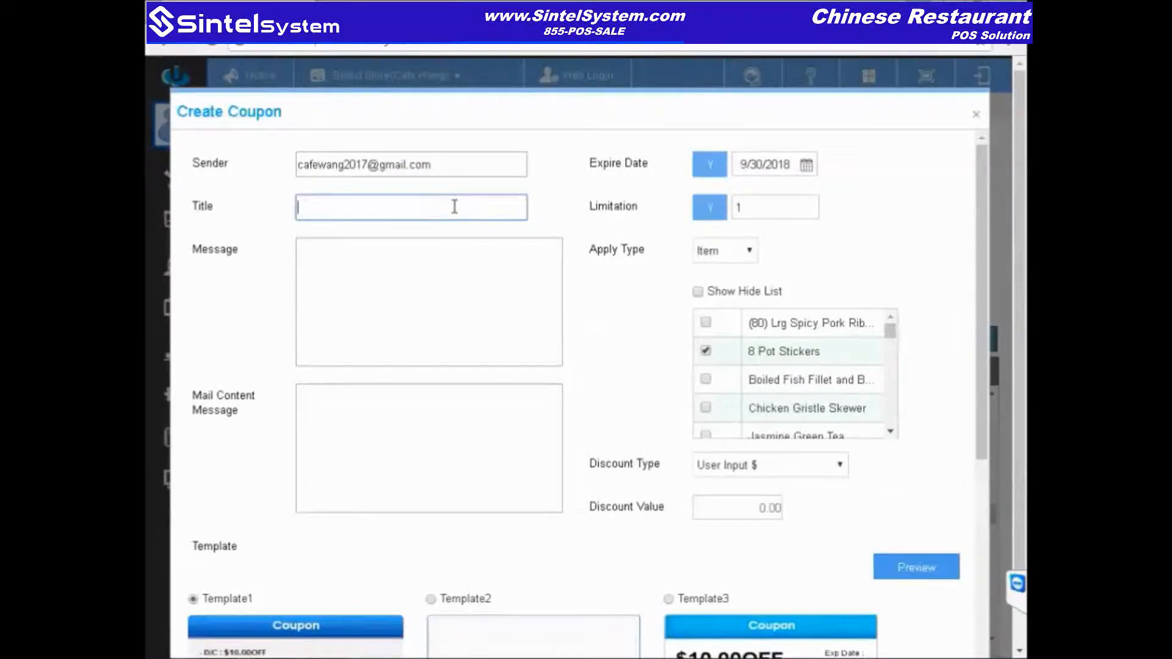
{"action": "type", "text": "Birthday coupon"}
{"action": "left_click", "coordinate": [449, 279]}
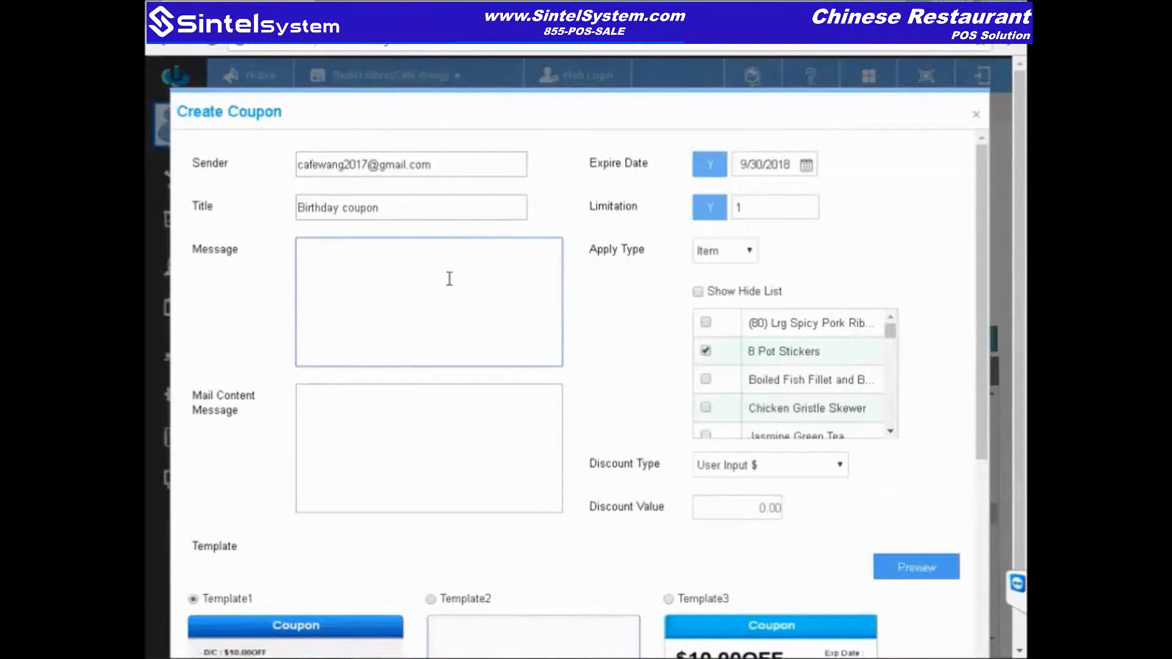
{"action": "type", "text": "text"}
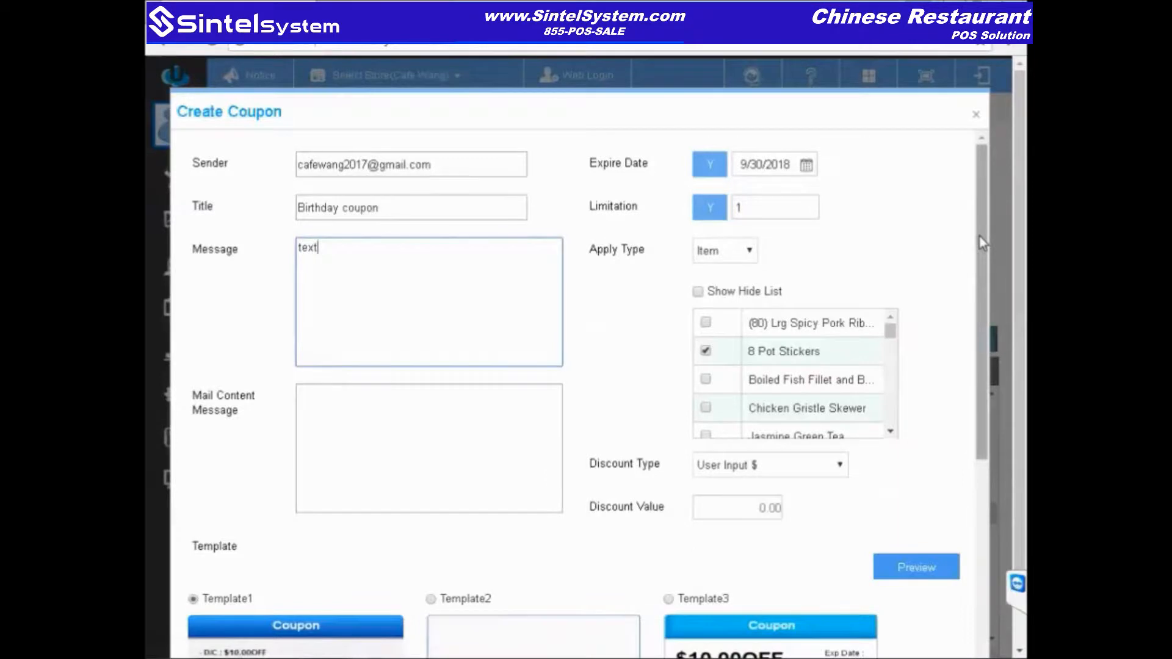
Step: Switch the birthday coupon to the second design (Template2), then close the e-mail preview
{"action": "scroll", "coordinate": [980, 255], "scroll_direction": "down", "scroll_amount": 2}
{"action": "left_click_drag", "start_coordinate": [980, 255], "coordinate": [975, 462]}
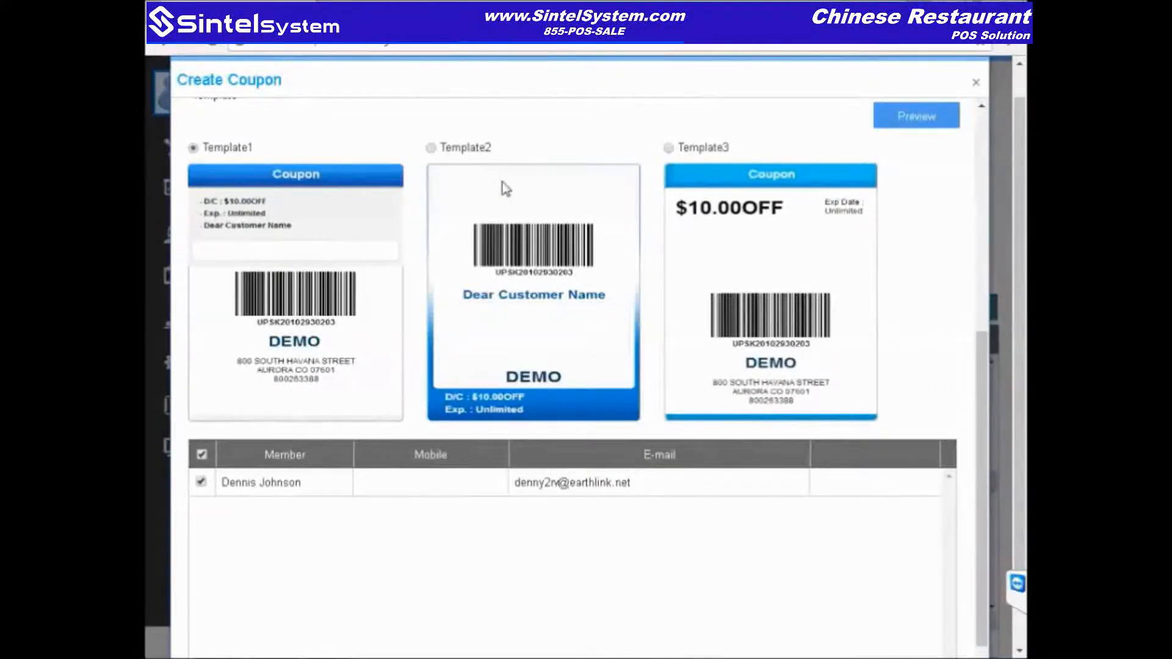
{"action": "left_click", "coordinate": [430, 148]}
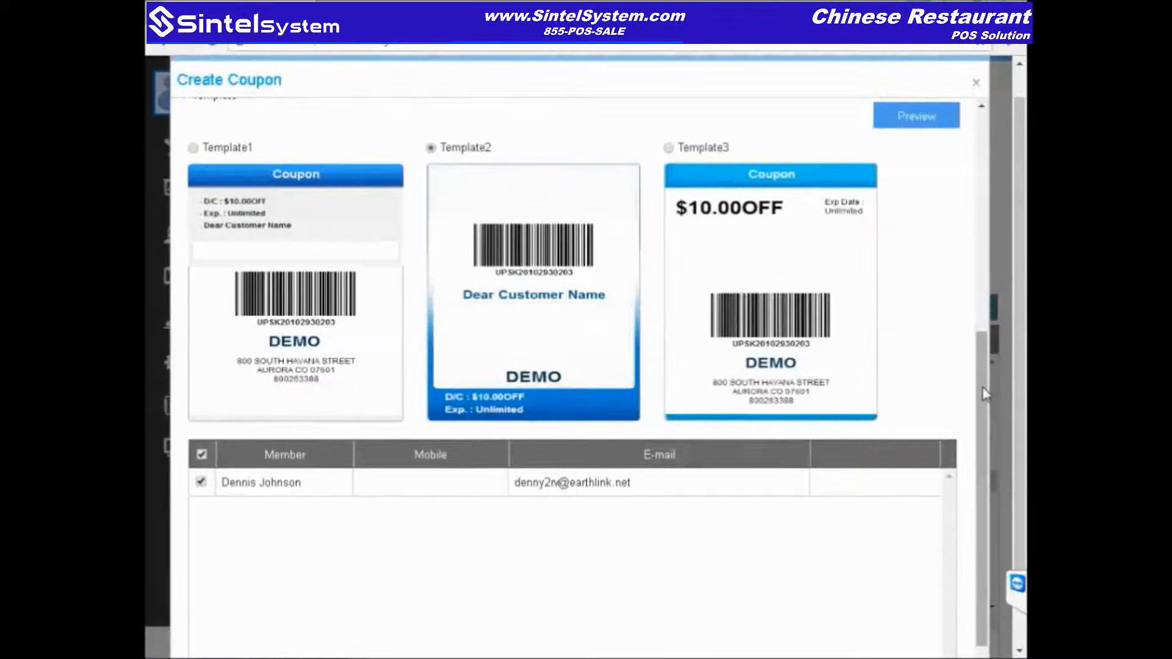
{"action": "left_click_drag", "start_coordinate": [985, 390], "coordinate": [983, 492]}
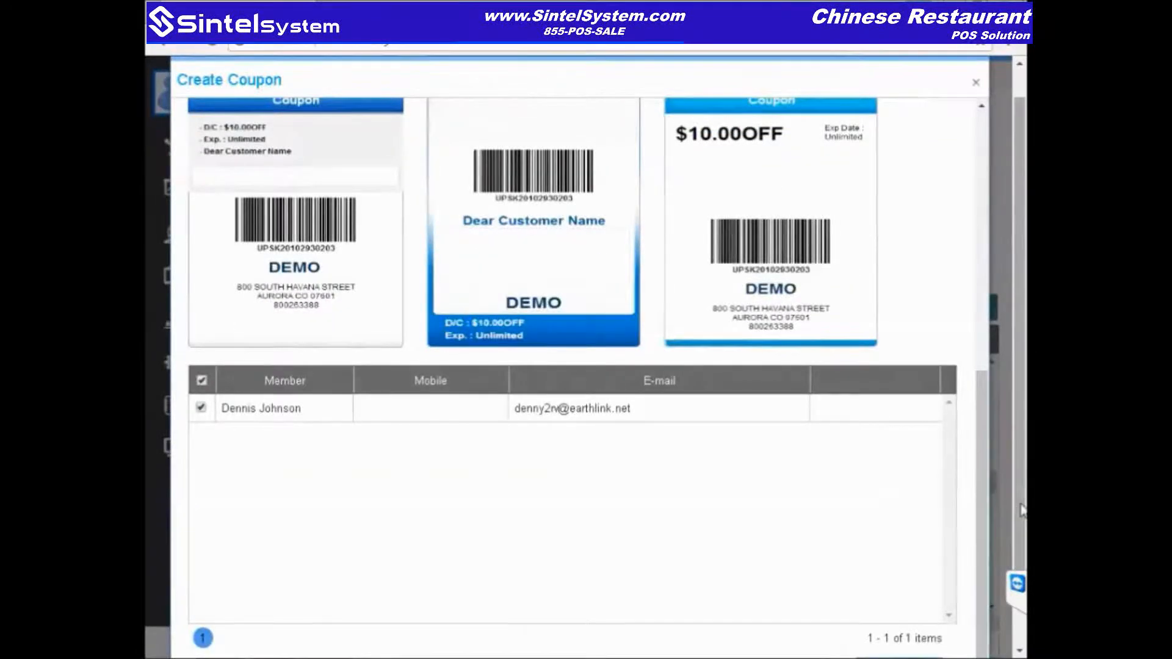
{"action": "scroll", "coordinate": [983, 514], "scroll_direction": "down", "scroll_amount": 1}
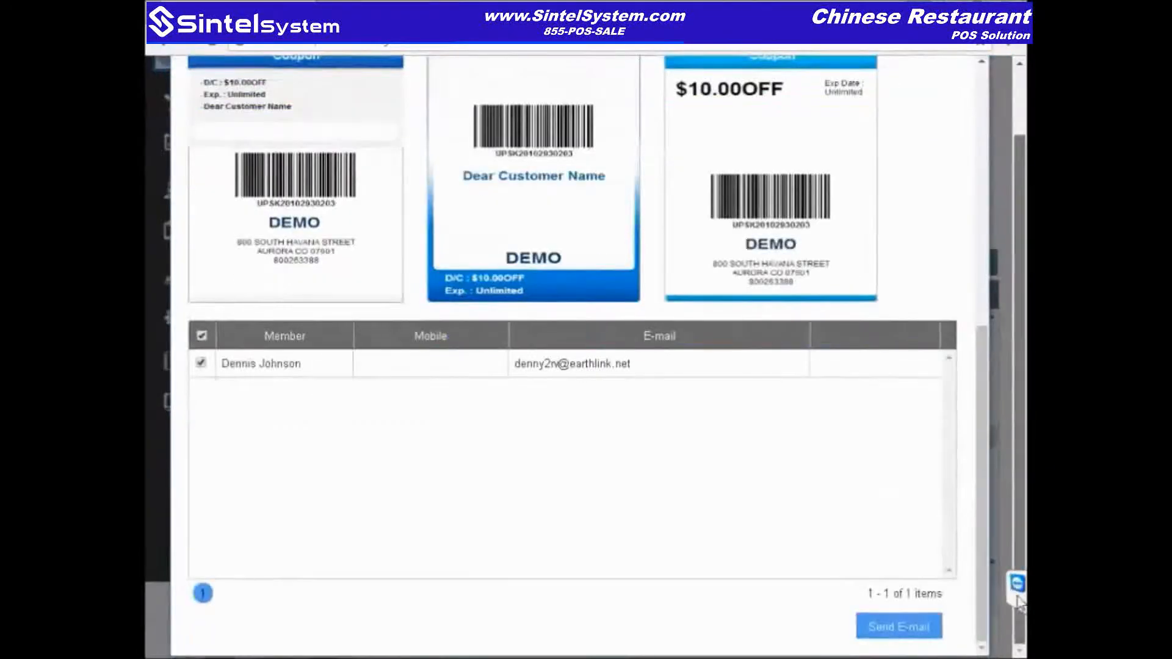
{"action": "left_click", "coordinate": [905, 634]}
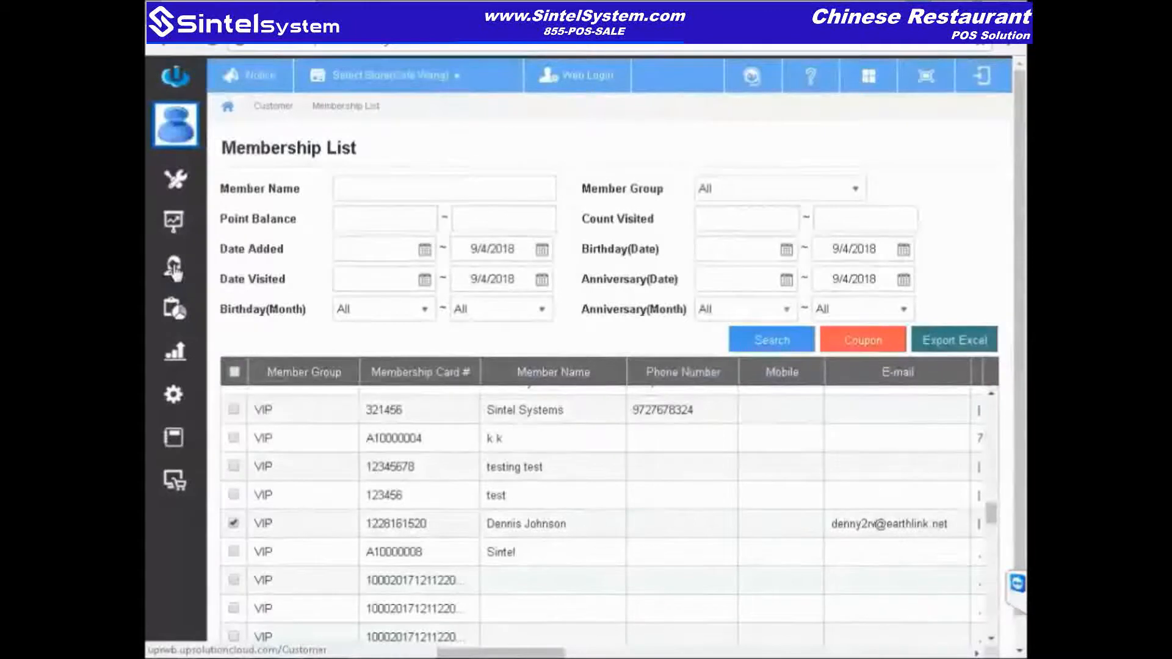
Step: Go from Customer through Manager Function to the Time Card page dated 9/4/2018
{"action": "left_click", "coordinate": [175, 125]}
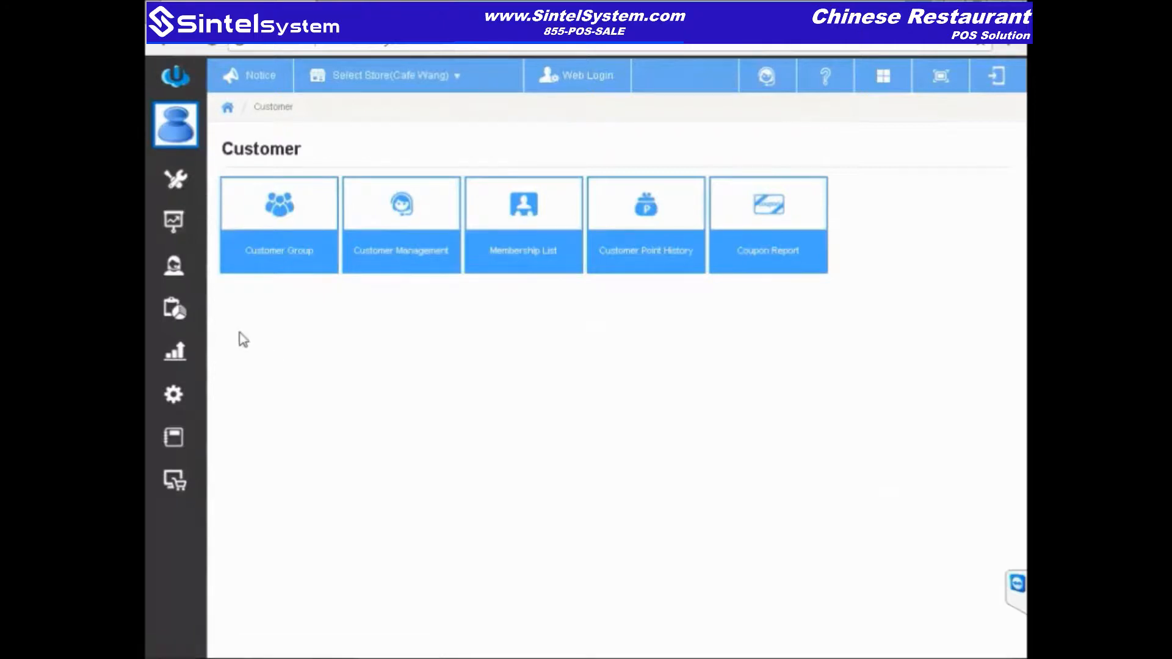
{"action": "left_click", "coordinate": [174, 229]}
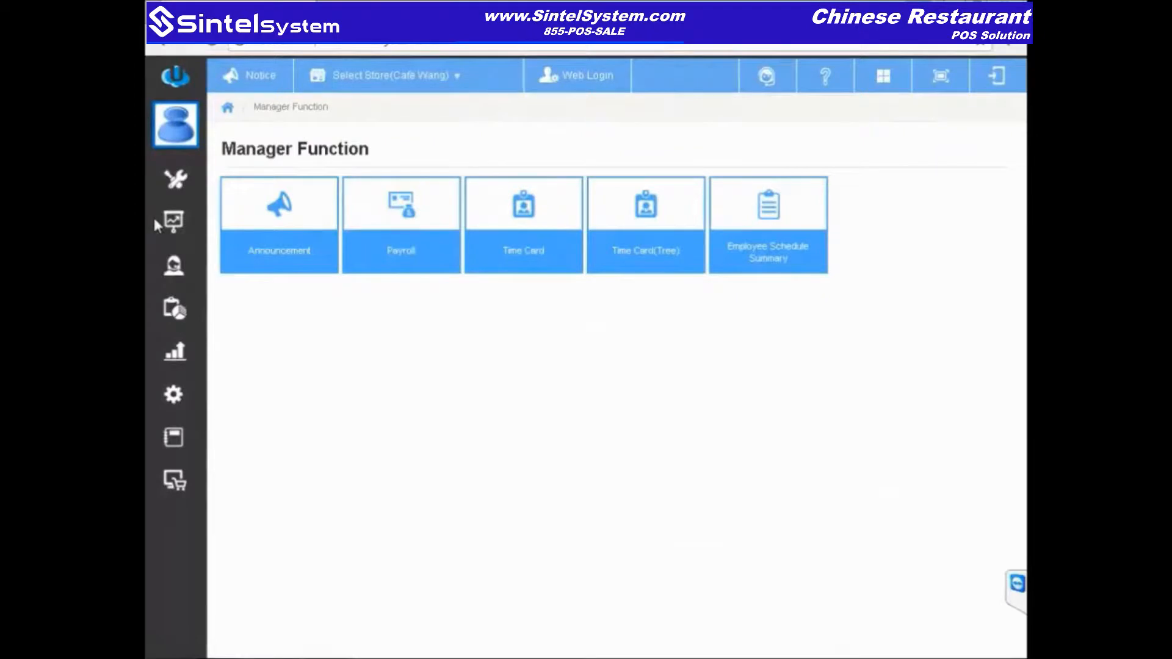
{"action": "left_click", "coordinate": [547, 209]}
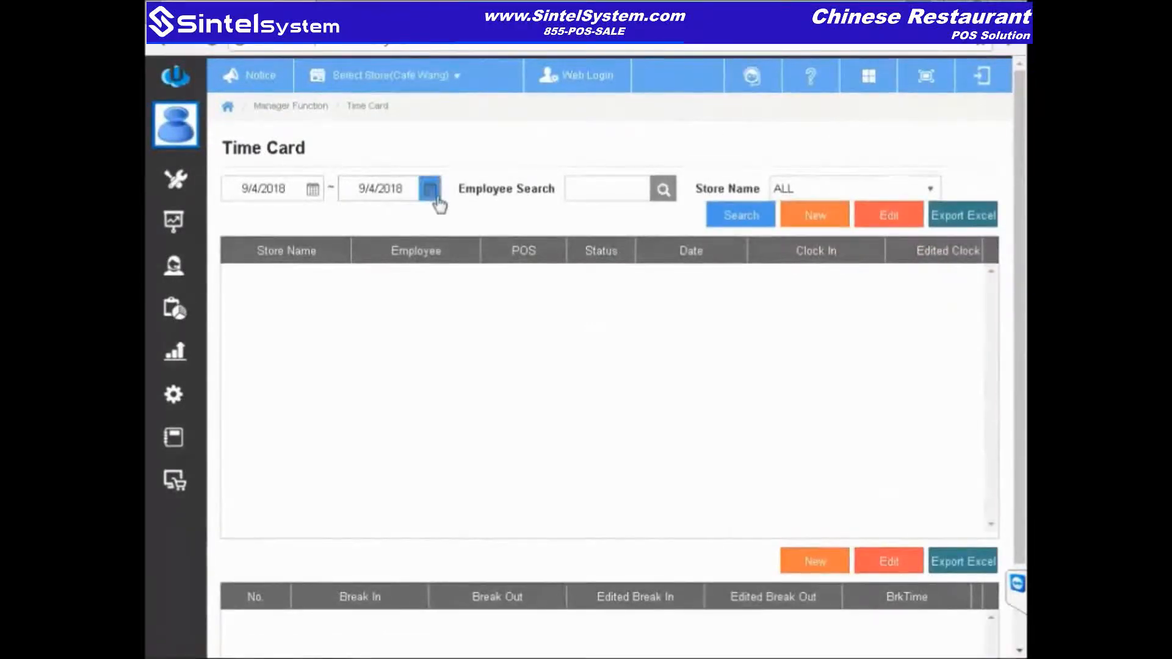
Step: Search time cards with both start and end dates set to 9/3/2018
{"action": "left_click", "coordinate": [735, 221]}
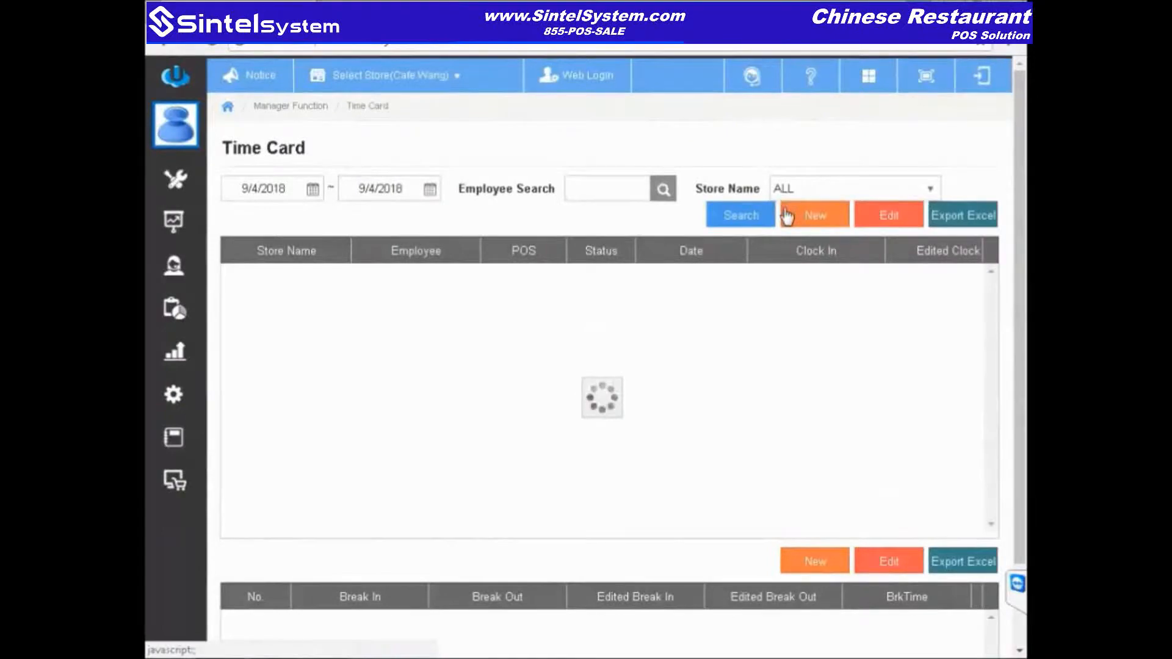
{"action": "left_click_drag", "start_coordinate": [515, 526], "coordinate": [644, 542]}
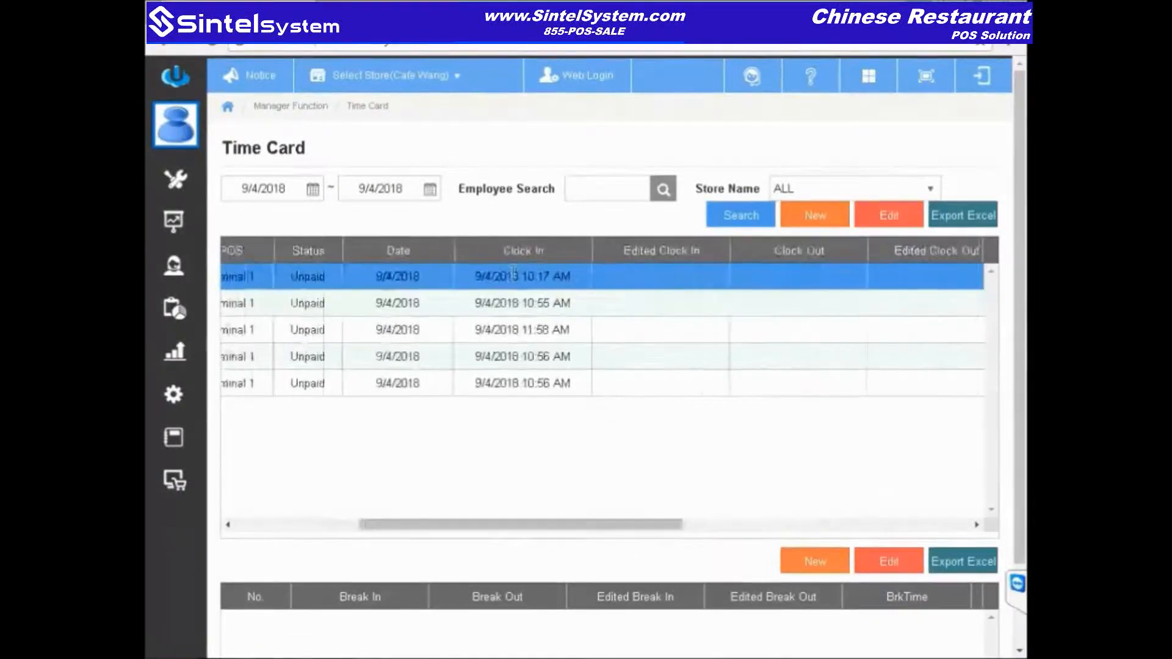
{"action": "left_click", "coordinate": [313, 189]}
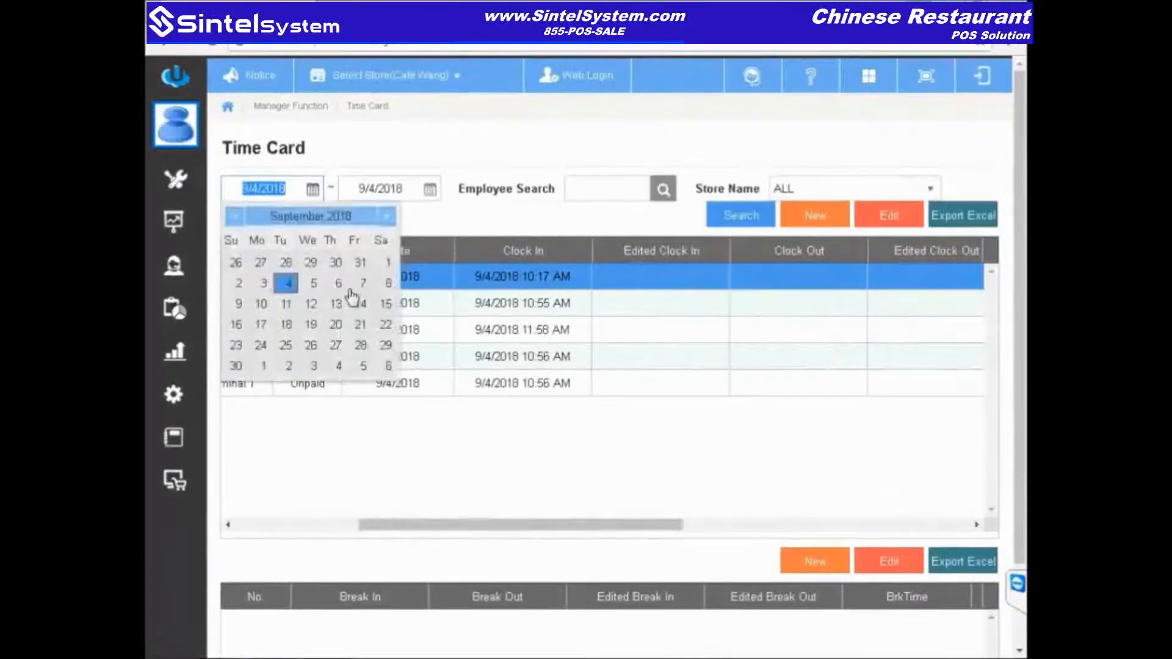
{"action": "left_click", "coordinate": [263, 283]}
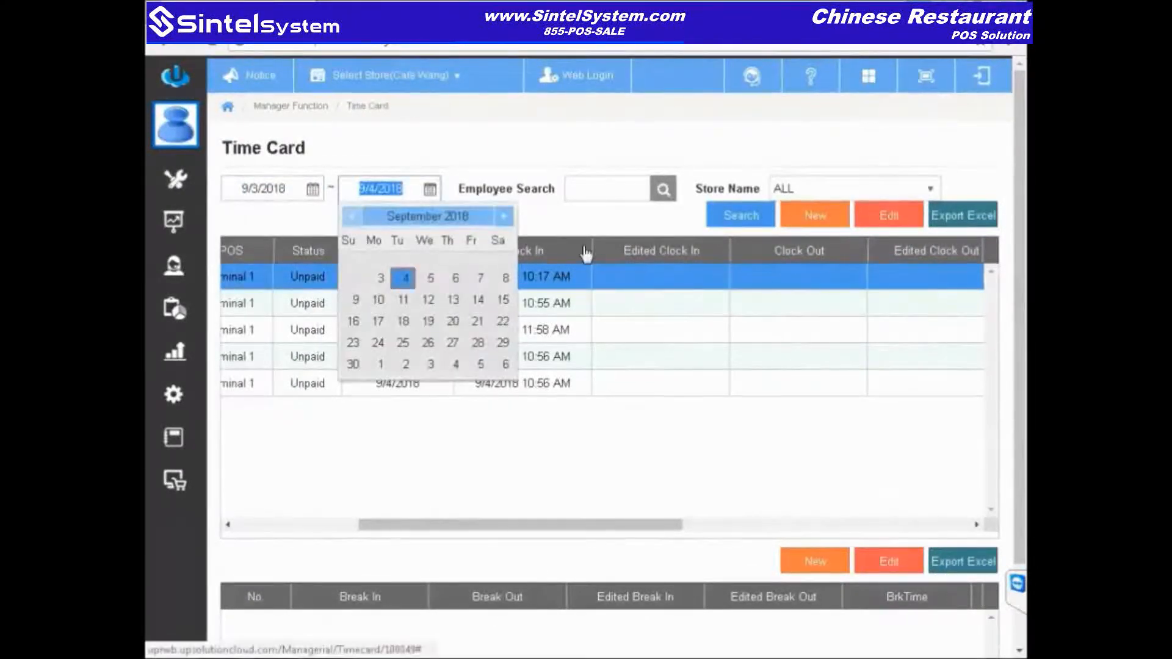
{"action": "left_click", "coordinate": [379, 275]}
{"action": "left_click", "coordinate": [721, 222]}
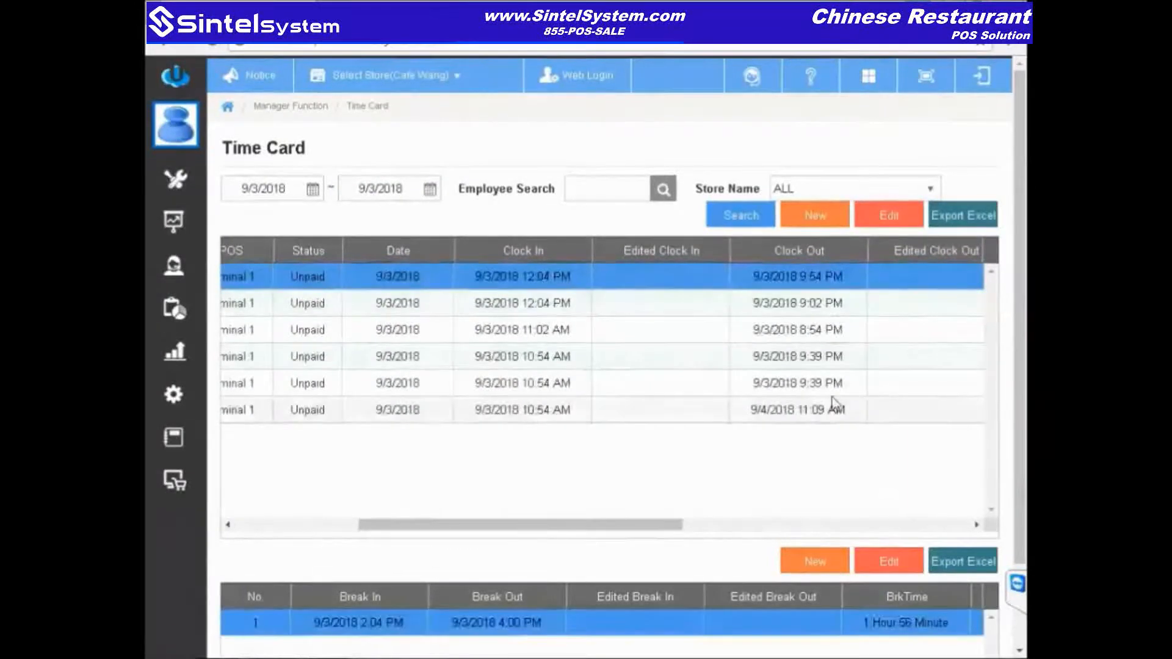
Step: Select the 19-hour 32-minute shift, open its Clock In/Out edit form, and close it unsaved
{"action": "left_click_drag", "start_coordinate": [620, 526], "coordinate": [915, 540]}
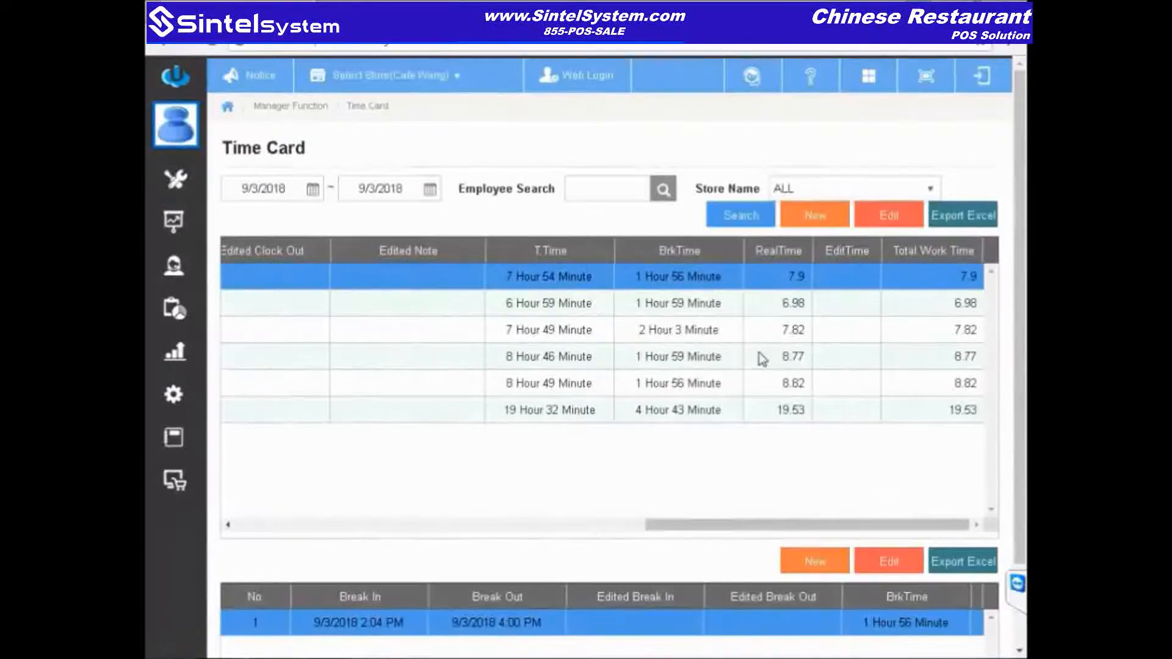
{"action": "left_click", "coordinate": [676, 404]}
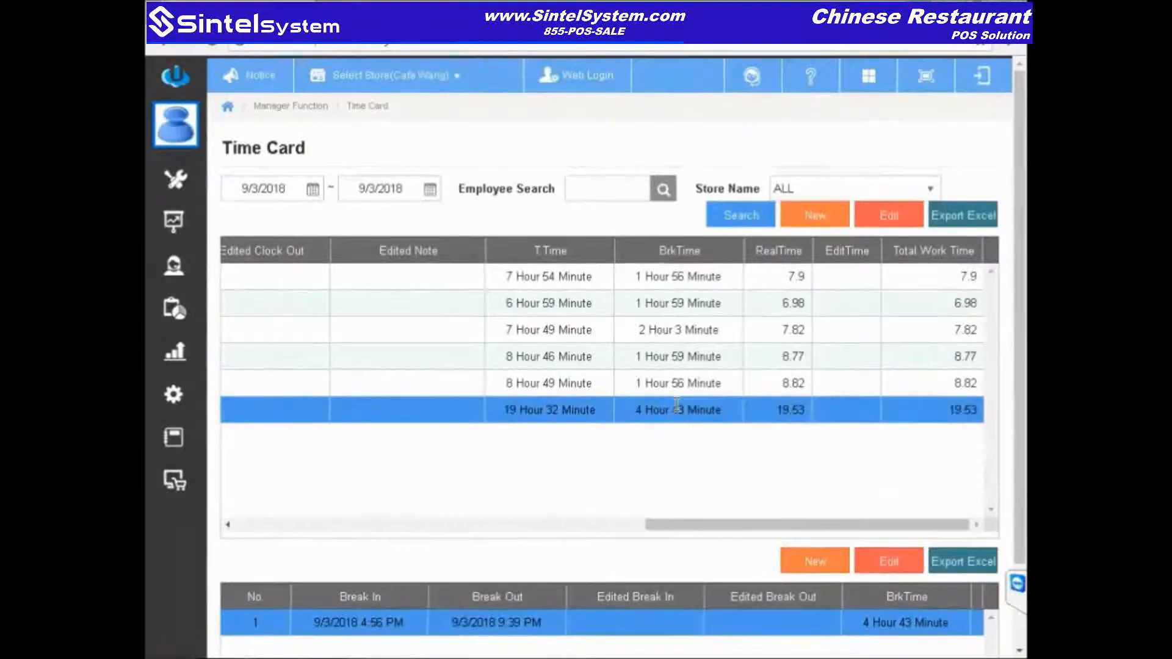
{"action": "left_click", "coordinate": [902, 220]}
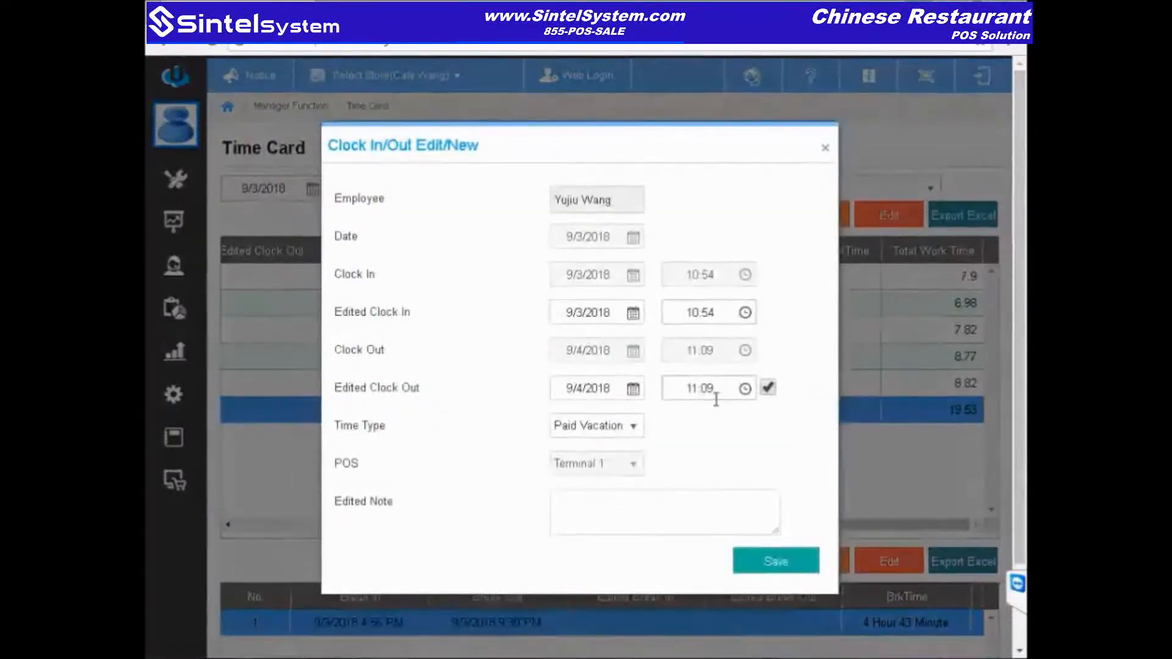
{"action": "left_click", "coordinate": [825, 148]}
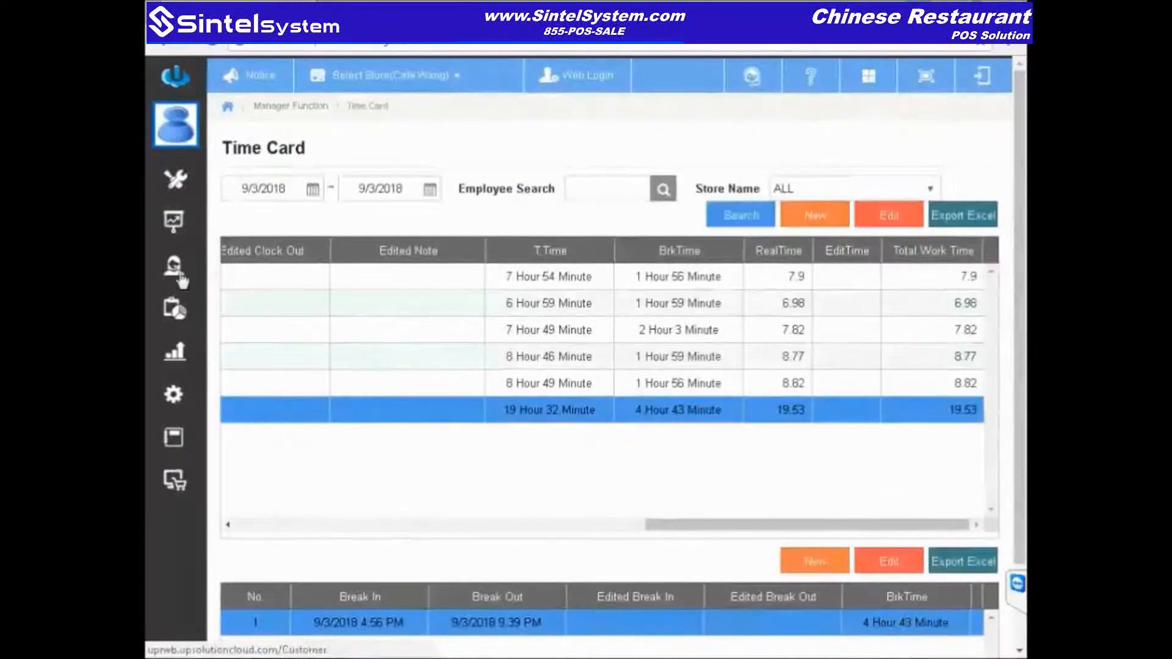
Step: Go through store Settings to the Inv.Management page with its Inventory tiles
{"action": "left_click", "coordinate": [173, 399]}
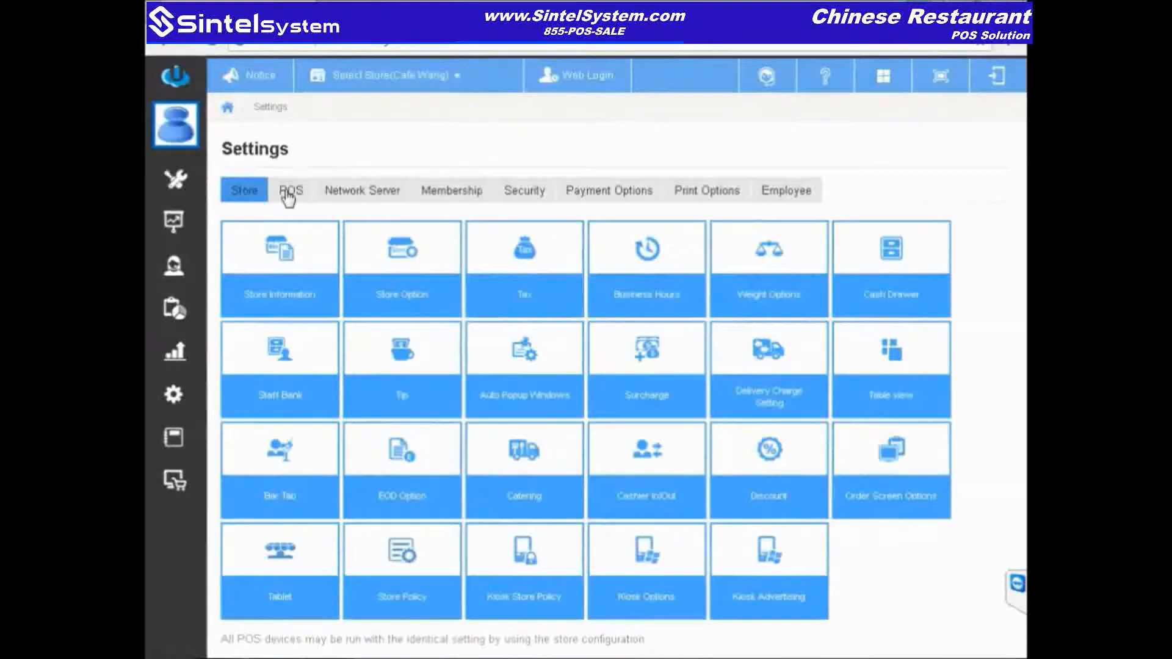
{"action": "left_click", "coordinate": [174, 451]}
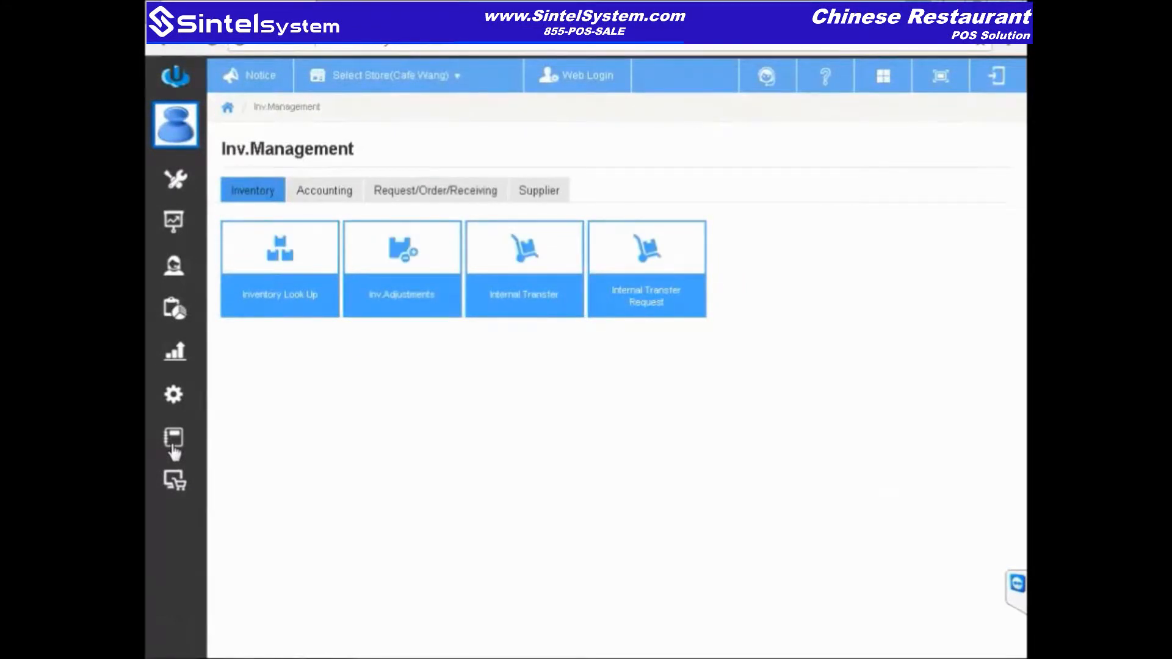
Step: Show the online-order Weekly Hours Setting, with Sunday–Saturday business hours
{"action": "left_click", "coordinate": [173, 487]}
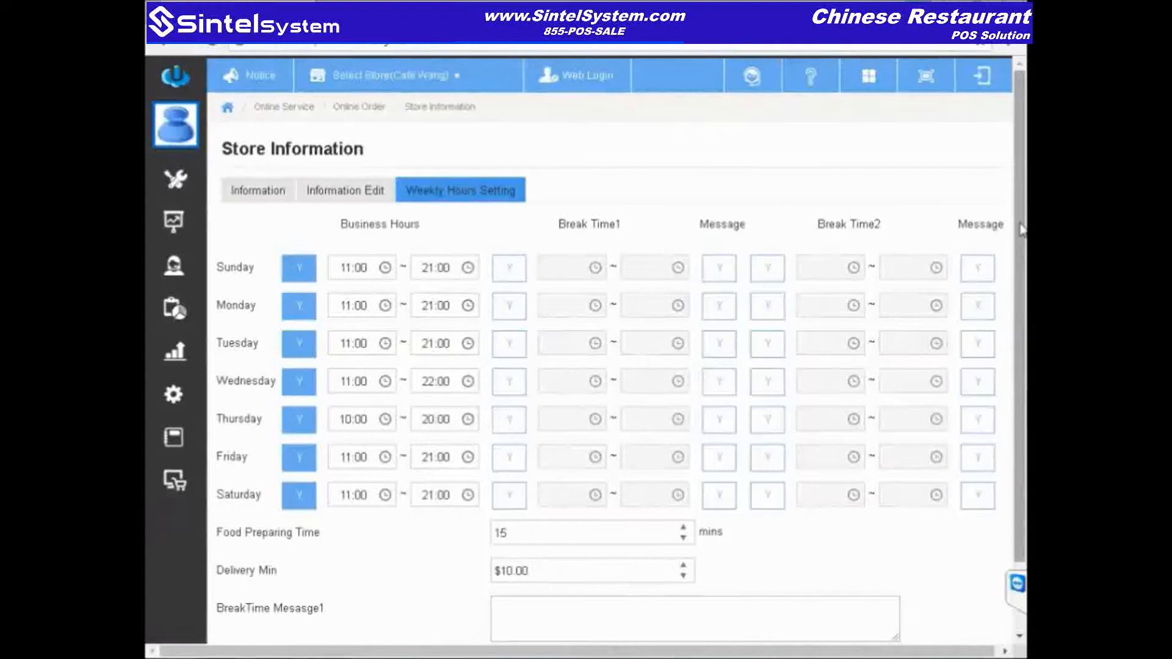
{"action": "scroll", "coordinate": [1021, 231], "scroll_direction": "down", "scroll_amount": 1}
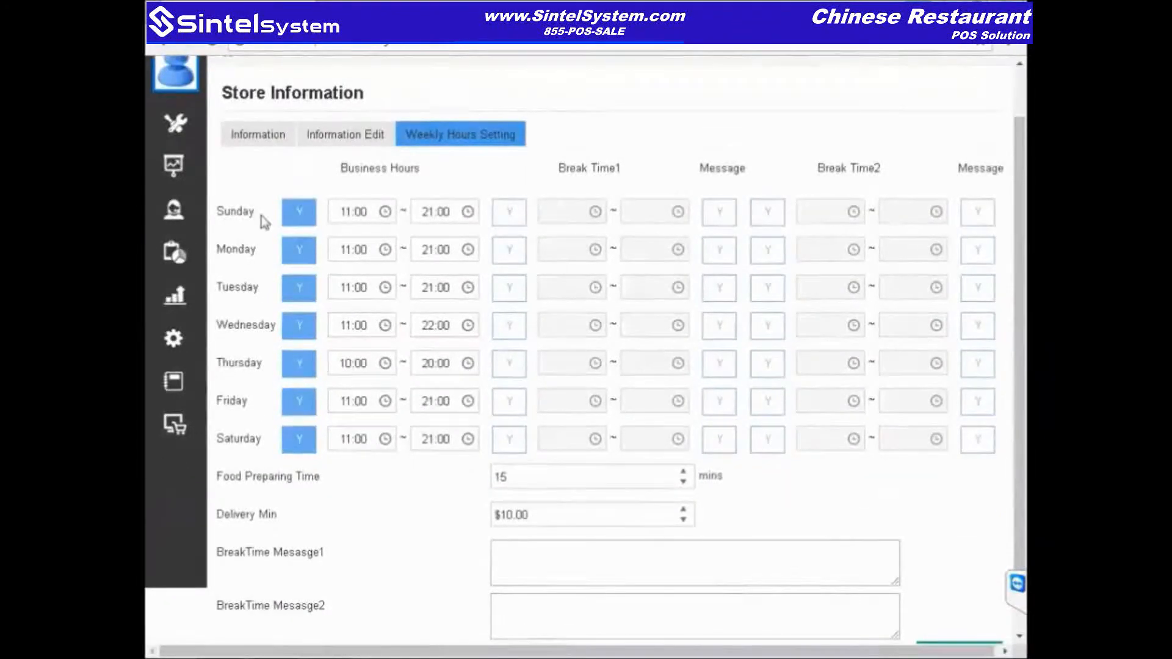
Step: Browse the Menu Cloud Setting's menu items, then return to the Online Service overview
{"action": "left_click", "coordinate": [170, 428]}
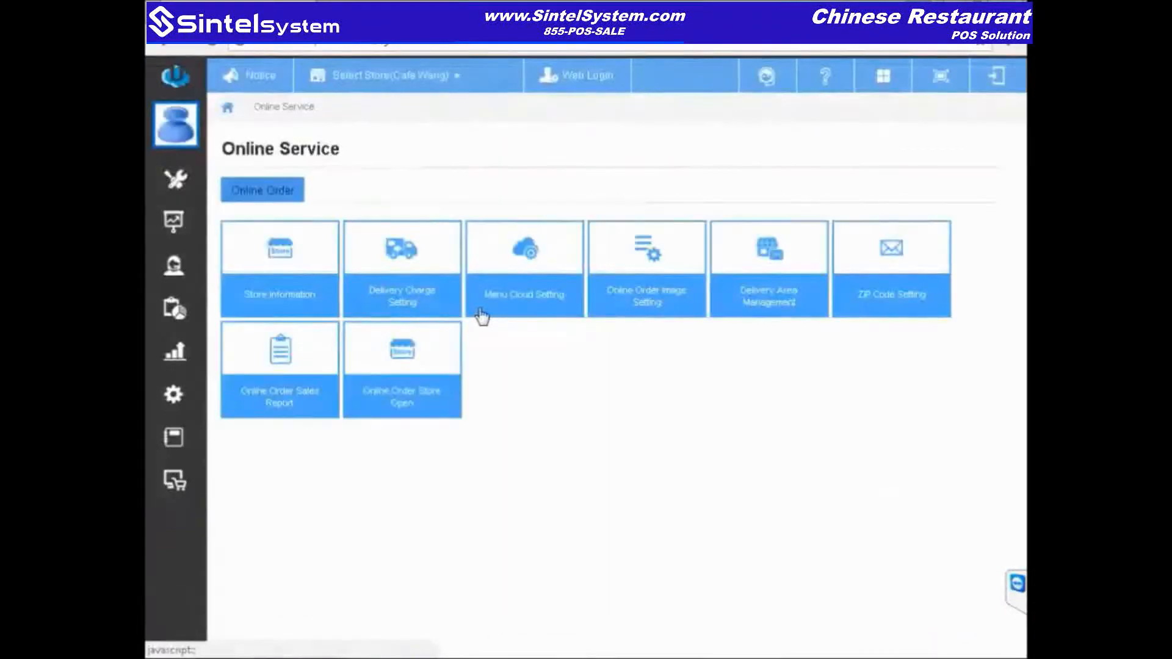
{"action": "left_click", "coordinate": [540, 253]}
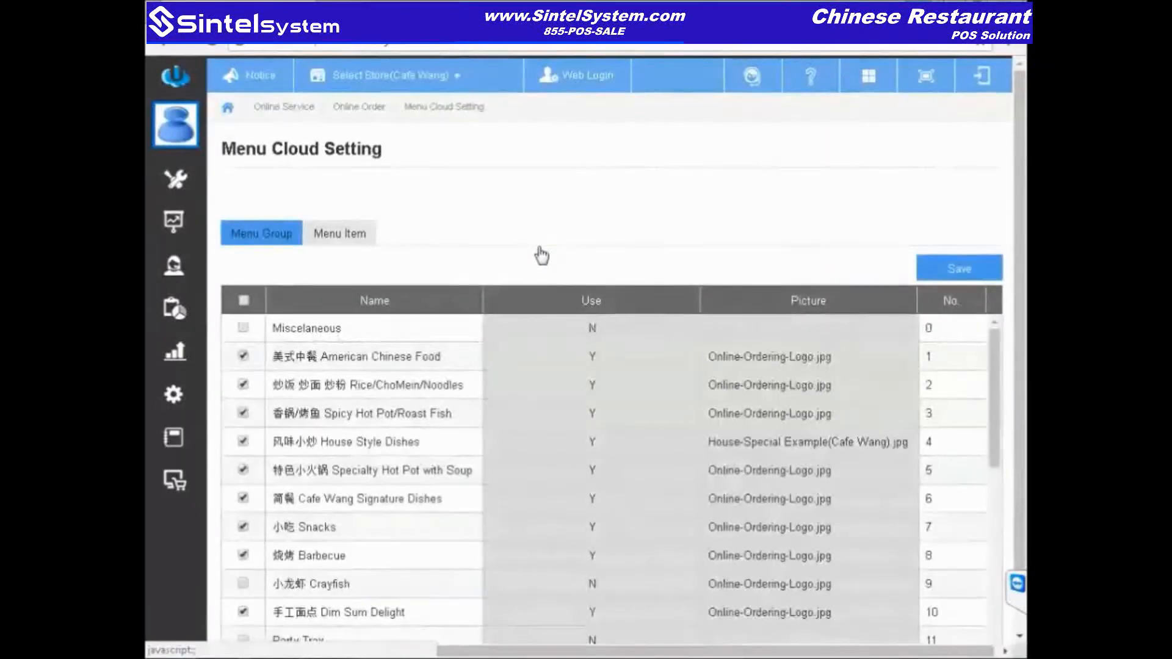
{"action": "left_click", "coordinate": [328, 235]}
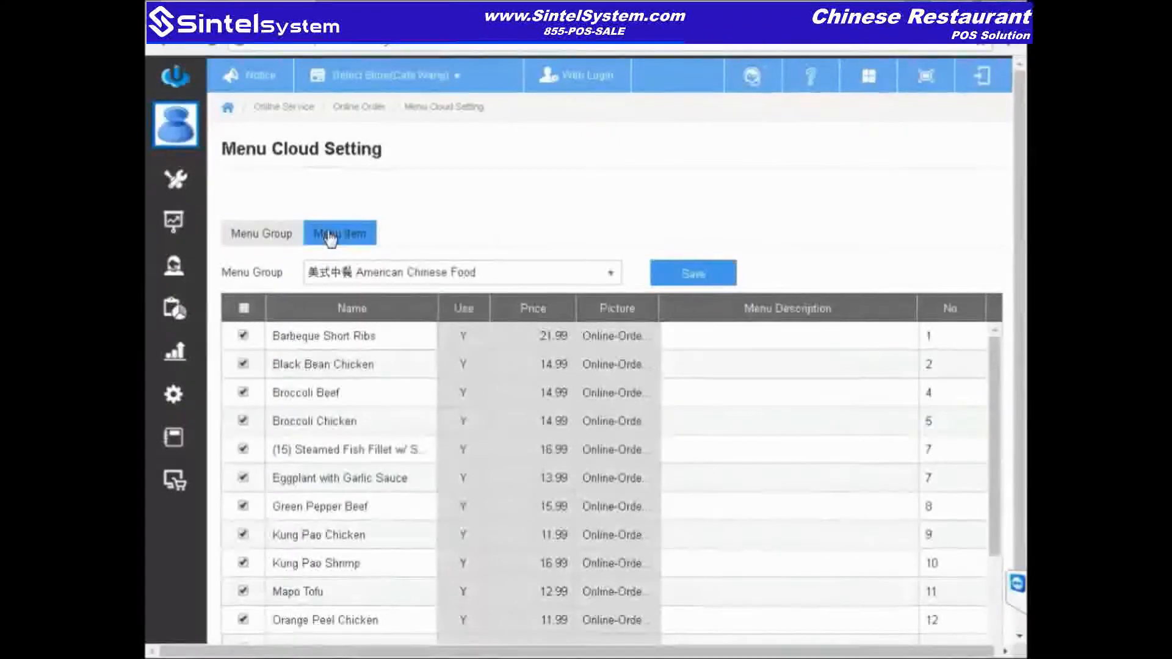
{"action": "left_click", "coordinate": [533, 342]}
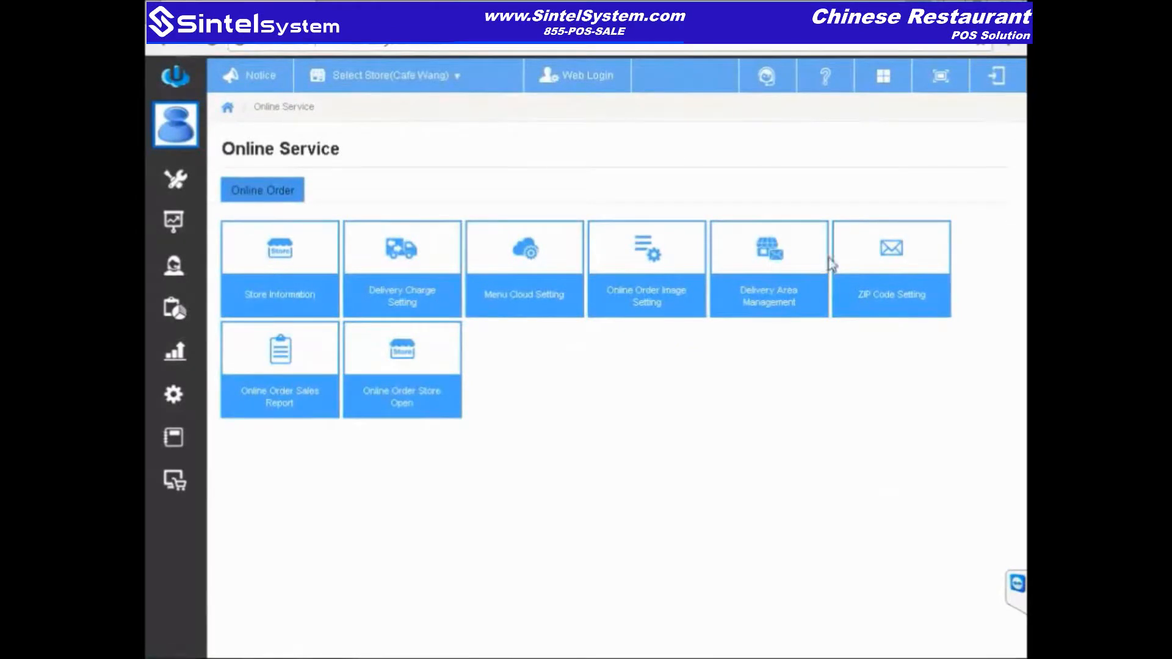
Step: Open the Online Order Sales Report tile
{"action": "left_click", "coordinate": [298, 369]}
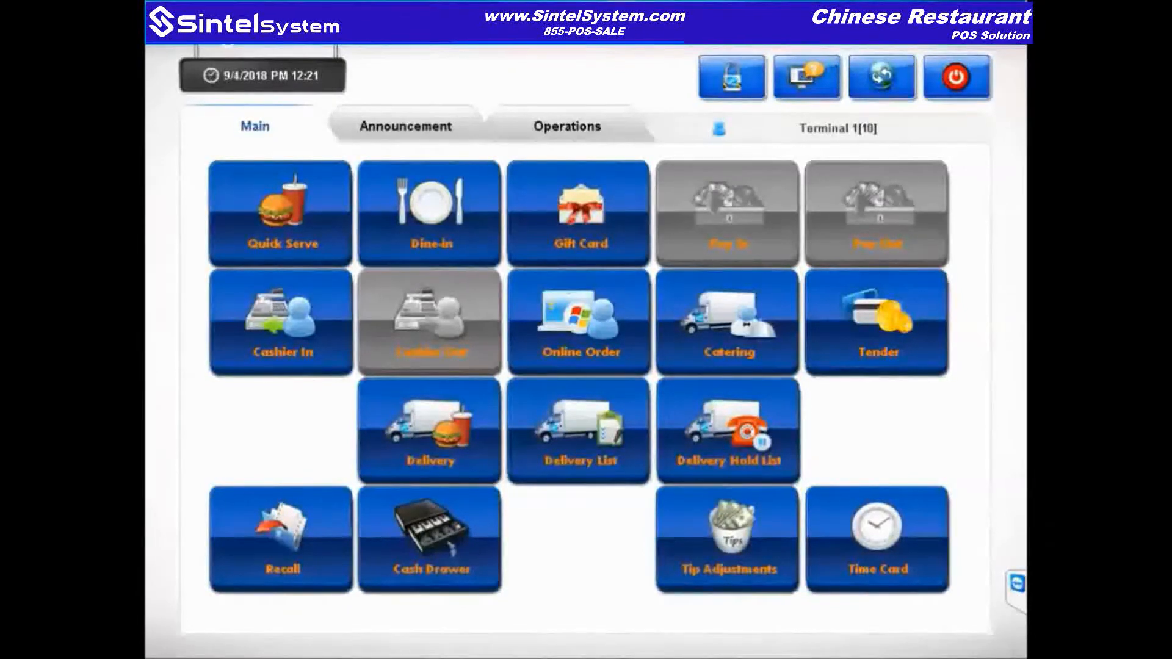
Step: Clock the cashier in on Terminal 1
{"action": "left_click", "coordinate": [249, 374]}
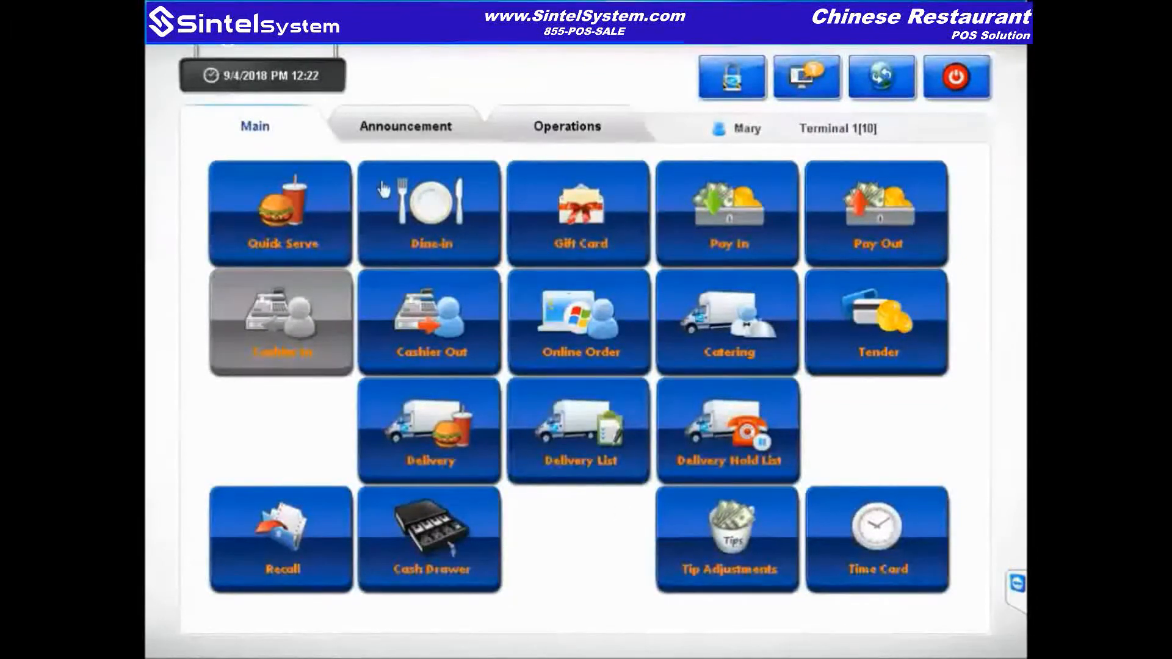
Step: Start a dine-in order, signing in with the employee passcode
{"action": "left_click", "coordinate": [431, 208]}
{"action": "type", "text": "***"}
{"action": "key", "text": "Return"}
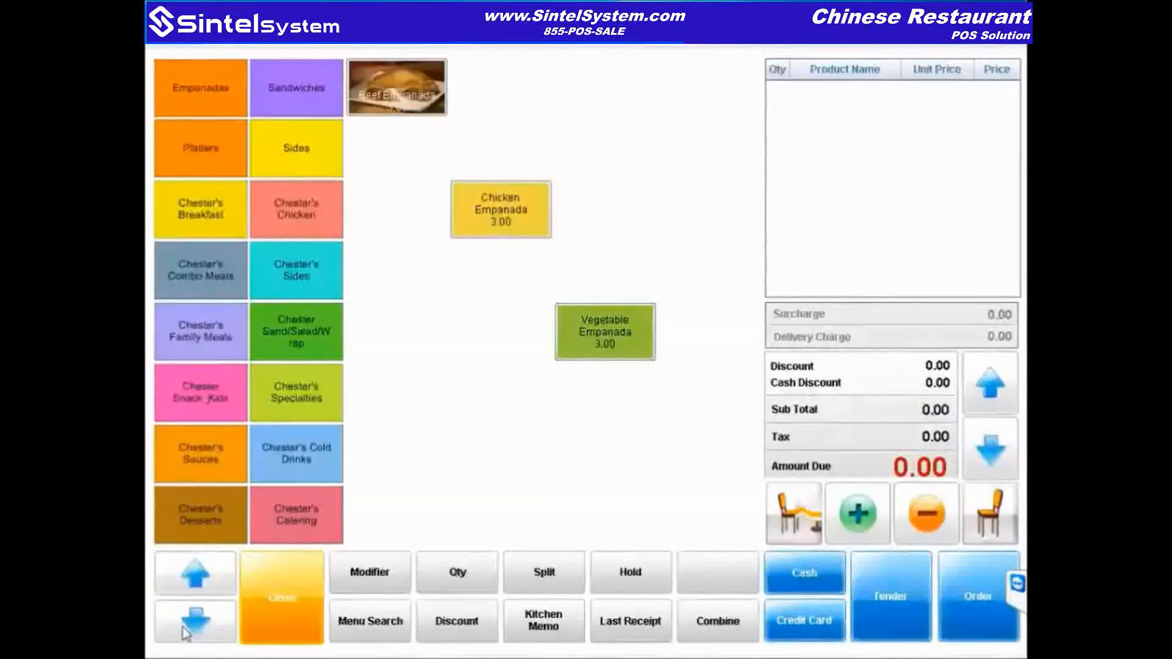
Step: Add Sacha Lamb, Salt & Pepper Chicken and Stir-Fried Beef Tripe to the order
{"action": "left_click", "coordinate": [604, 270]}
{"action": "left_click", "coordinate": [710, 331]}
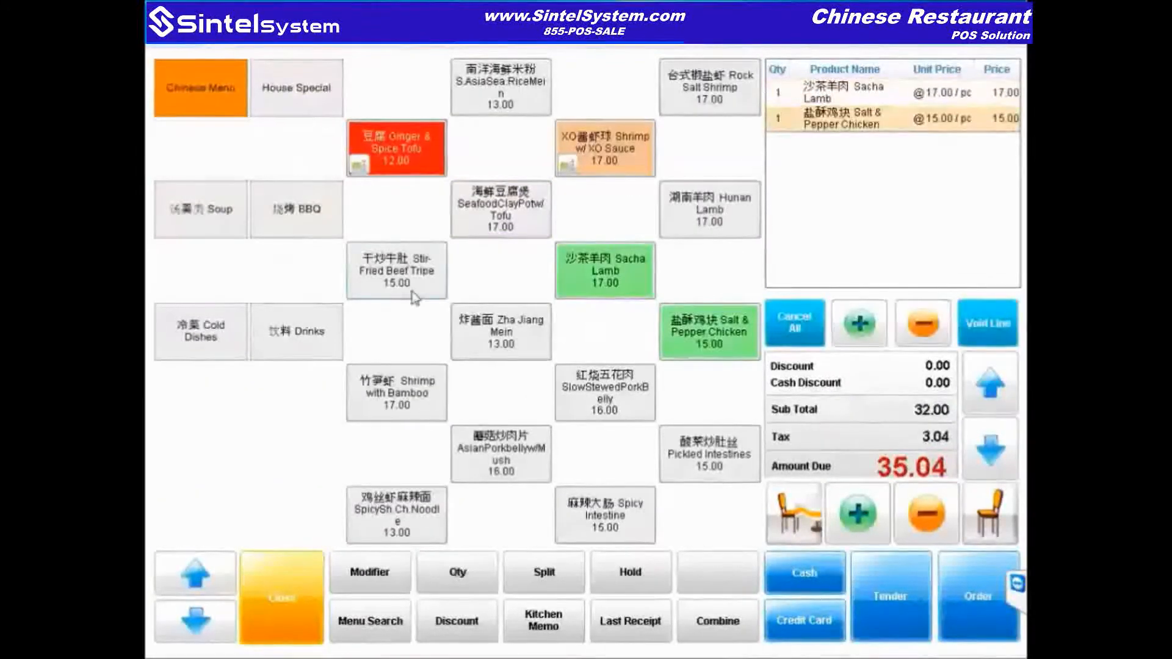
{"action": "left_click", "coordinate": [394, 287]}
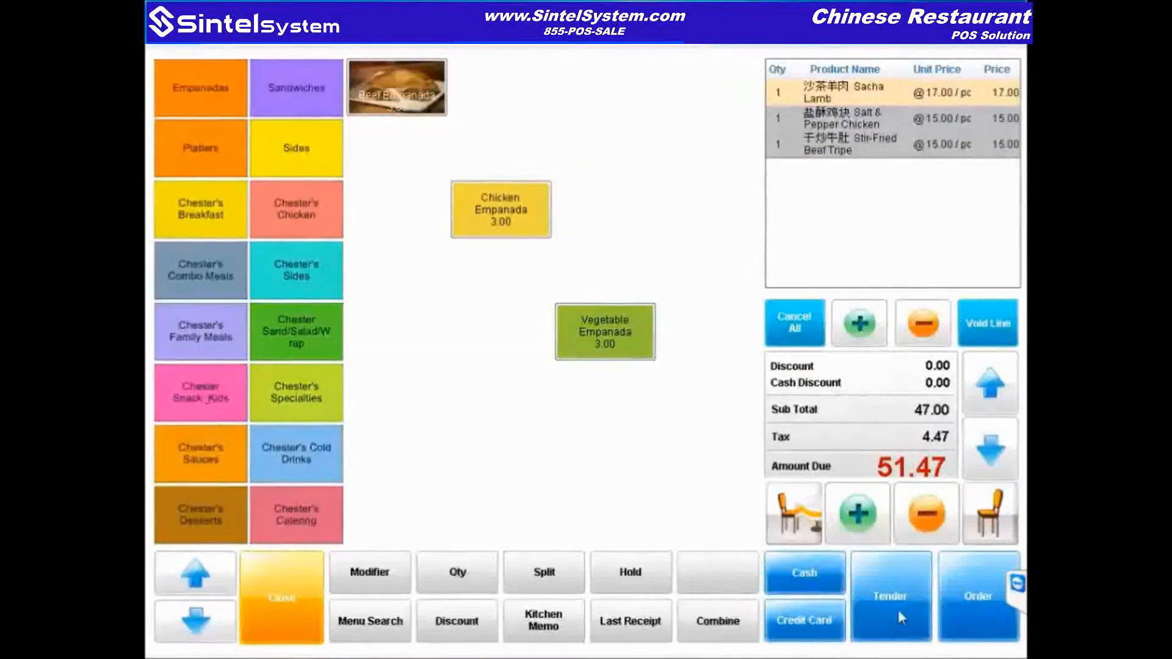
Step: Tender the 51.47 bill, split it evenly among 4 customers, then close the payment screen
{"action": "left_click", "coordinate": [897, 608]}
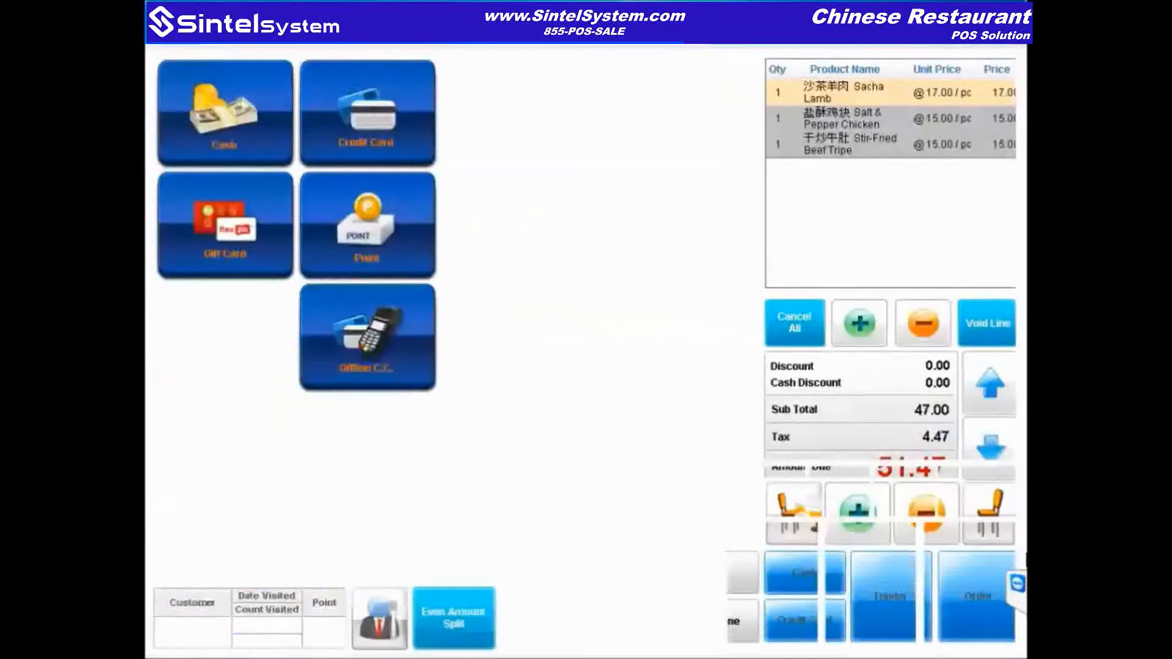
{"action": "left_click", "coordinate": [458, 638]}
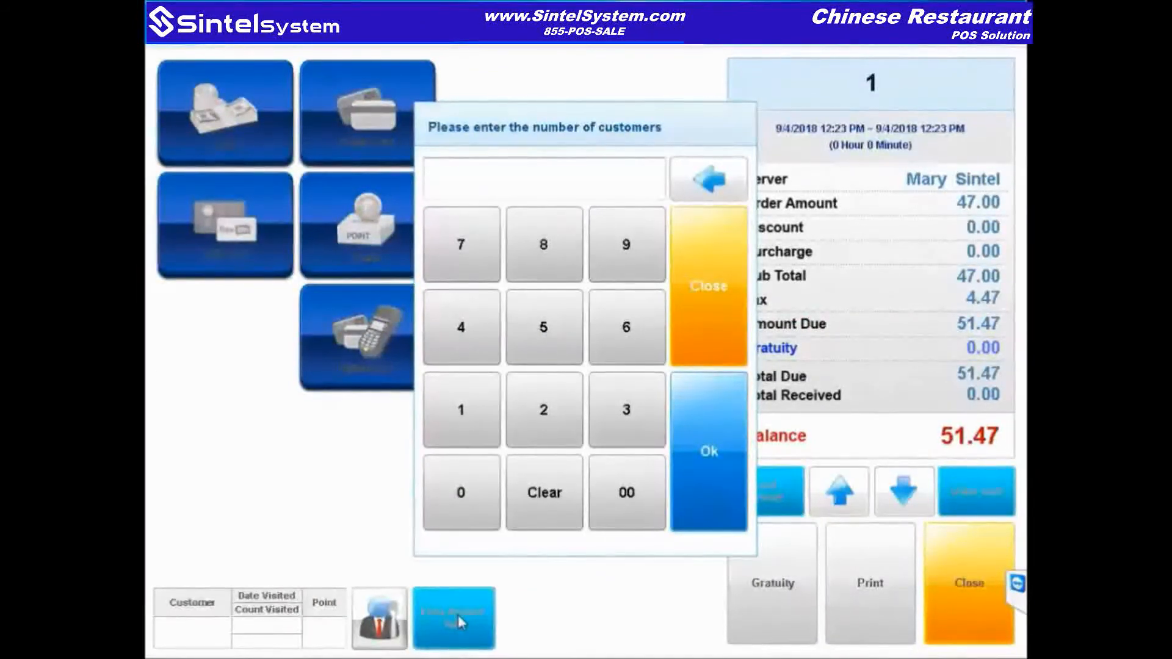
{"action": "type", "text": "4"}
{"action": "key", "text": "Return"}
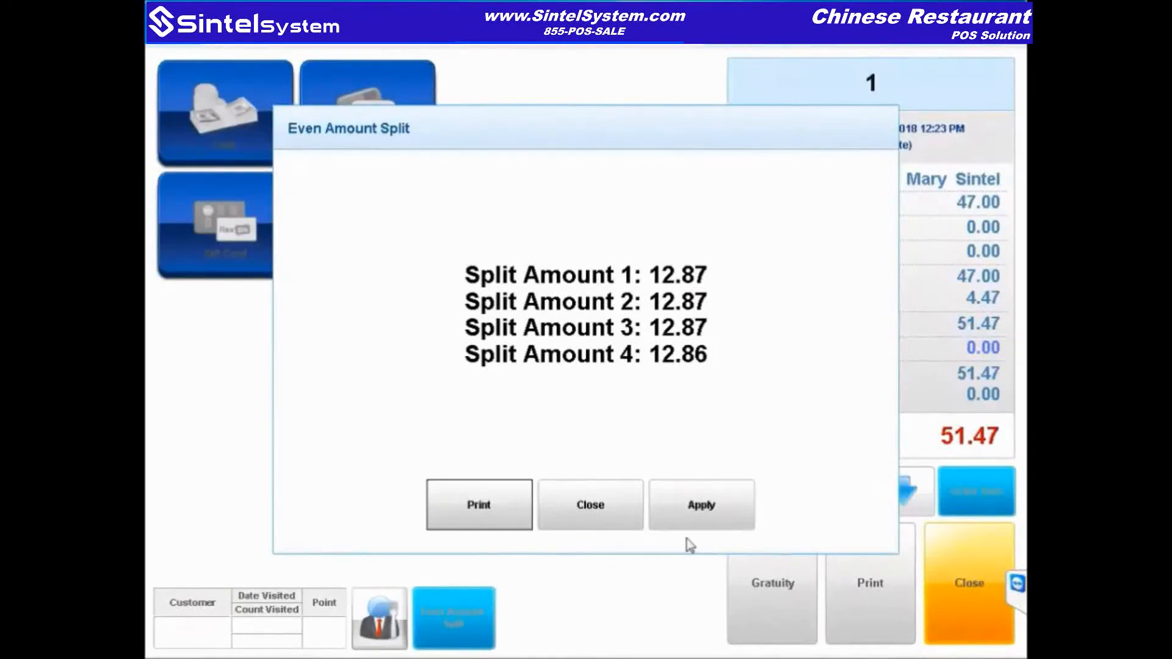
{"action": "left_click", "coordinate": [499, 515]}
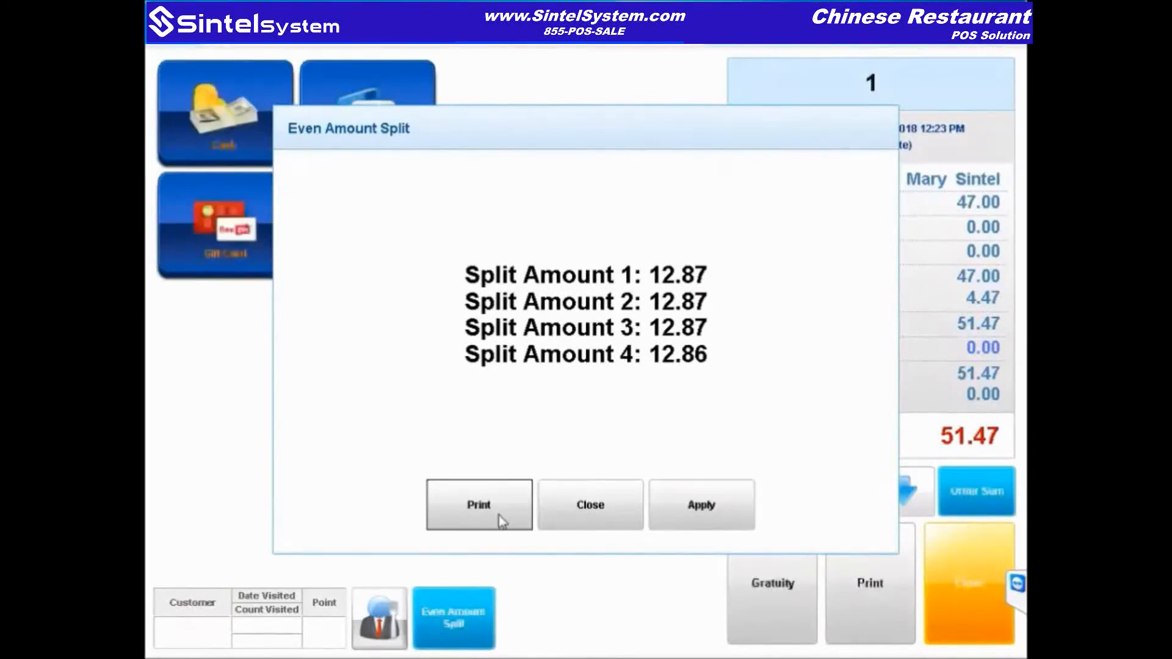
{"action": "left_click", "coordinate": [964, 603]}
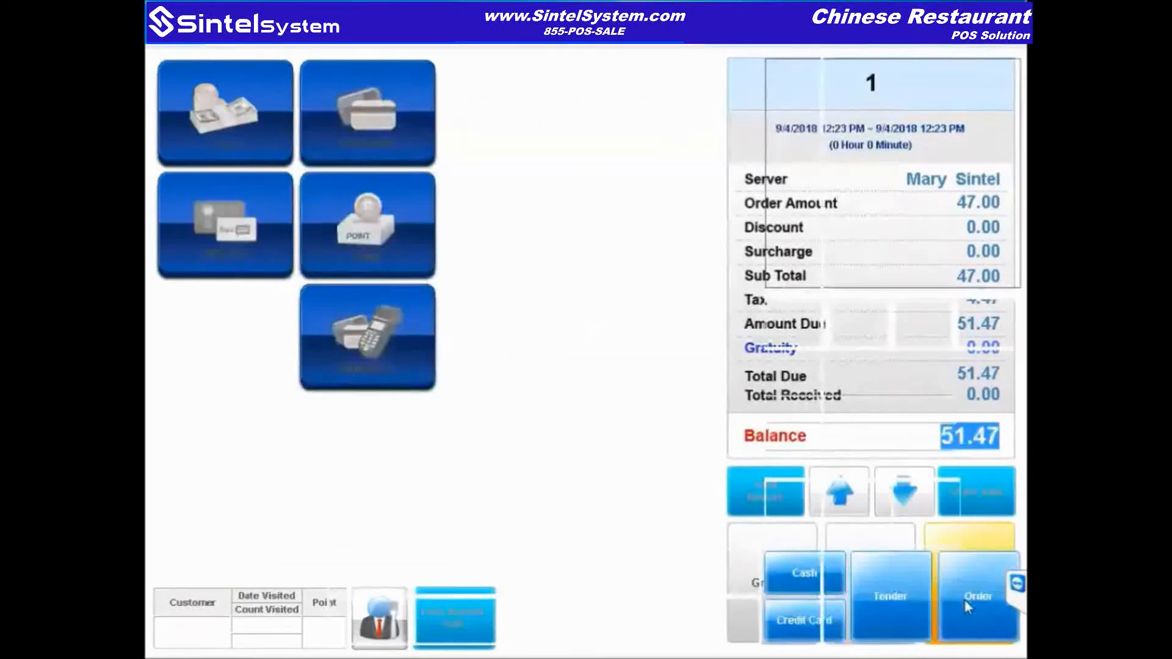